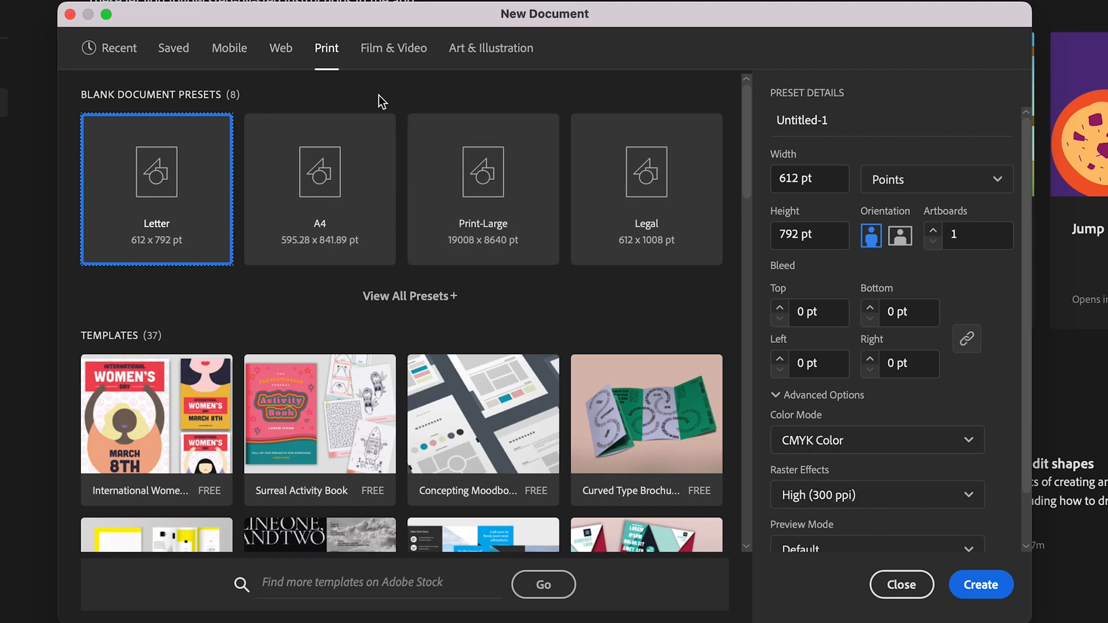
- Browse the blank document presets across the new-document categories
click(379, 50)
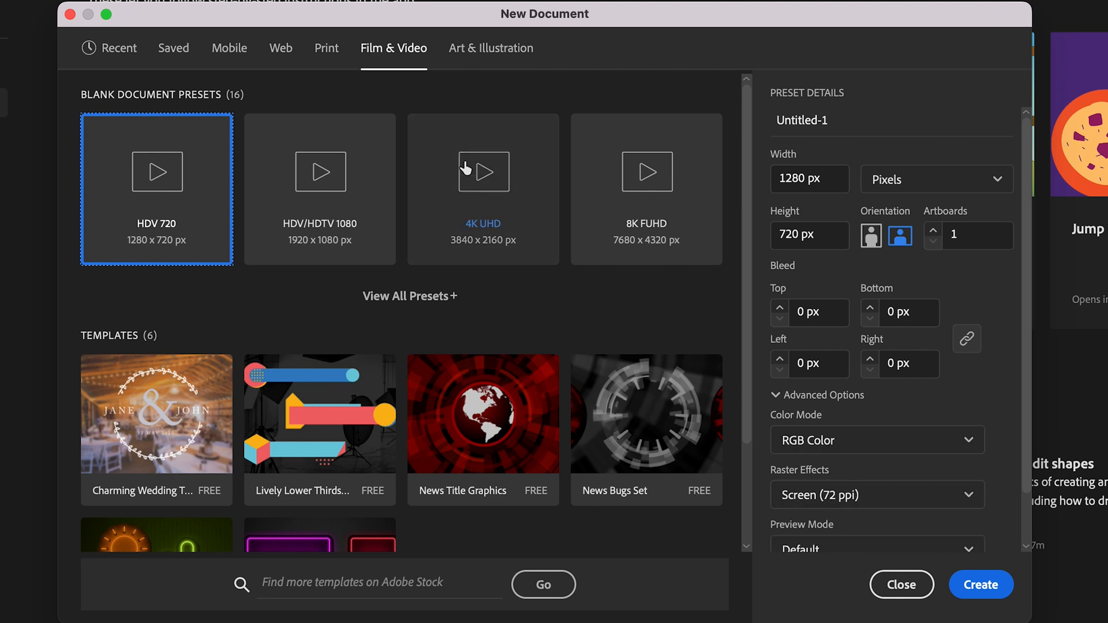
click(485, 51)
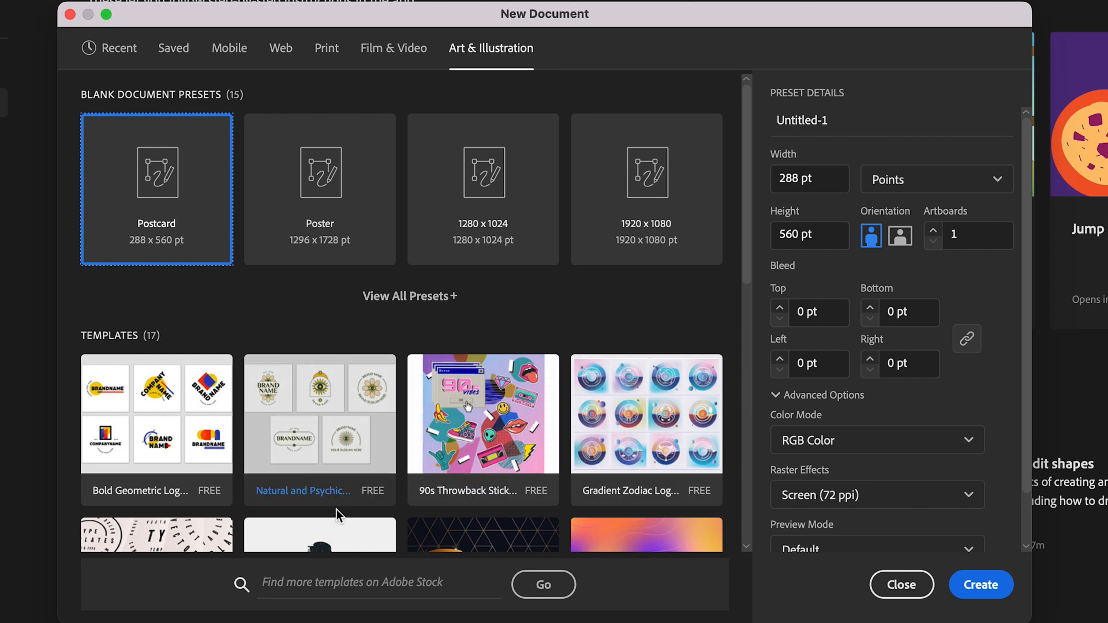
click(461, 226)
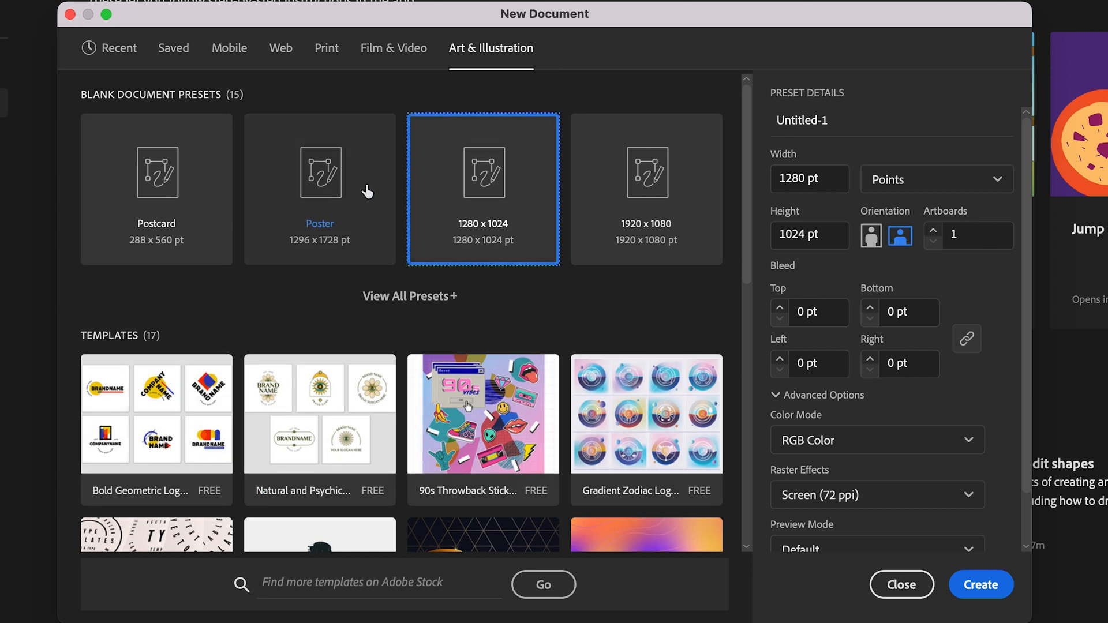
click(423, 55)
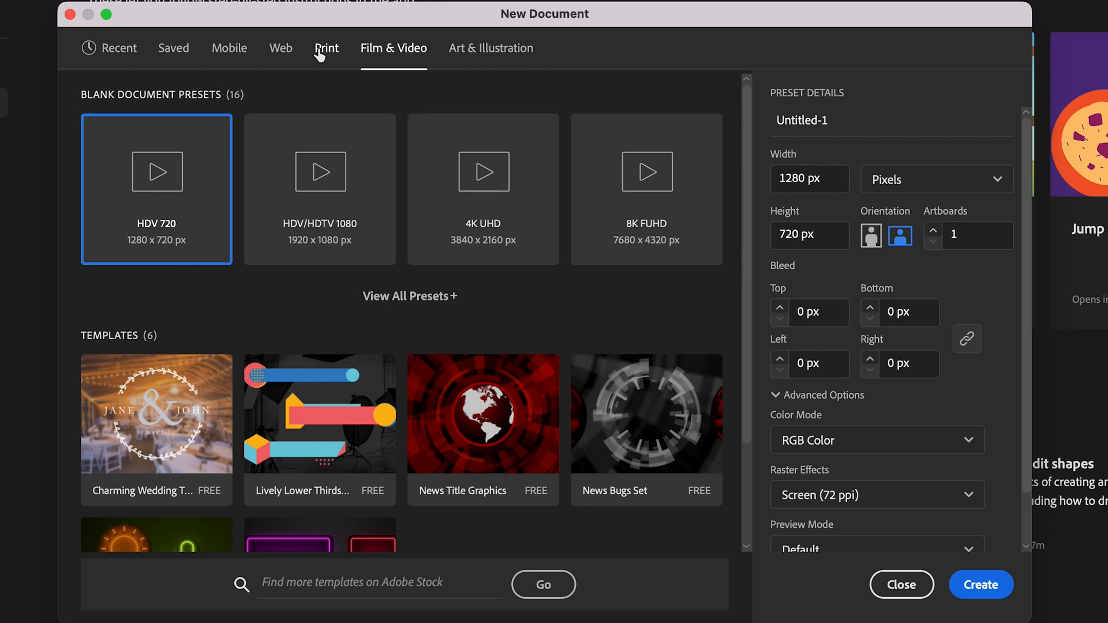
click(326, 47)
click(288, 50)
click(230, 48)
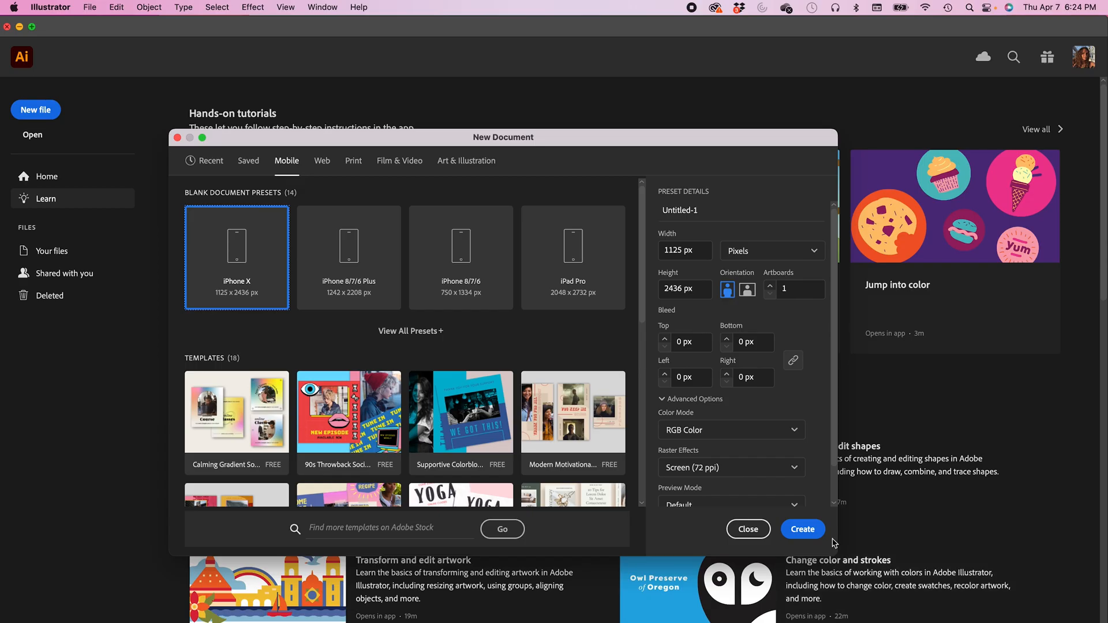
- Create a new Print document sized 1920 × 1080 pixels
click(354, 163)
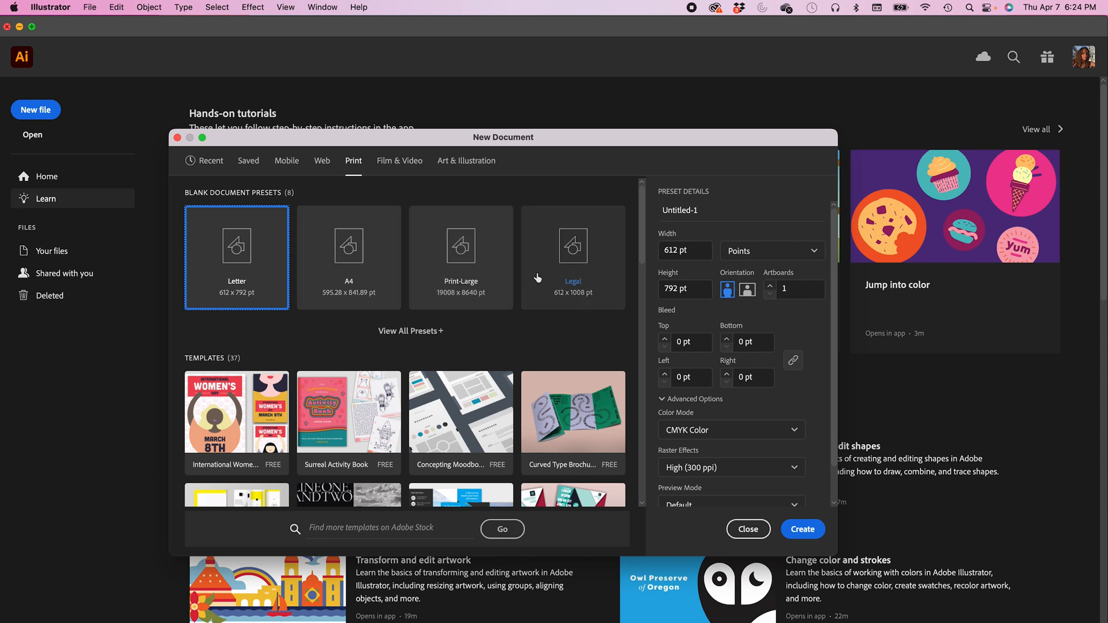
click(677, 257)
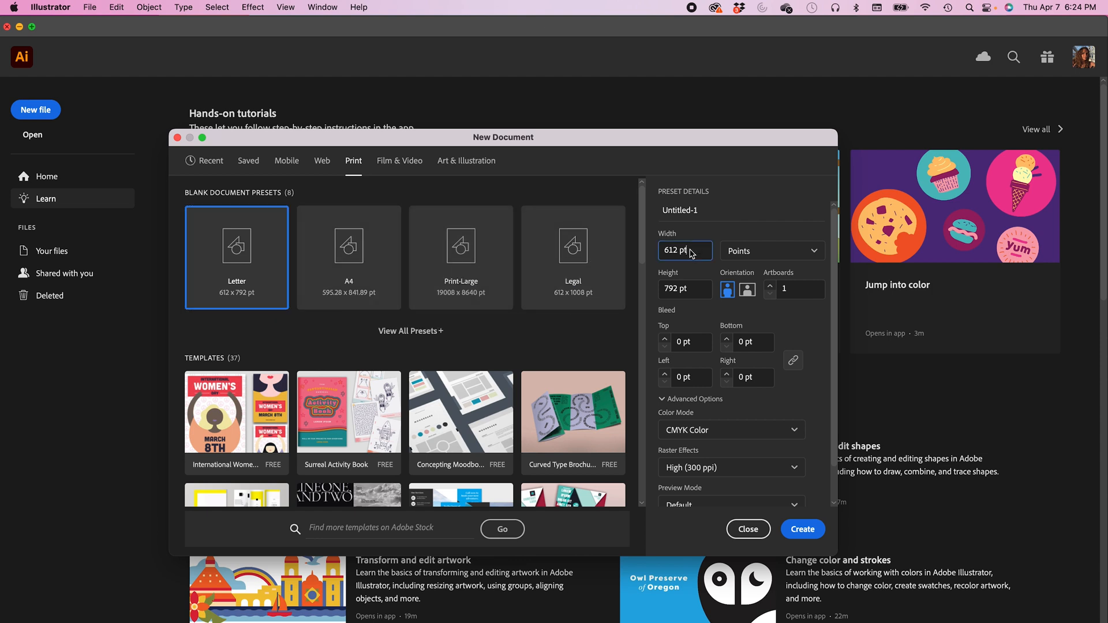
text(1000)
click(742, 259)
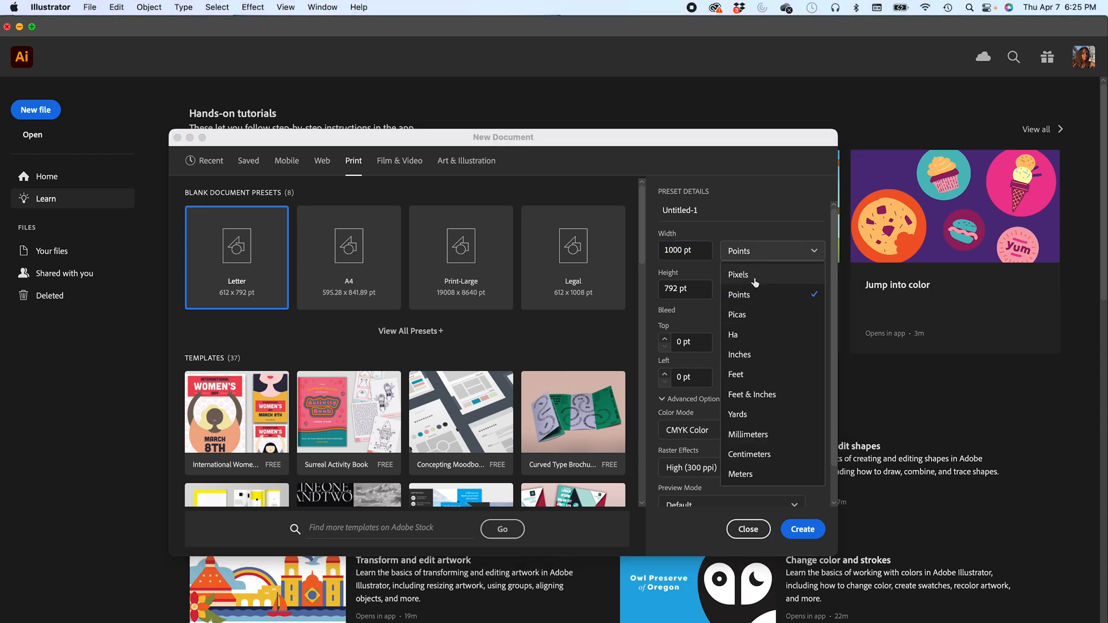
click(751, 275)
double_click(676, 289)
text(1000)
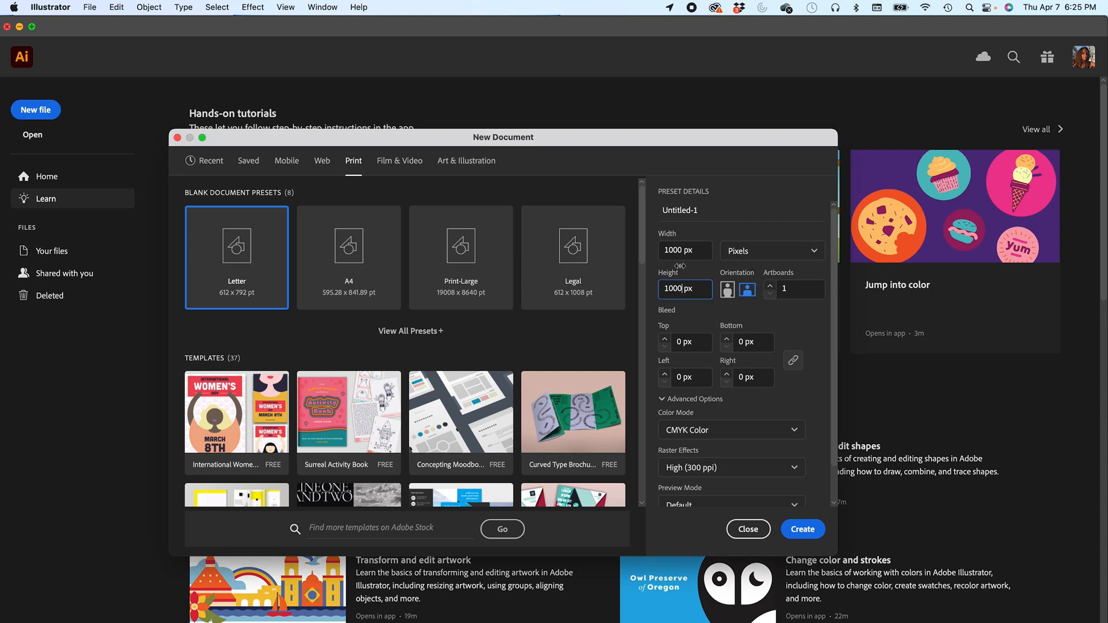
double_click(673, 251)
text(1920)
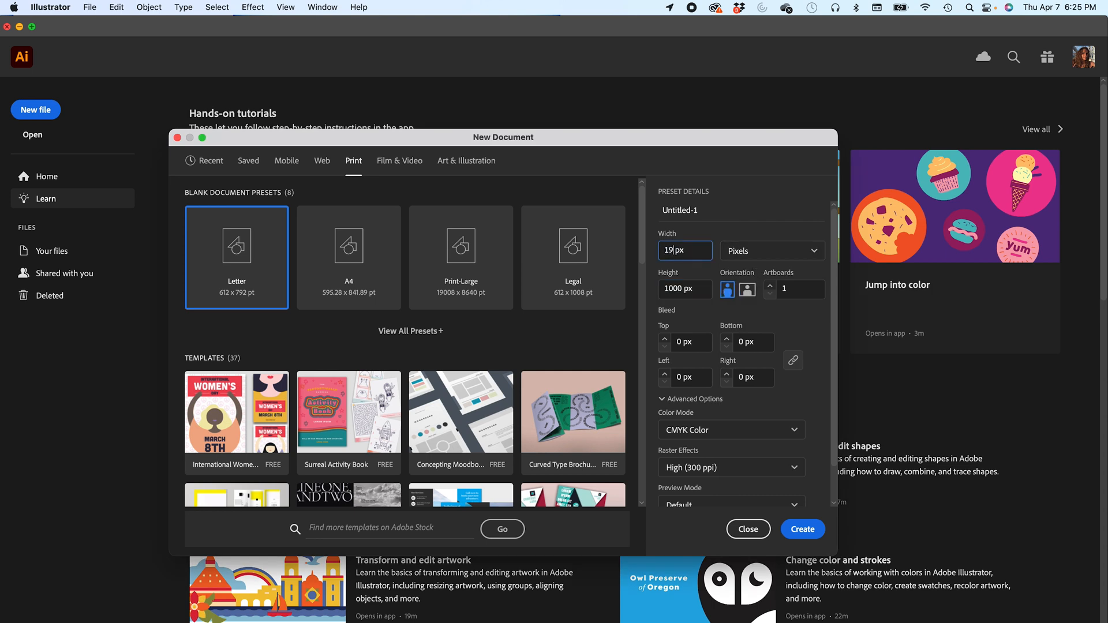
double_click(676, 289)
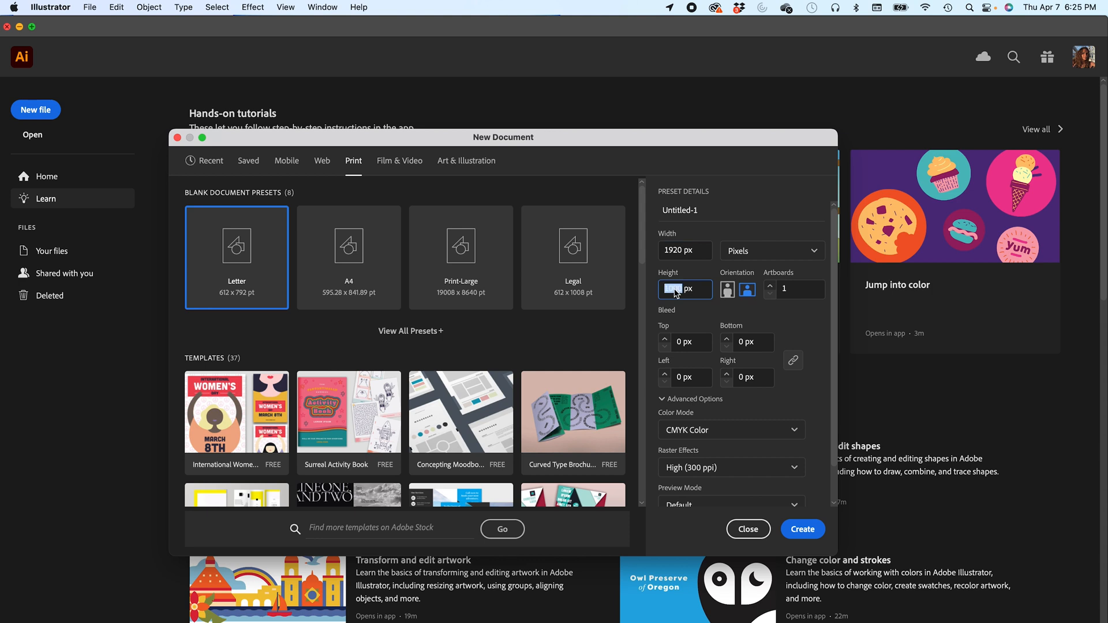
text(1080)
key(Return)
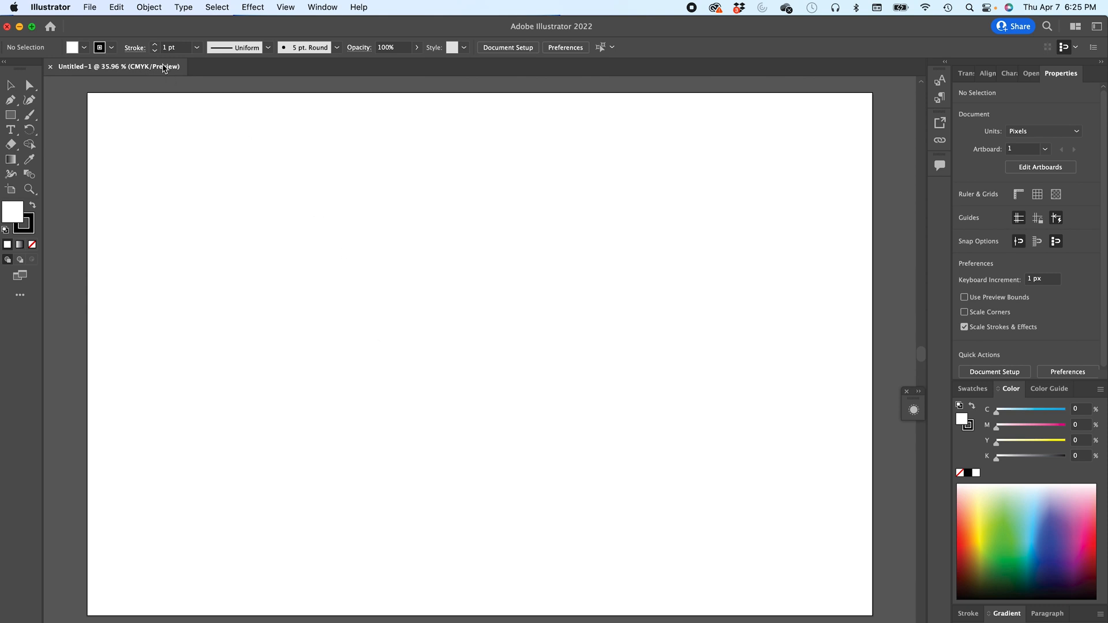
- Reset the Layout workspace to its default panel arrangement
click(322, 7)
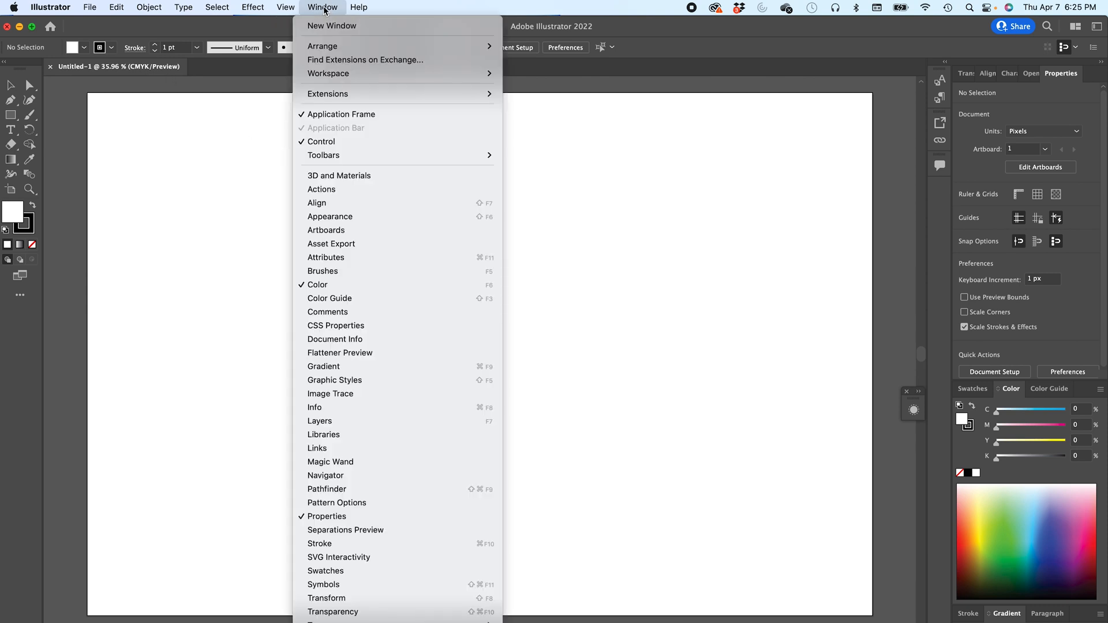
mouse_move(334, 75)
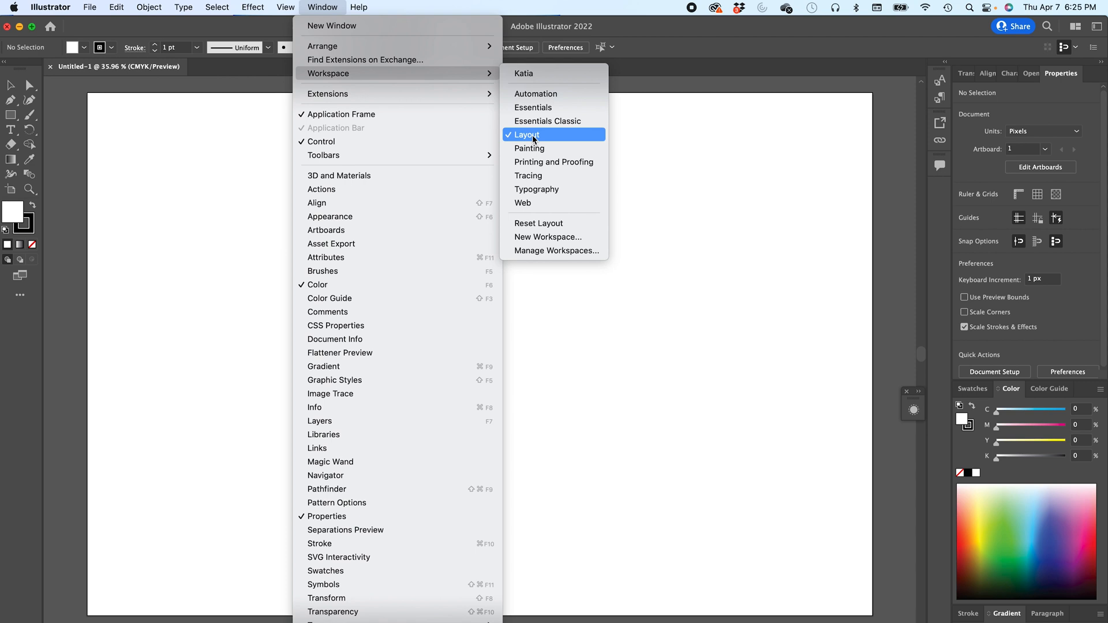
click(540, 229)
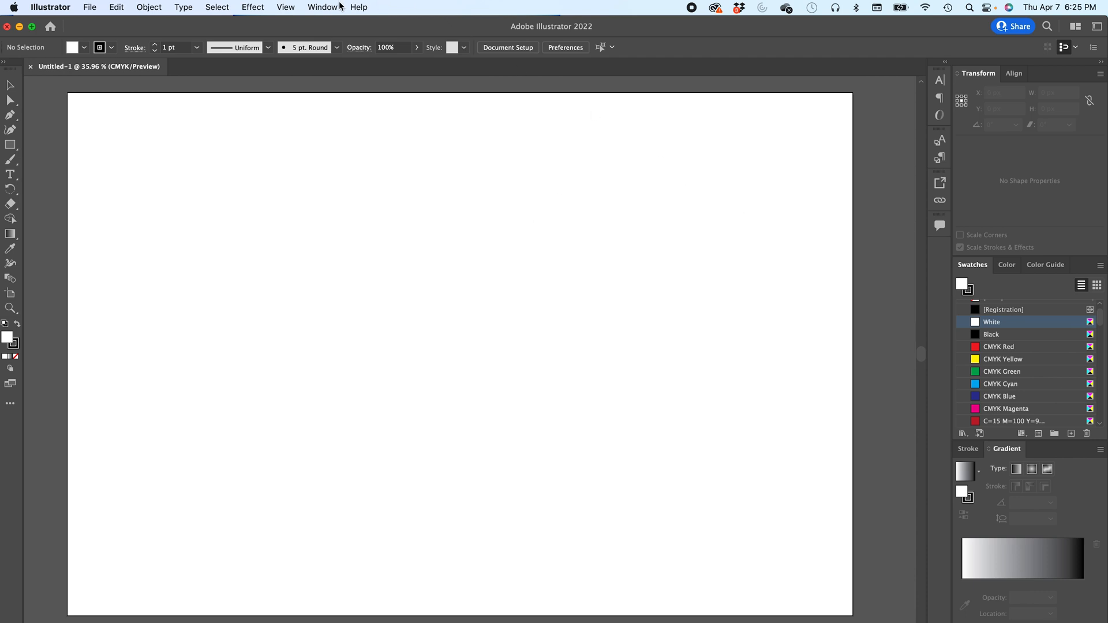
click(322, 8)
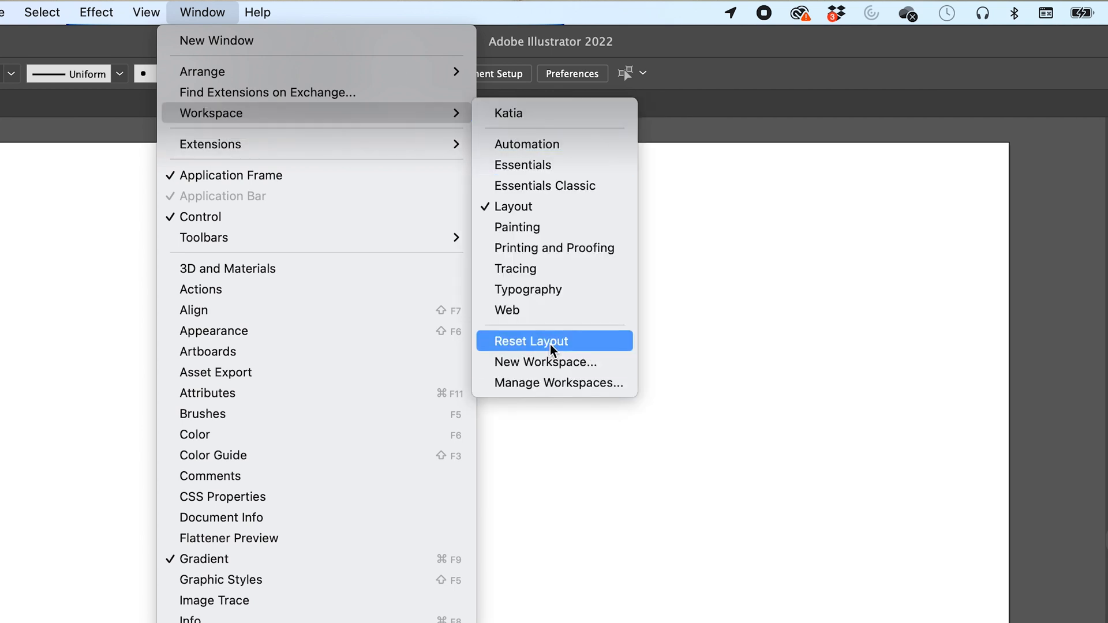
click(551, 341)
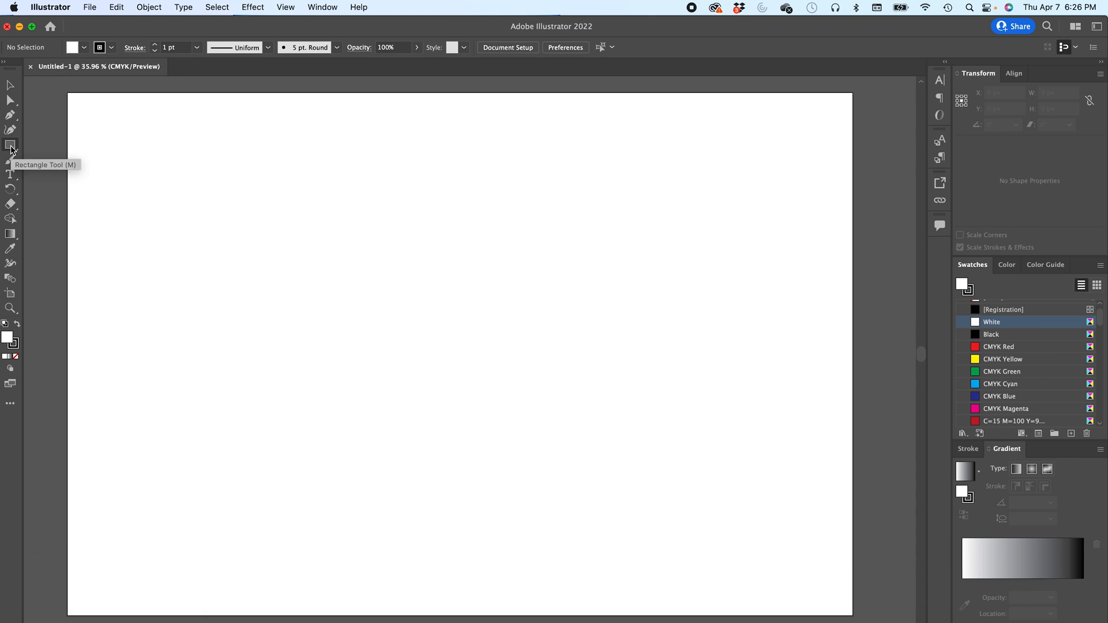
- Swap fill and stroke to get a black fill, and set the stroke to none
click(15, 325)
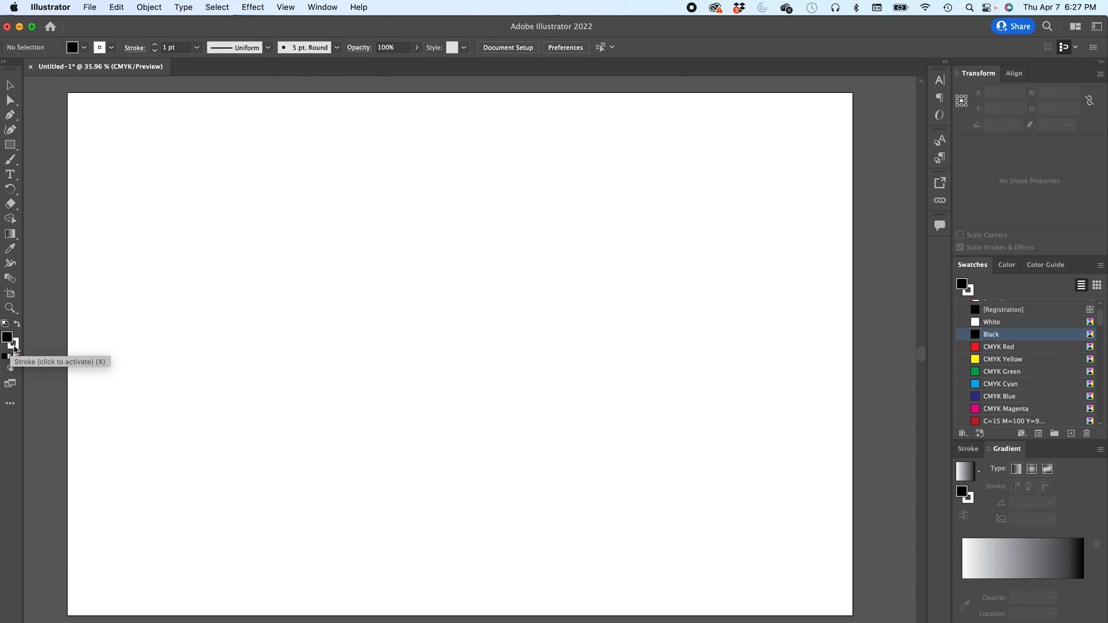
click(14, 348)
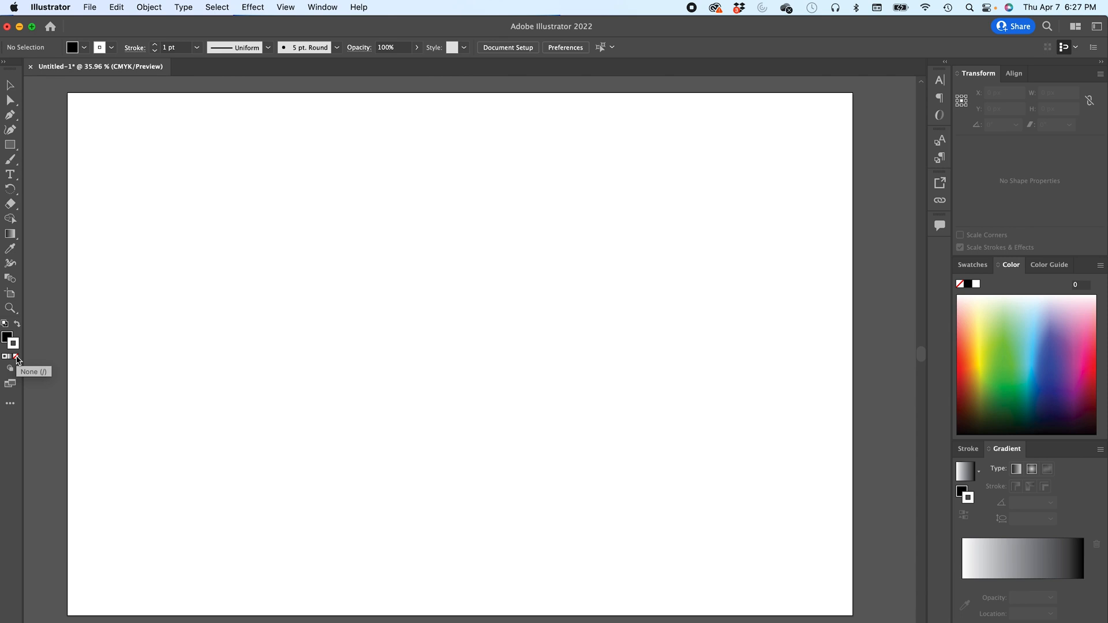
click(17, 358)
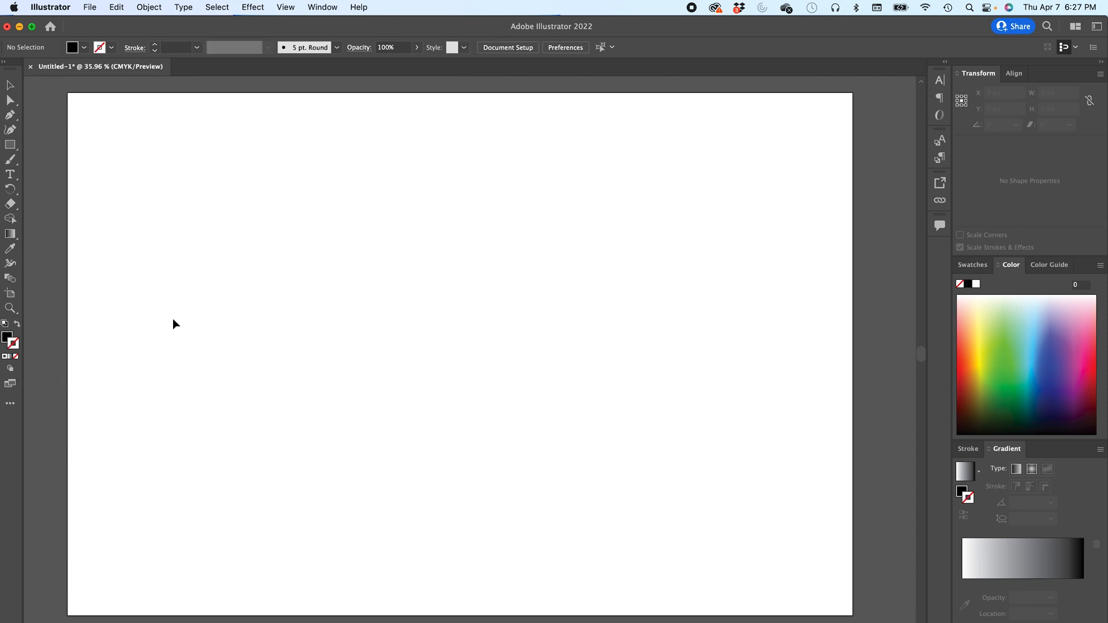
- Draw several practice rectangles and squares with the Rectangle tool, deleting each one
click(10, 144)
drag(298, 227, 646, 393)
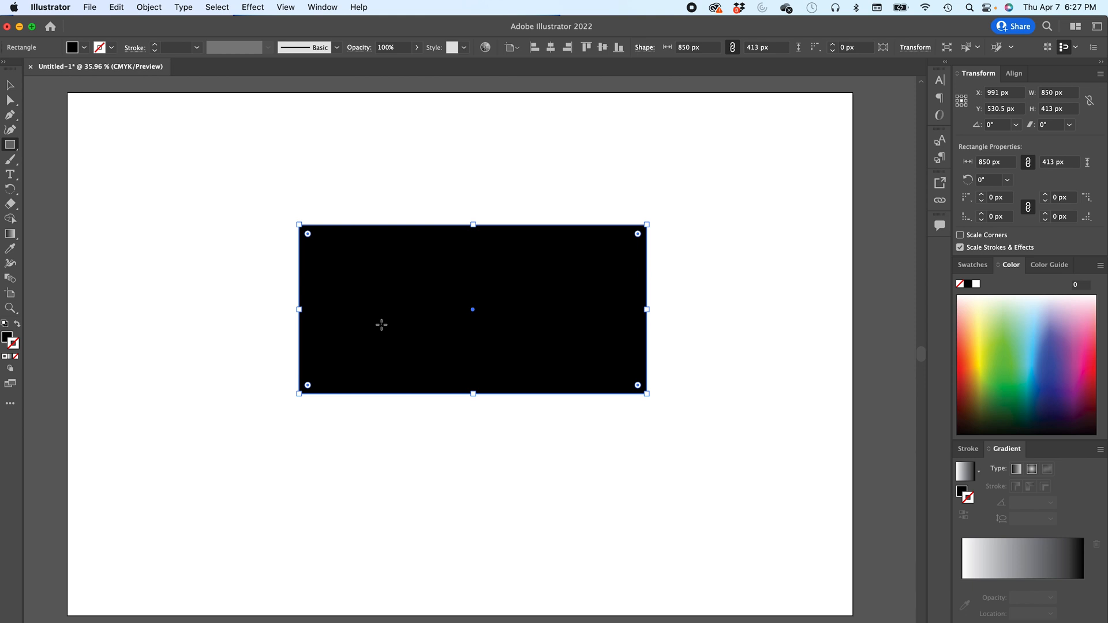
key(Delete)
drag(293, 255, 425, 321)
key(Delete)
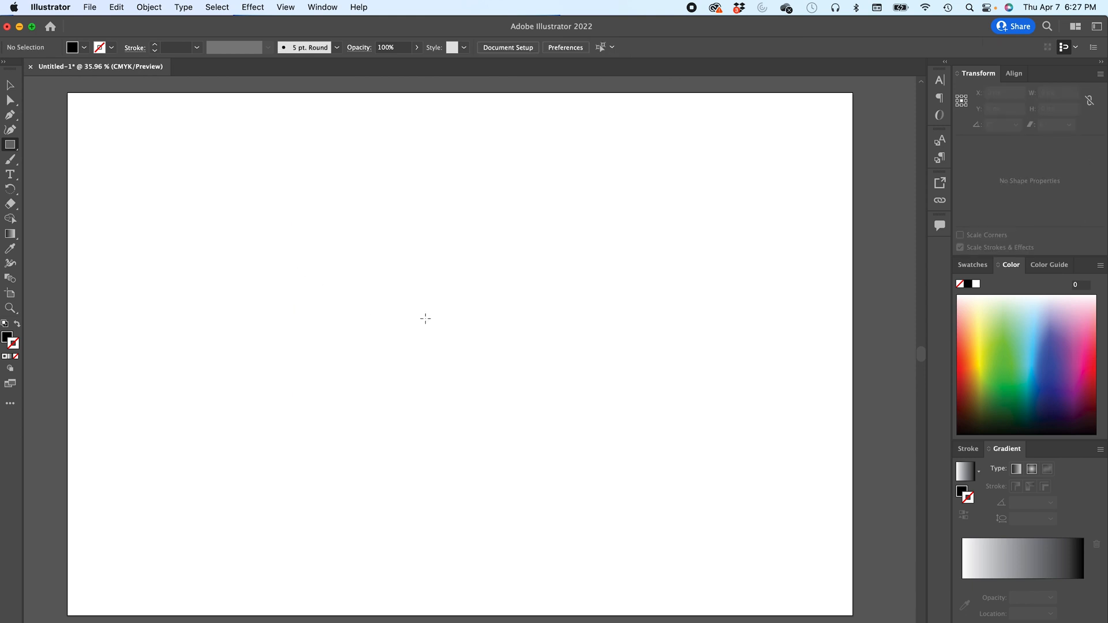
drag(431, 318, 627, 519)
key(Delete)
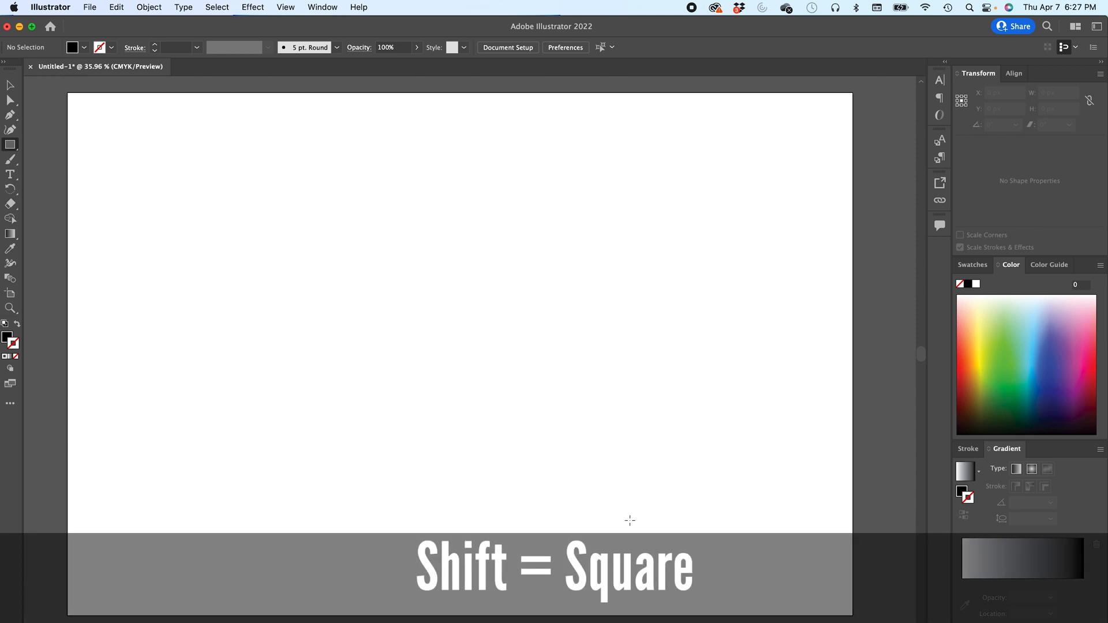
key(super+minus)
drag(330, 248, 552, 280)
key(Delete)
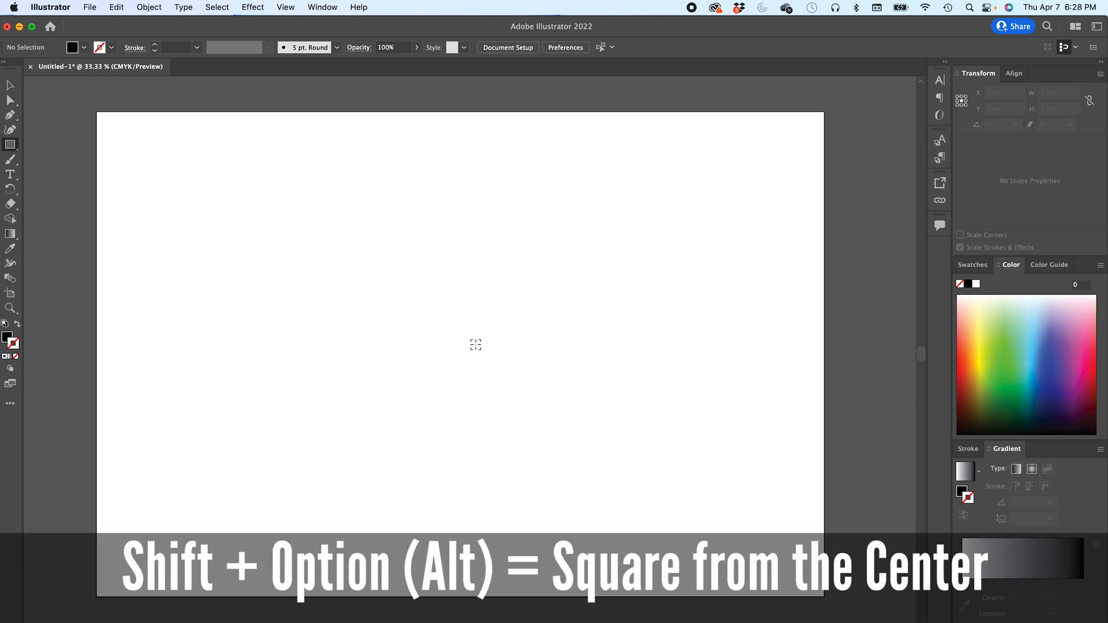
- Draw a square about 864 × 864 px from its center on the artboard
drag(448, 338, 612, 496)
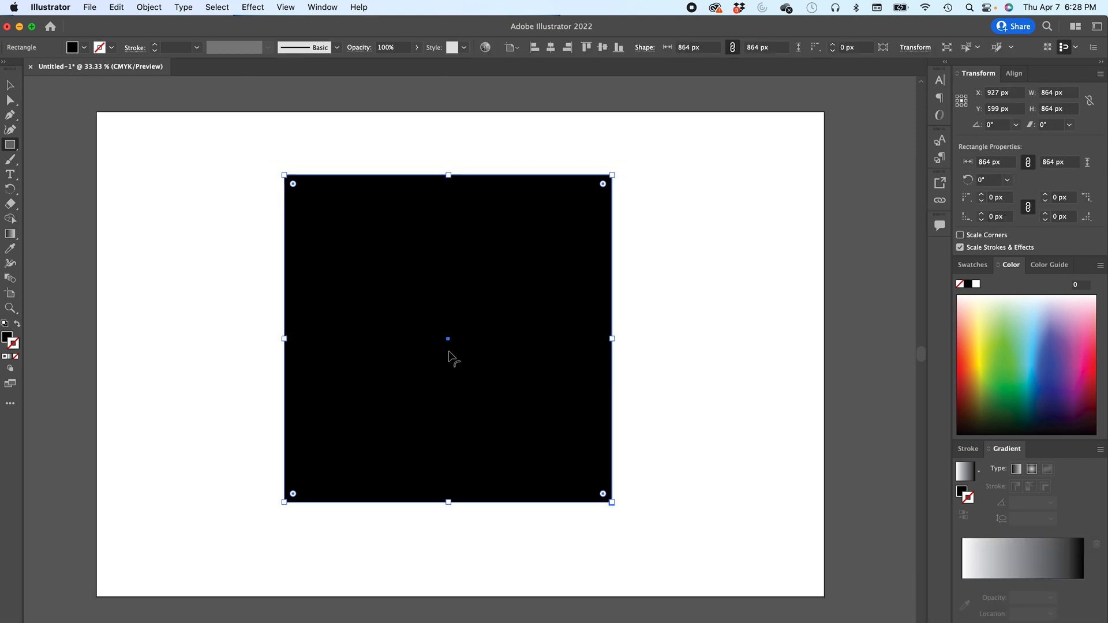
drag(371, 261, 393, 282)
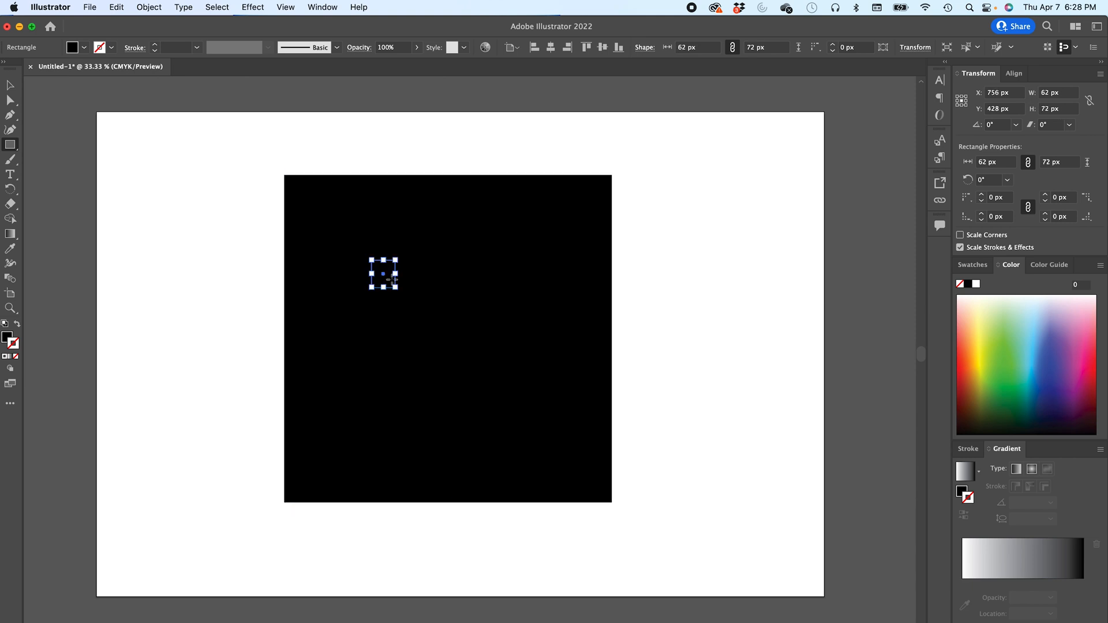
key(super+z)
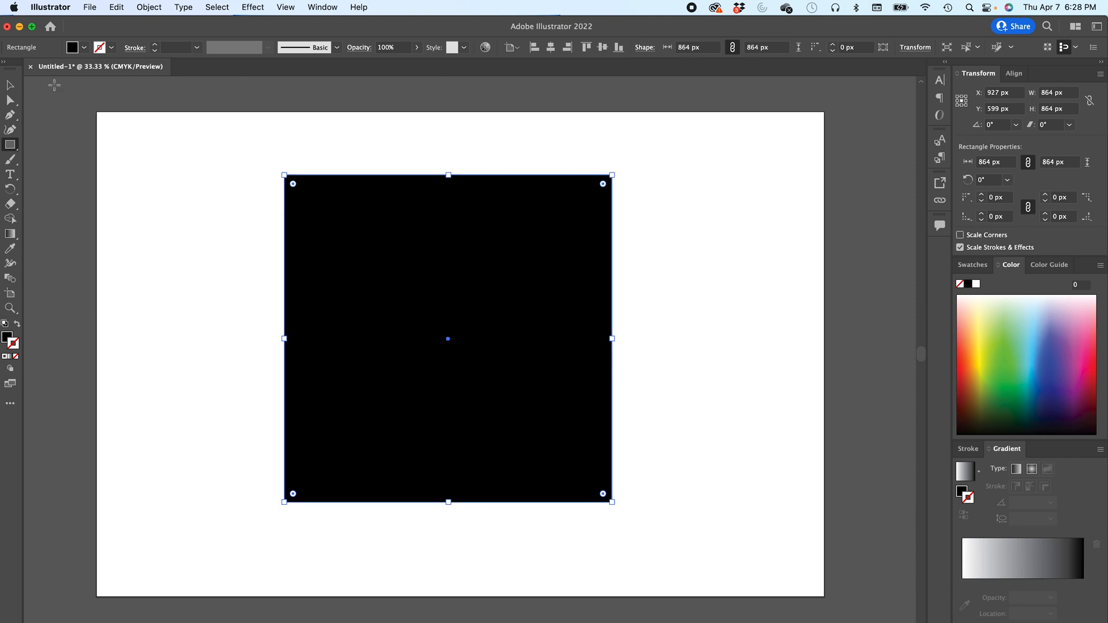
- Resize the square to about 649 × 586 px and move it to the lower middle of the artboard
click(14, 89)
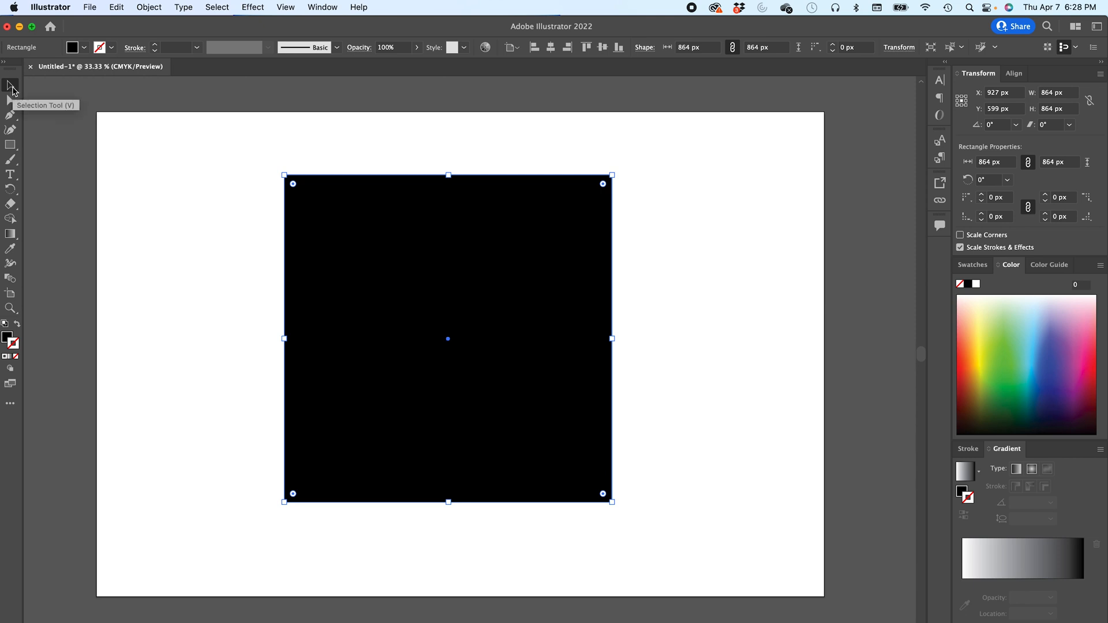
drag(361, 255, 396, 312)
drag(319, 231, 401, 337)
drag(466, 378, 436, 354)
- Draw a polygon with the Polygon tool, reducing its sides to 3 to make a triangle about 400 px wide
click(13, 145)
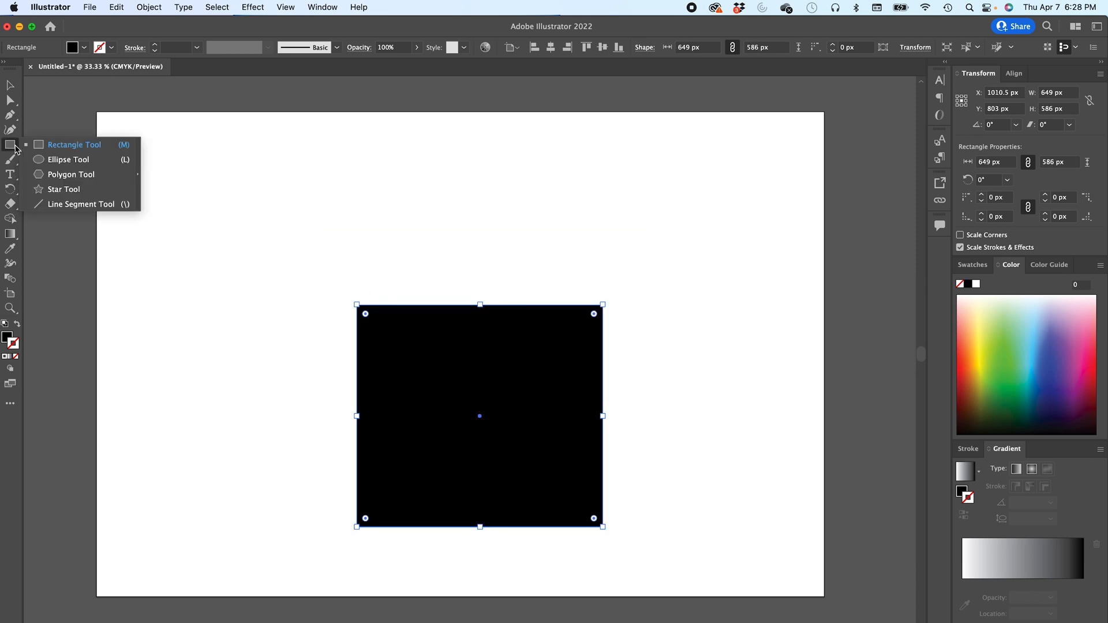
click(79, 174)
drag(300, 183, 363, 246)
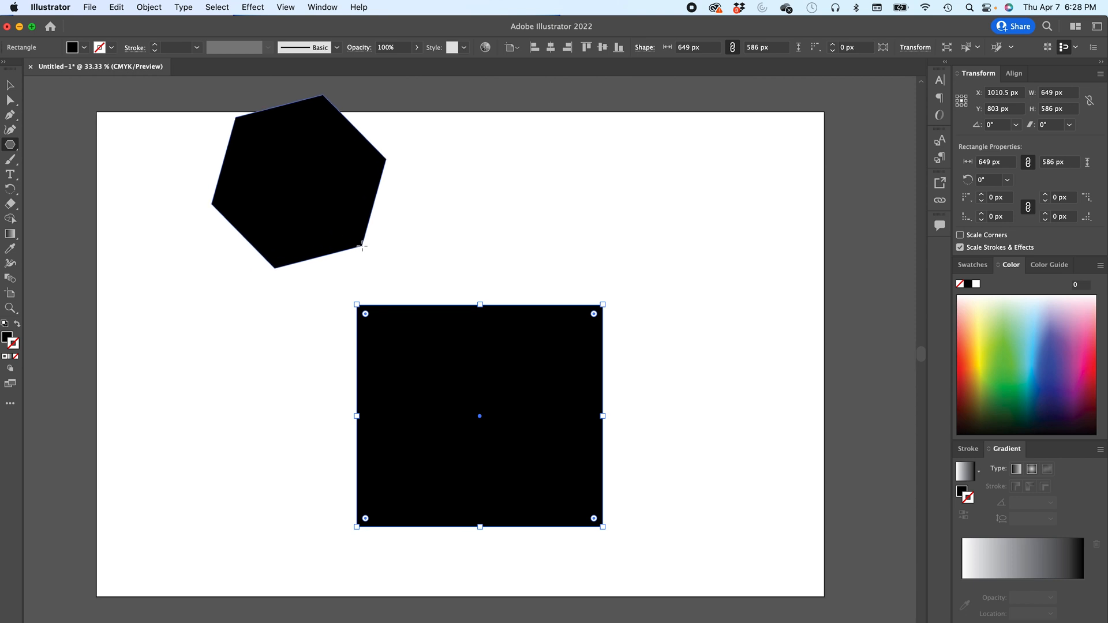
drag(363, 246, 362, 246)
key(Up)
key(Up)
key(Up)
key(Up)
key(Up)
key(Up)
key(Up)
key(Up)
key(Up)
key(Up)
key(Up)
key(Up)
key(Up)
key(Up)
key(Up)
key(Up)
key(Up)
key(Down)
key(Down)
key(Down)
key(Down)
key(Down)
key(Down)
key(Down)
key(Down)
key(Down)
key(Down)
key(Down)
key(Down)
key(Down)
key(Down)
key(Down)
key(Down)
key(Down)
key(Down)
key(Down)
key(Down)
key(Down)
key(Down)
key(Down)
key(Down)
key(Down)
drag(362, 246, 364, 247)
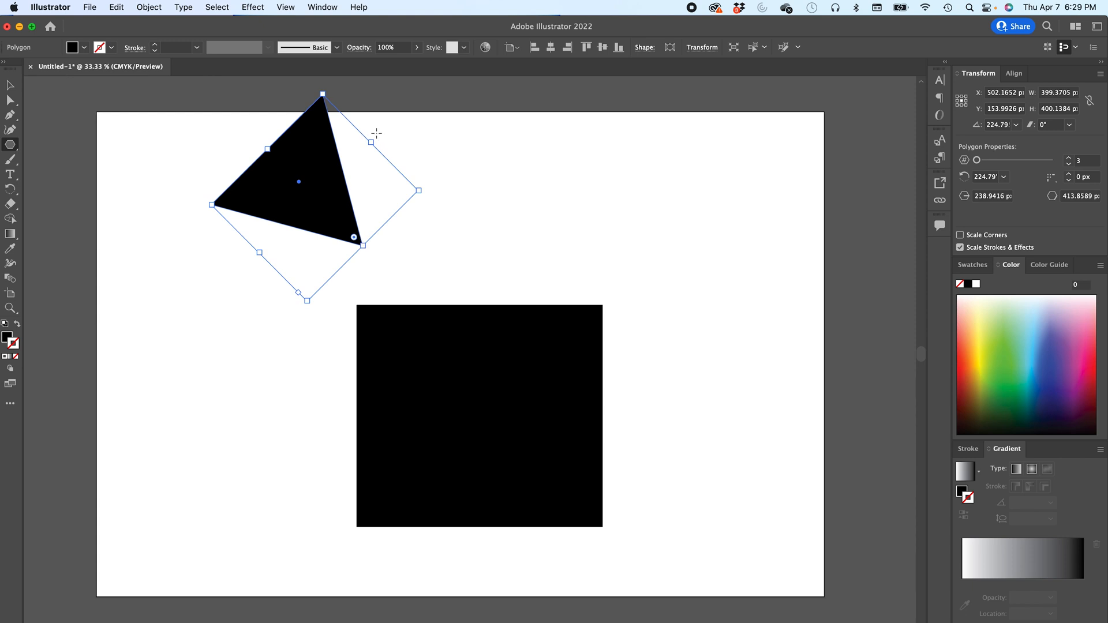
- Rotate the triangle upright on top of the square and widen it to about 956 px as a roof
drag(378, 136, 429, 243)
key(v)
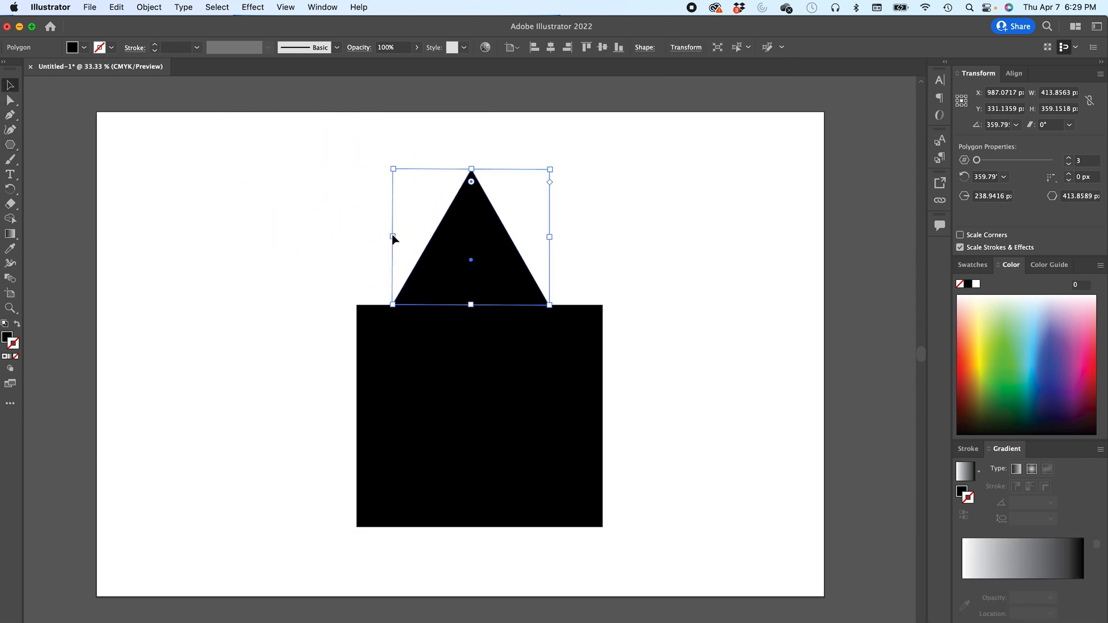
drag(393, 236, 304, 236)
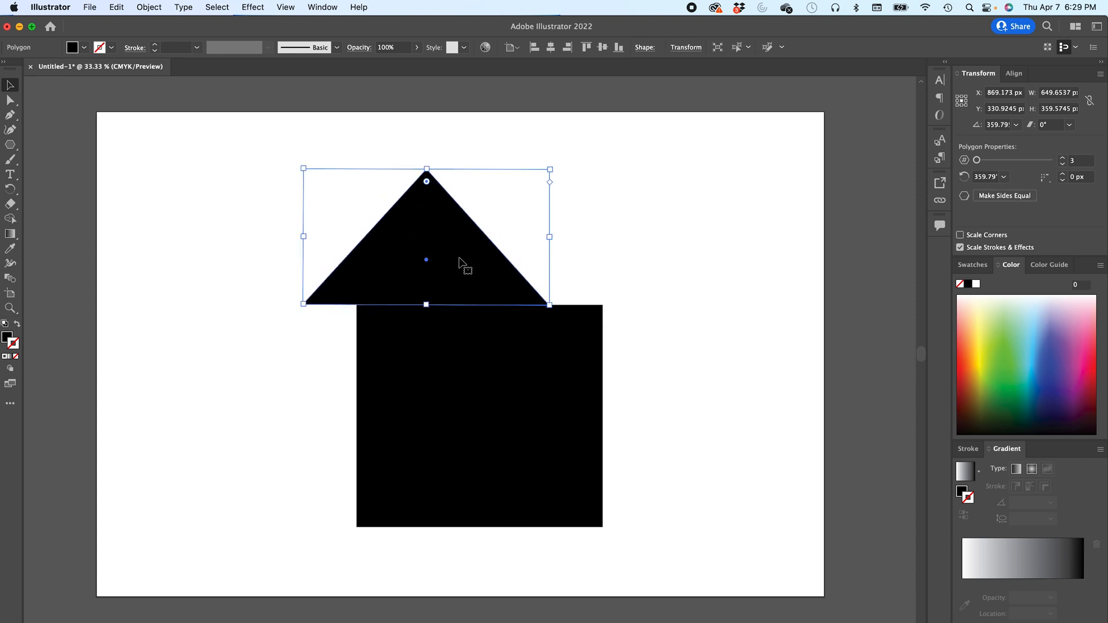
drag(550, 236, 663, 237)
key(super+h)
drag(522, 283, 518, 281)
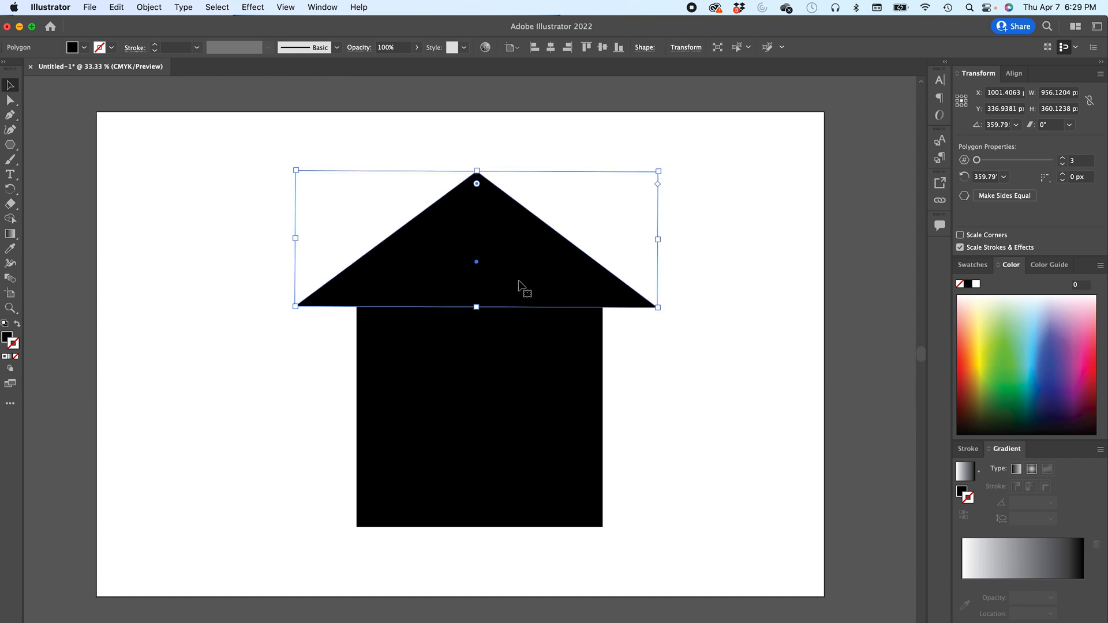
click(342, 314)
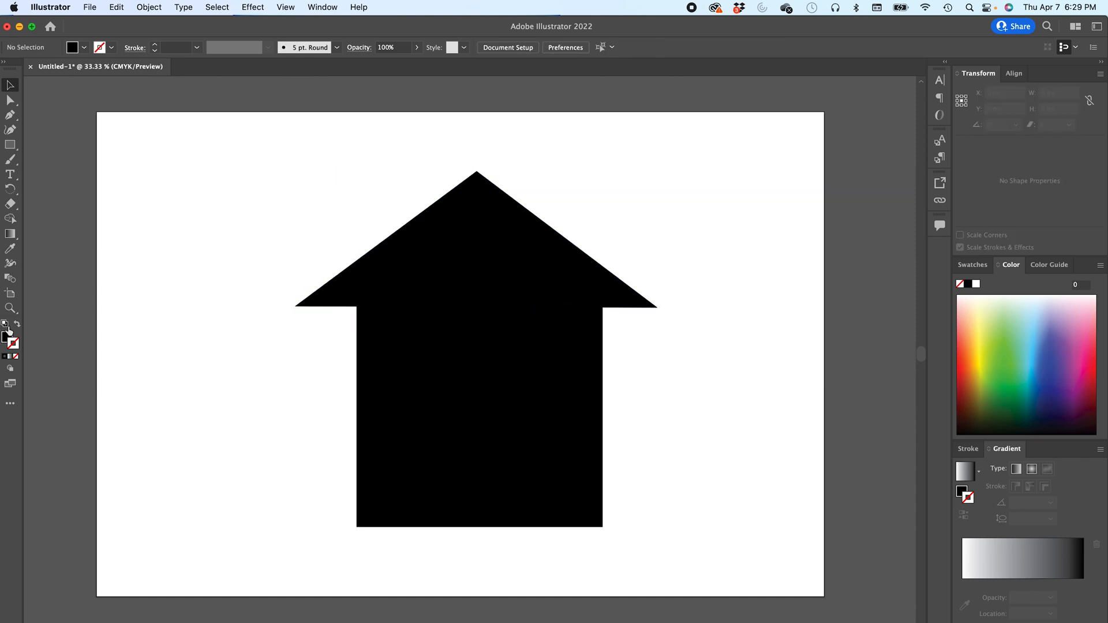
- Select the Rectangle tool and reset fill and stroke to the default colors
click(10, 145)
click(4, 324)
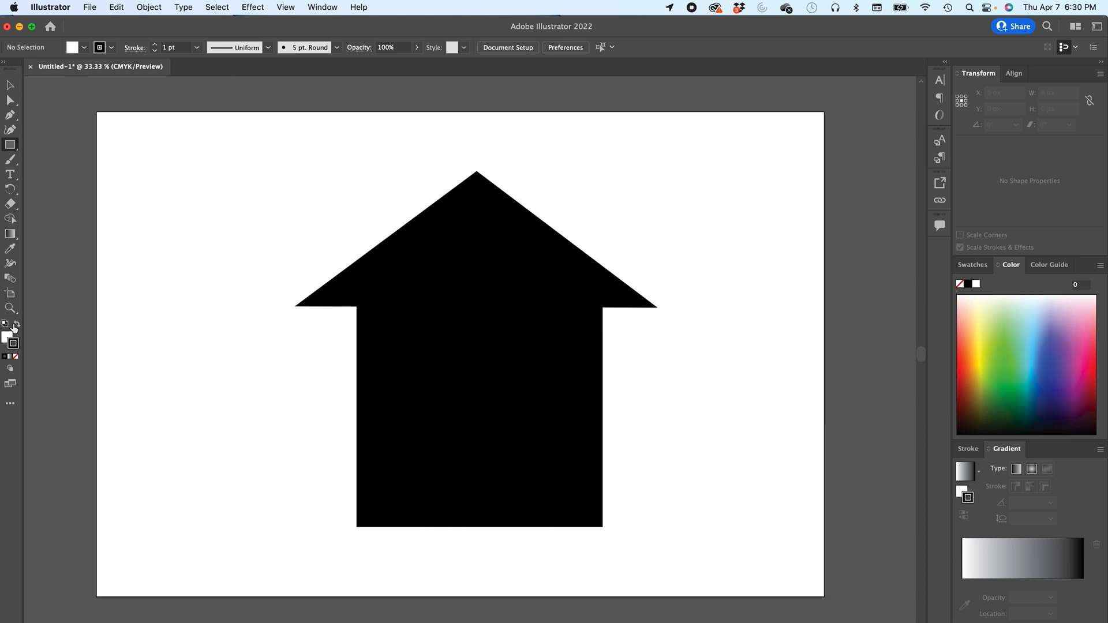
- Set a white fill with no stroke and draw a square window about 172 × 170 px on the house's upper left
click(16, 325)
key(d)
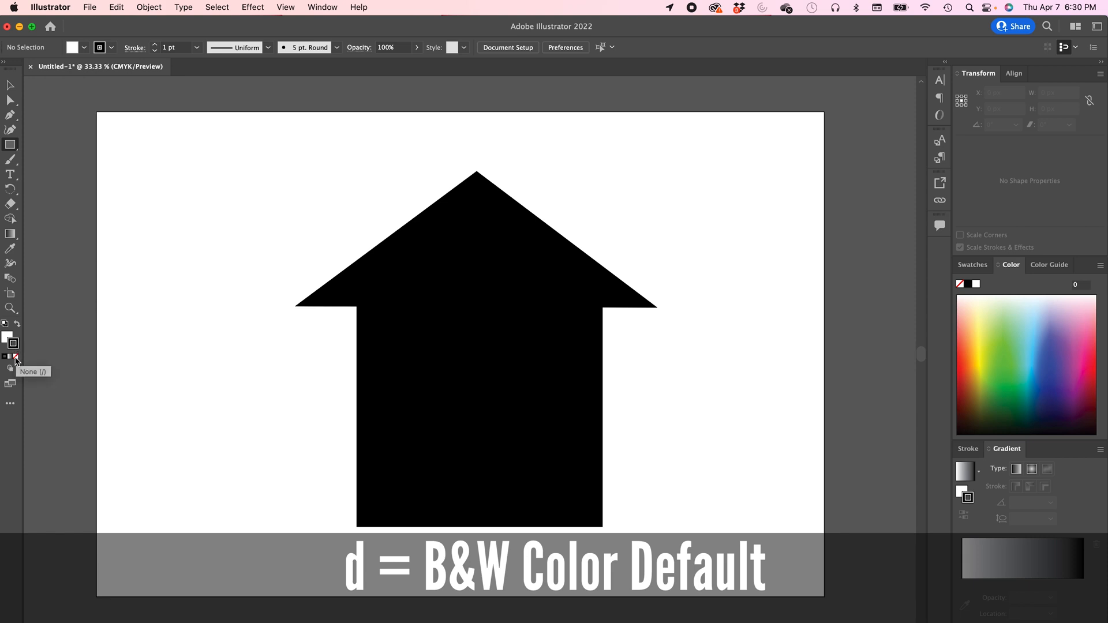
key(slash)
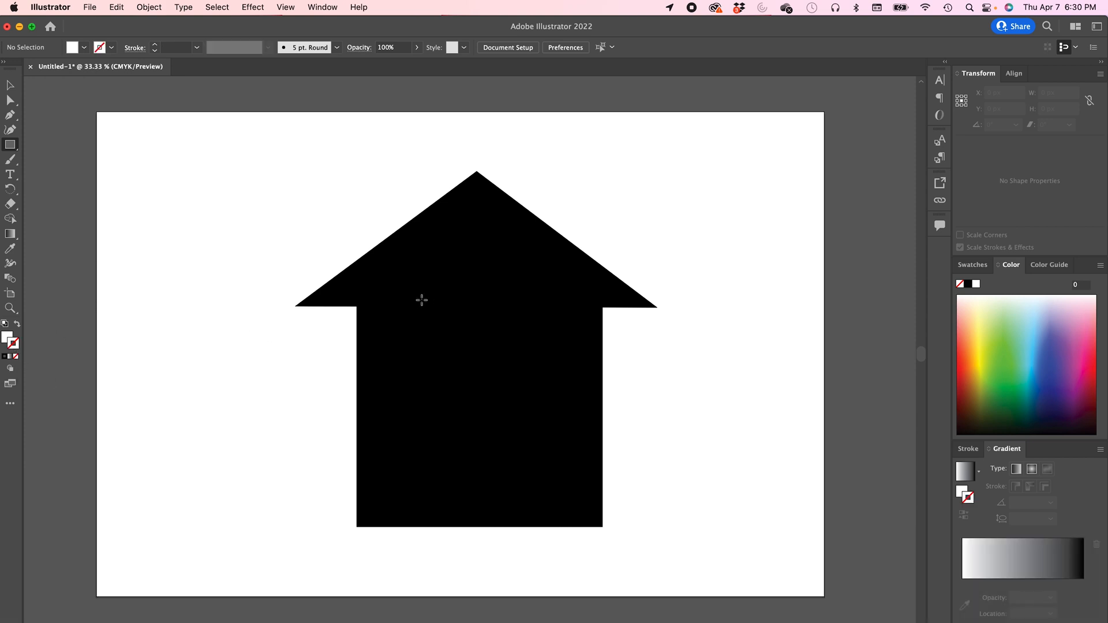
drag(386, 309, 451, 372)
- Nudge the window into place and duplicate it to the right as a second window
key(v)
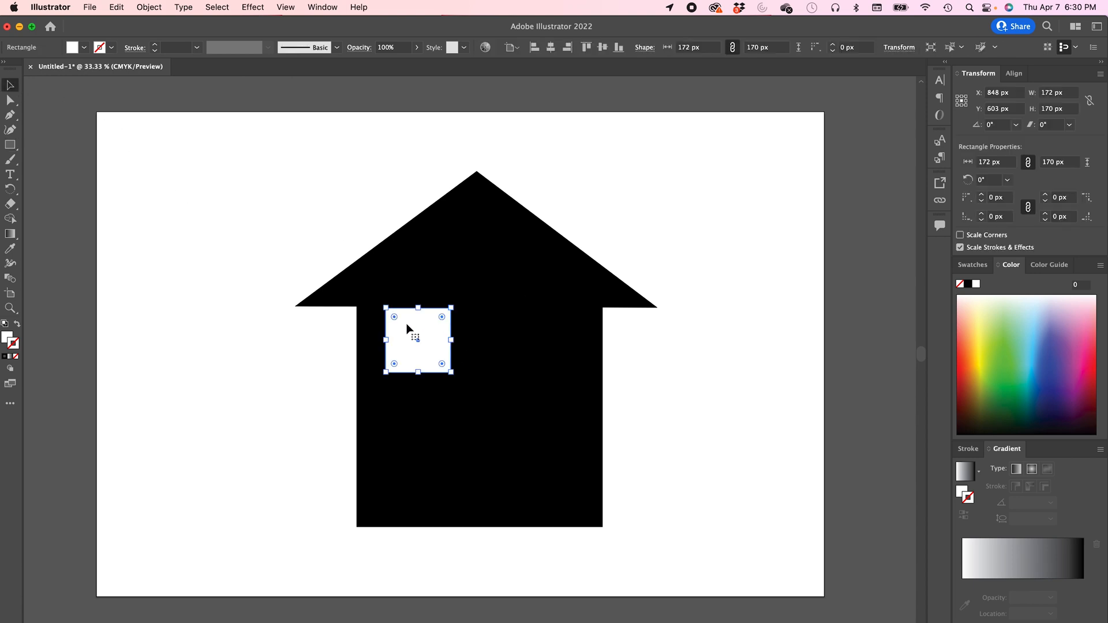
drag(406, 326, 407, 338)
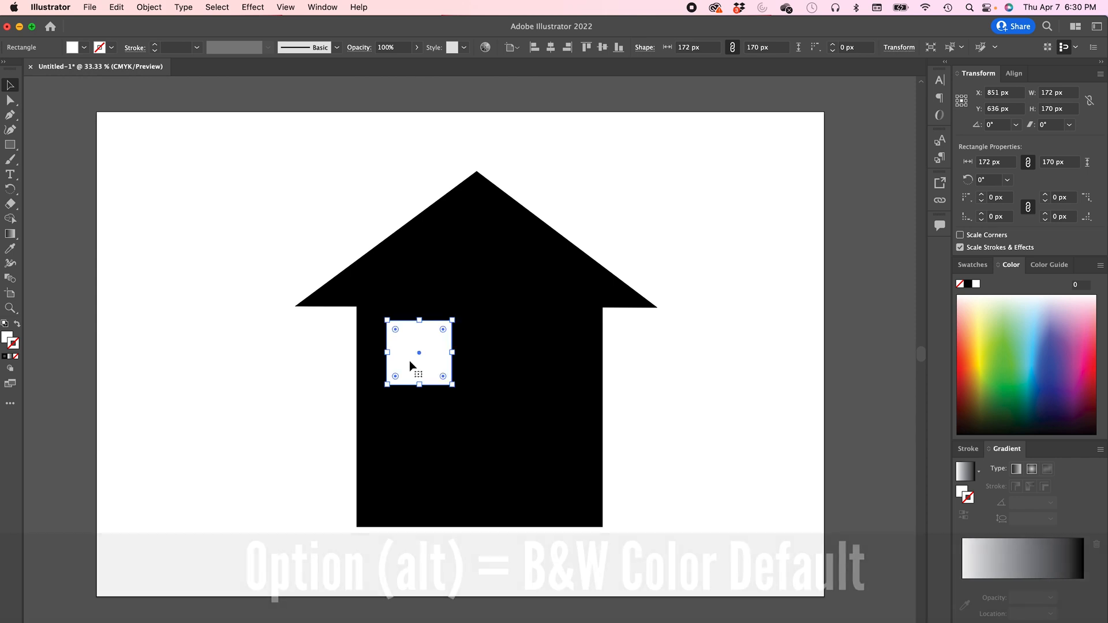
drag(410, 366, 525, 378)
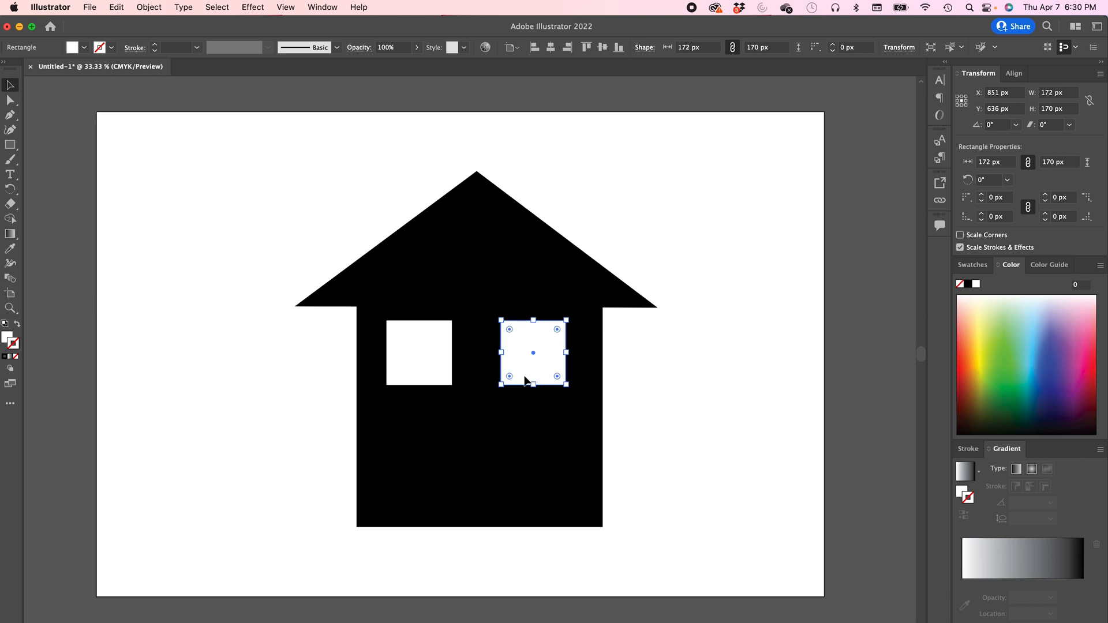
click(295, 364)
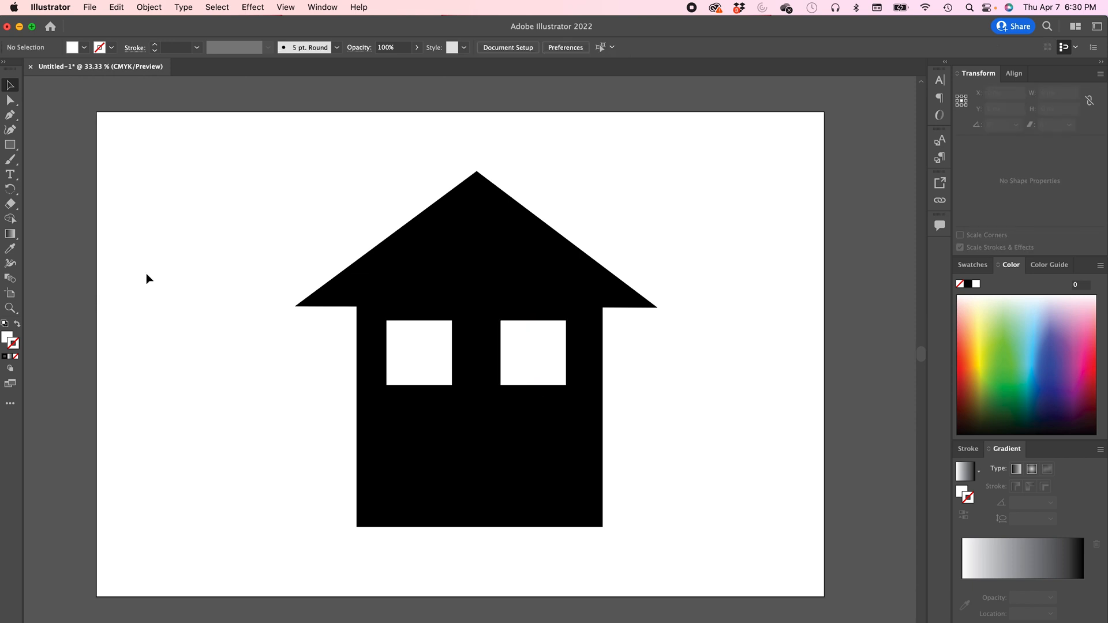
- Draw a door rectangle at the bottom middle of the house and stretch it to about 168 × 263 px
click(10, 145)
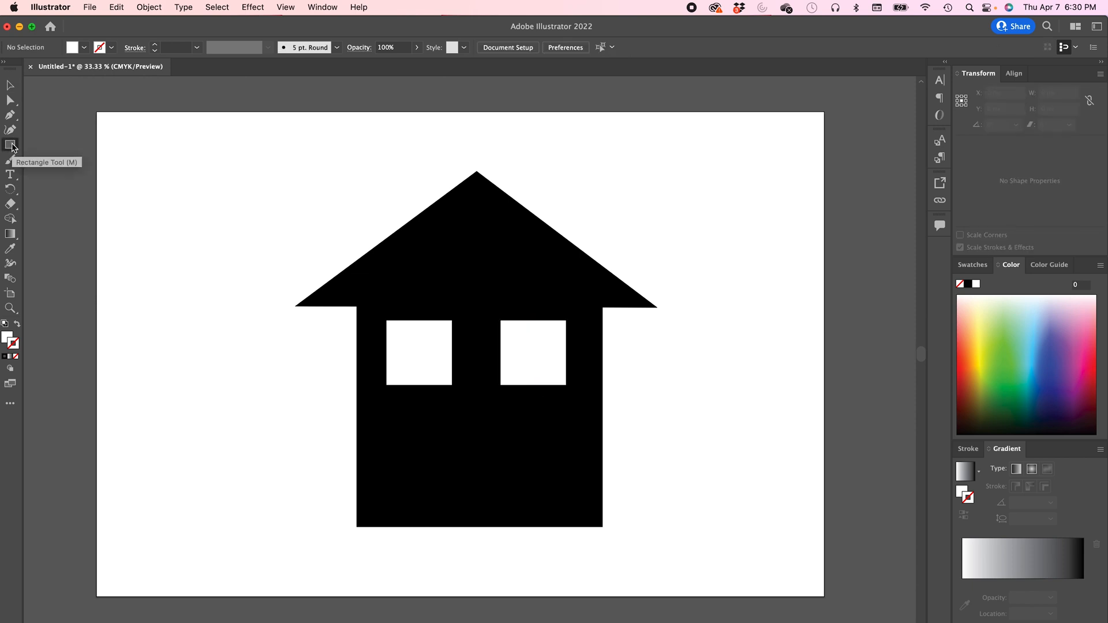
drag(461, 526, 527, 444)
click(10, 85)
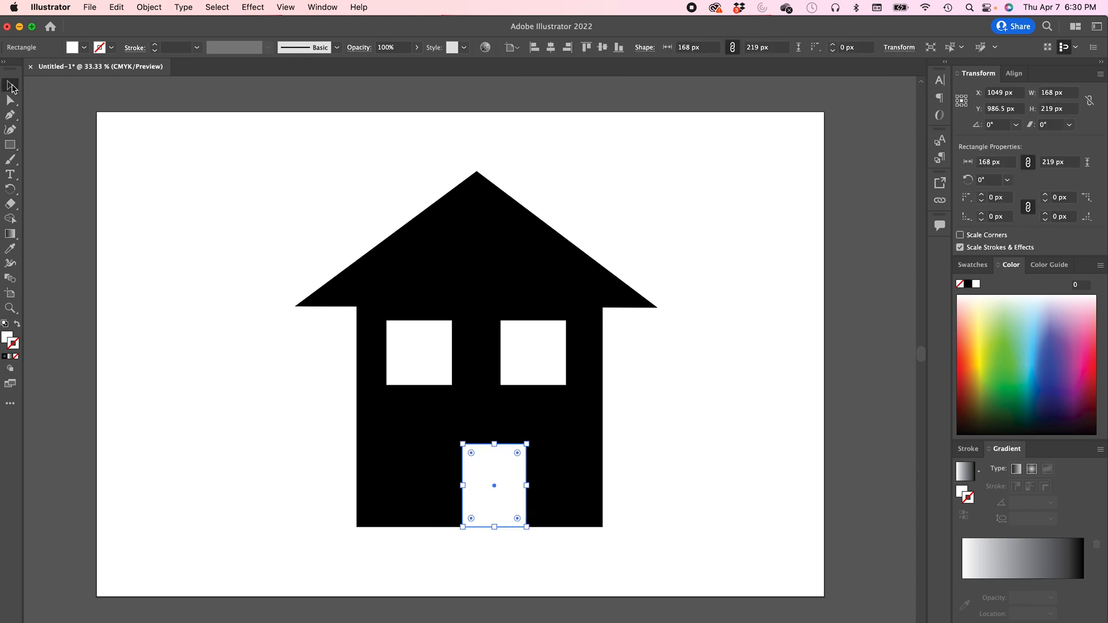
drag(493, 465, 479, 429)
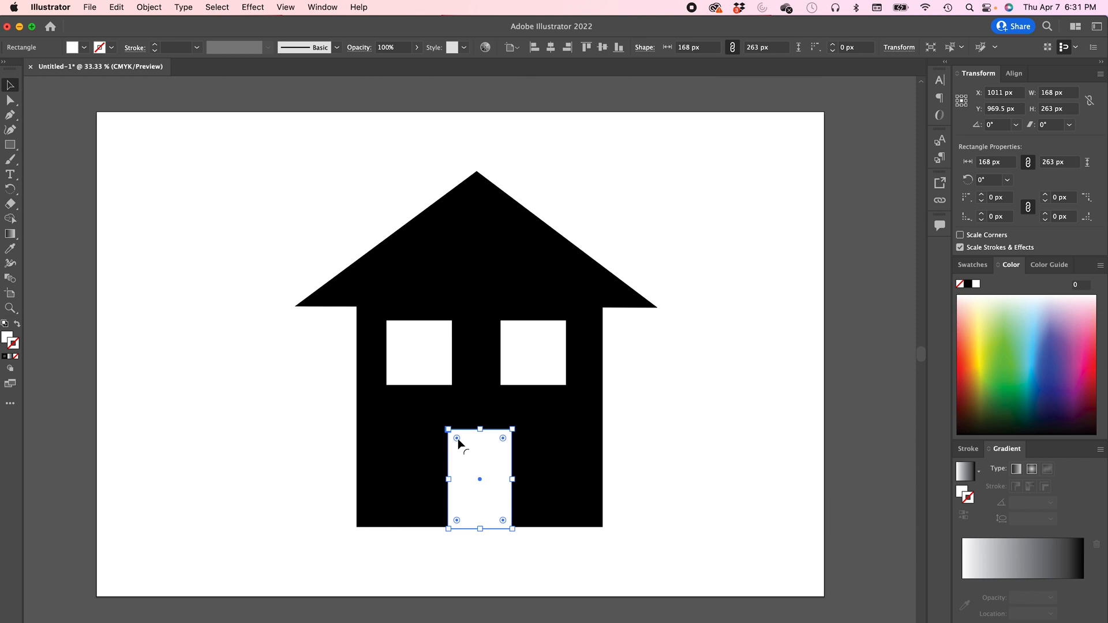
- Try rounding all four door corners, then undo it
drag(459, 438, 467, 449)
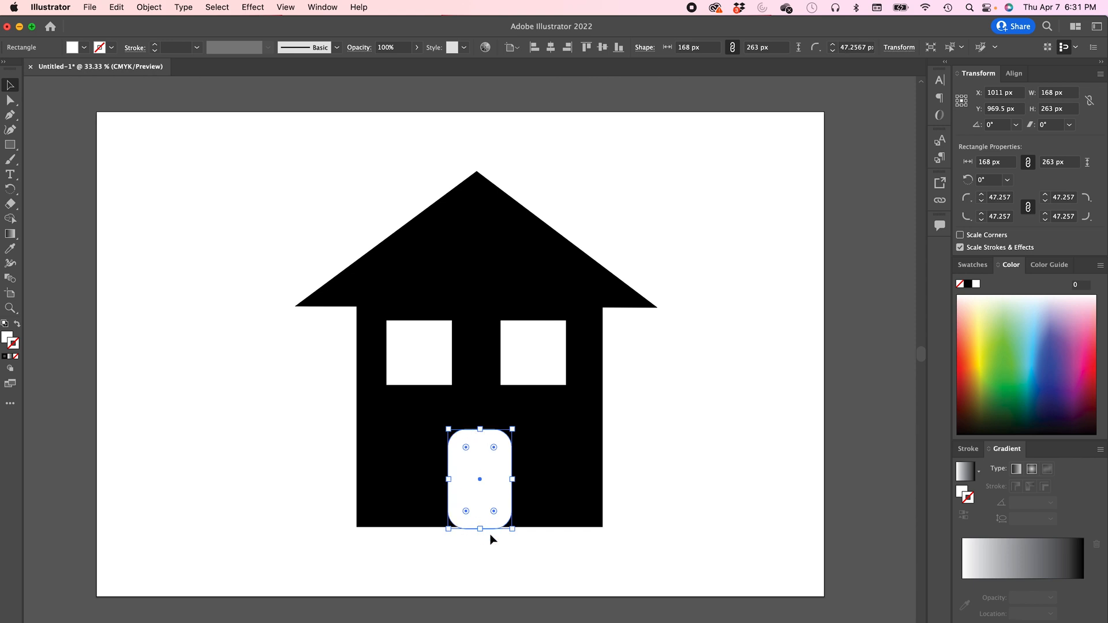
key(super+z)
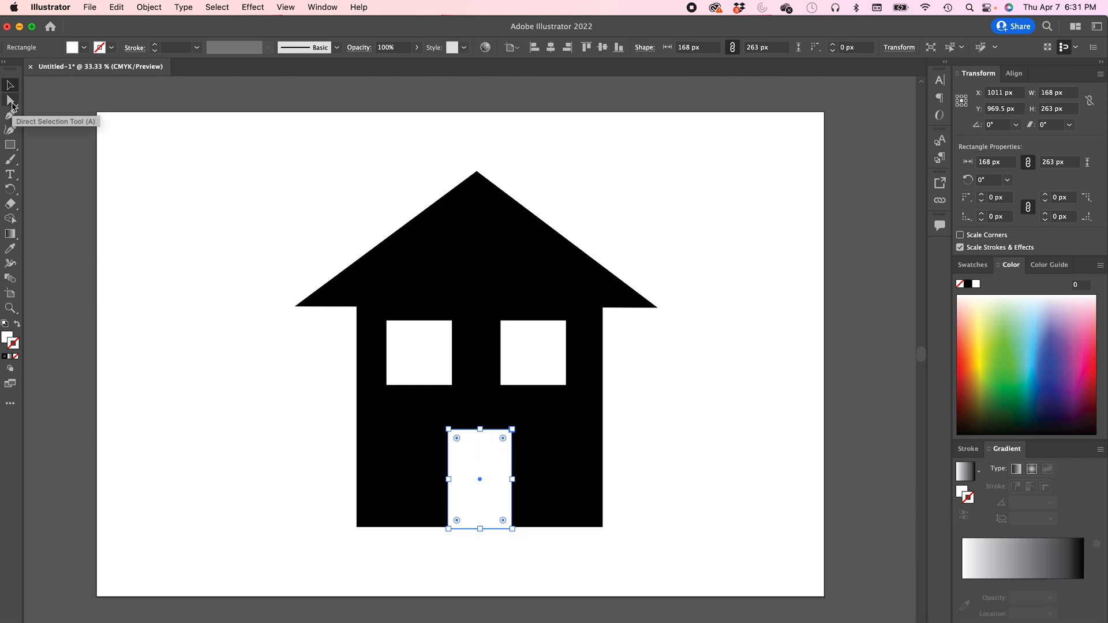
- Raise the door's top anchors to about 284 px height and round only its top two corners to about 56 px
click(10, 101)
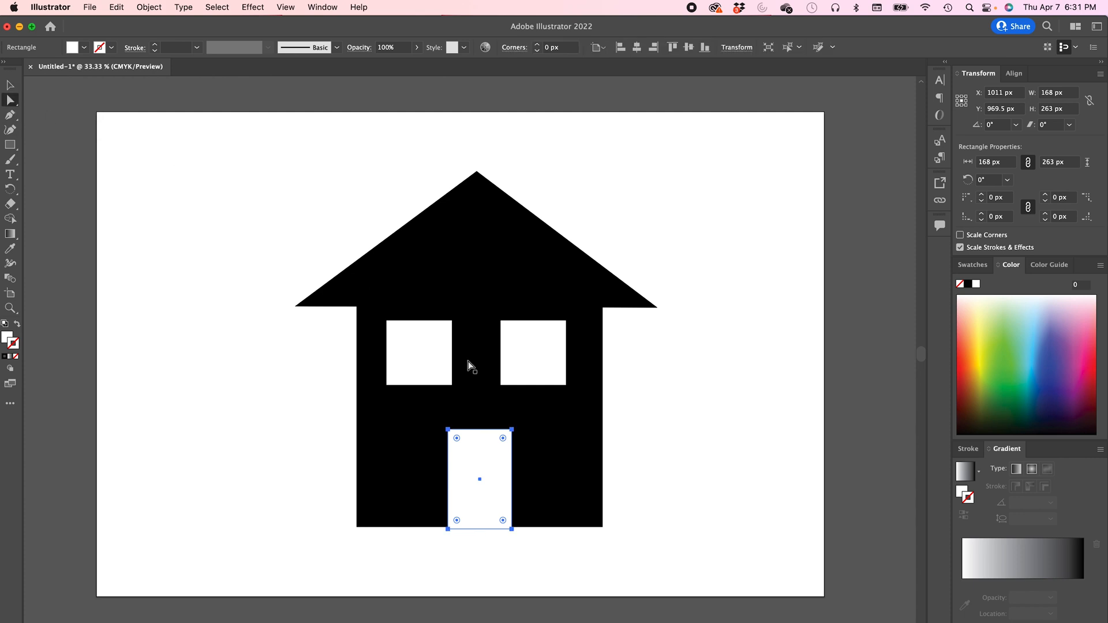
click(276, 386)
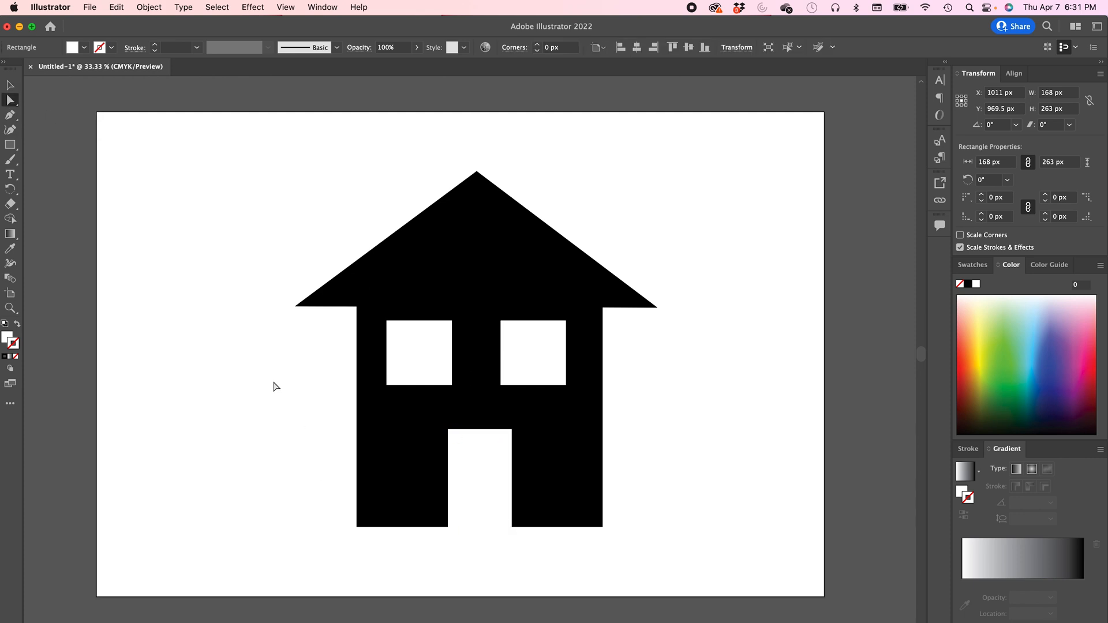
click(448, 430)
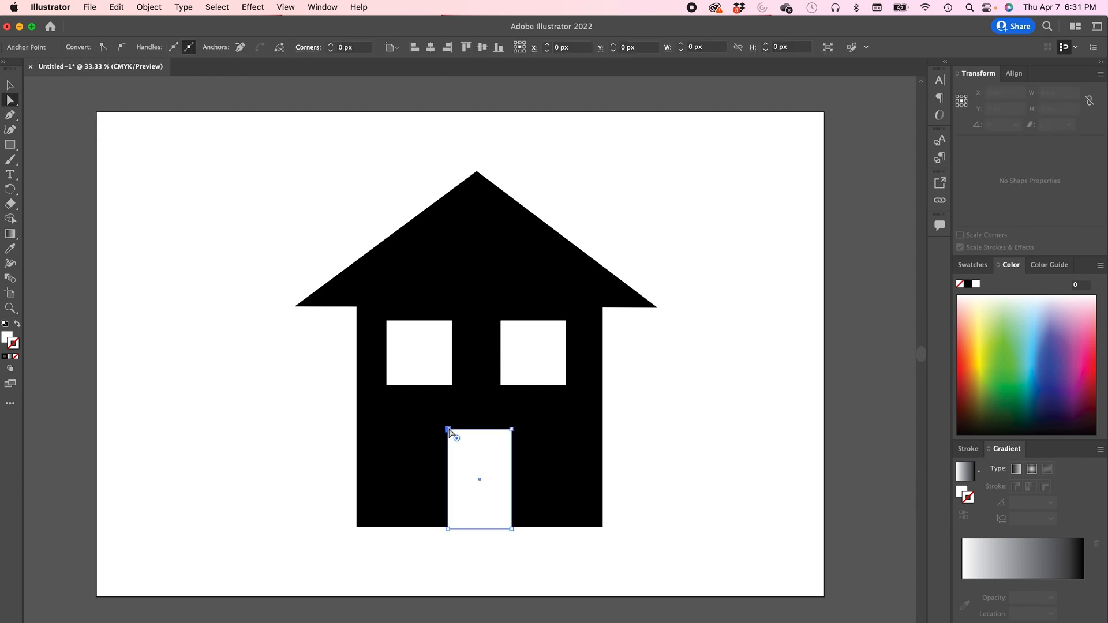
shift+click(512, 430)
mouse_move(512, 430)
mouse_down()
mouse_move(512, 482)
mouse_move(572, 428)
mouse_move(523, 449)
mouse_move(537, 442)
mouse_move(508, 440)
mouse_move(513, 426)
mouse_up()
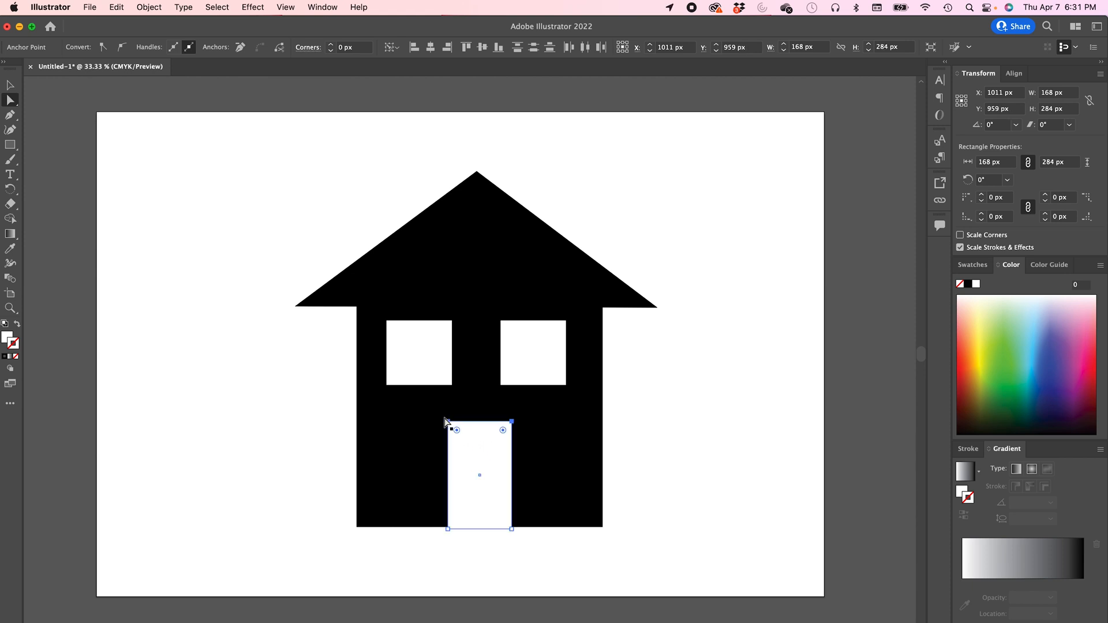
drag(457, 432, 469, 449)
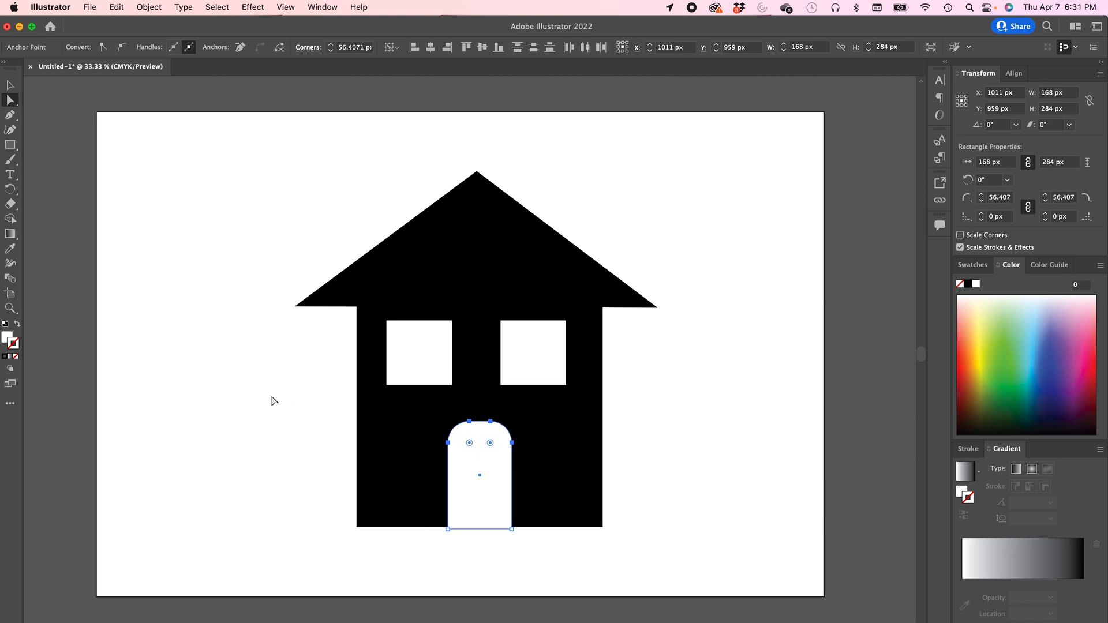
- Switch to the Ellipse tool and draw a small circle doorknob about 29 px wide on the door
click(12, 147)
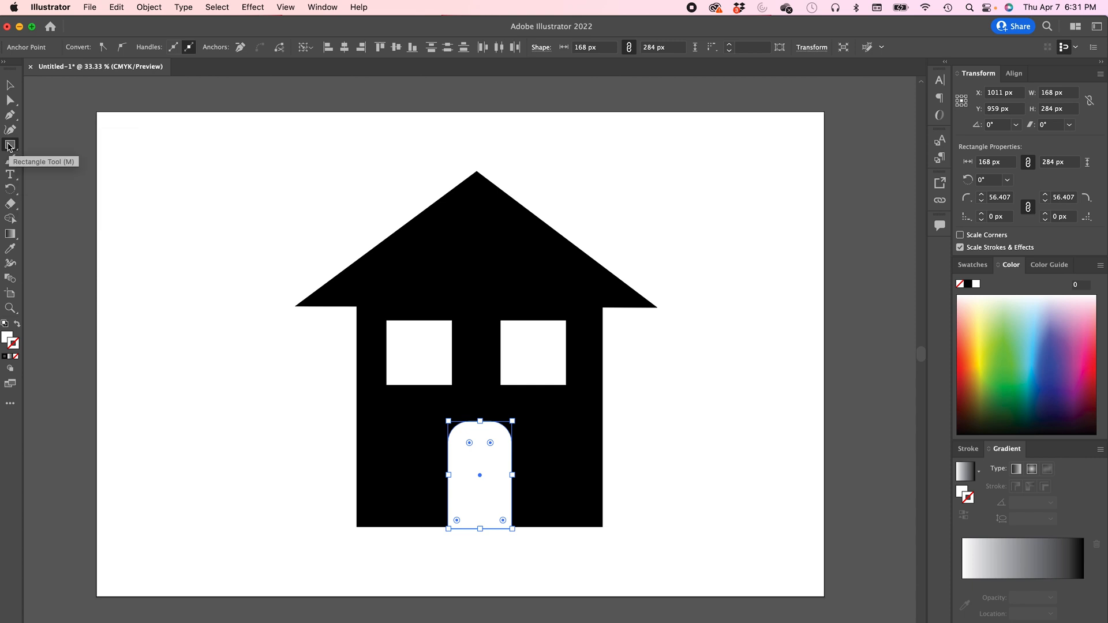
click(14, 149)
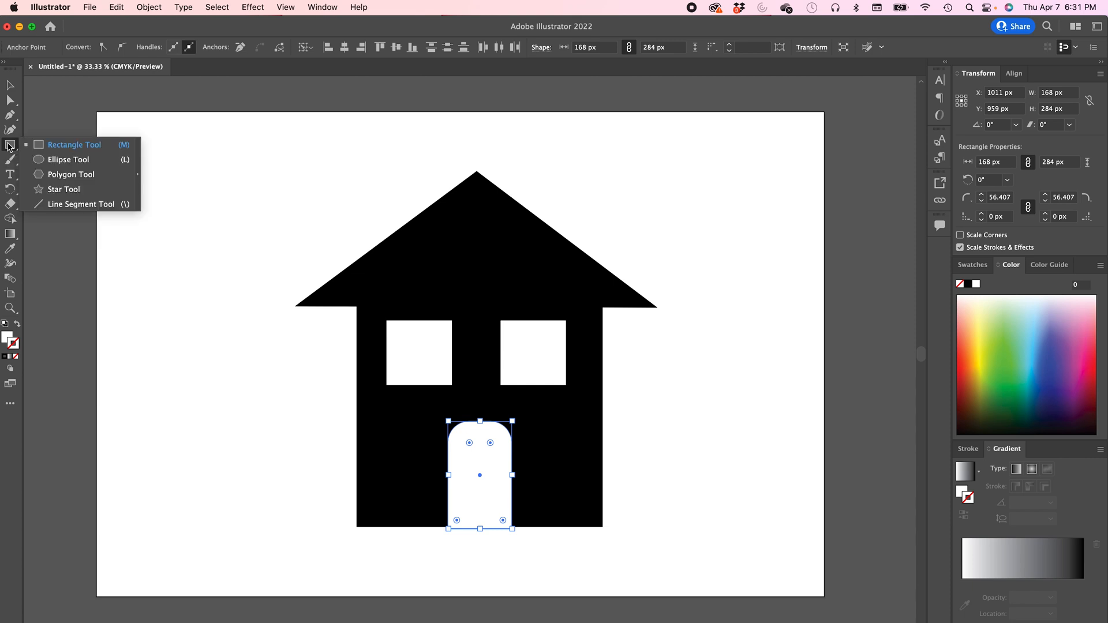
click(41, 163)
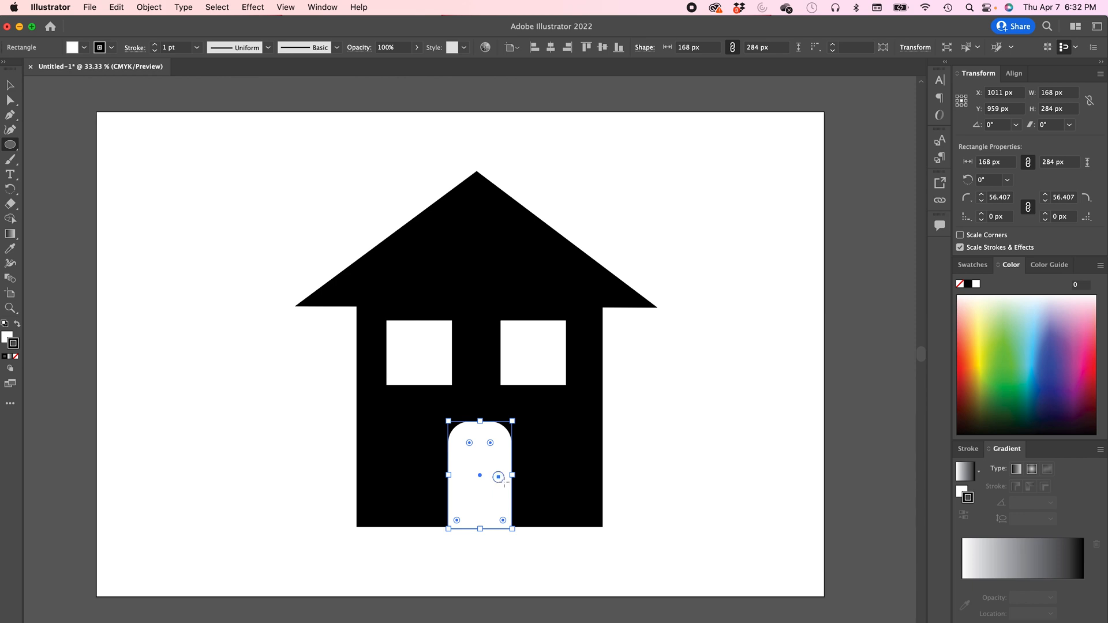
drag(498, 477, 503, 482)
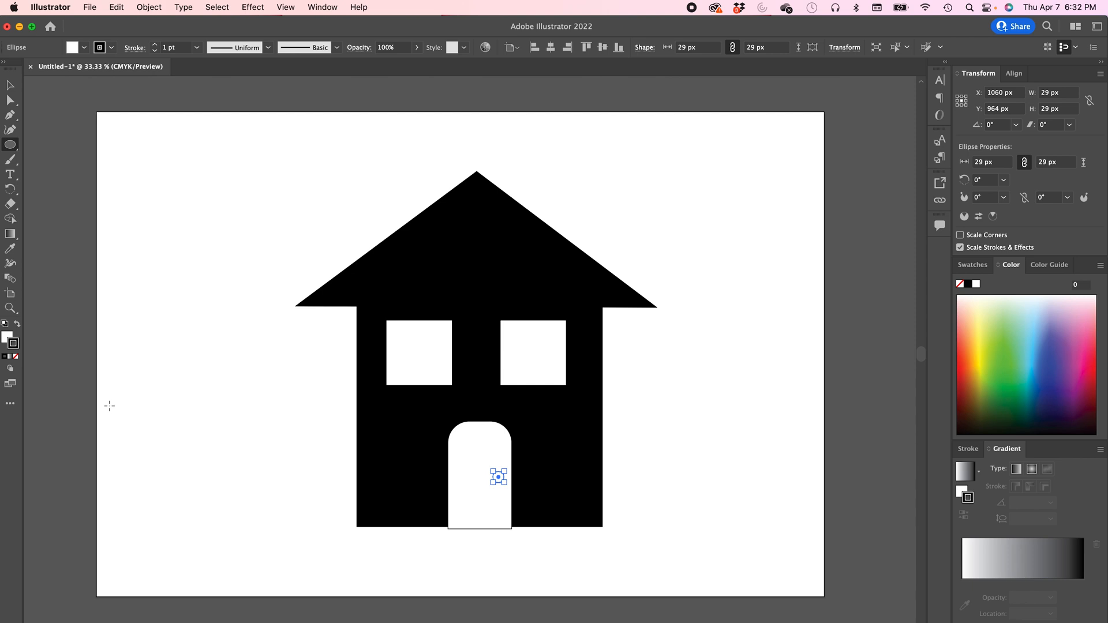
- Set the doorknob's fill to black 000000 in the Color Picker
click(17, 326)
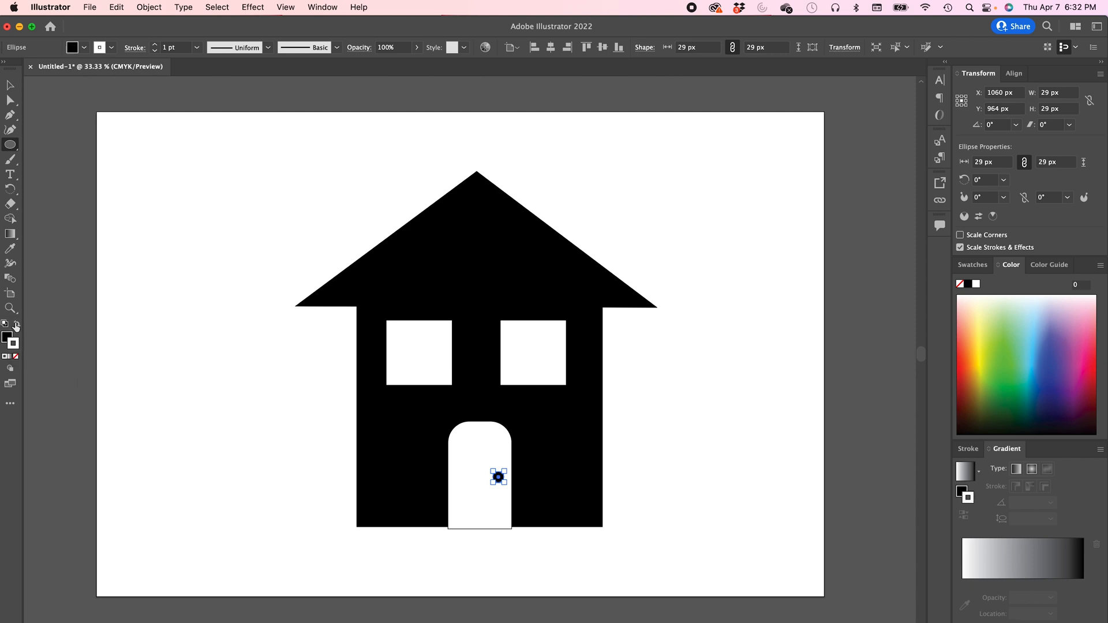
click(17, 327)
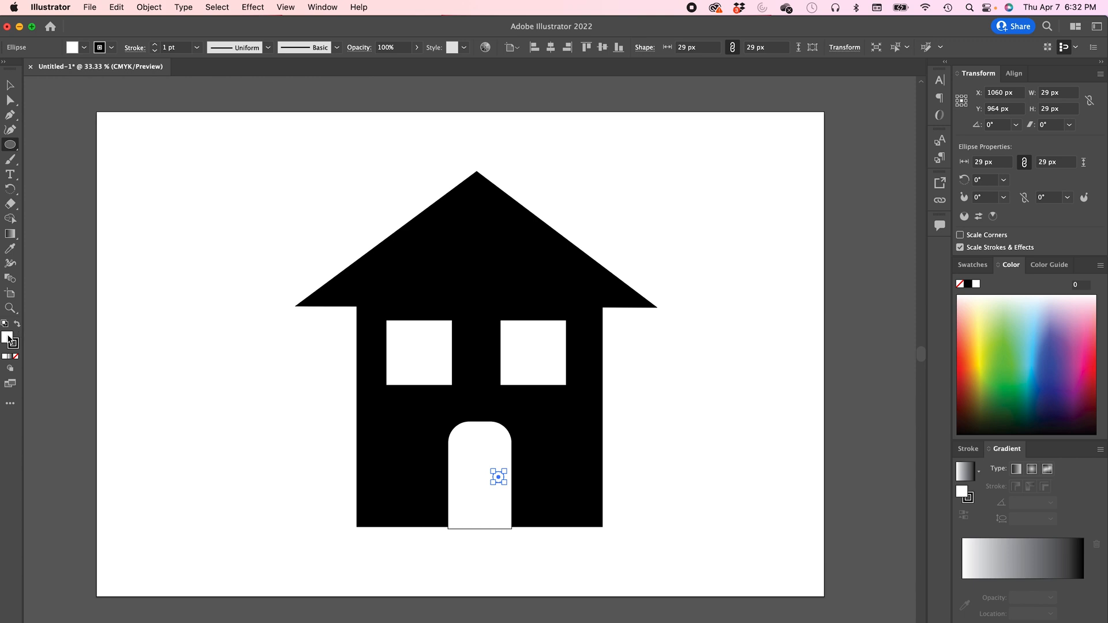
double_click(8, 338)
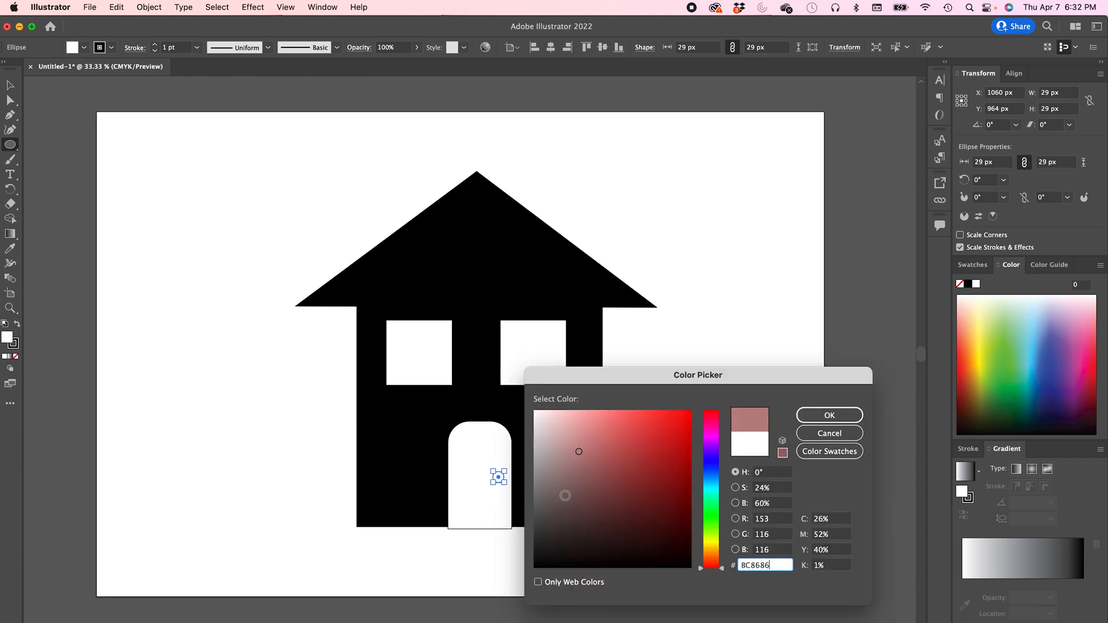
drag(546, 562, 534, 568)
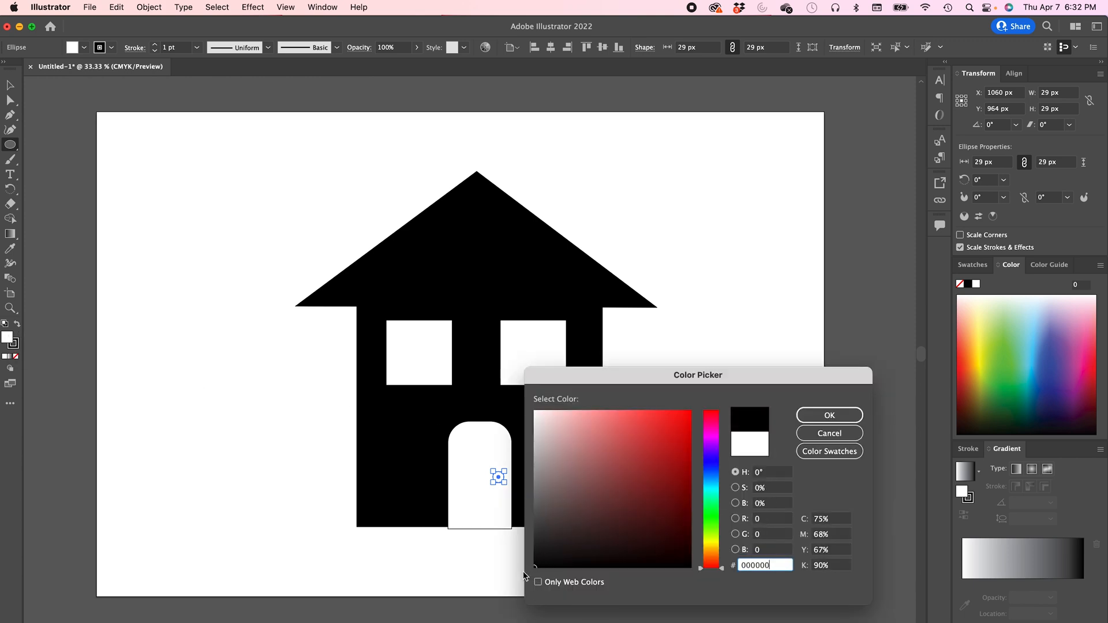
click(811, 418)
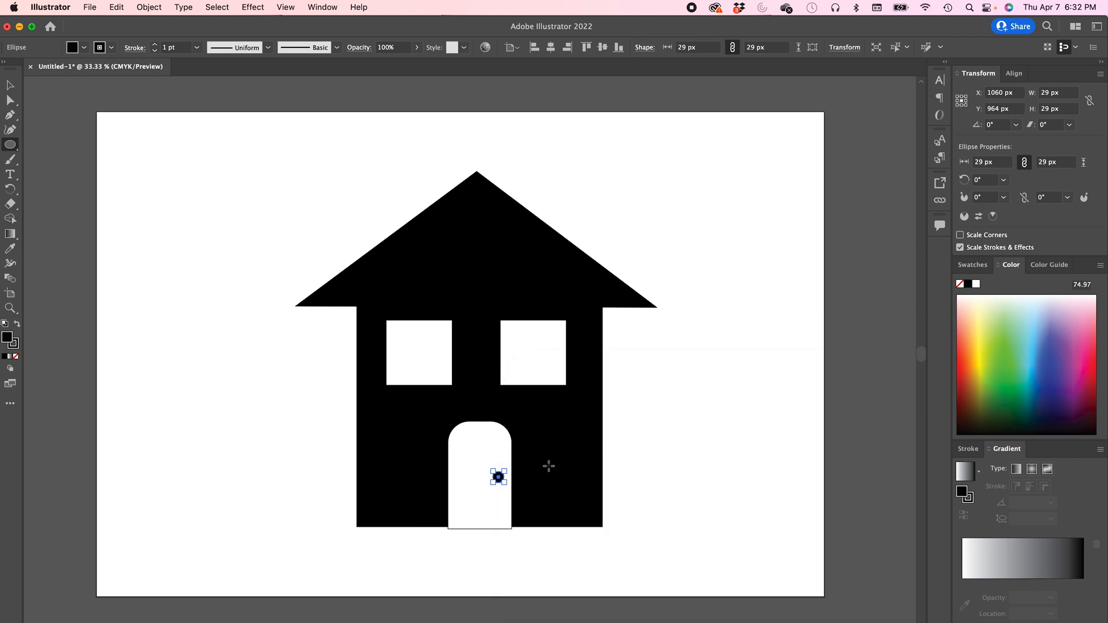
- Turn the doorknob into a pie shape by setting its pie angle to about 270°
click(286, 7)
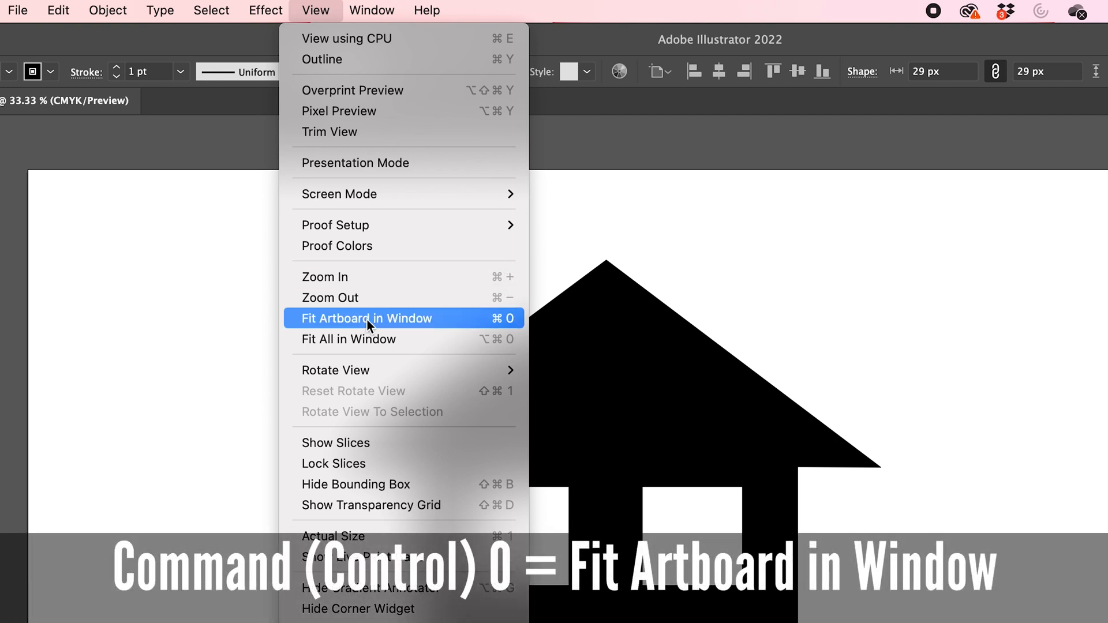
click(368, 316)
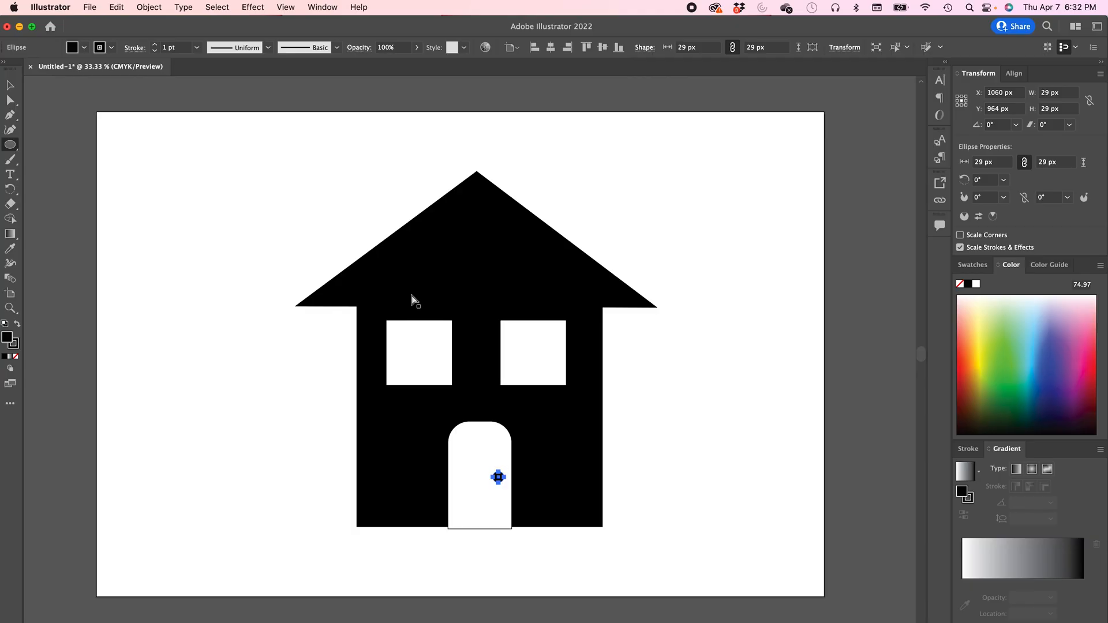
key(super+equal)
key(super+equal)
key(super+equal)
key(super+equal)
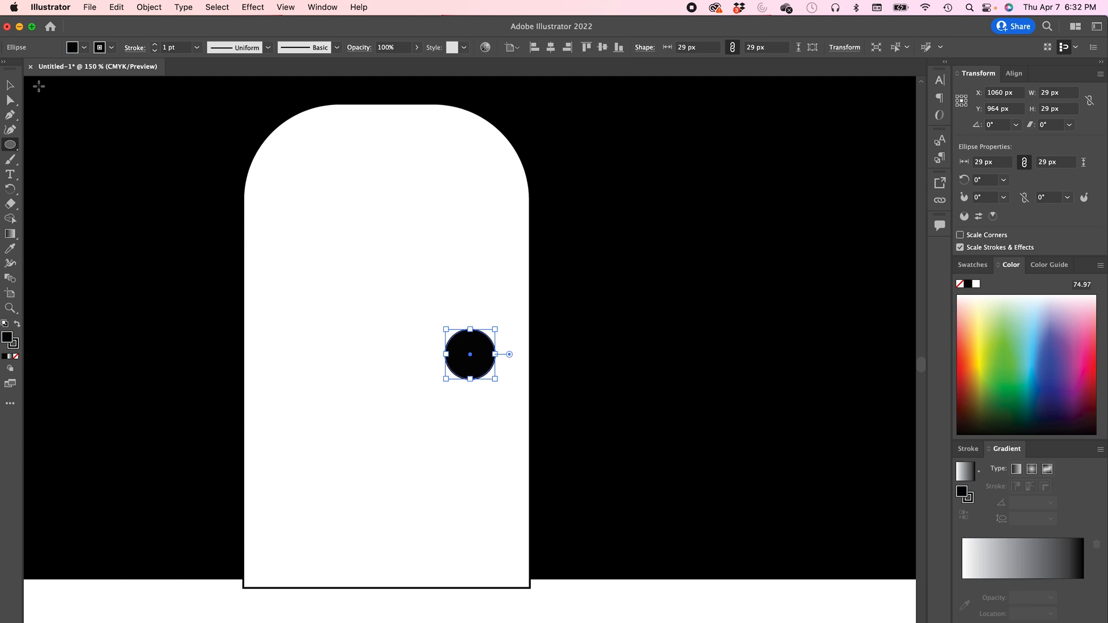
click(10, 85)
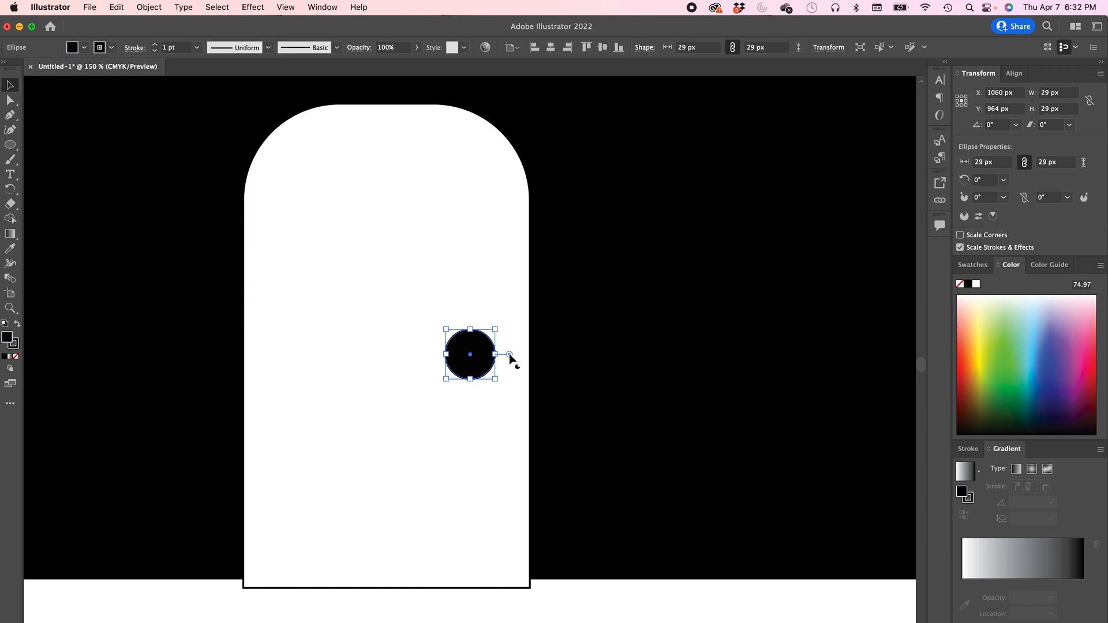
drag(510, 356, 470, 405)
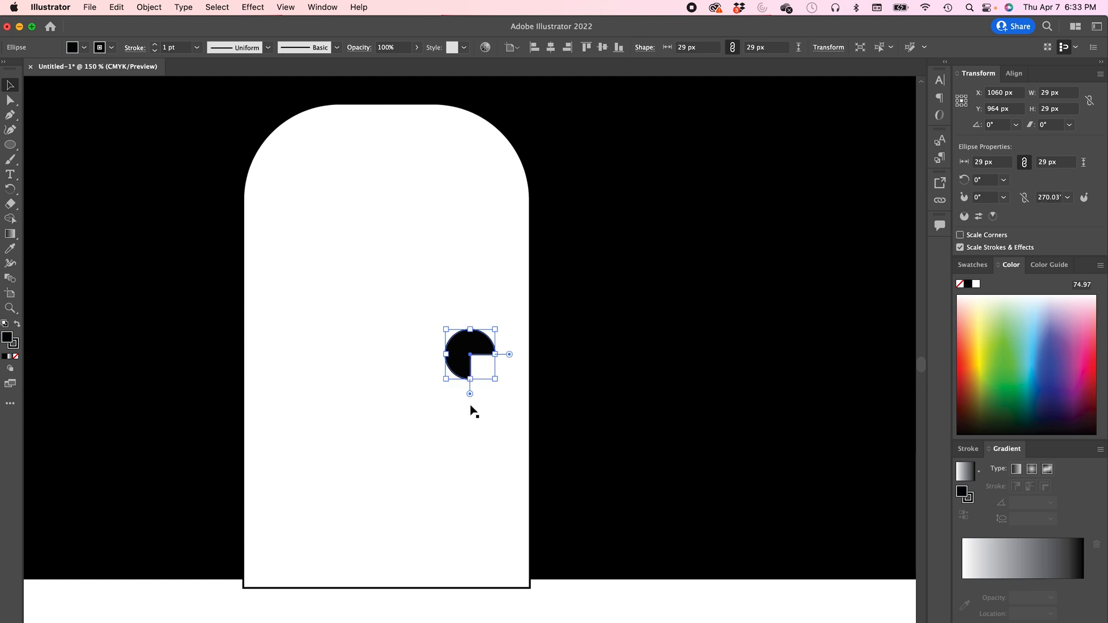
key(a)
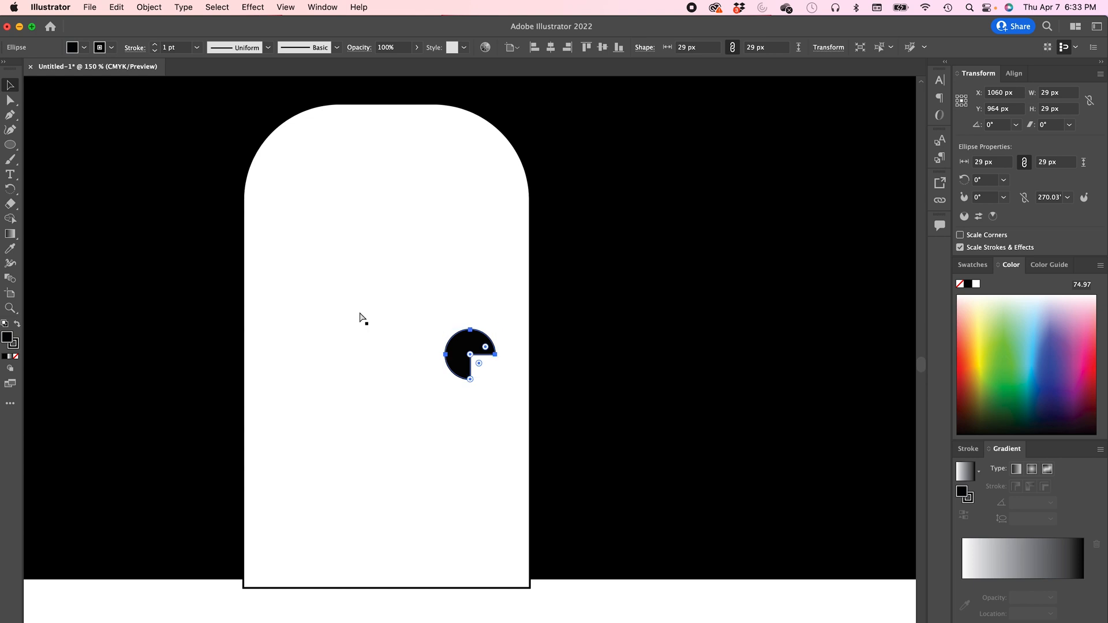
- Select all the house's shapes together
key(super+minus)
key(super+minus)
key(super+minus)
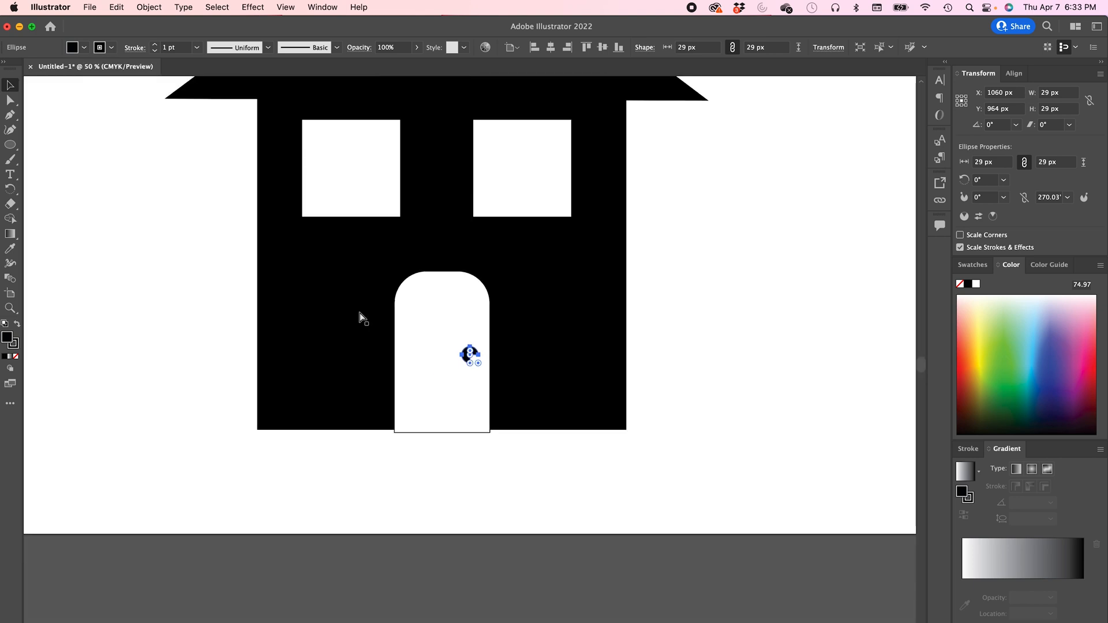
key(super+minus)
key(super+minus)
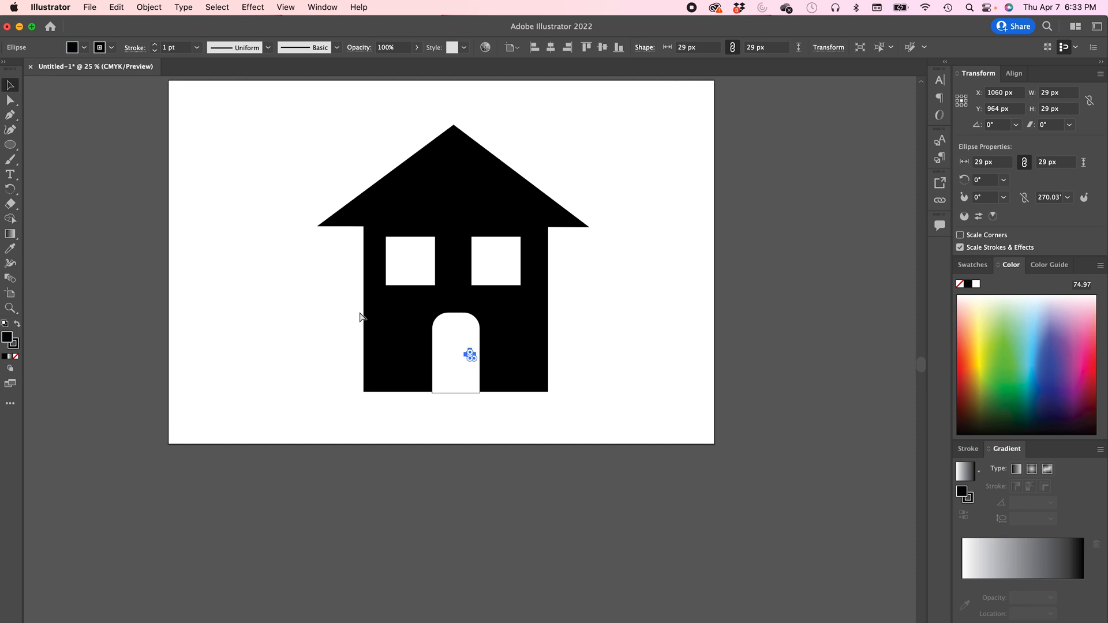
scroll(360, 316, up, 3)
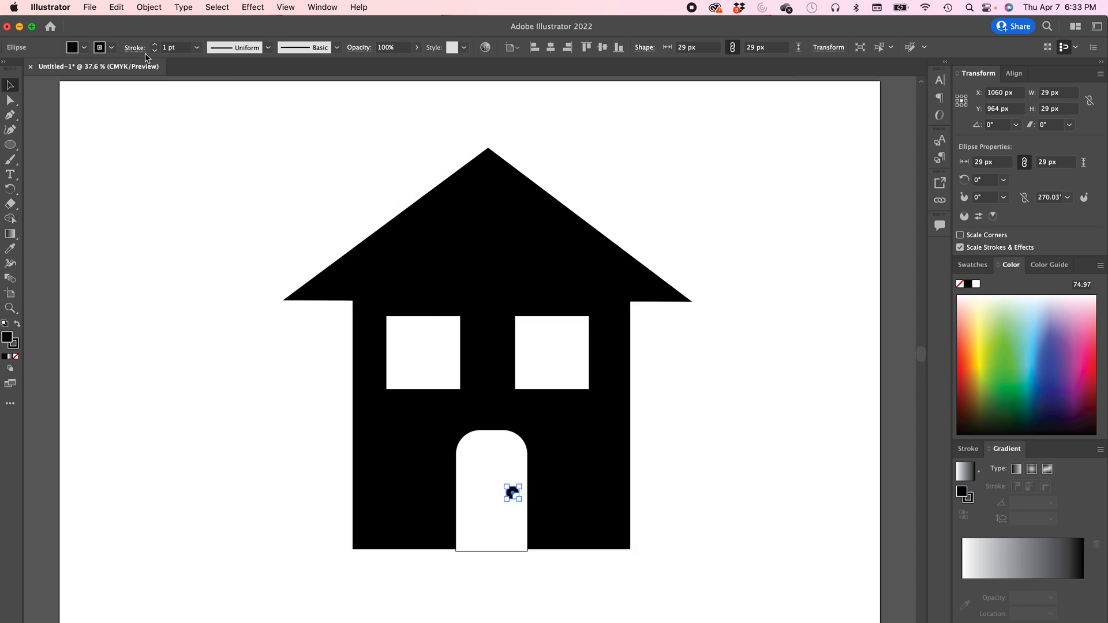
drag(227, 131, 776, 589)
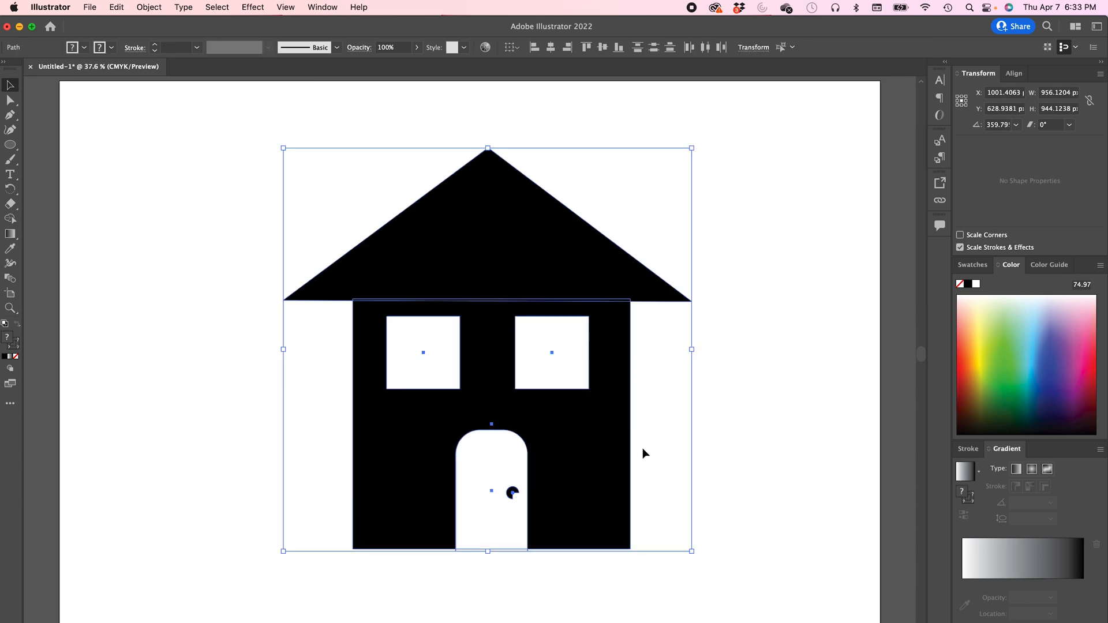
- Move the whole selected house slightly up and to the left on the artboard
mouse_move(590, 434)
mouse_down()
mouse_move(526, 441)
mouse_move(704, 441)
mouse_move(586, 423)
mouse_up()
click(736, 388)
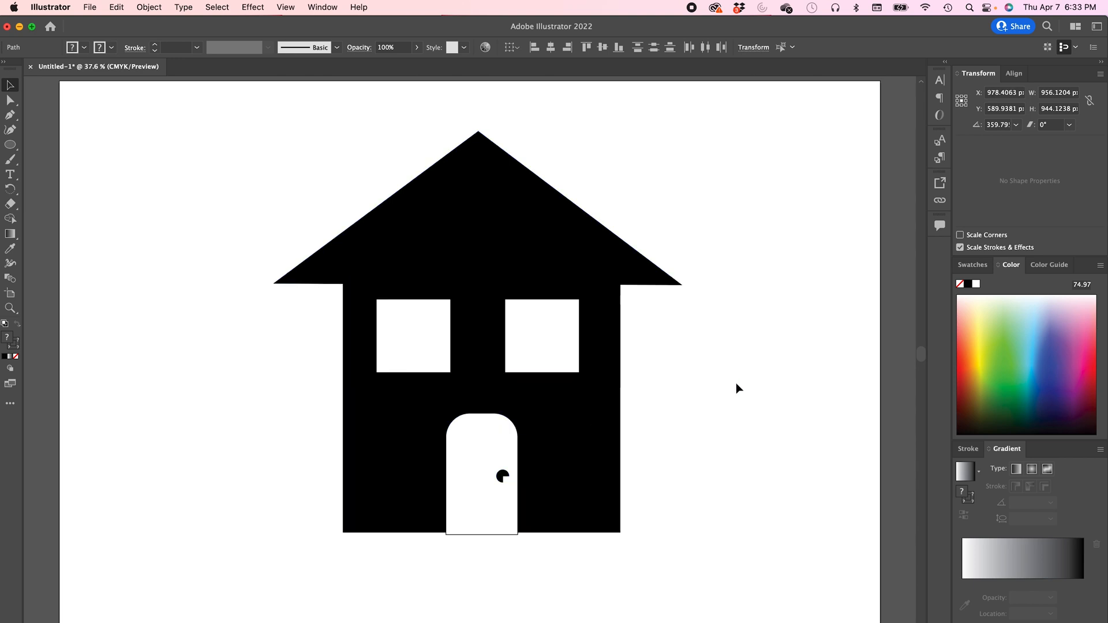
click(10, 102)
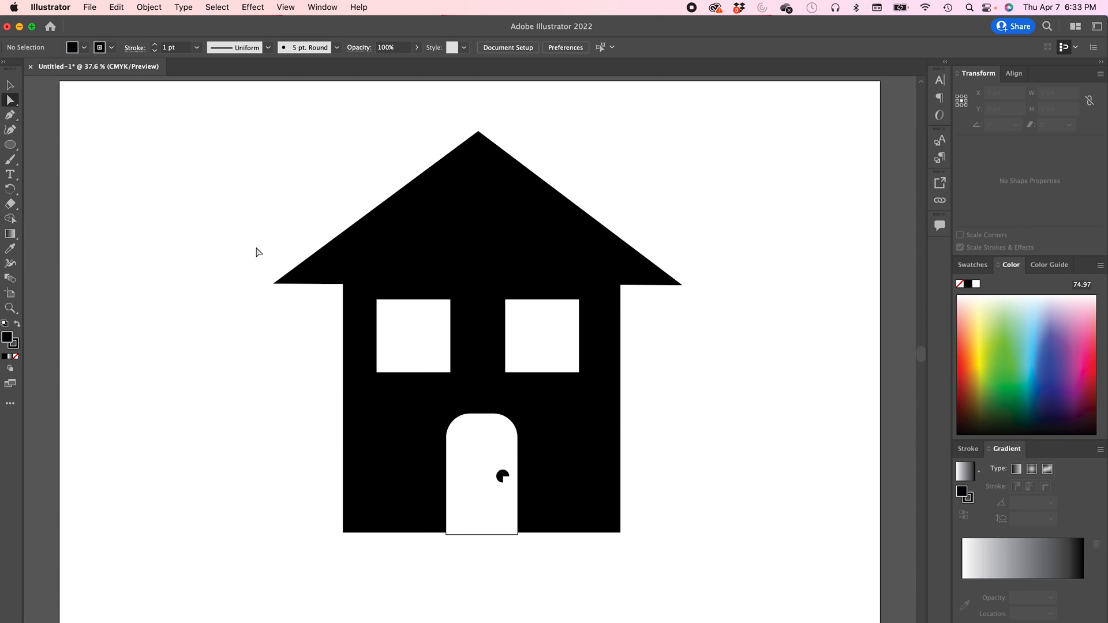
drag(241, 240, 360, 569)
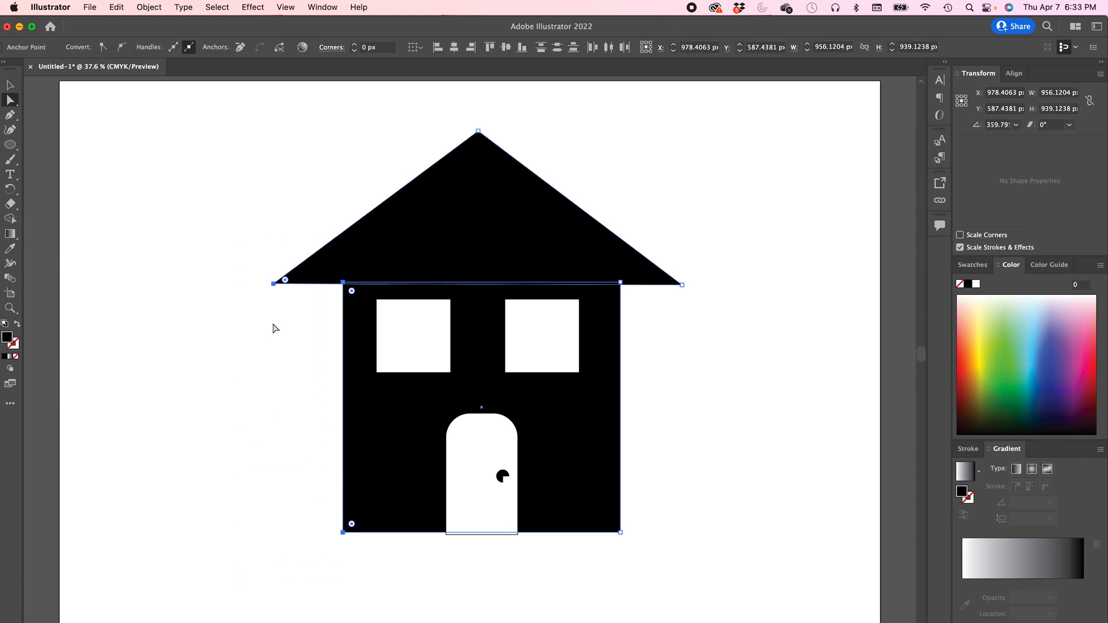
drag(273, 284, 146, 328)
key(super+z)
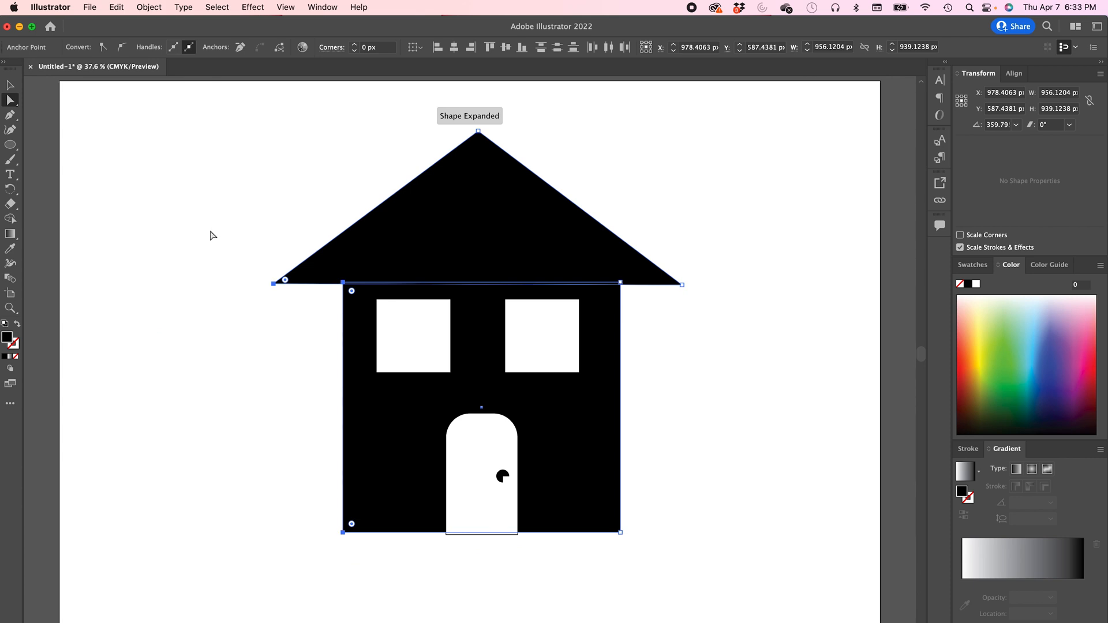
click(288, 161)
click(478, 133)
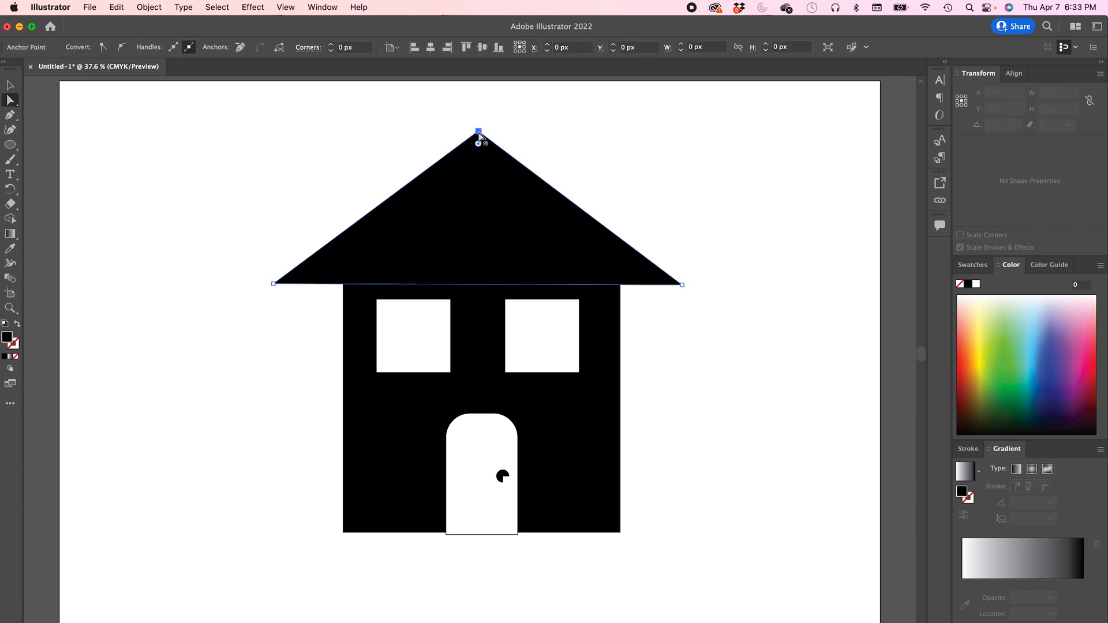
drag(479, 132, 399, 132)
key(super+z)
mouse_move(683, 285)
mouse_down()
mouse_move(696, 437)
mouse_move(687, 296)
mouse_up()
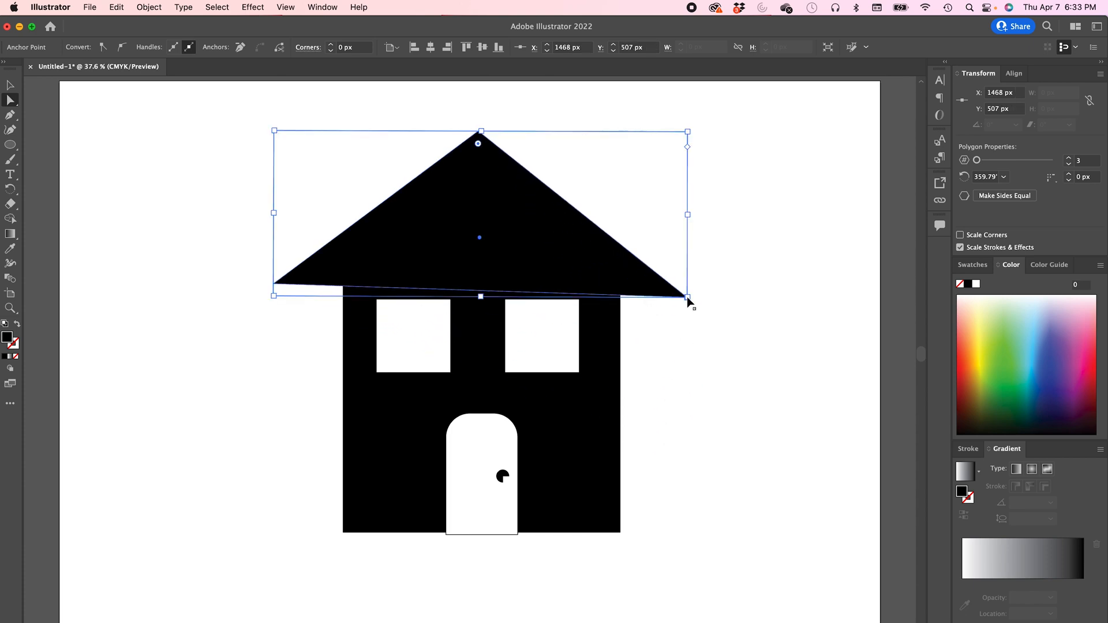
- Remove the stroke from the door, setting its stroke to none
click(481, 494)
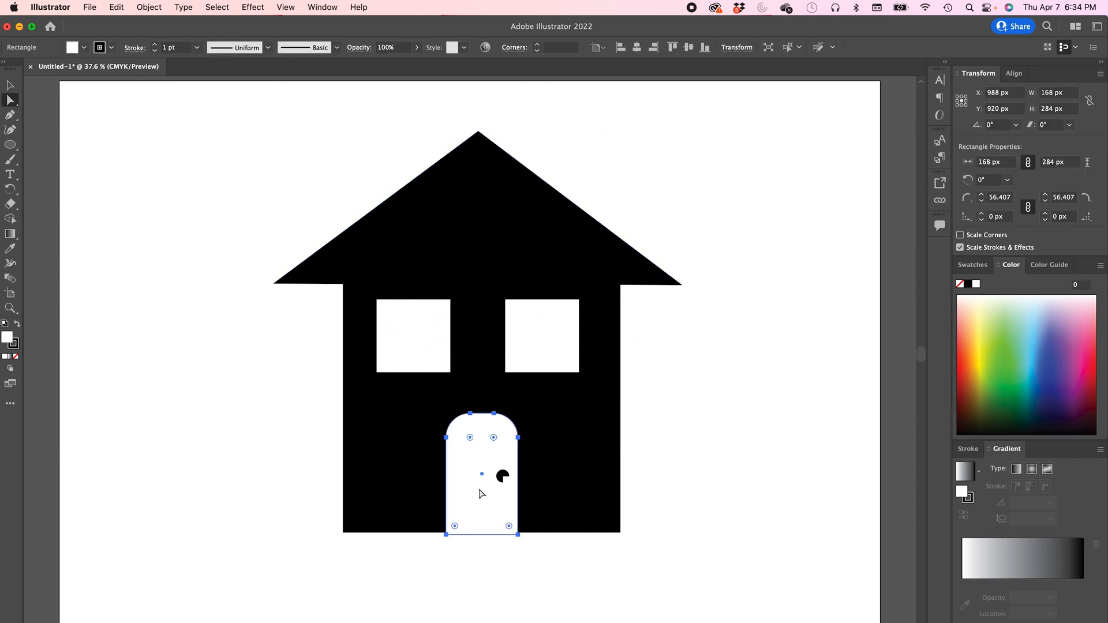
click(211, 493)
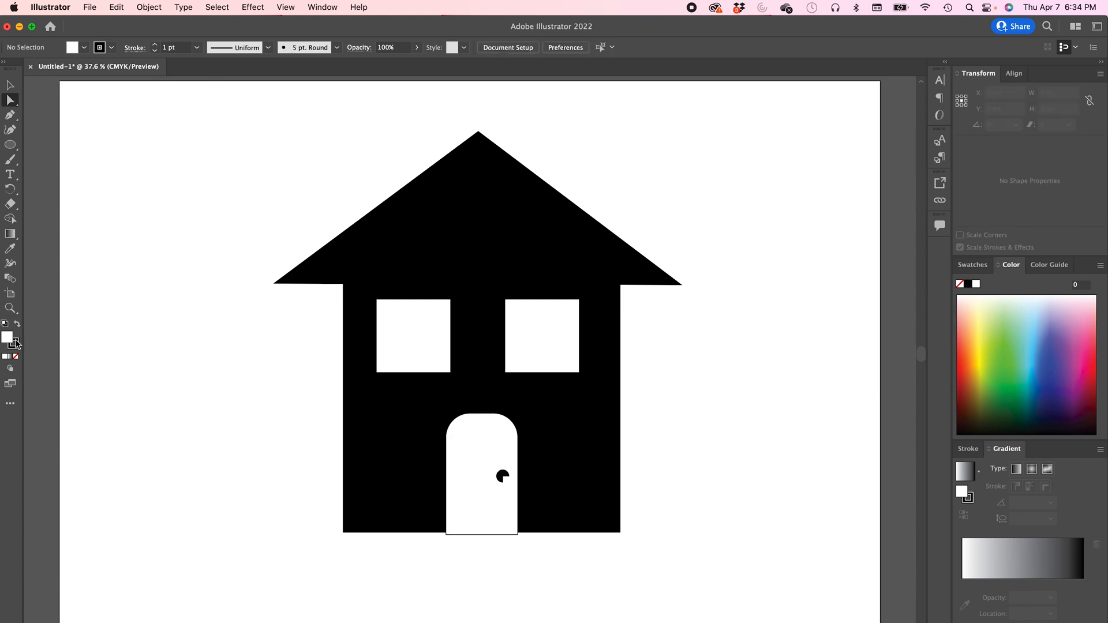
click(16, 348)
click(491, 522)
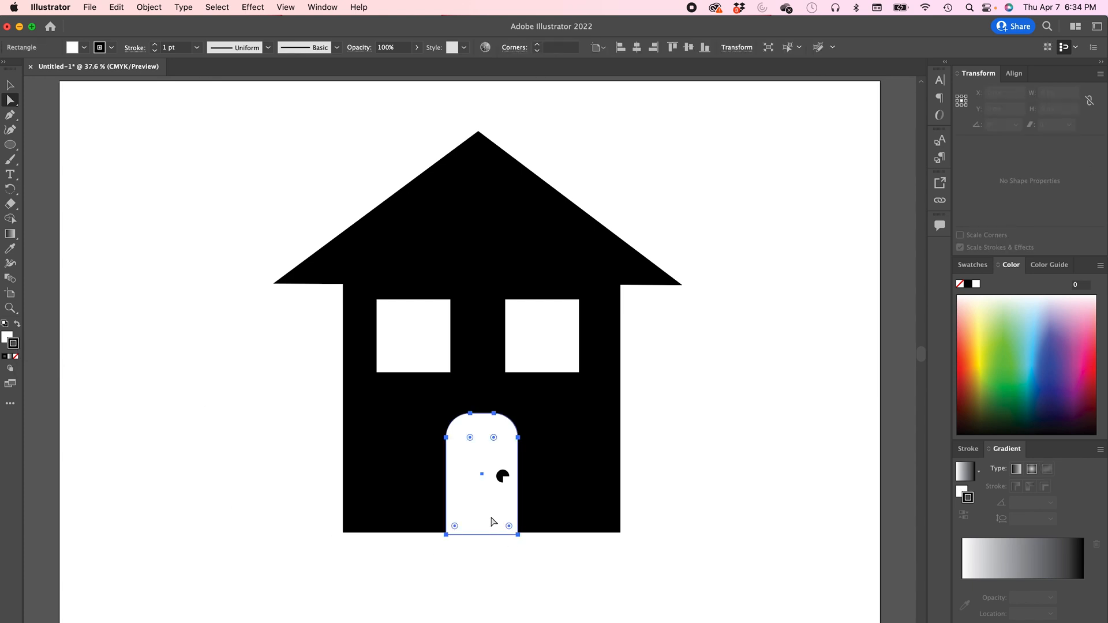
click(17, 357)
click(227, 395)
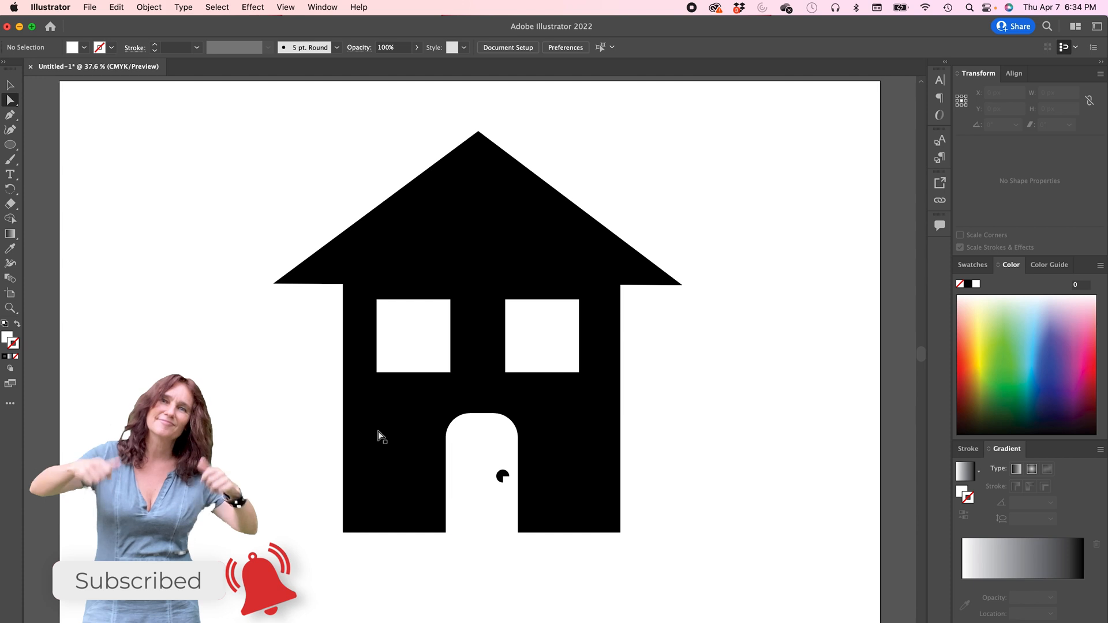
- Fill the house body with a green colour chosen in the Color Picker
click(379, 433)
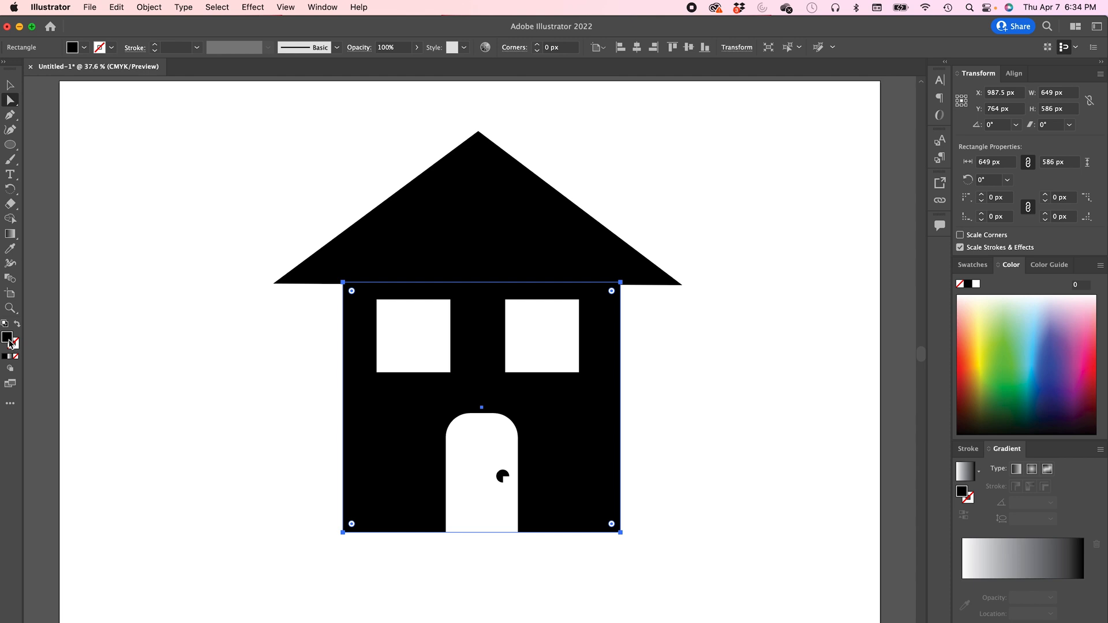
double_click(8, 339)
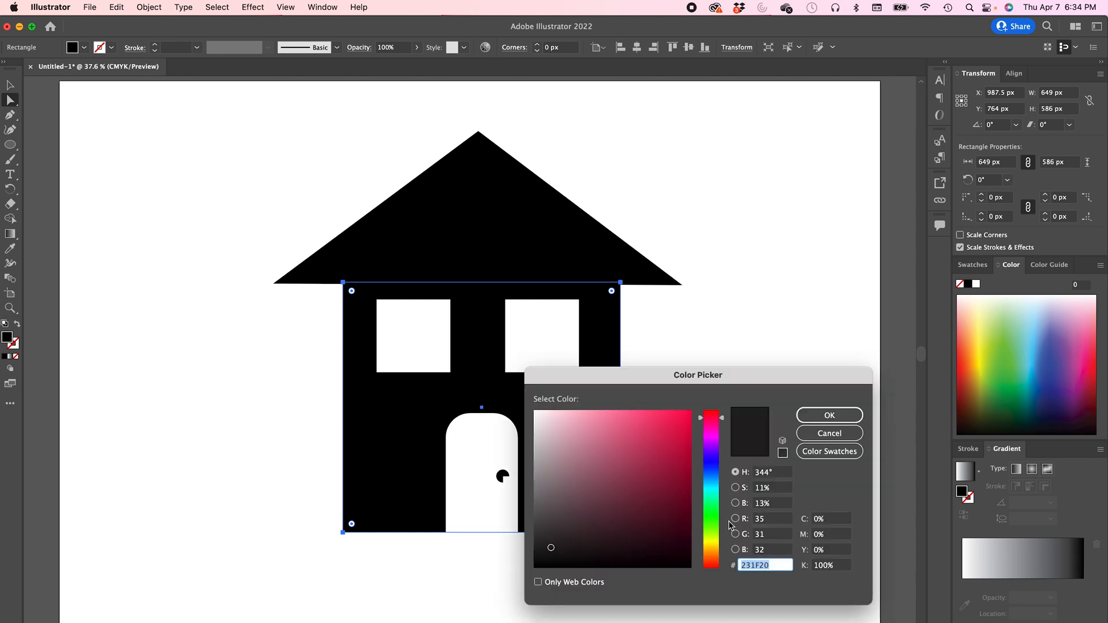
click(715, 539)
drag(715, 540, 715, 526)
click(667, 455)
click(810, 415)
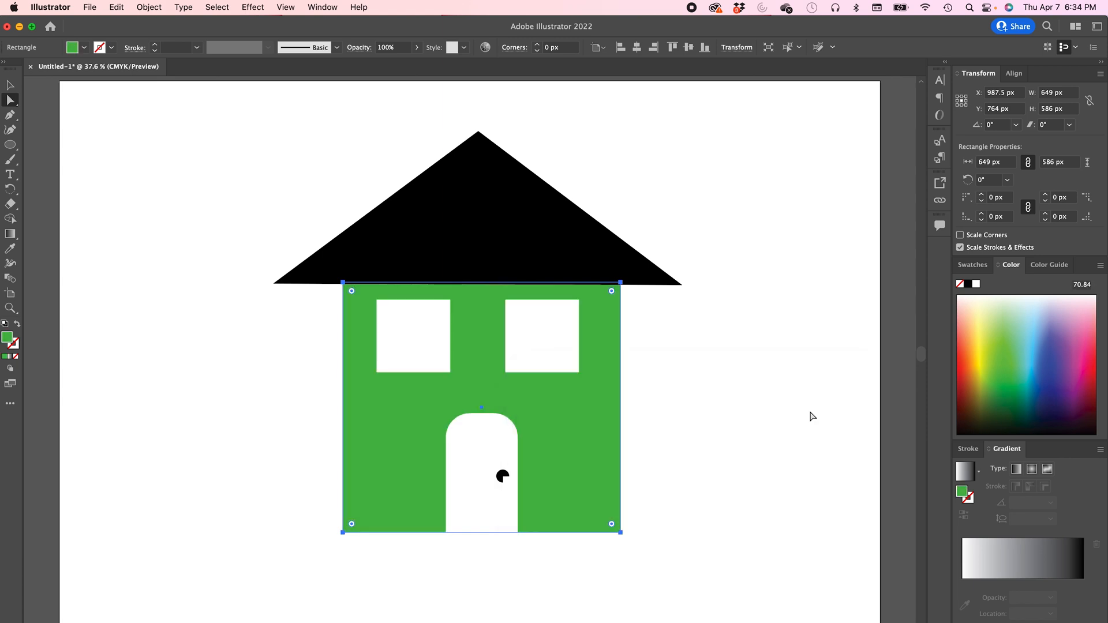
- Change the house body's fill to the yellow swatch C=5 M=0 Y=90 K=0
click(84, 47)
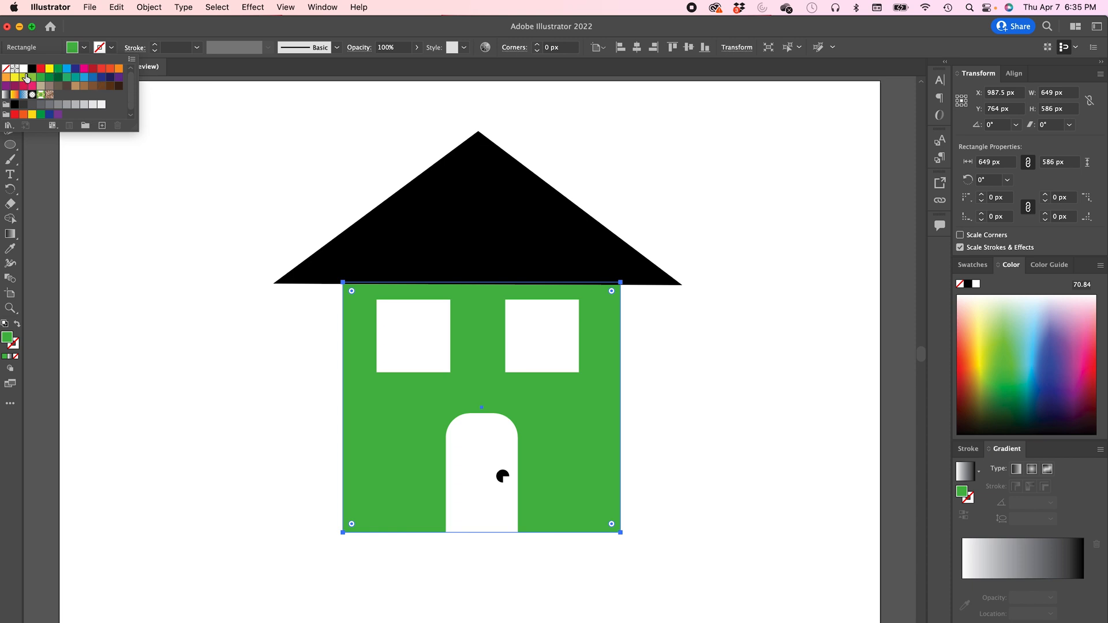
click(16, 78)
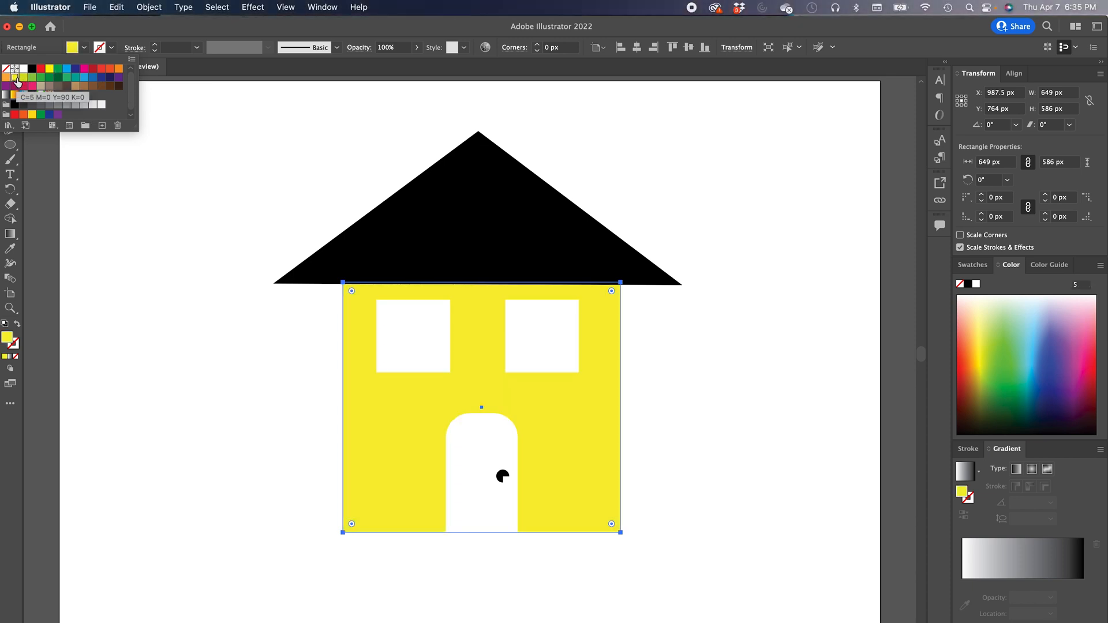
click(262, 231)
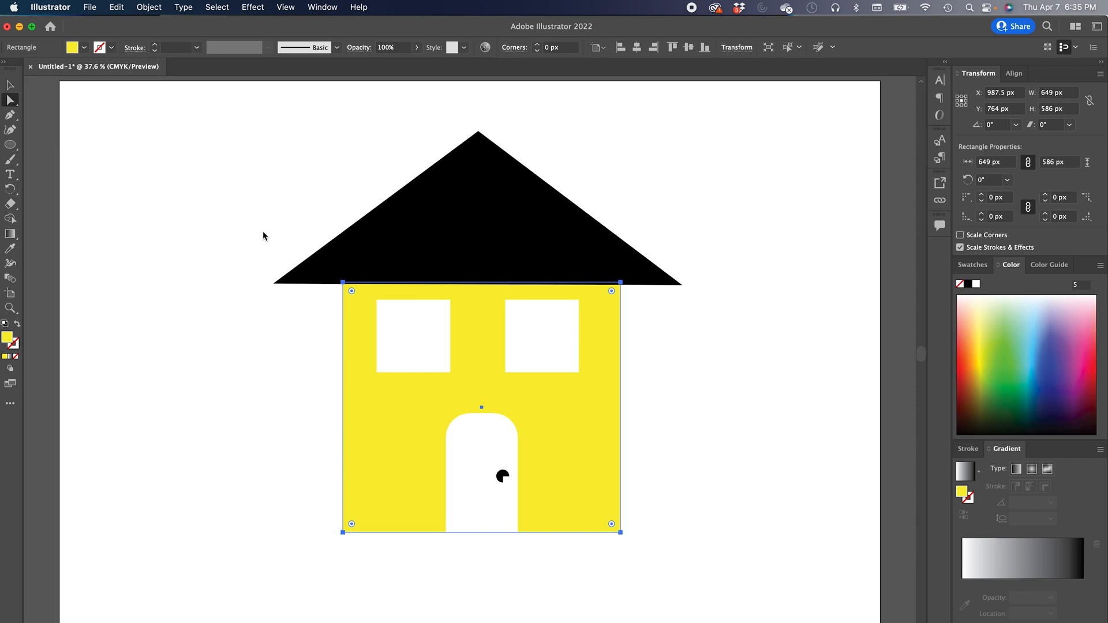
- Move the roof down onto the house body and fill it with the red swatch C=15 M=100 Y=90 K=10
click(446, 225)
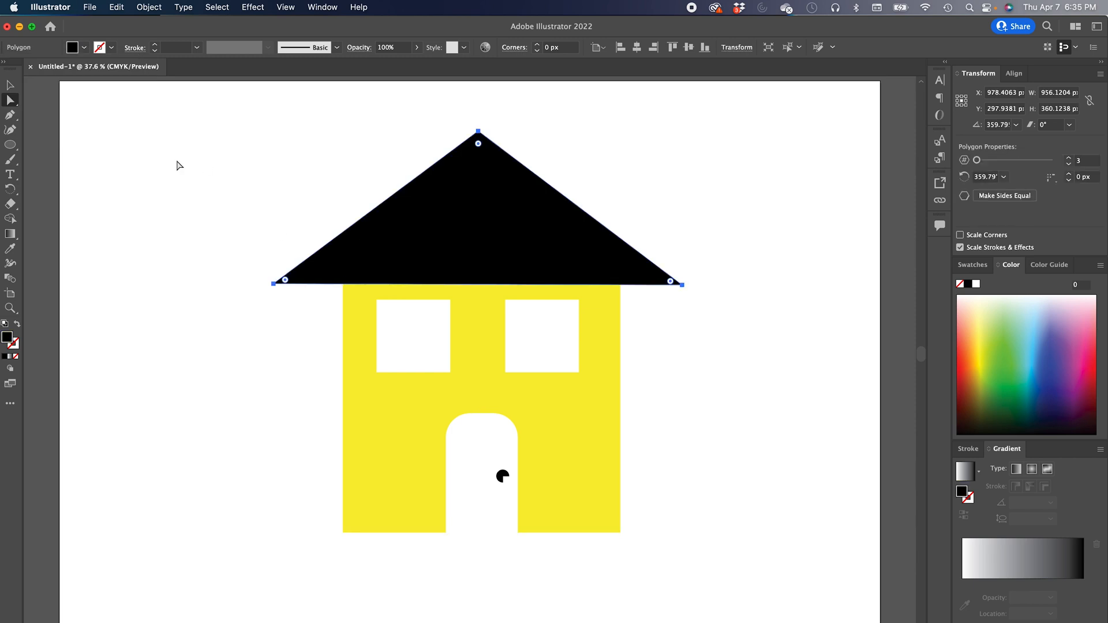
click(10, 85)
mouse_move(471, 134)
mouse_down()
mouse_move(480, 180)
mouse_move(479, 154)
mouse_up()
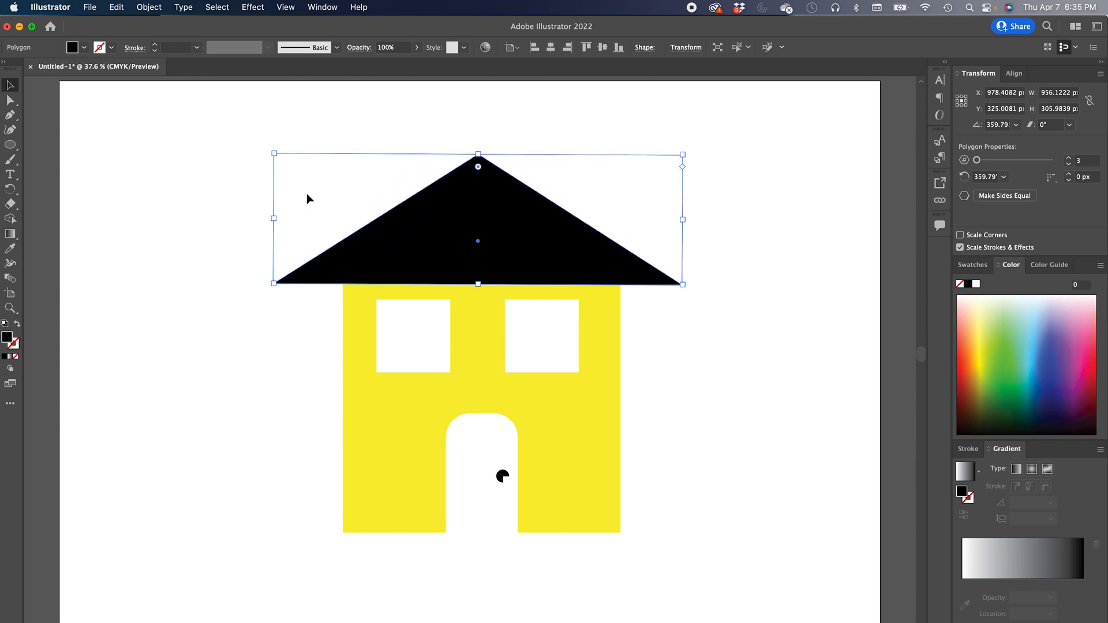
click(84, 47)
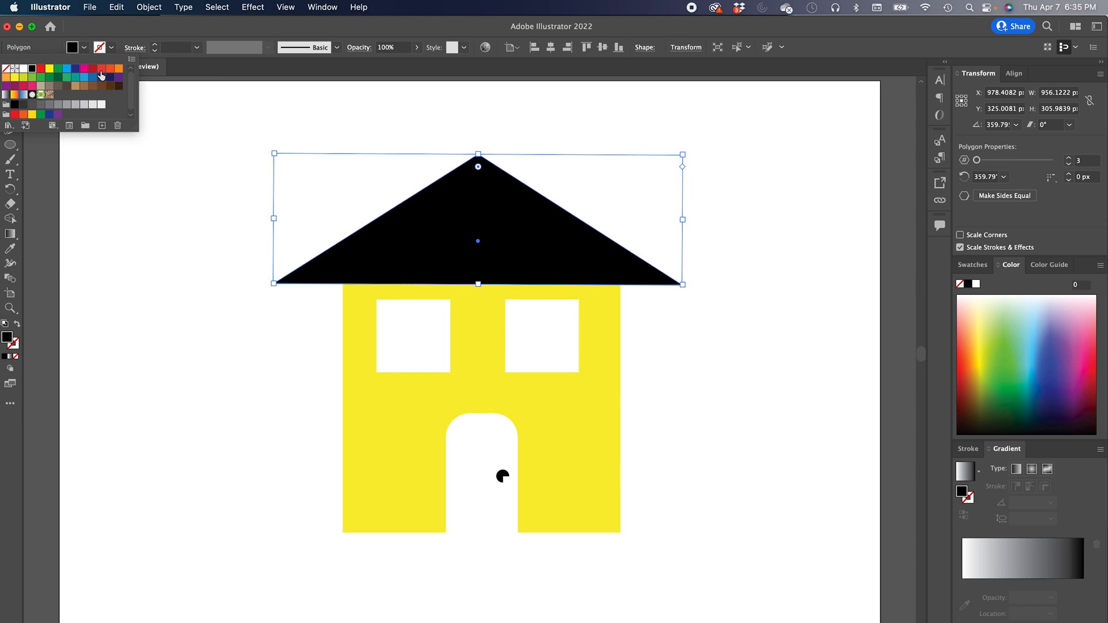
click(94, 70)
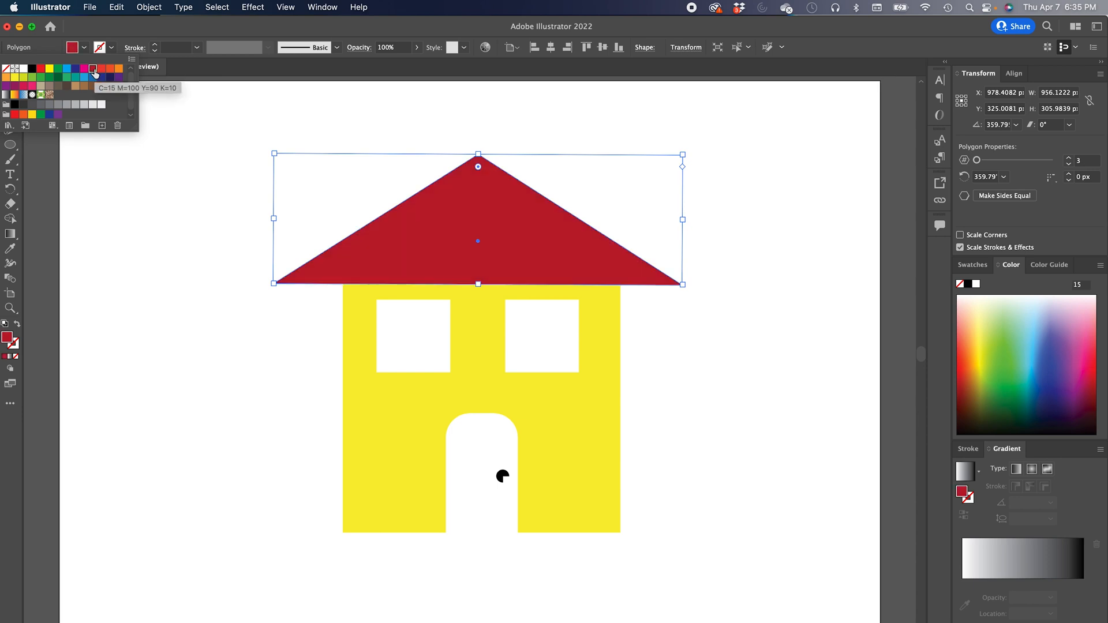
- Draw a red rectangle chimney about 49 × 105 px on the roof's right slope
drag(9, 148, 57, 143)
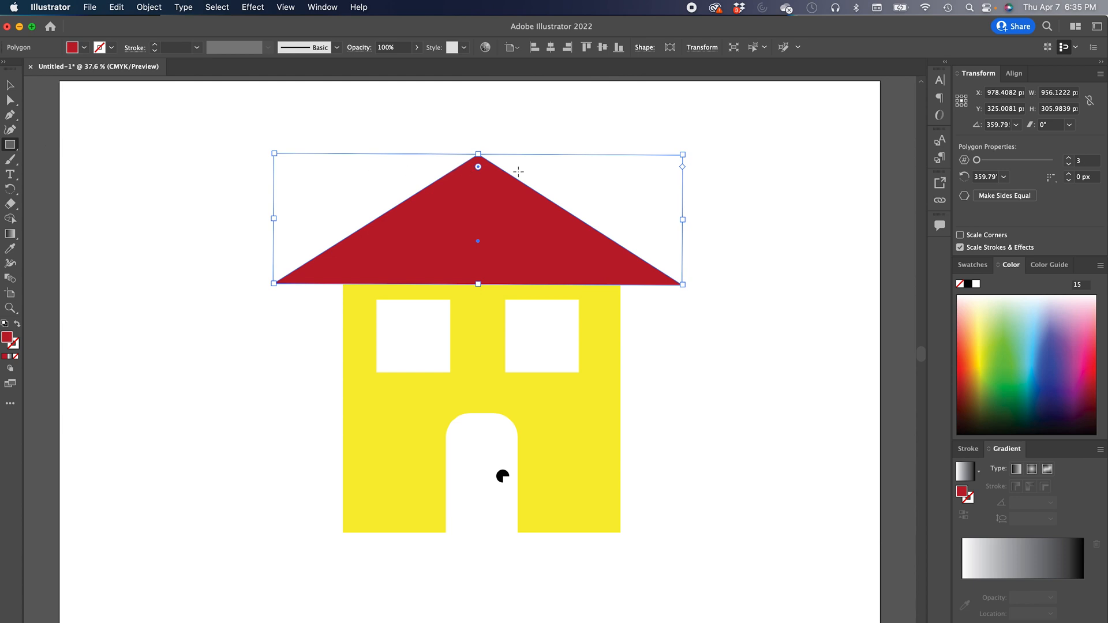
drag(563, 186, 585, 230)
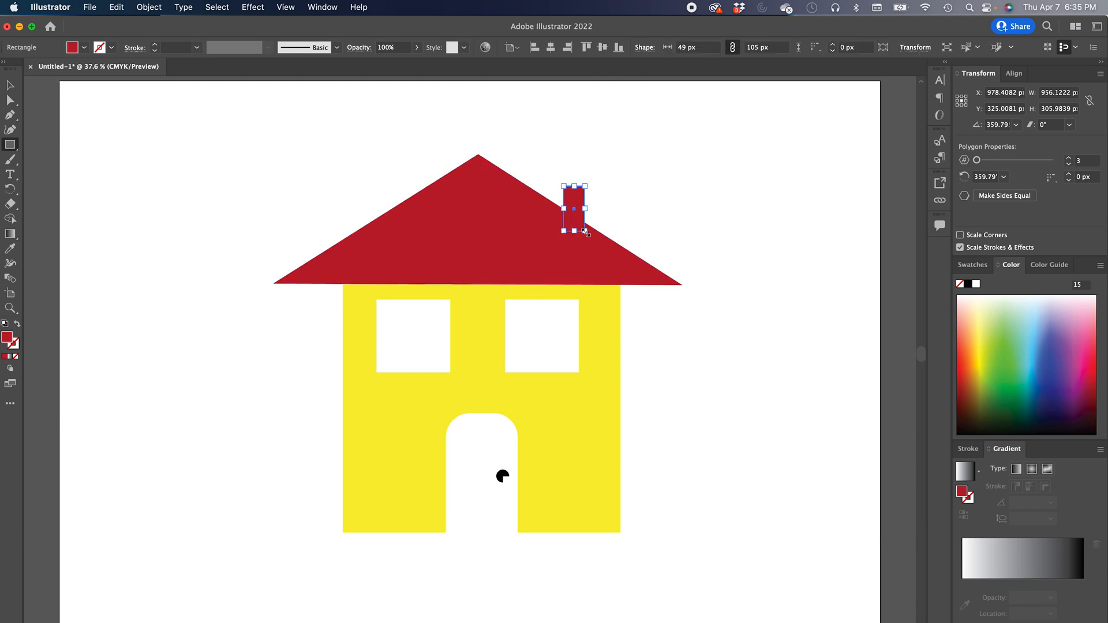
key(v)
click(154, 171)
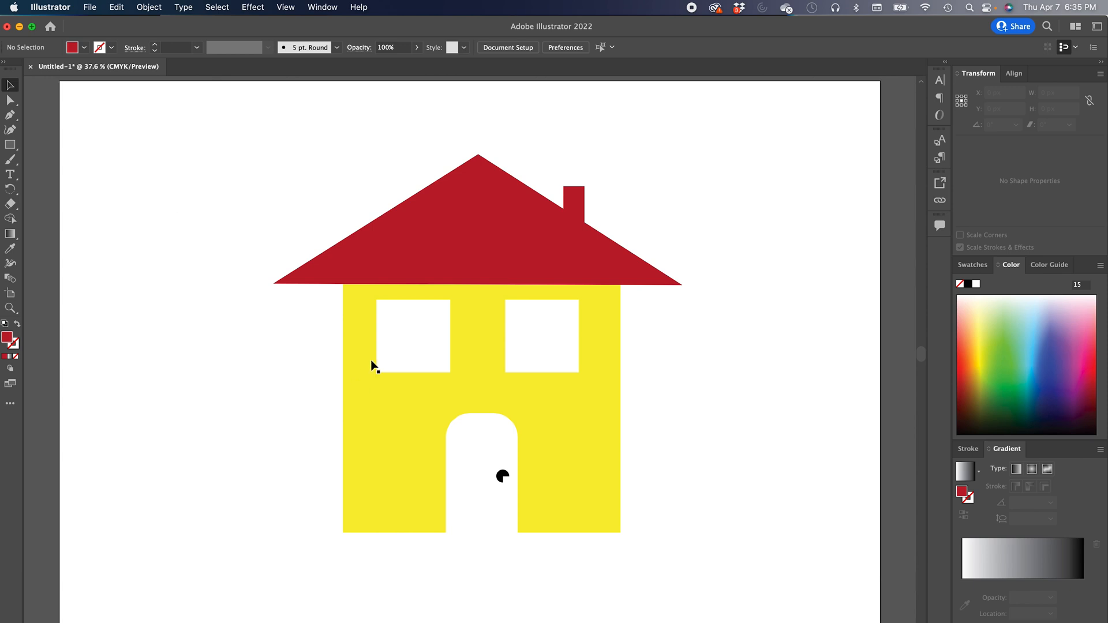
- Fill the door with the red swatch C=15 M=100 Y=90 K=10
click(483, 454)
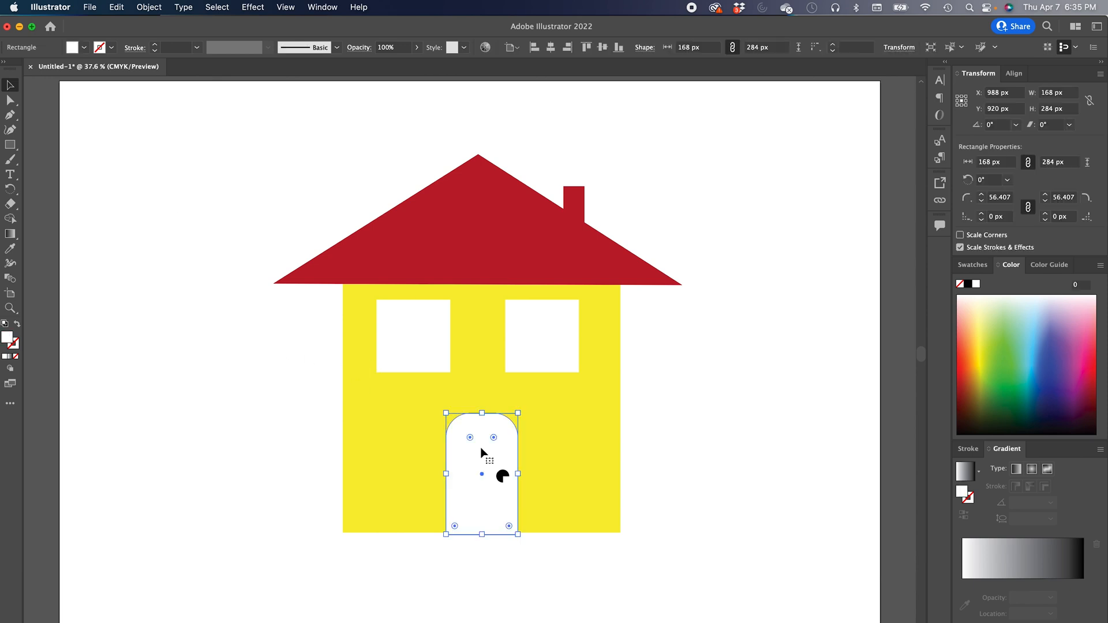
click(84, 48)
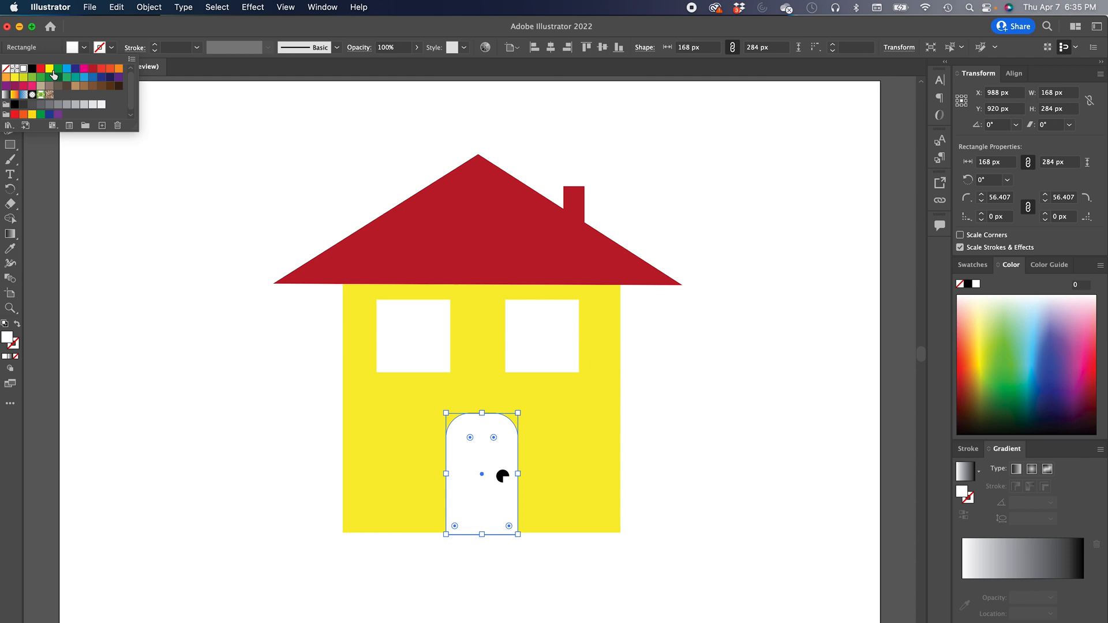
click(92, 69)
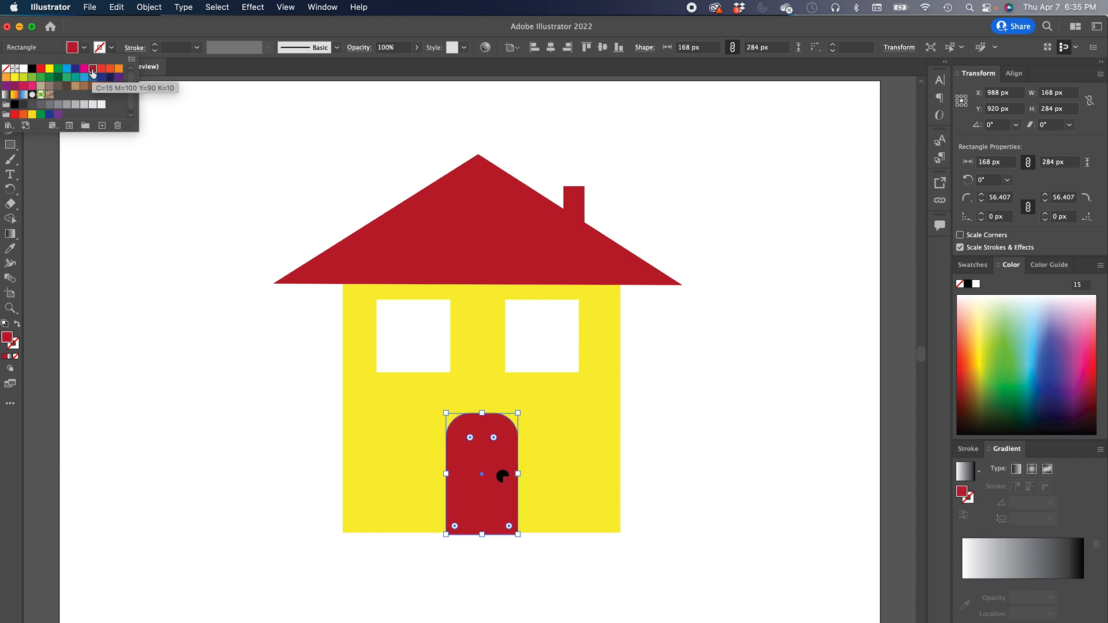
click(252, 363)
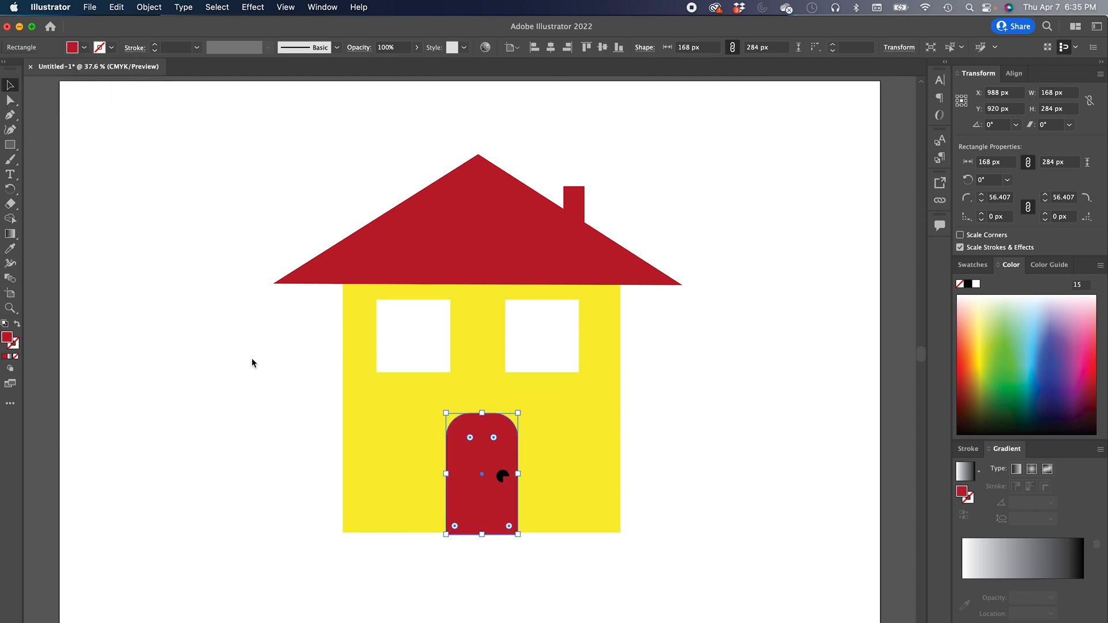
- Select both windows and fill them with the cyan blue swatch
click(395, 351)
shift+click(533, 340)
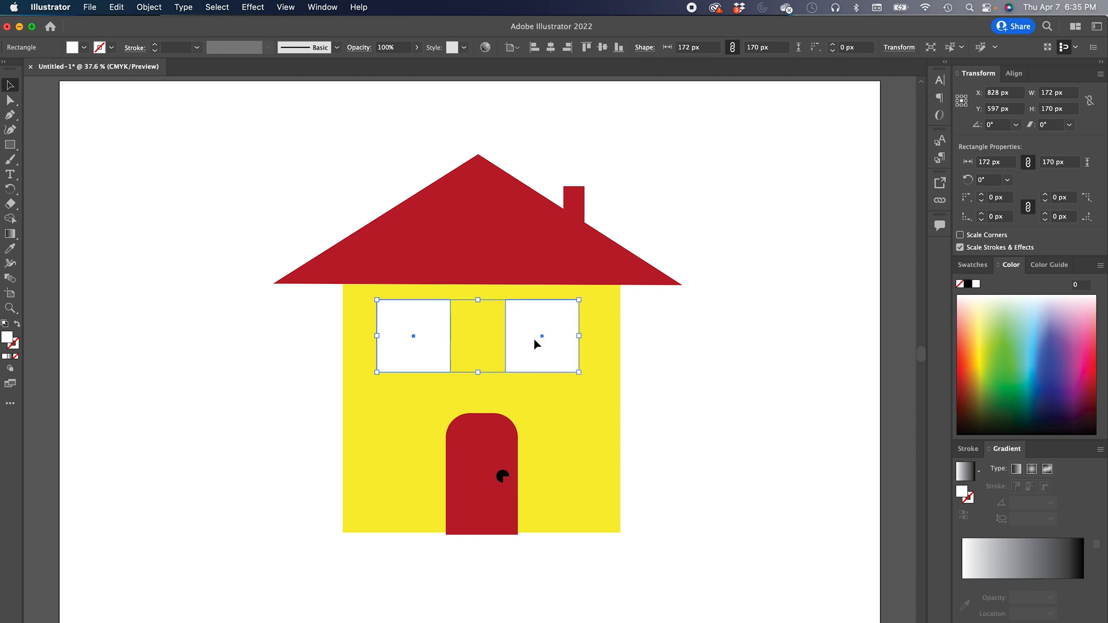
click(80, 51)
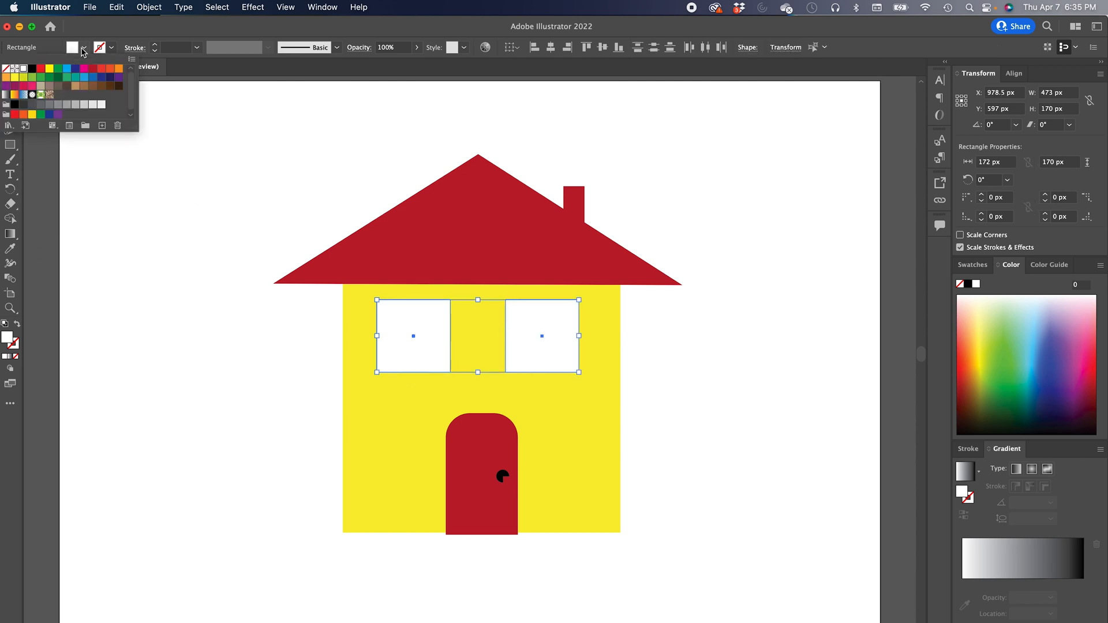
click(67, 68)
click(196, 271)
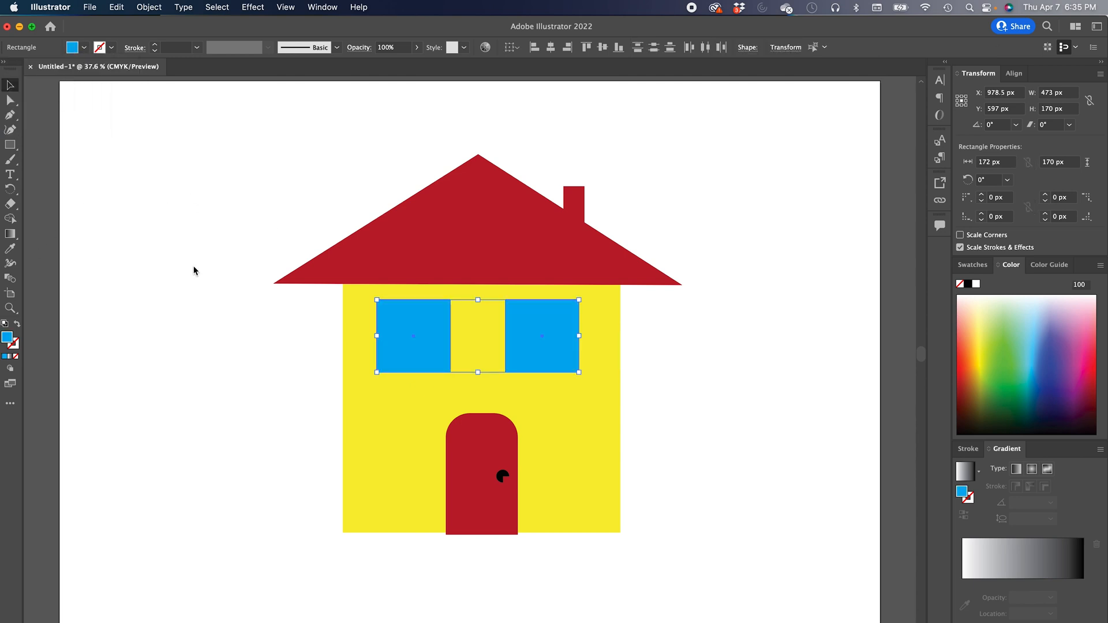
click(194, 268)
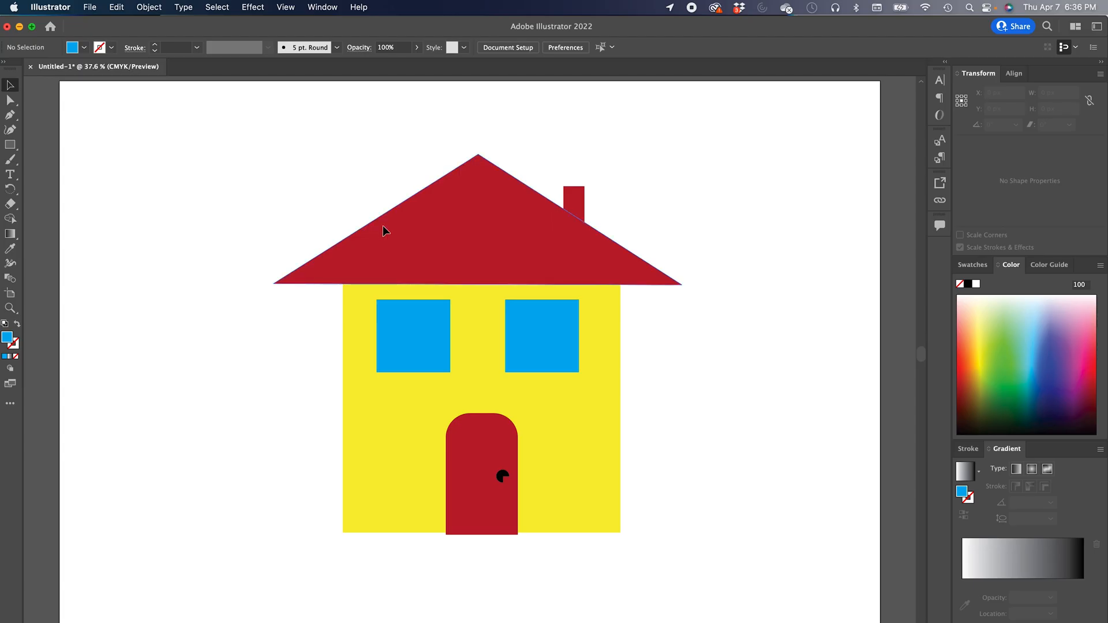
- Give the roof a black stroke with a weight of 8 pt
click(383, 225)
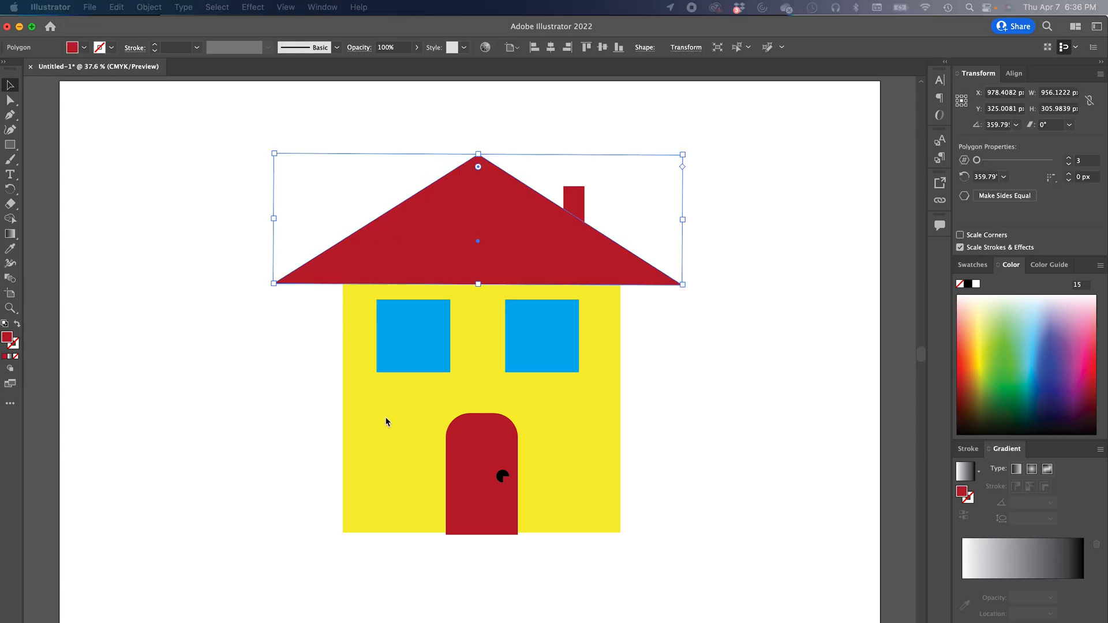
click(112, 48)
click(33, 69)
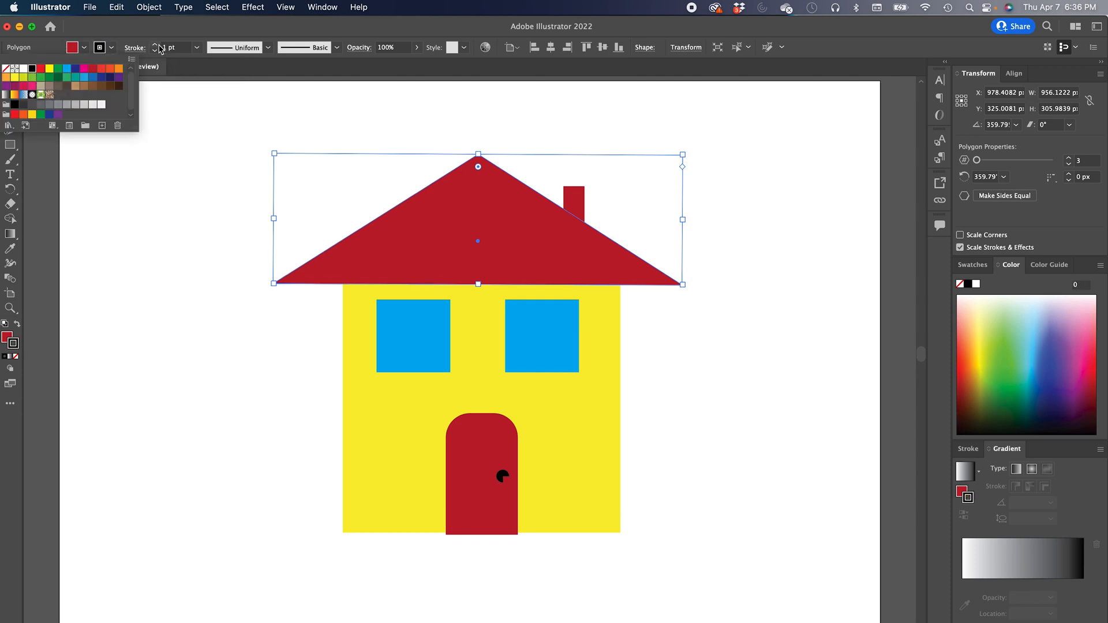
click(196, 48)
click(196, 48)
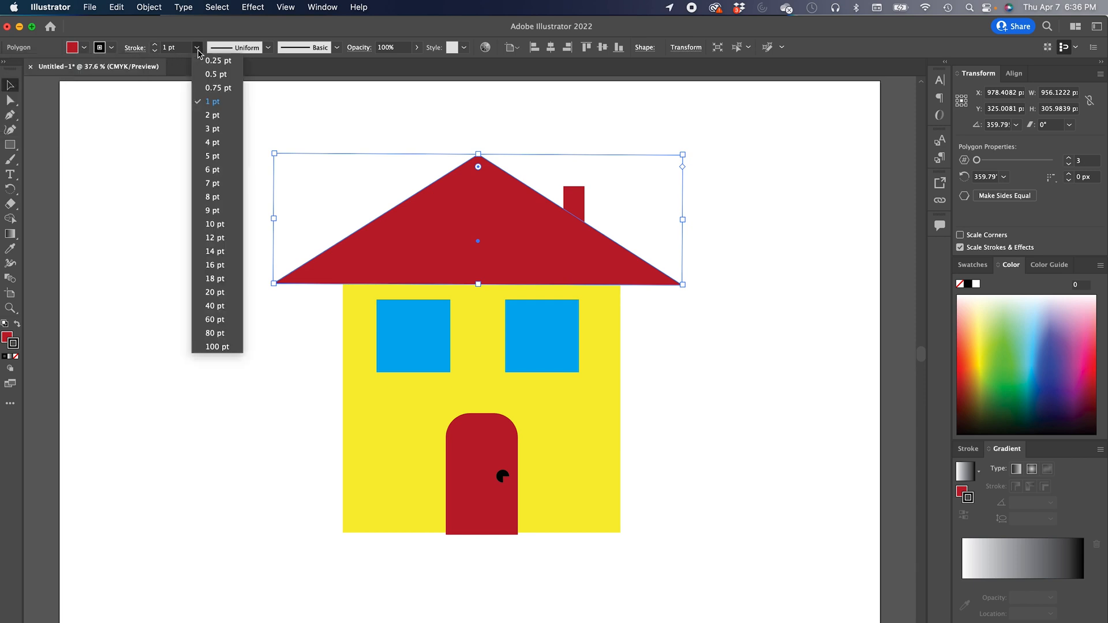
click(215, 197)
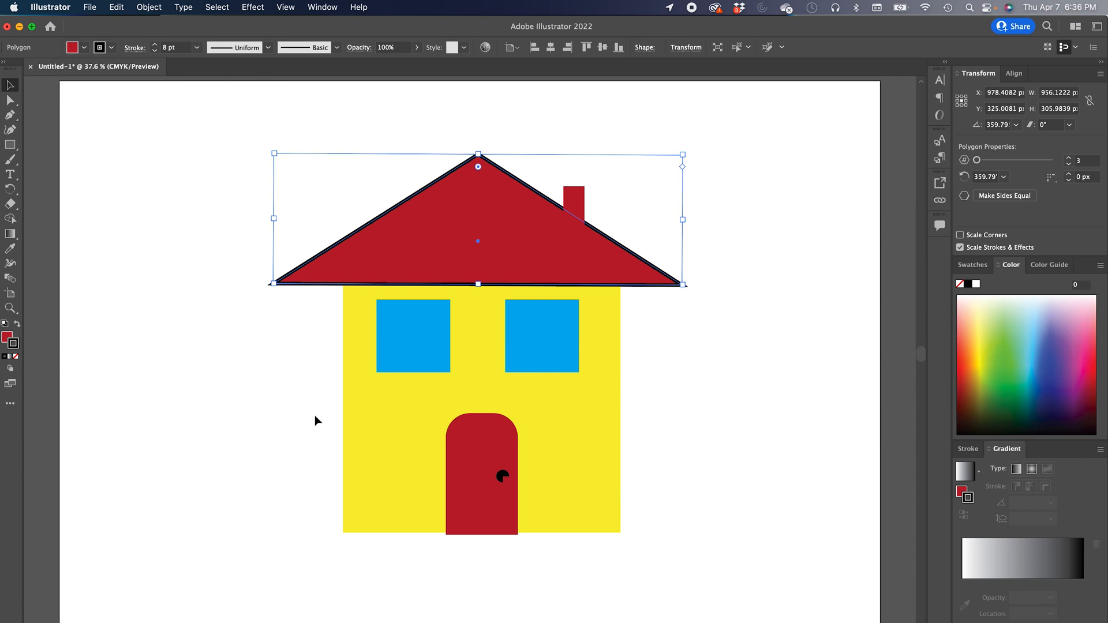
- Give the yellow walls a black stroke with a weight of 6 pt
click(365, 473)
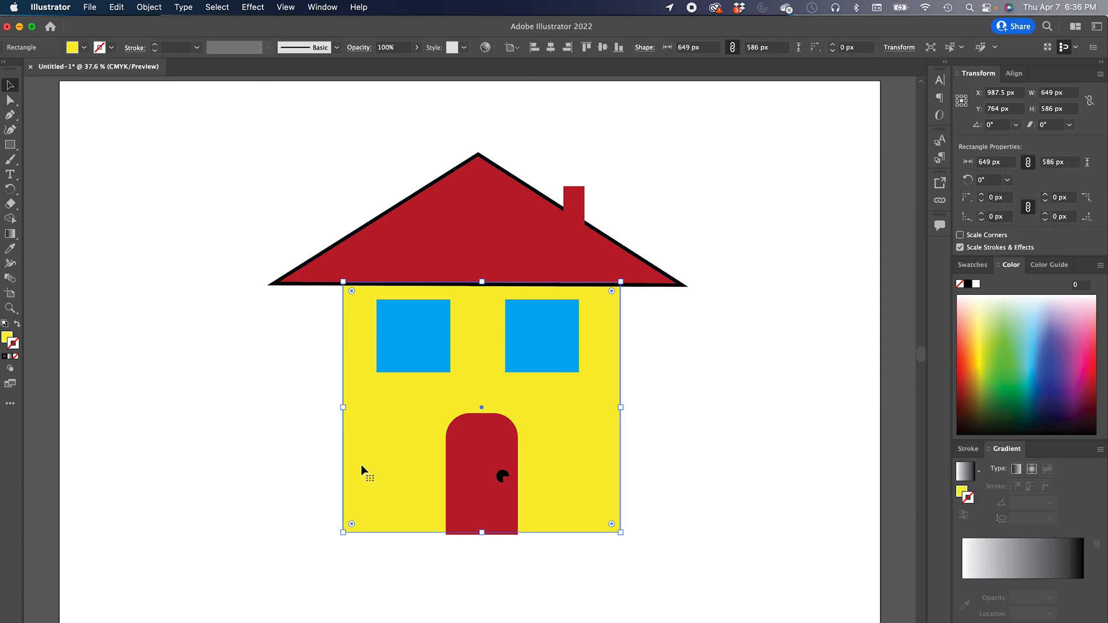
click(112, 48)
click(32, 70)
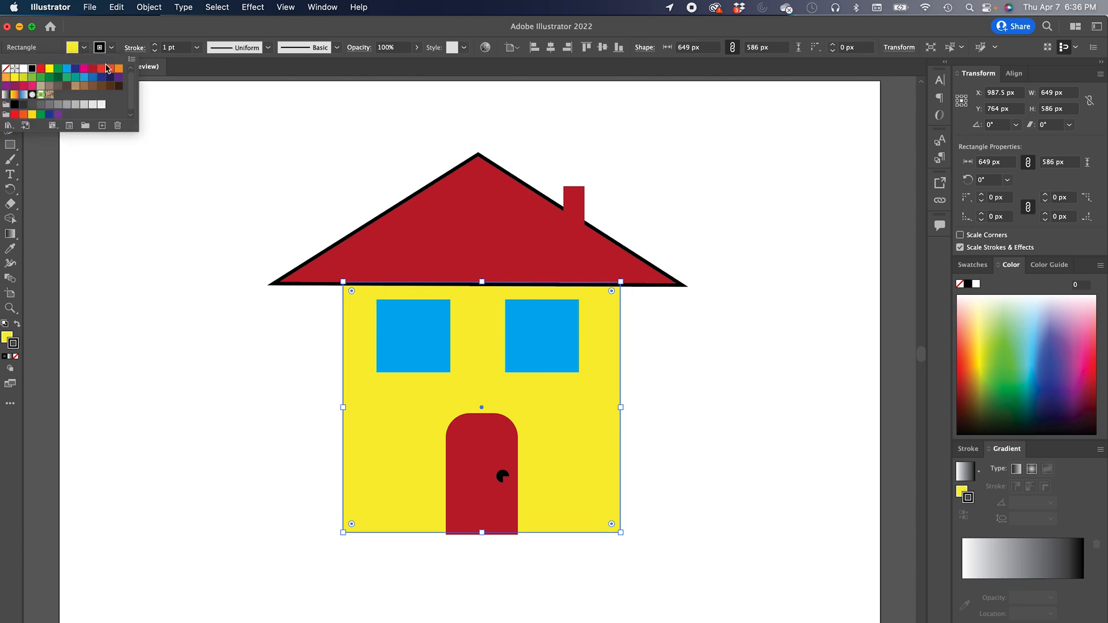
click(154, 44)
click(155, 44)
click(155, 45)
click(155, 45)
click(155, 45)
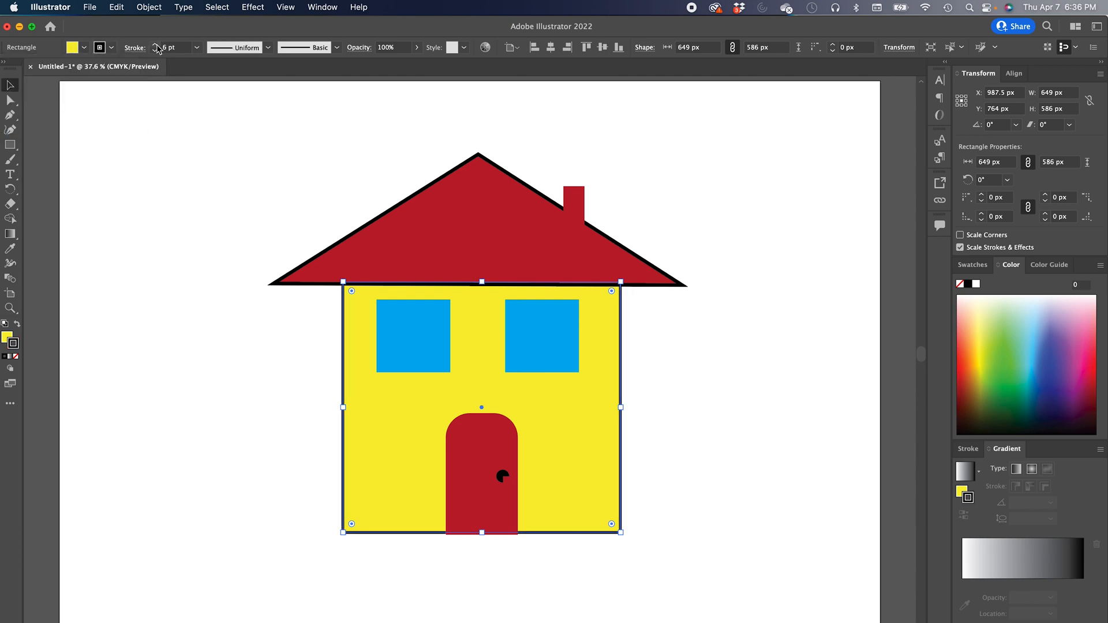
click(222, 52)
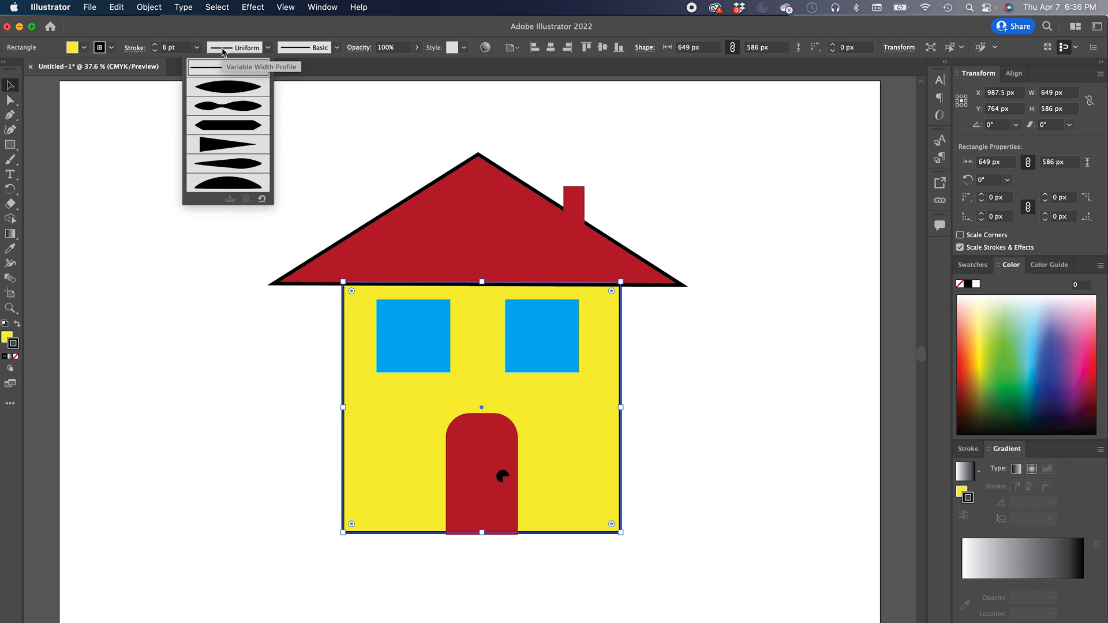
click(221, 87)
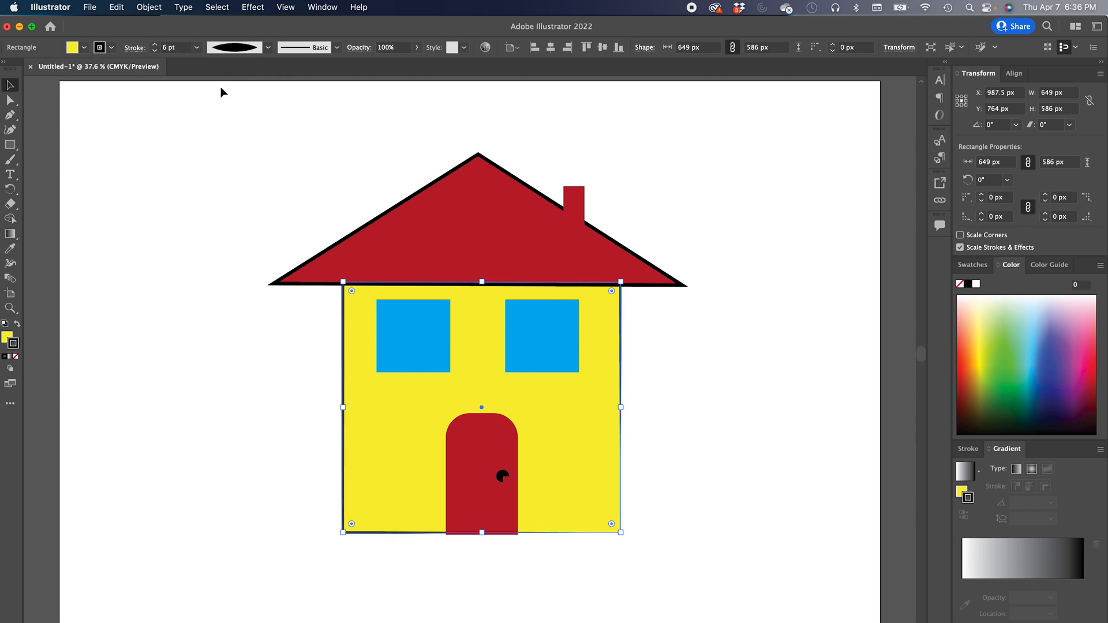
click(238, 53)
click(236, 124)
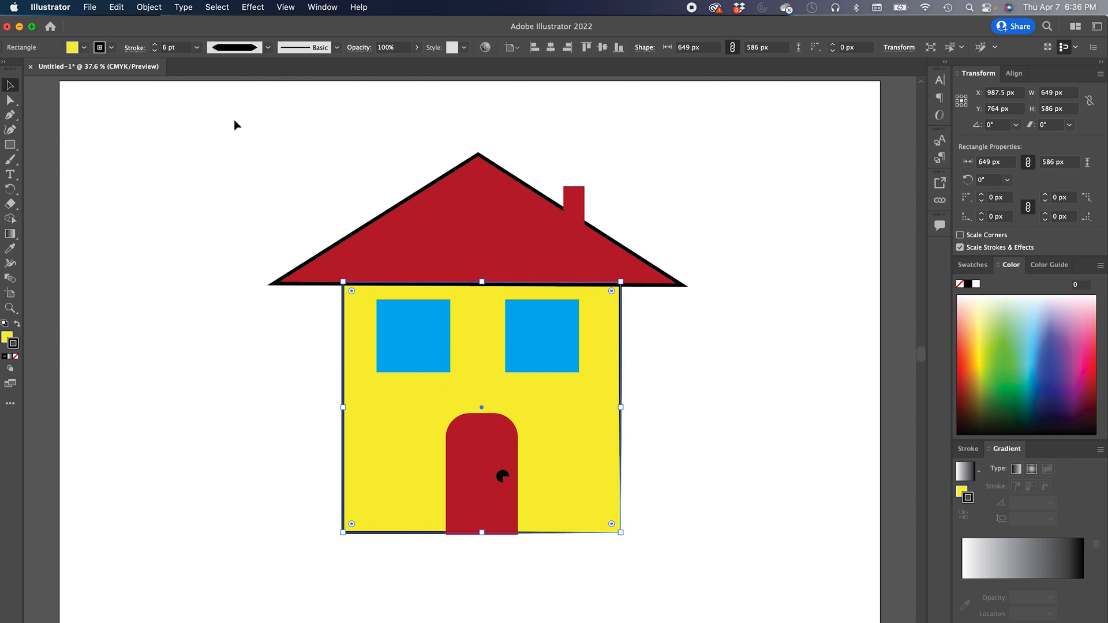
click(215, 50)
click(224, 72)
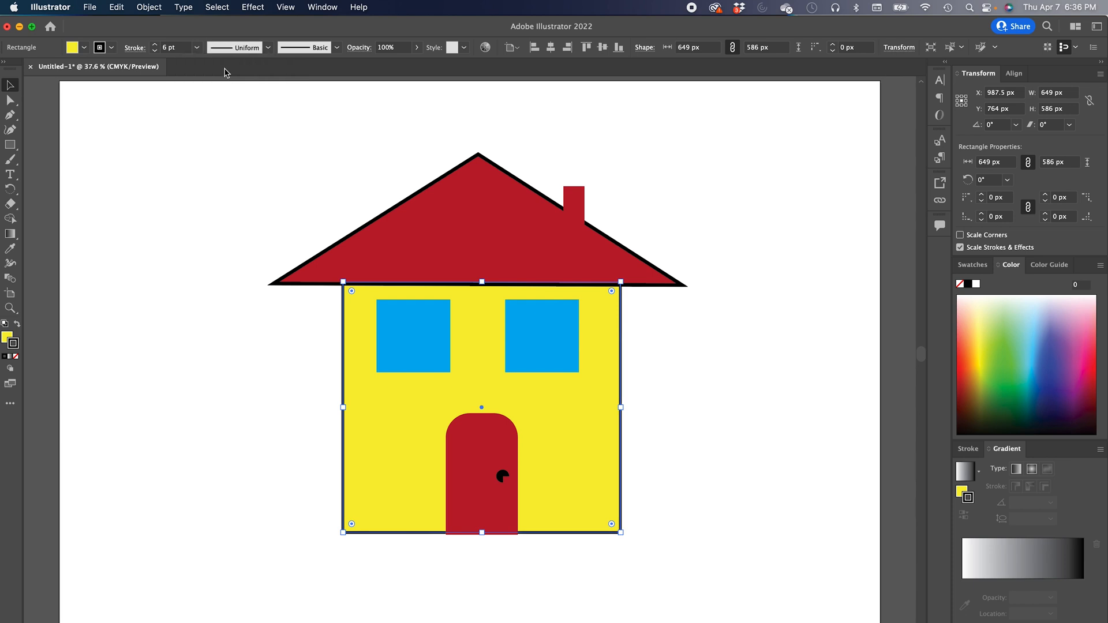
click(289, 48)
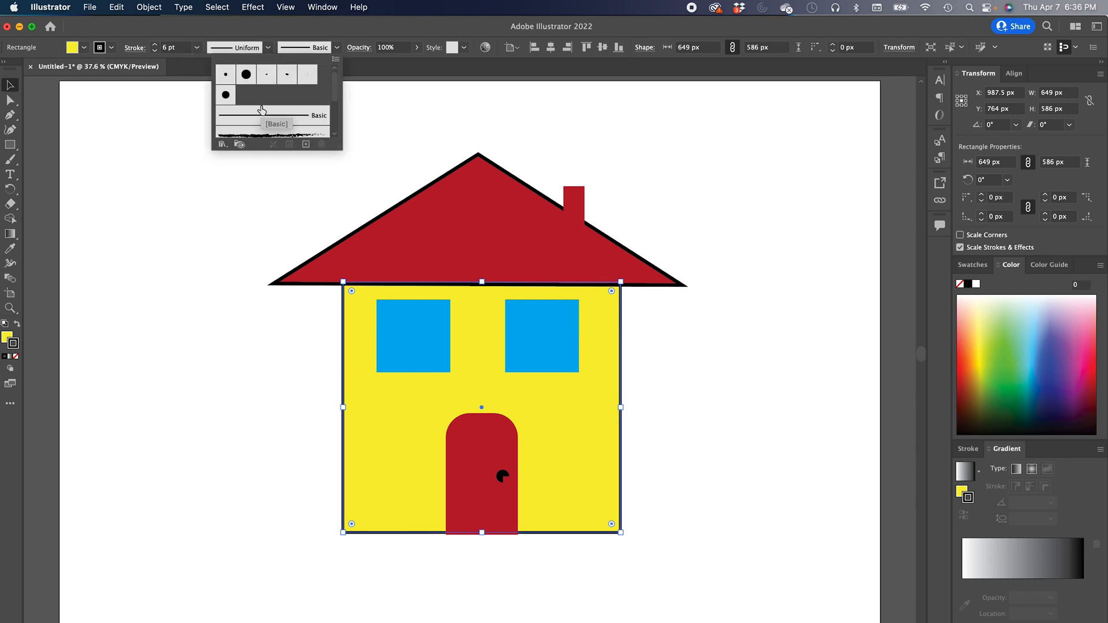
click(263, 136)
scroll(255, 120, down, 2)
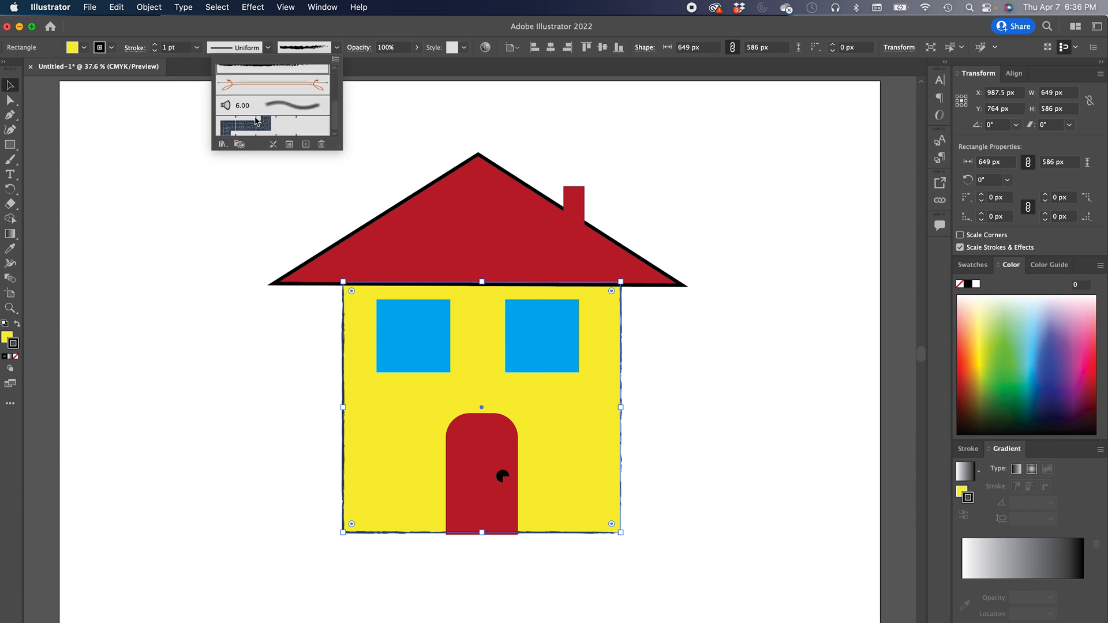
click(290, 109)
click(283, 85)
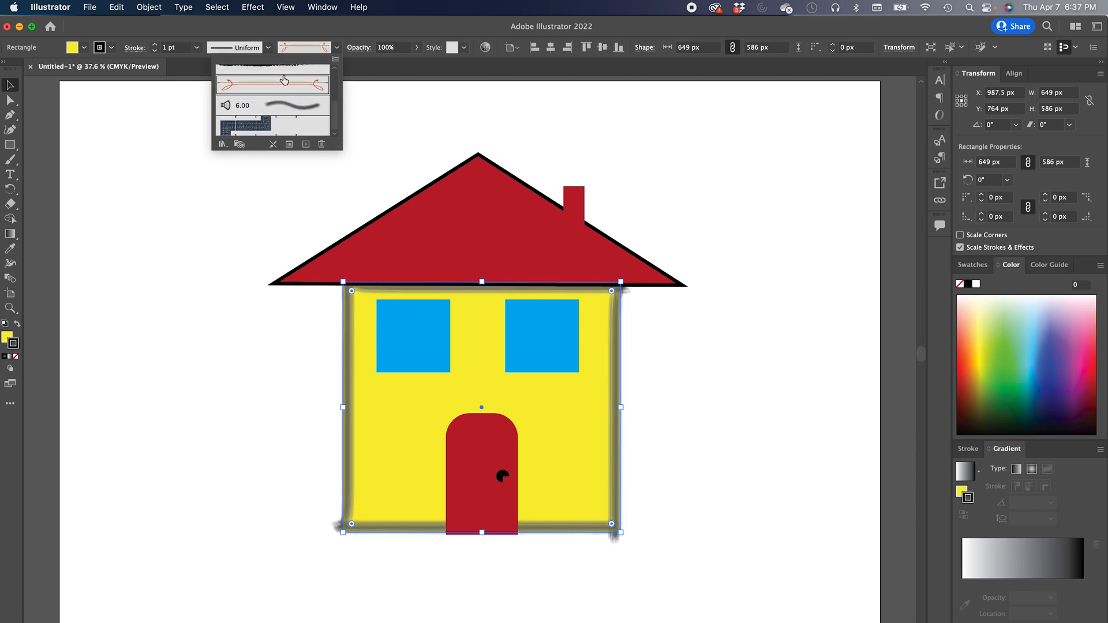
scroll(291, 110, up, 5)
click(289, 48)
click(289, 49)
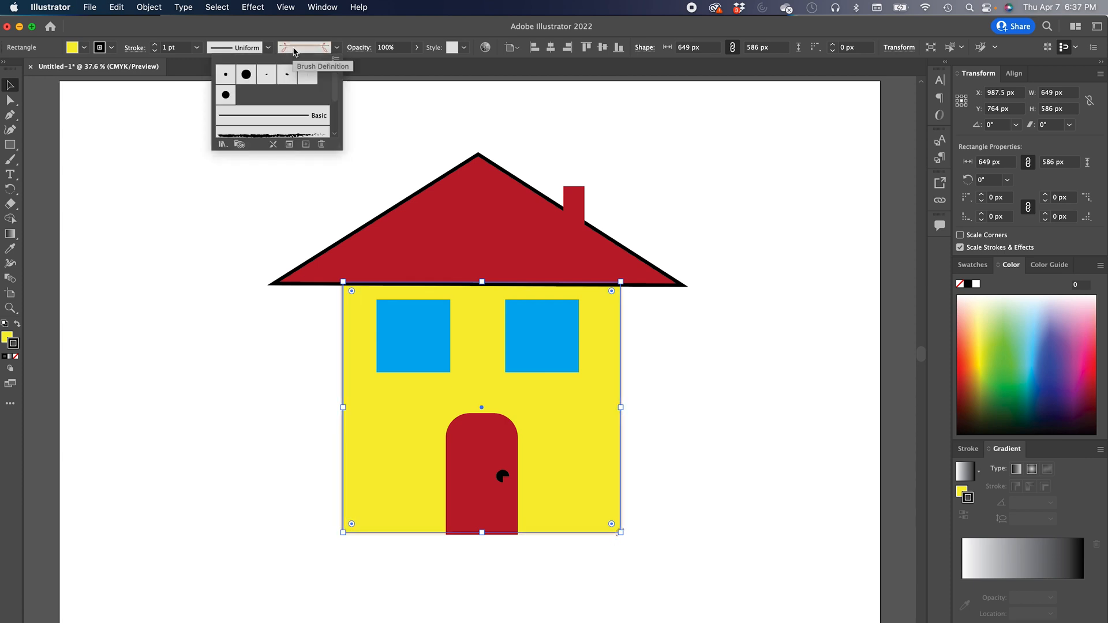
click(277, 115)
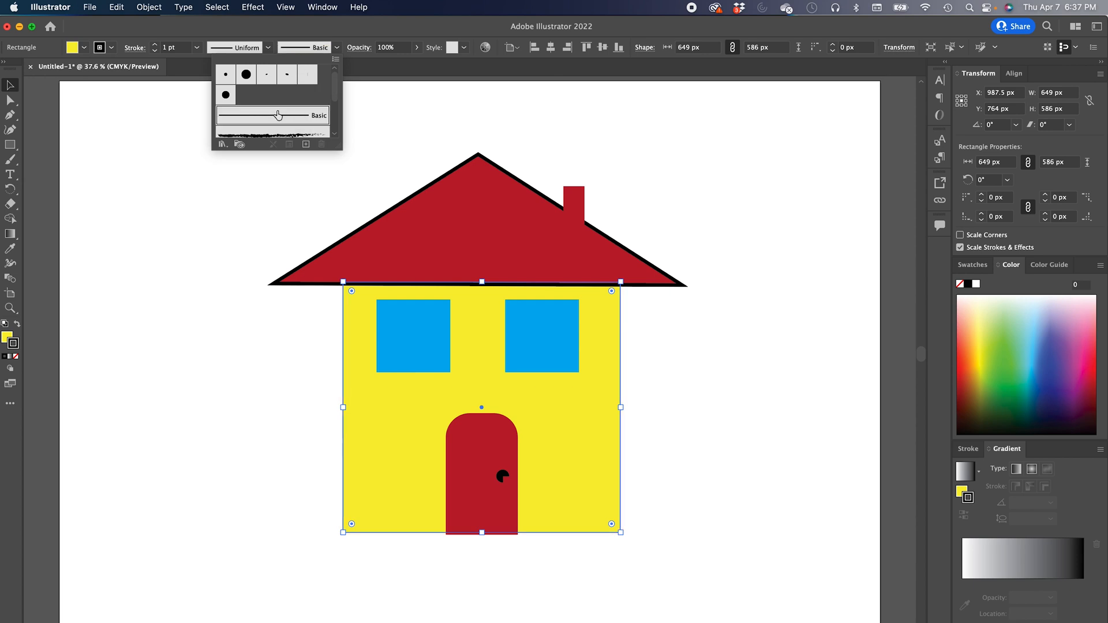
click(149, 141)
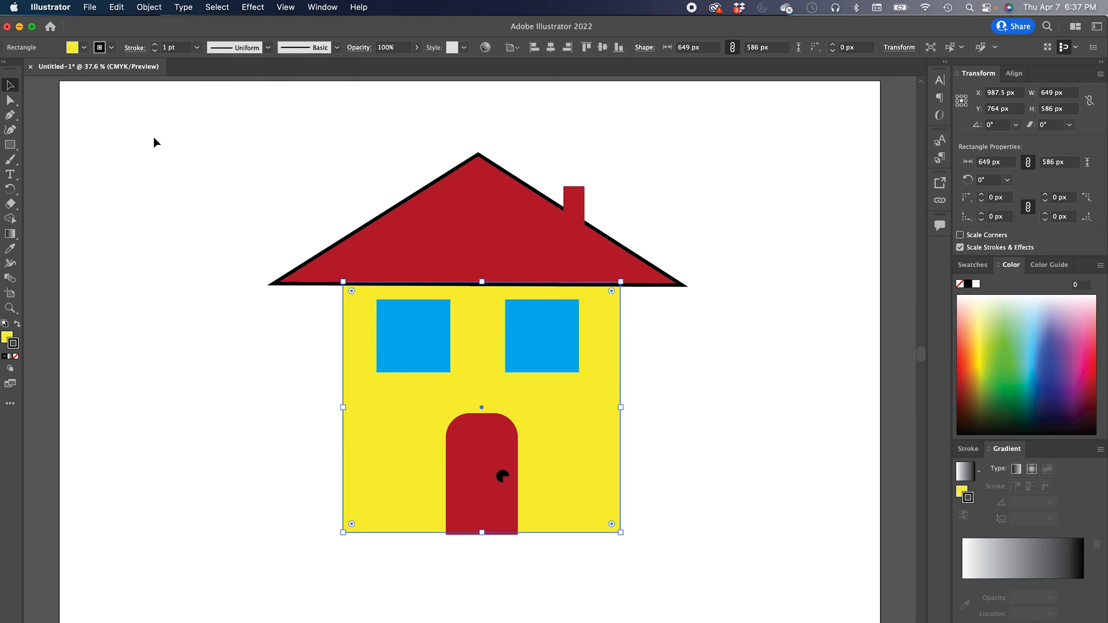
- Raise the walls' stroke weight back up and deselect
click(154, 44)
click(154, 45)
click(154, 45)
click(155, 44)
click(154, 45)
click(214, 221)
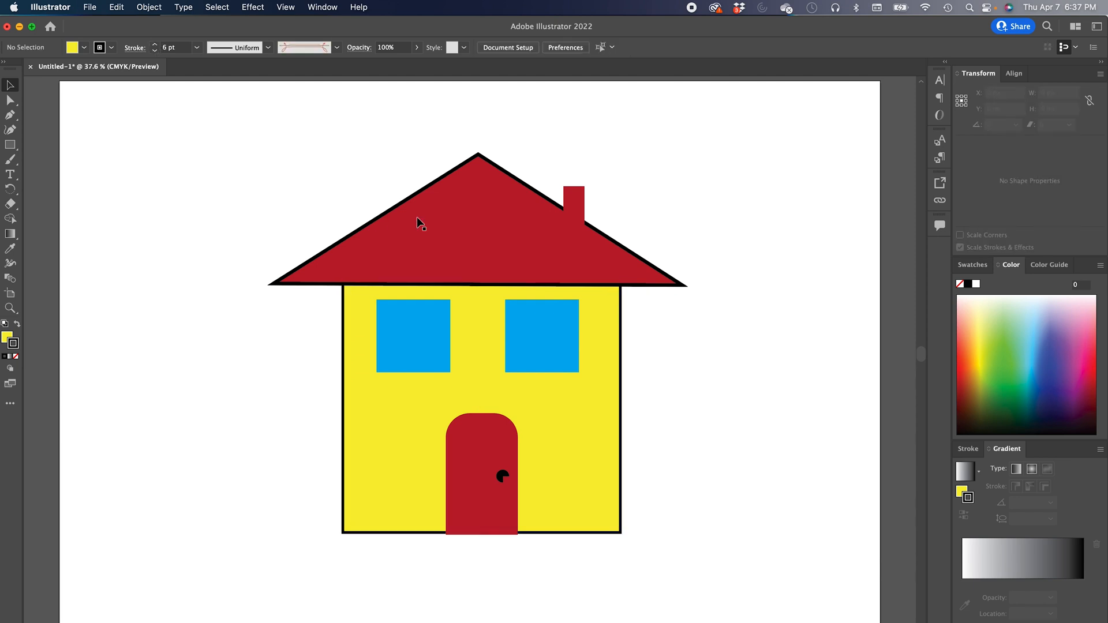
- Give the chimney a black stroke with a weight of 5 pt
click(576, 229)
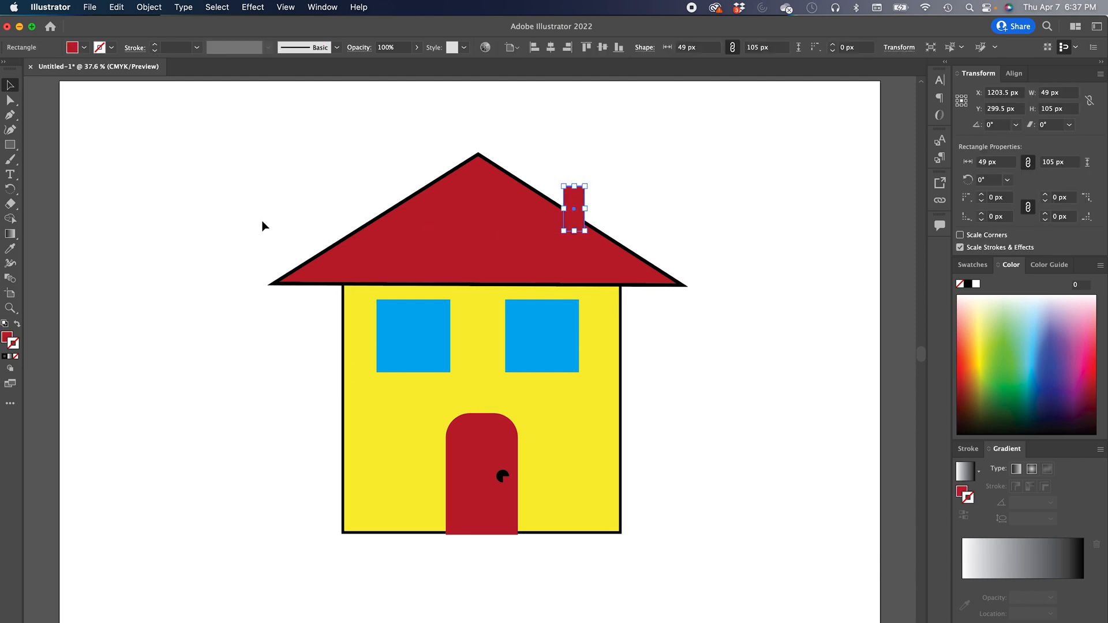
click(112, 48)
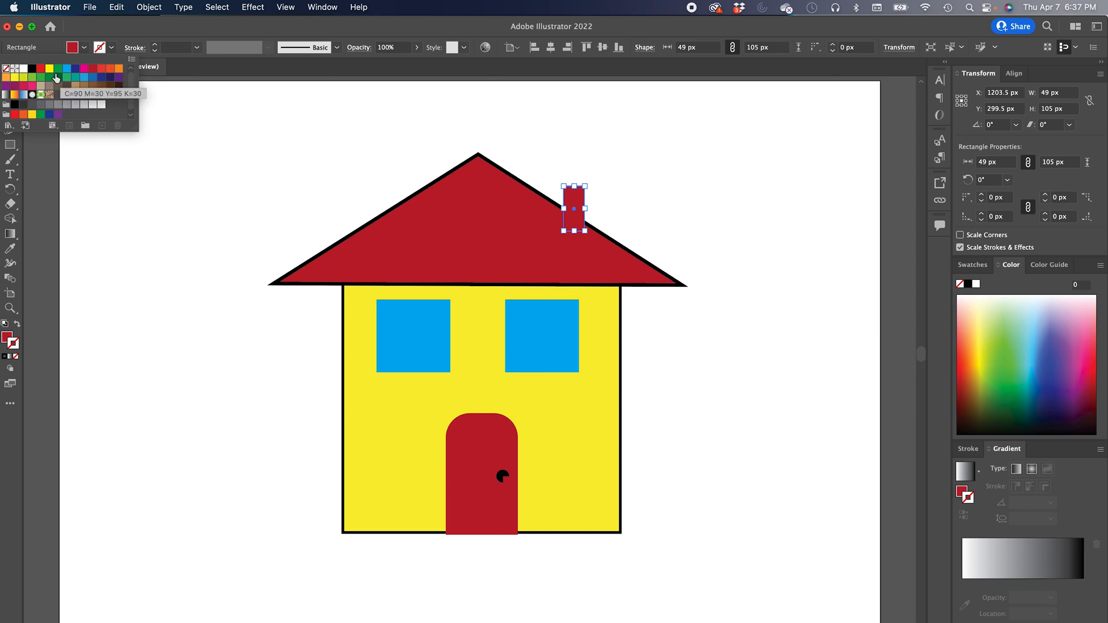
click(32, 69)
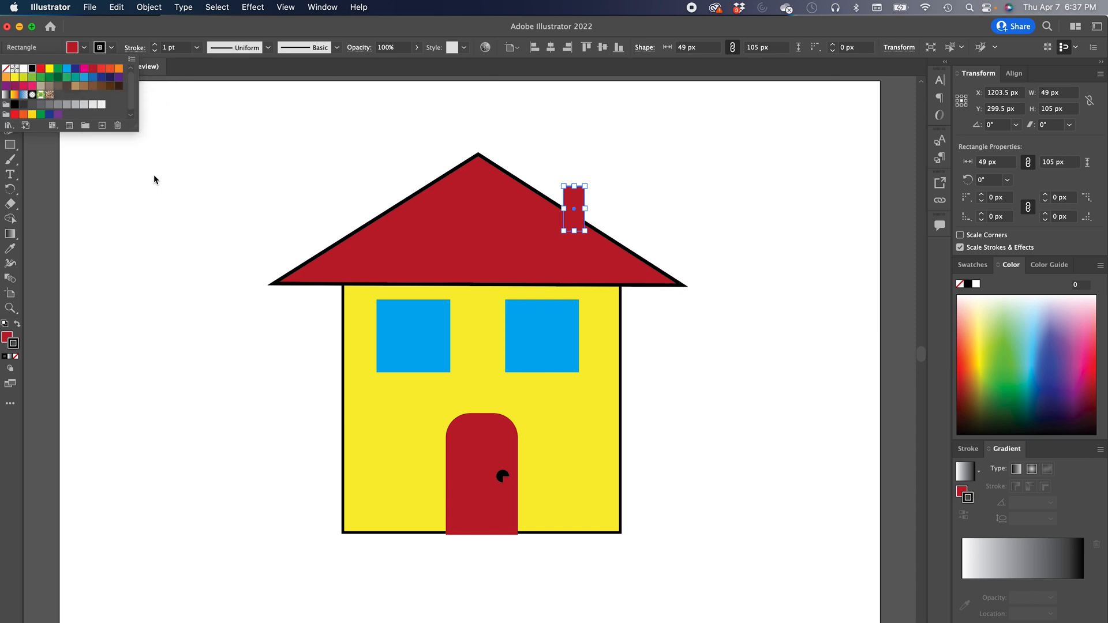
click(155, 45)
click(155, 44)
click(154, 45)
click(155, 45)
click(210, 223)
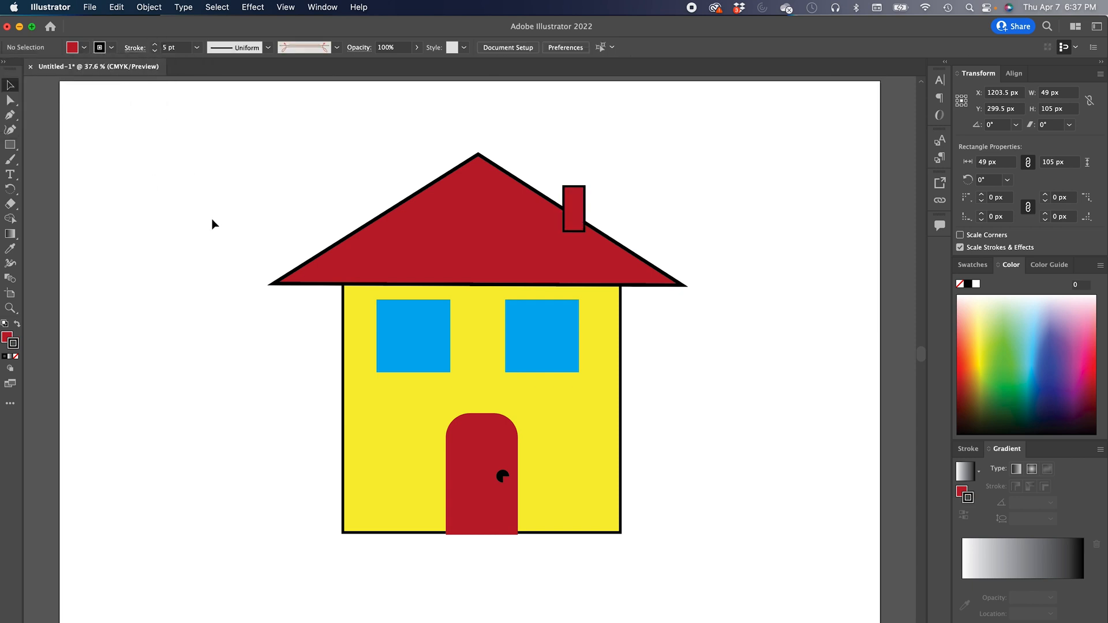
- Select both windows and the door and give them a black 7 pt stroke
click(396, 354)
shift+click(538, 353)
shift+click(481, 441)
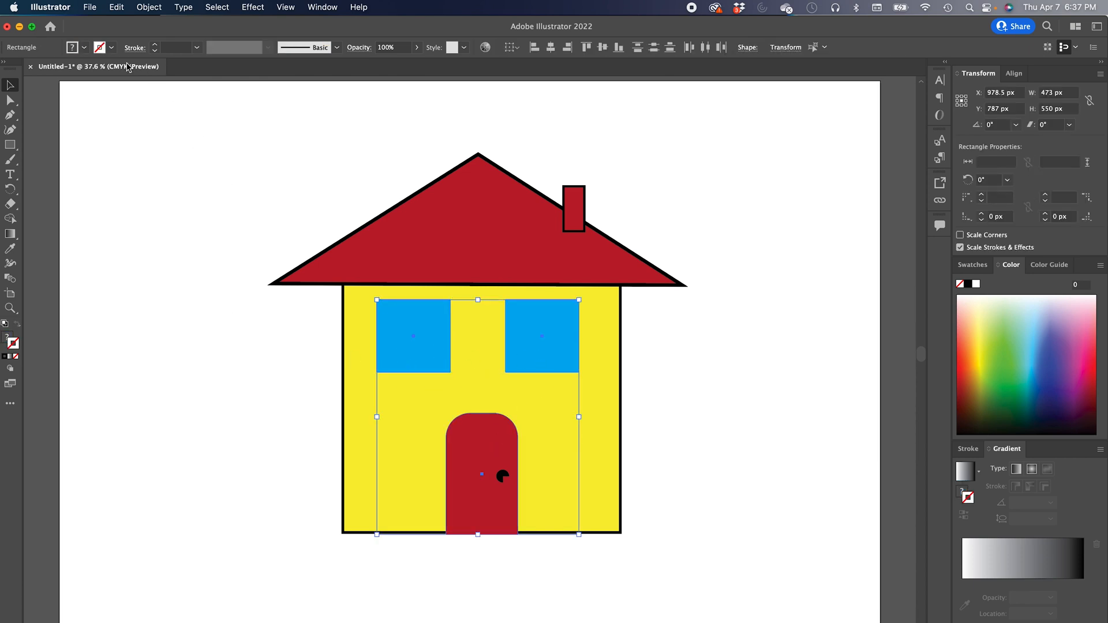
click(111, 48)
click(32, 69)
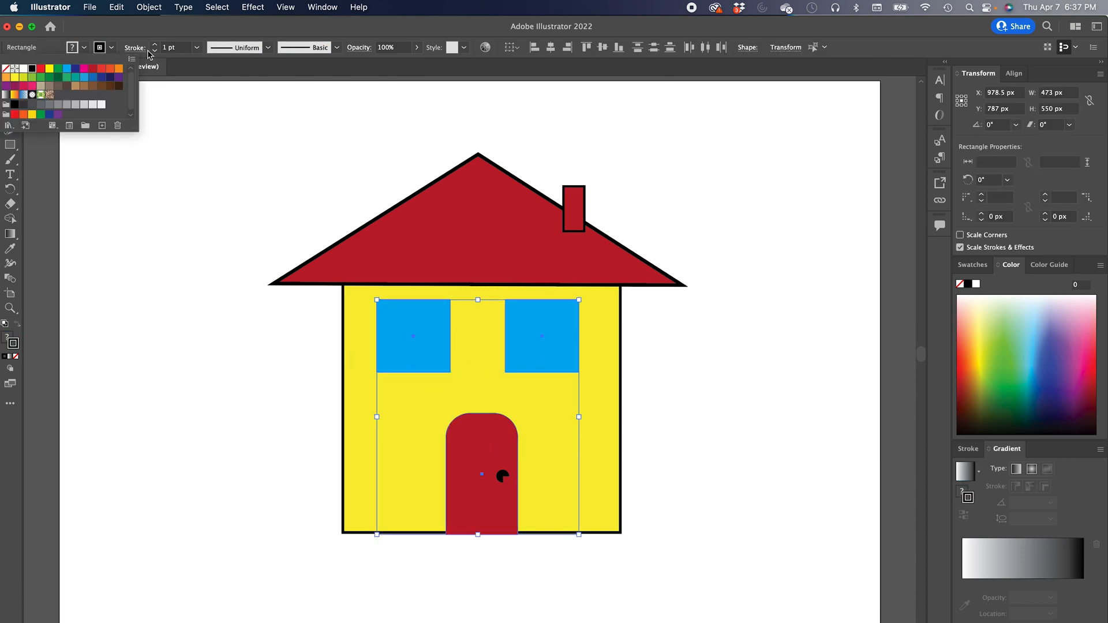
click(155, 45)
click(155, 44)
click(155, 44)
click(155, 44)
click(154, 44)
click(155, 44)
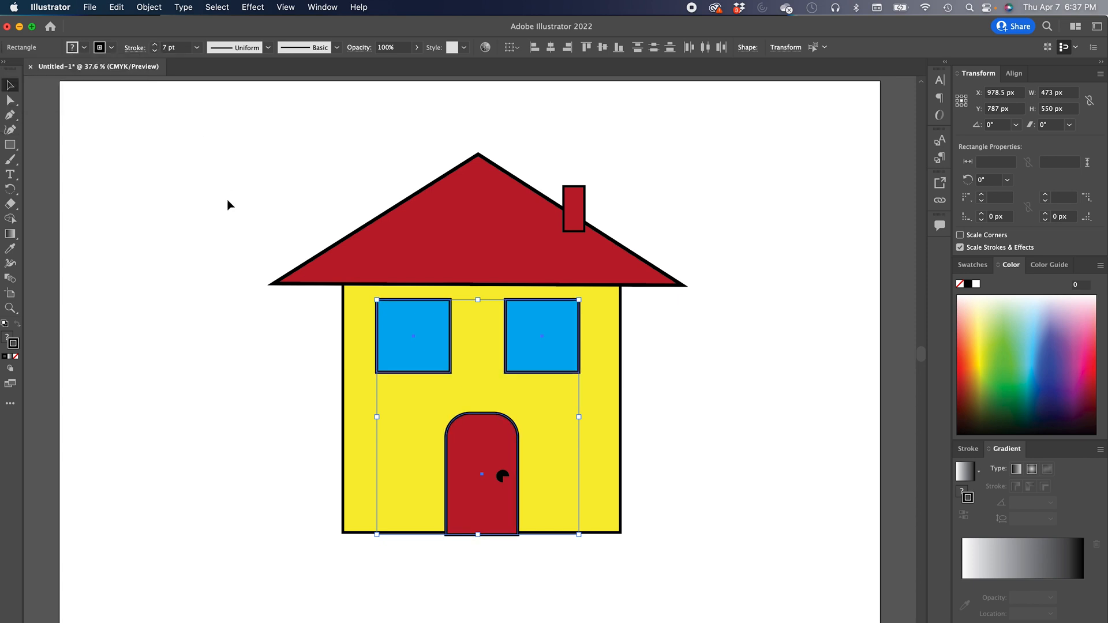
click(229, 205)
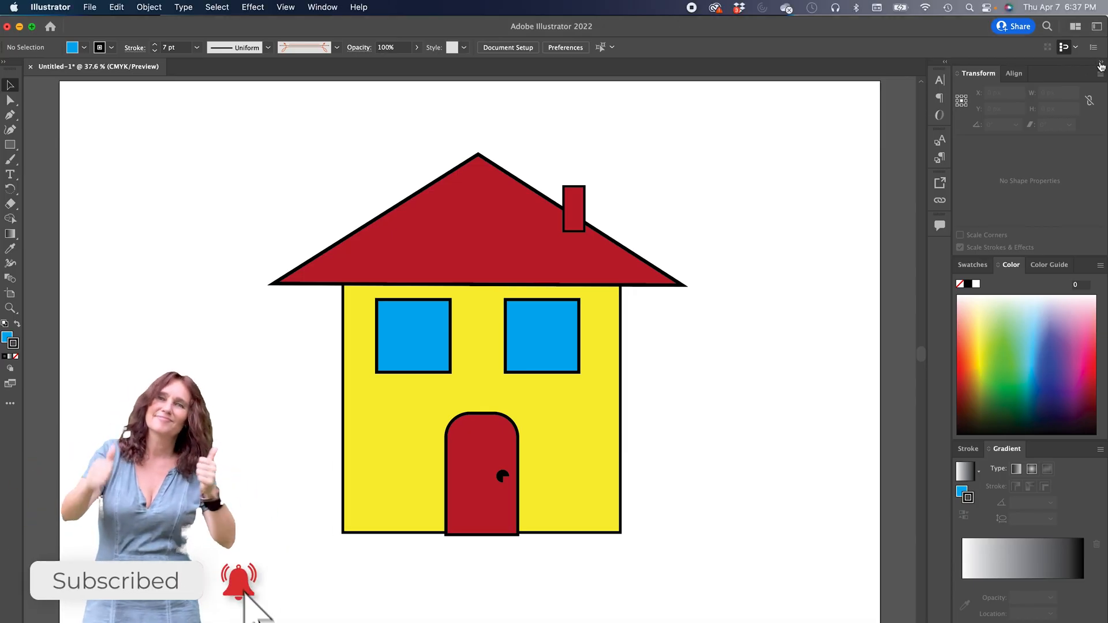
- Open the Layers panel, expand Layer 1 and enlarge the panel to list all the house's objects
click(1101, 64)
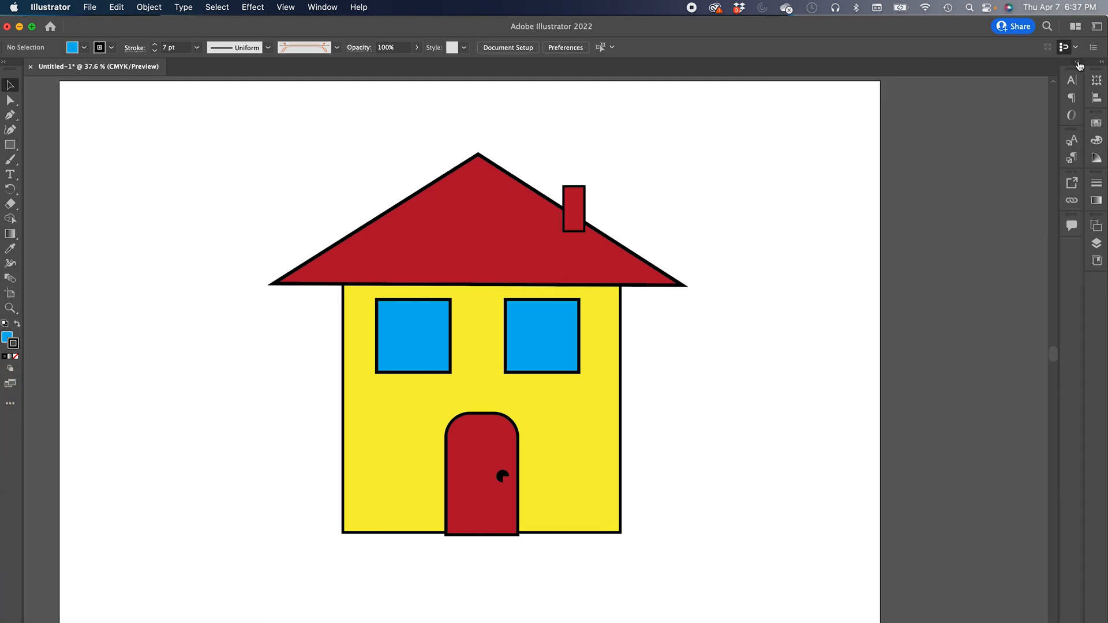
click(1102, 66)
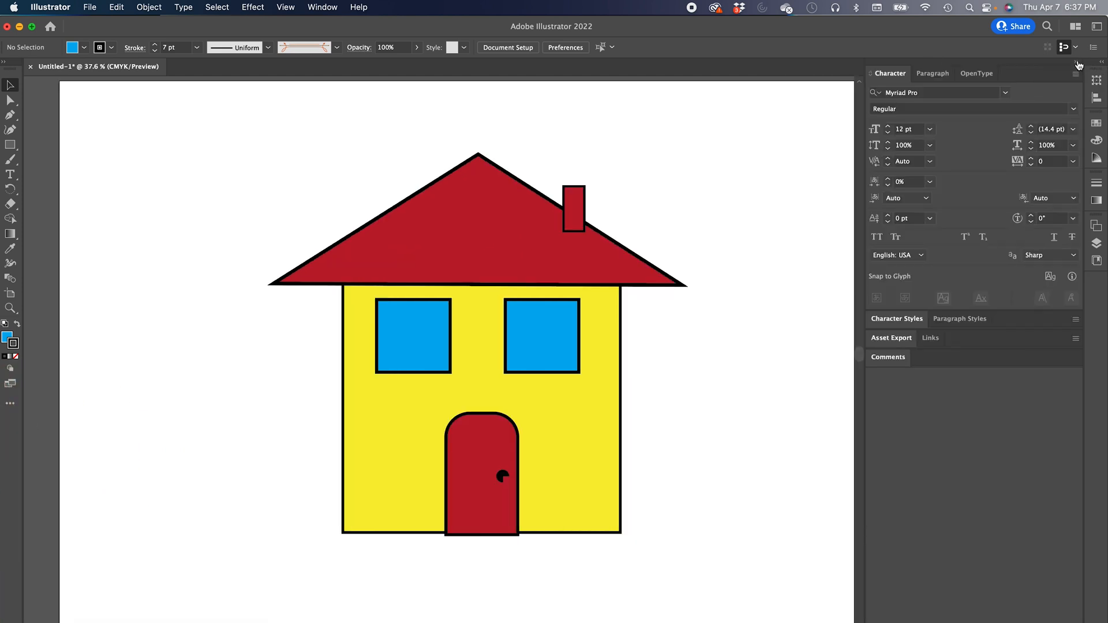
click(1077, 64)
click(1096, 244)
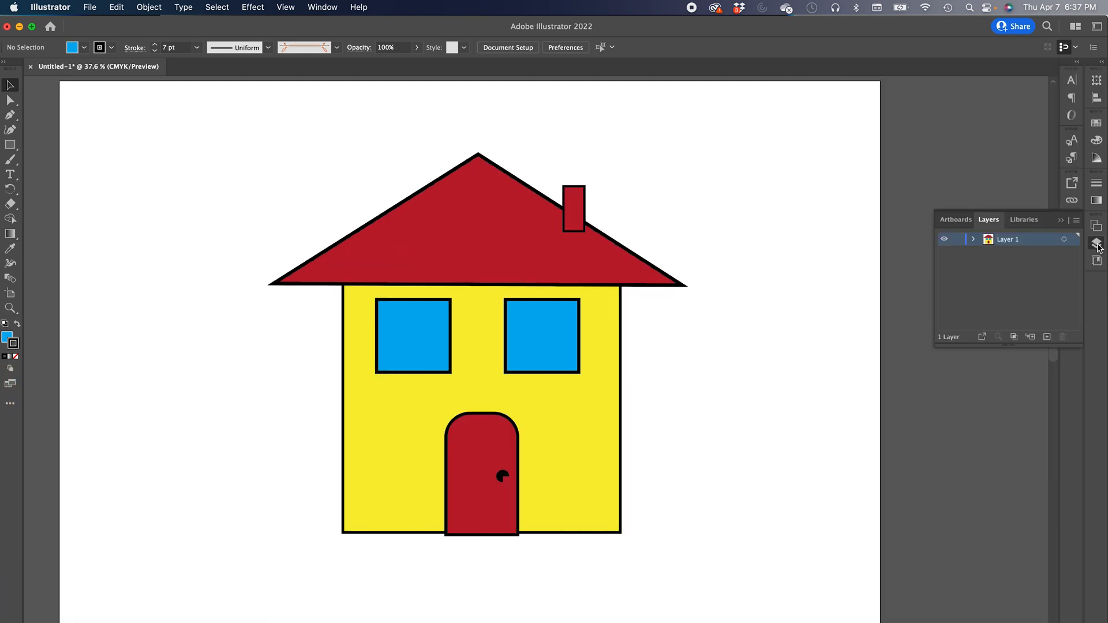
click(974, 240)
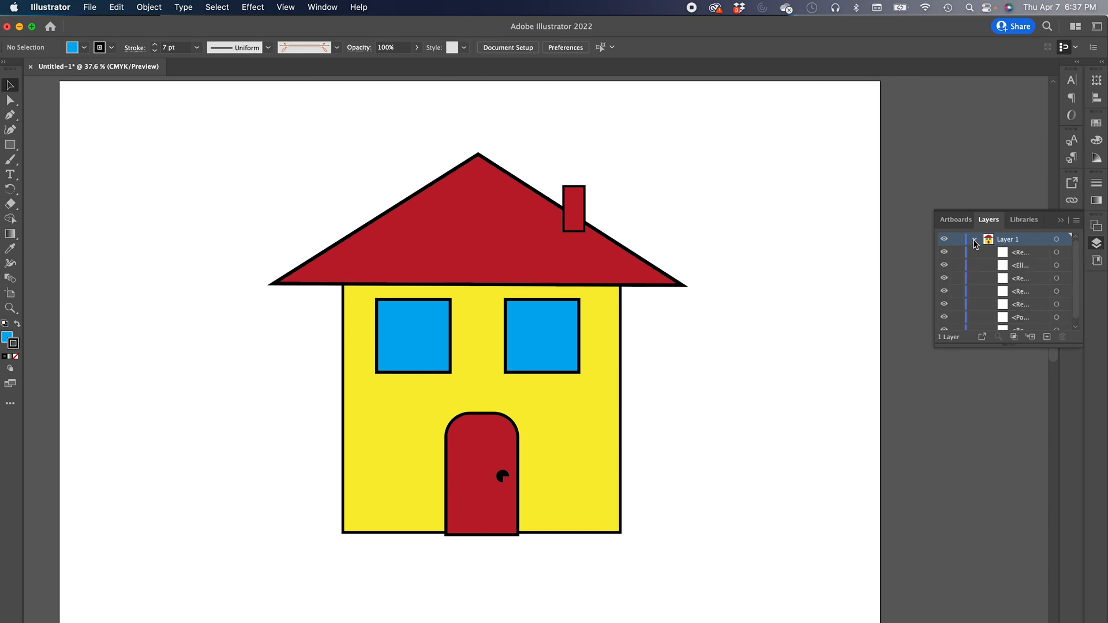
drag(1000, 345, 966, 546)
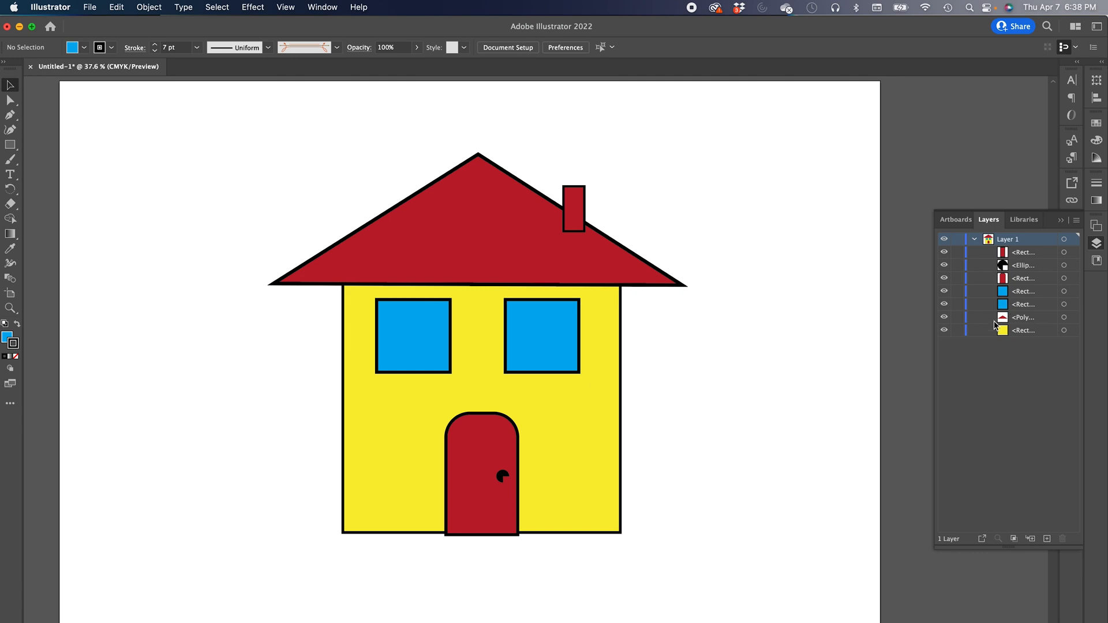
- Move the right window to the bottom of the layer stack, then restore the original stacking order
click(1020, 294)
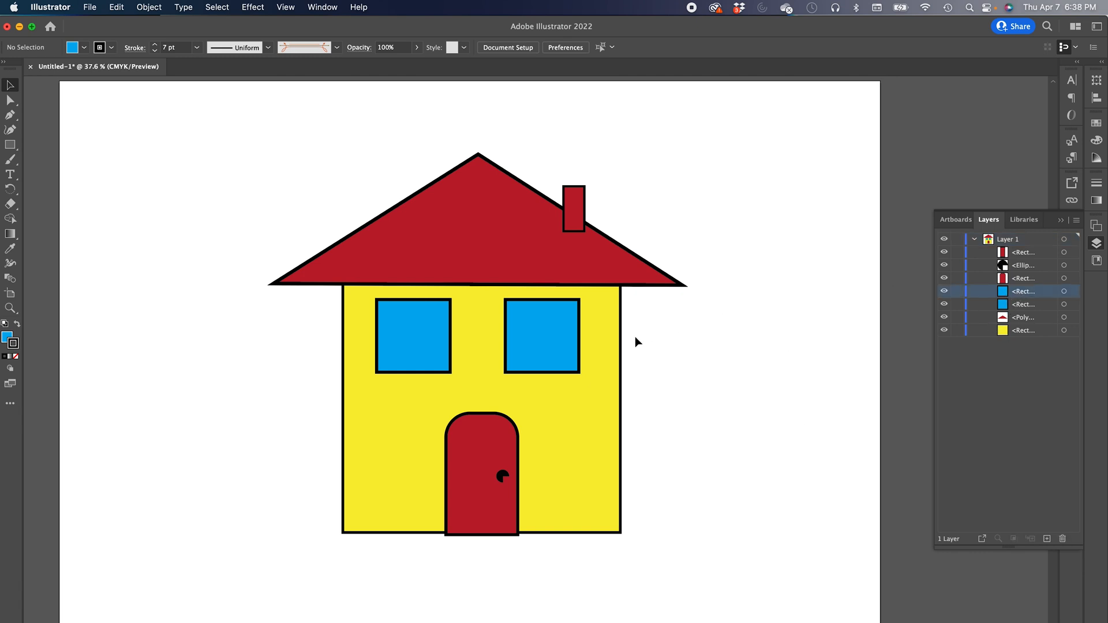
click(1064, 292)
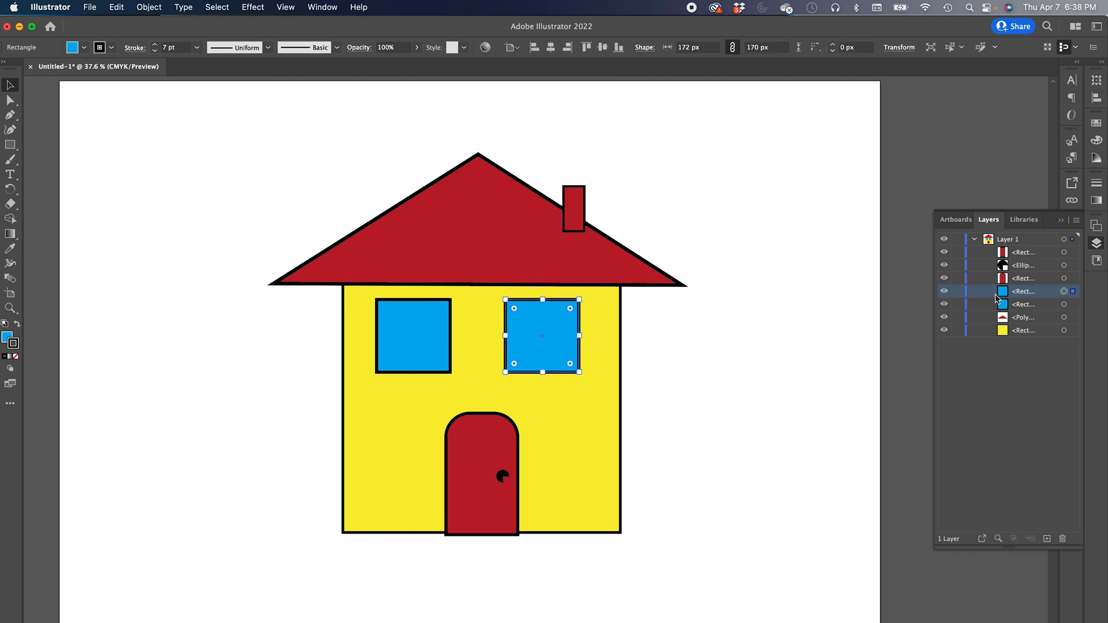
drag(1005, 295, 1005, 337)
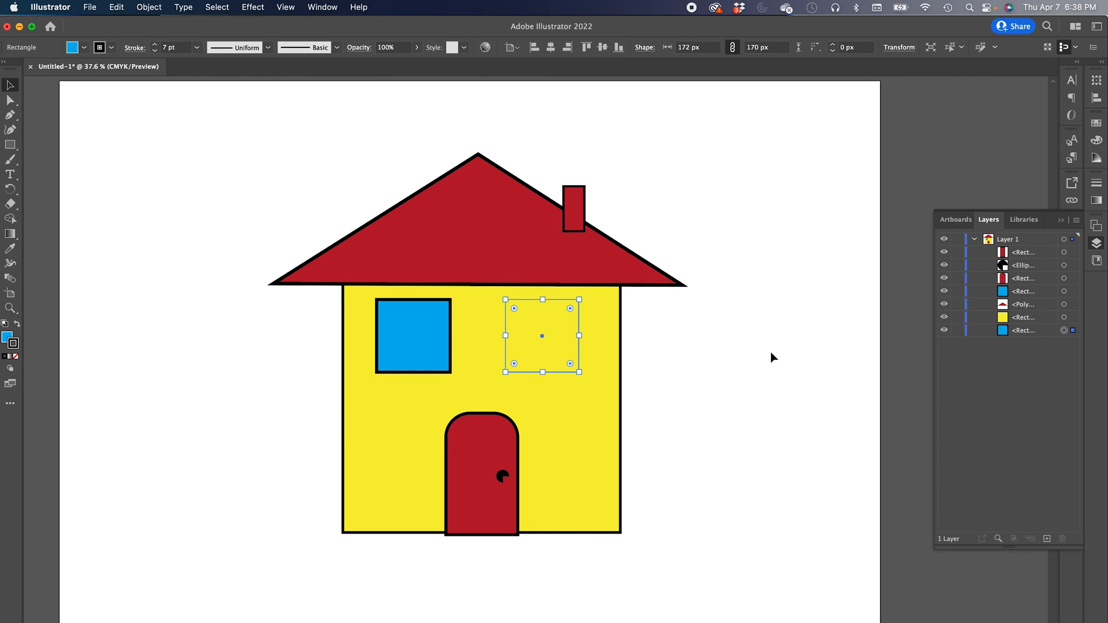
click(771, 352)
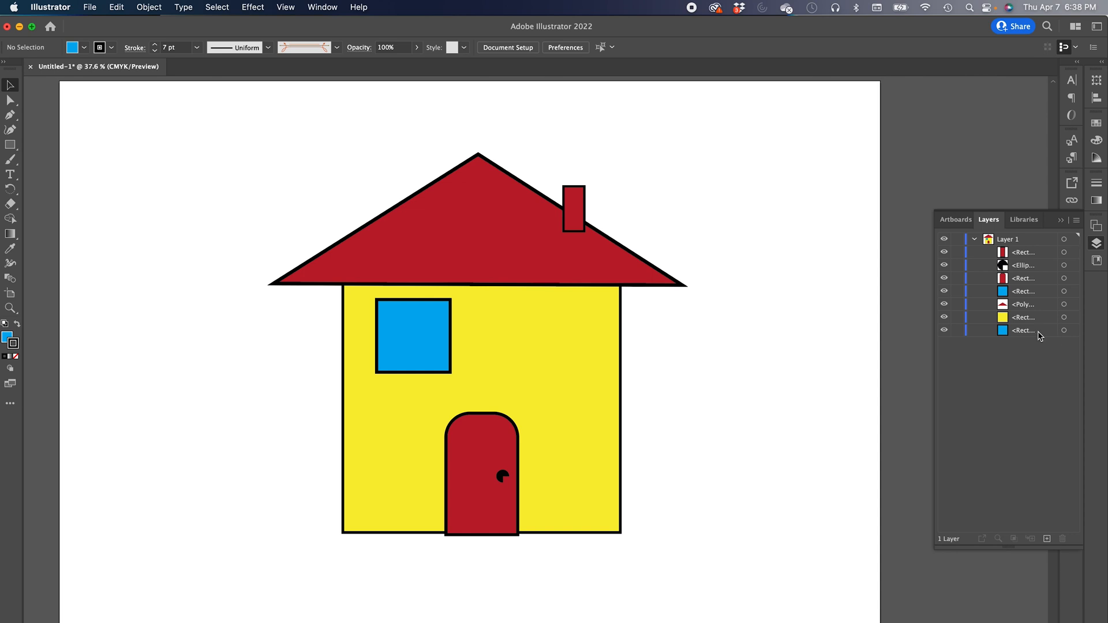
click(1064, 332)
drag(1016, 332, 1009, 285)
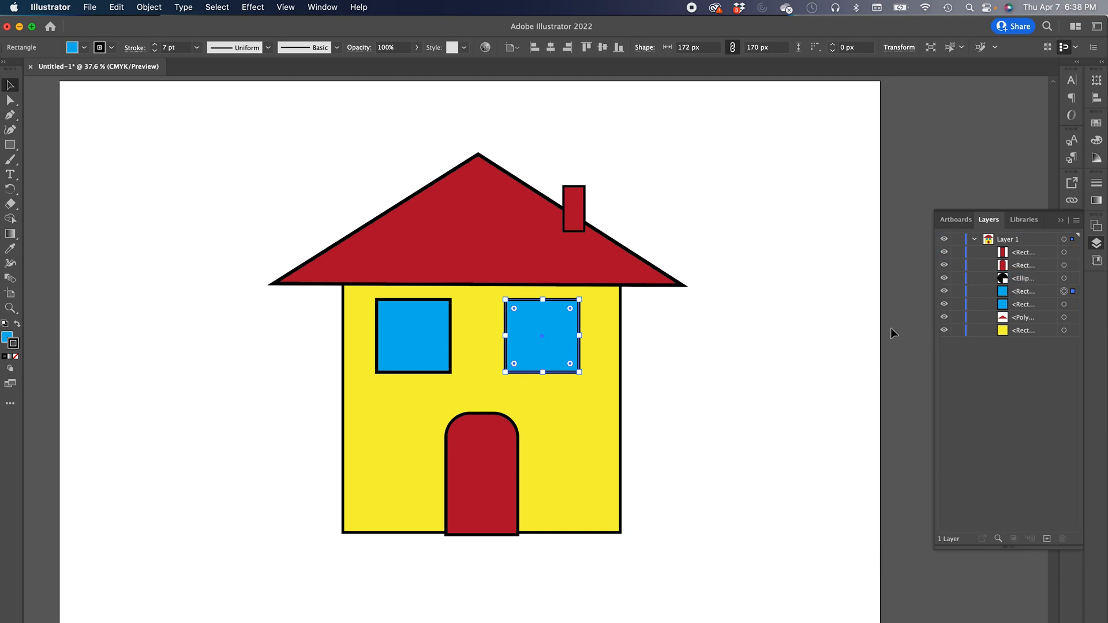
drag(1013, 282, 1006, 262)
key(super+shift+a)
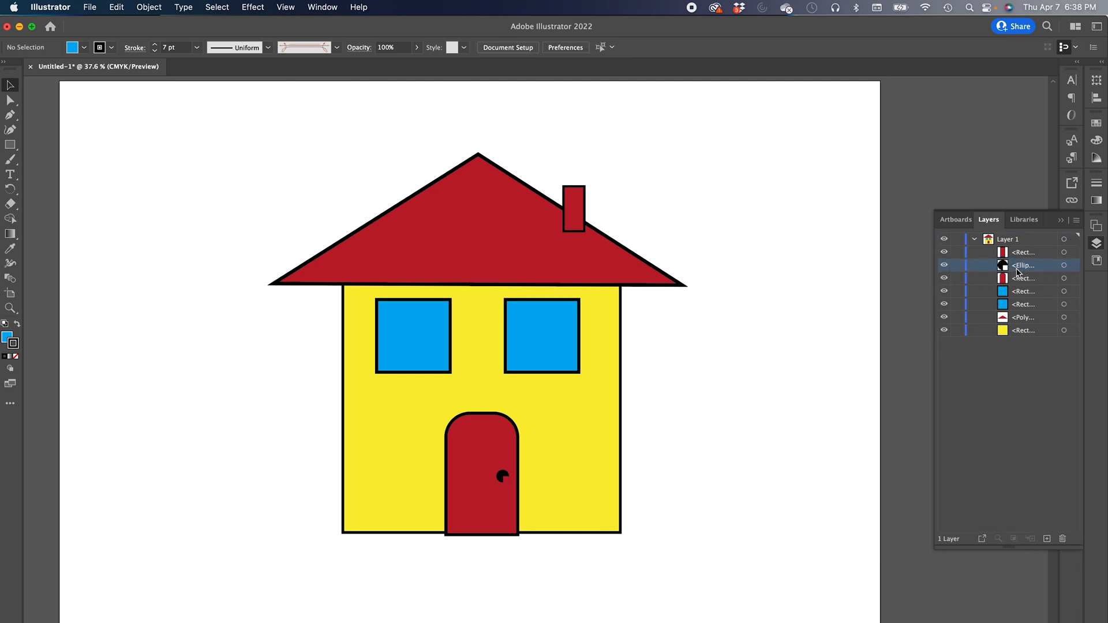
- Group the two windows and name the group windows
click(1032, 293)
shift+click(1027, 306)
click(1064, 304)
shift+click(1064, 292)
key(super+g)
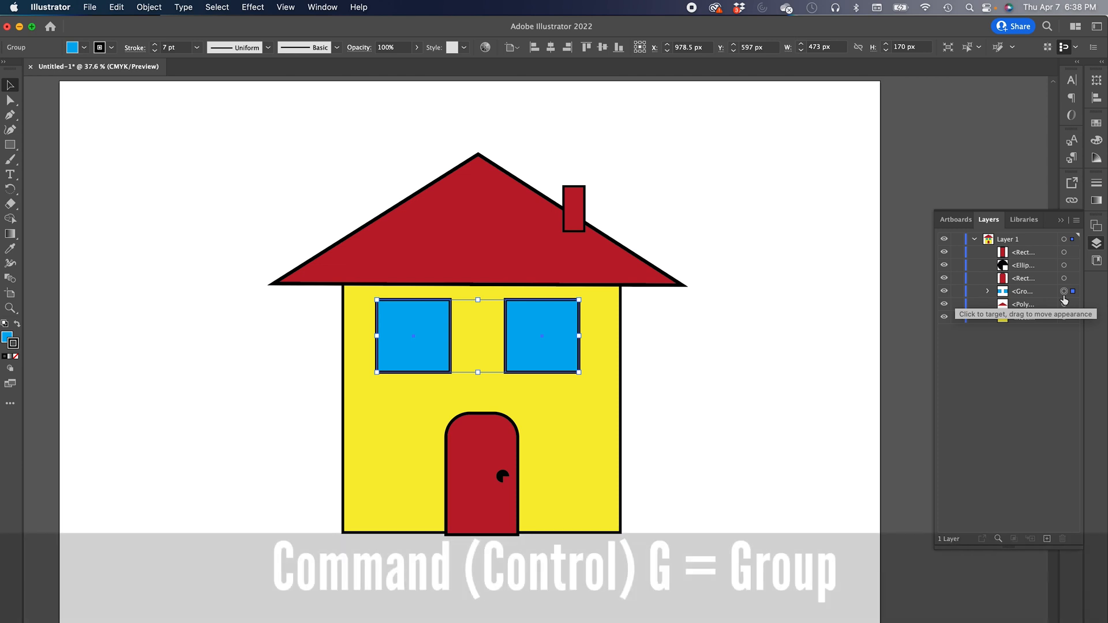
click(988, 291)
double_click(1024, 291)
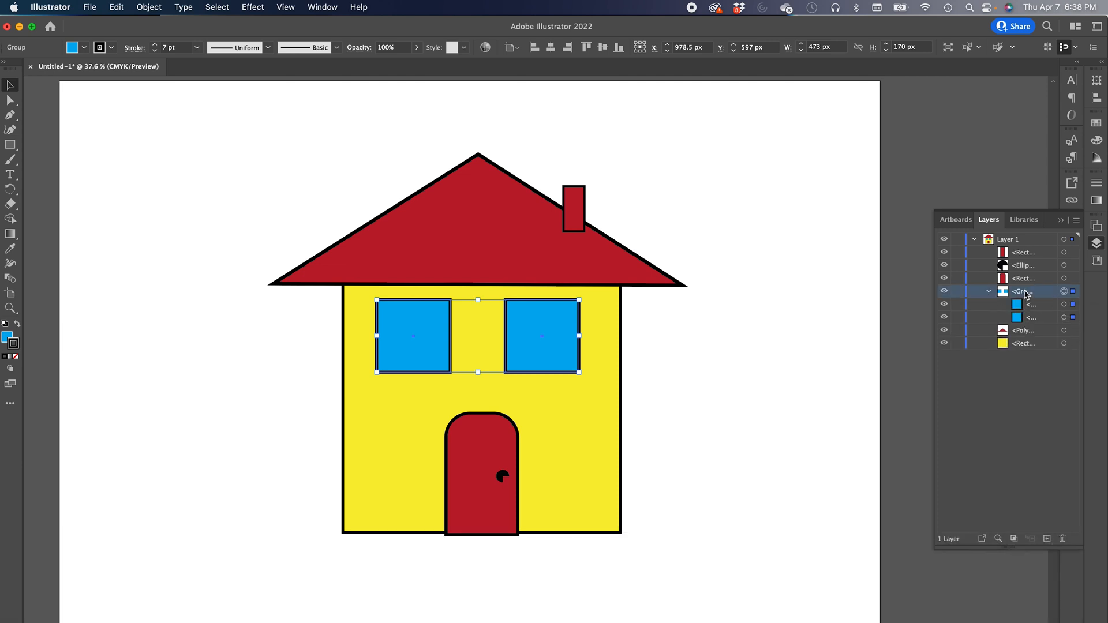
text(windows)
key(Return)
- Group the door knob with the door and name the group door
click(1064, 264)
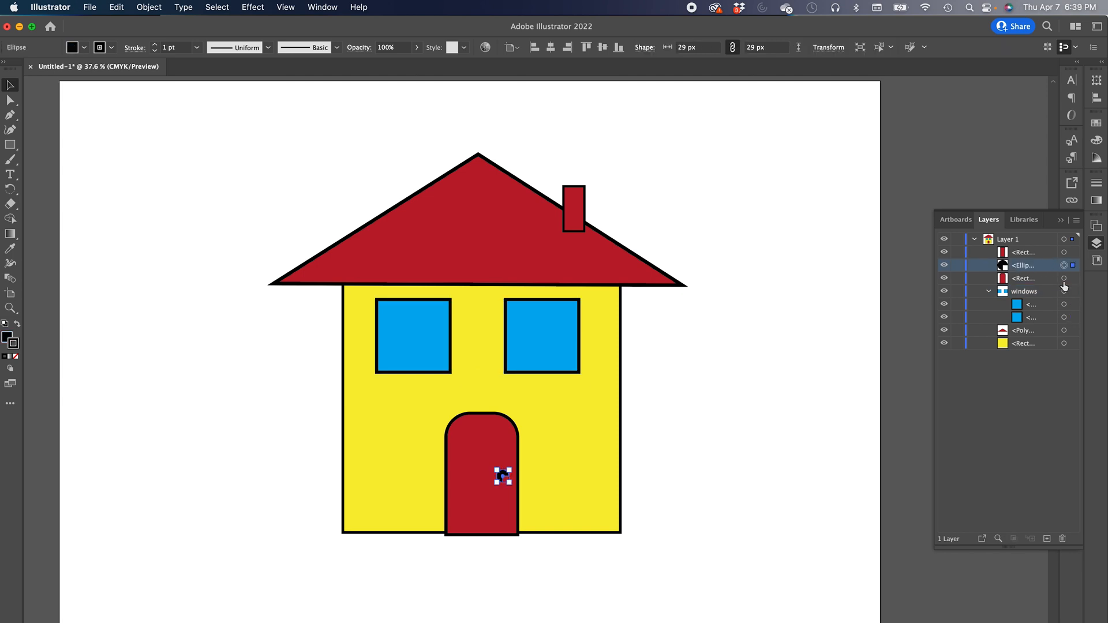
shift+click(1064, 280)
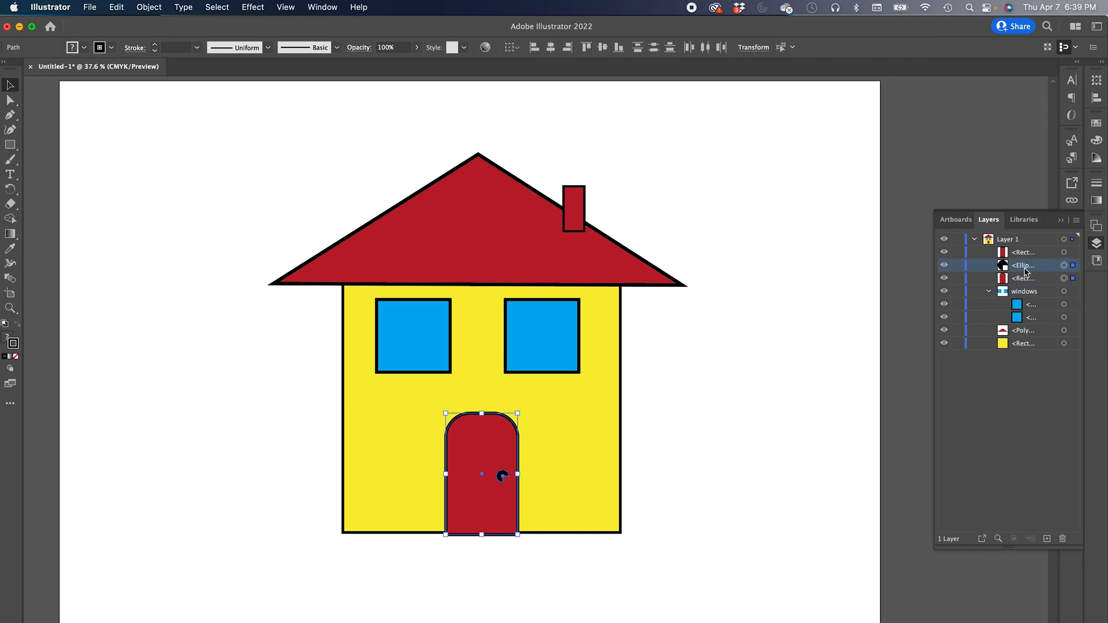
key(super+g)
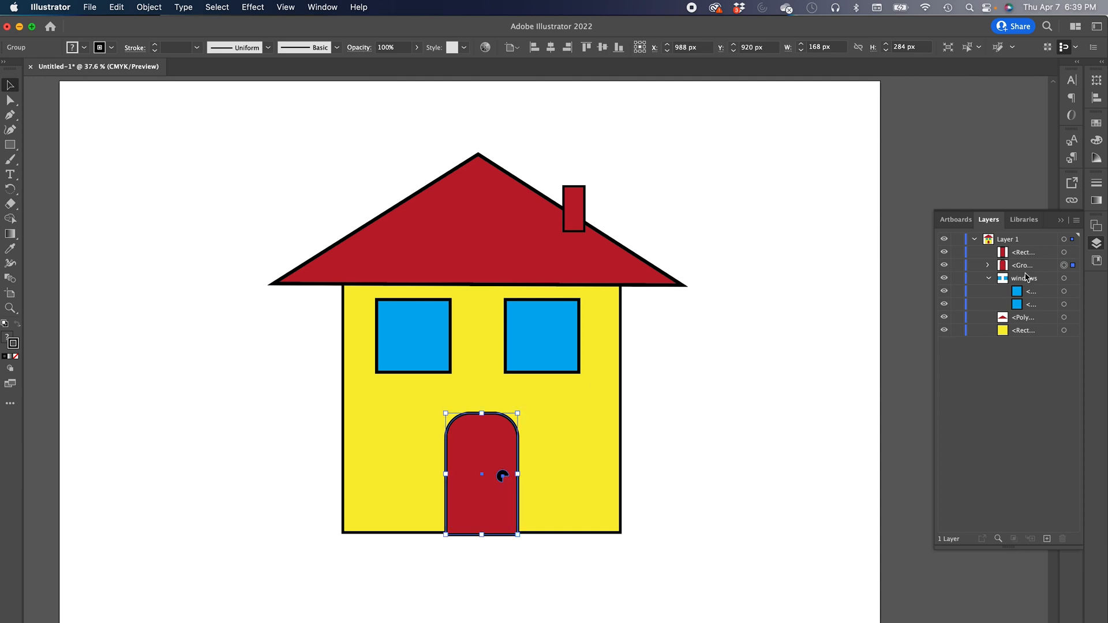
double_click(1023, 265)
text(door)
key(Return)
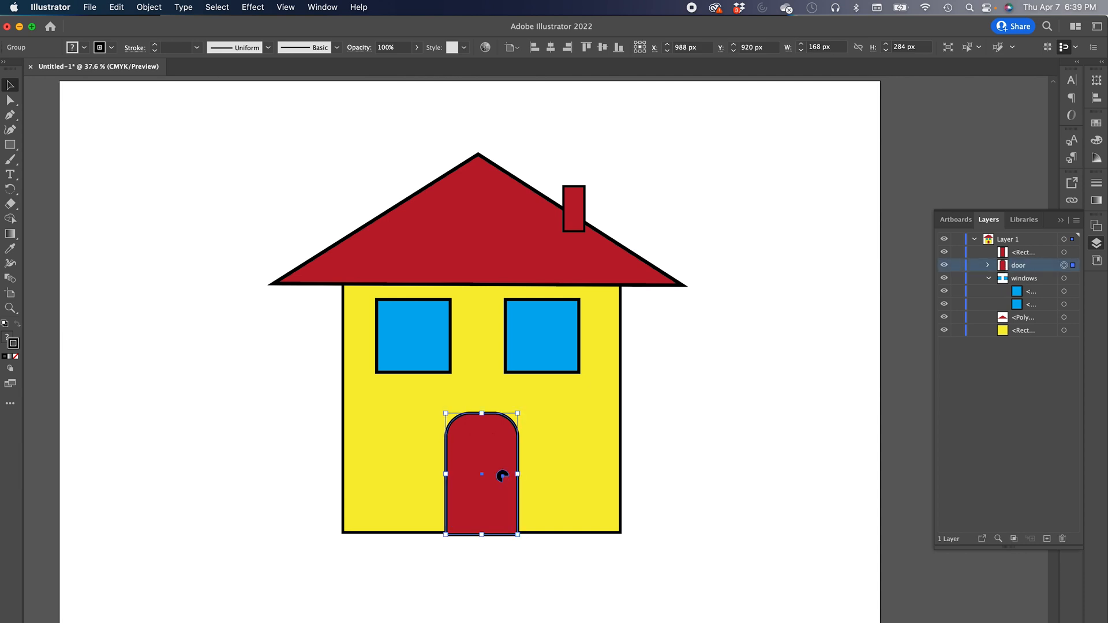
- Set the Layers panel row size to Large
click(989, 280)
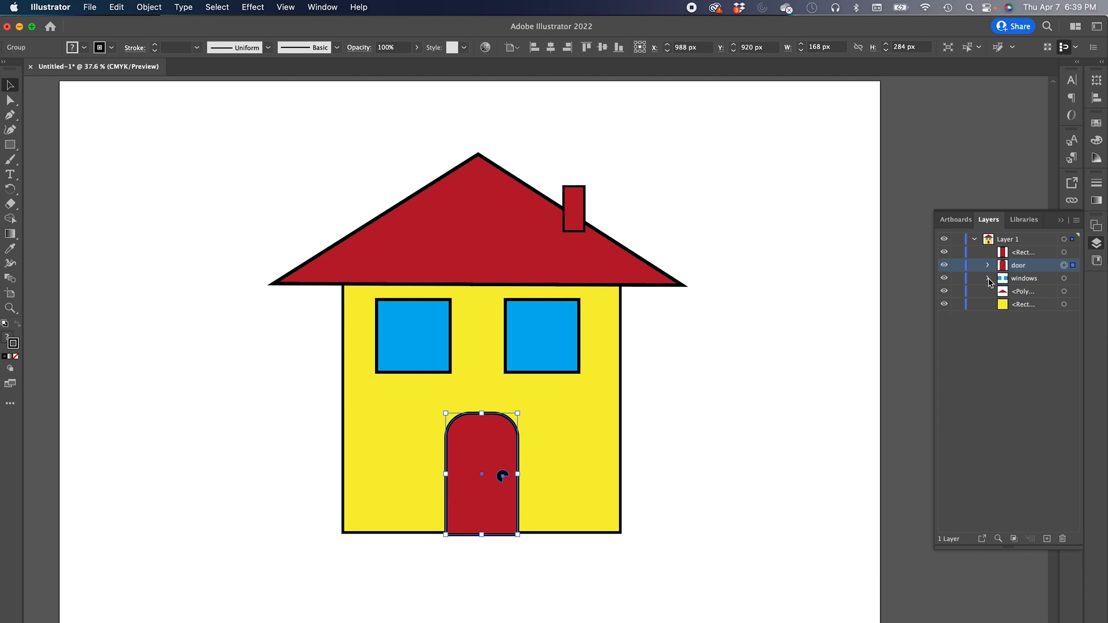
click(1077, 220)
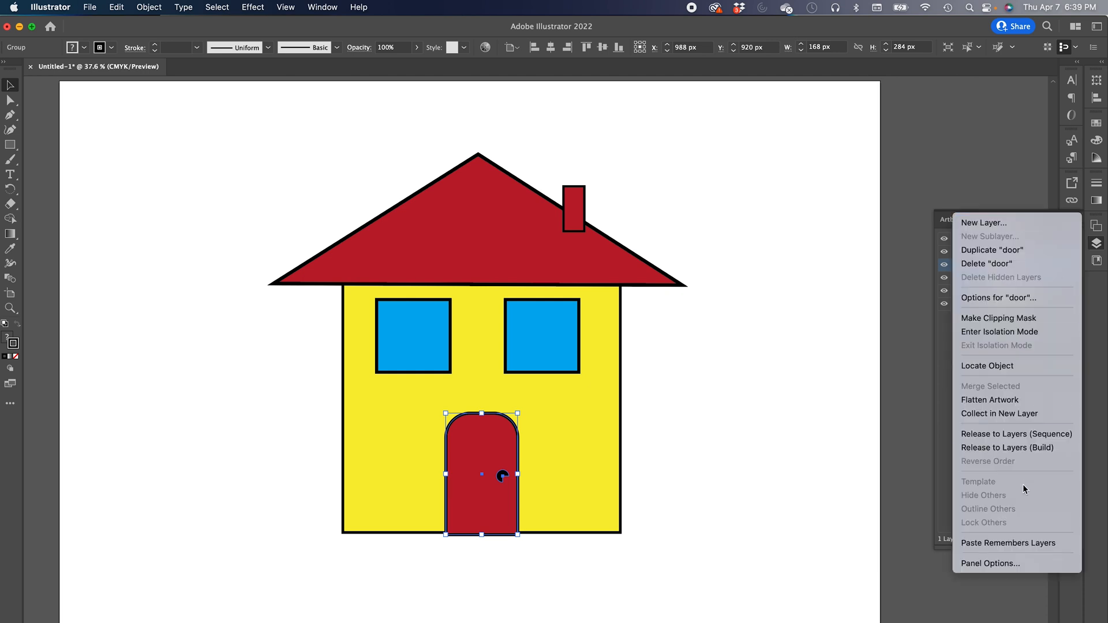
click(1006, 563)
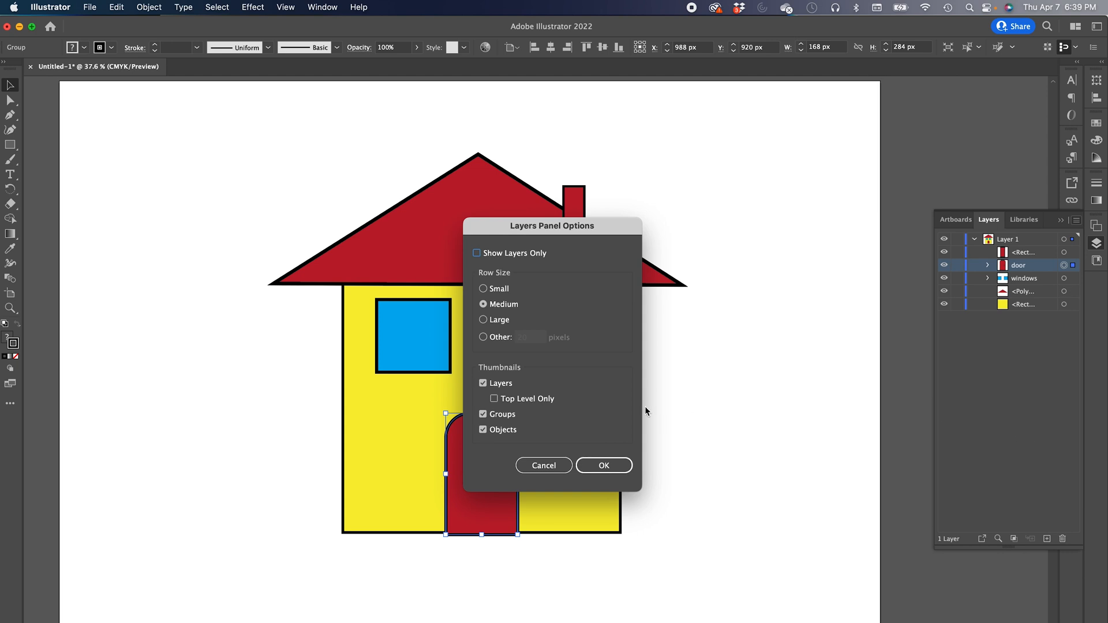
click(503, 323)
click(605, 466)
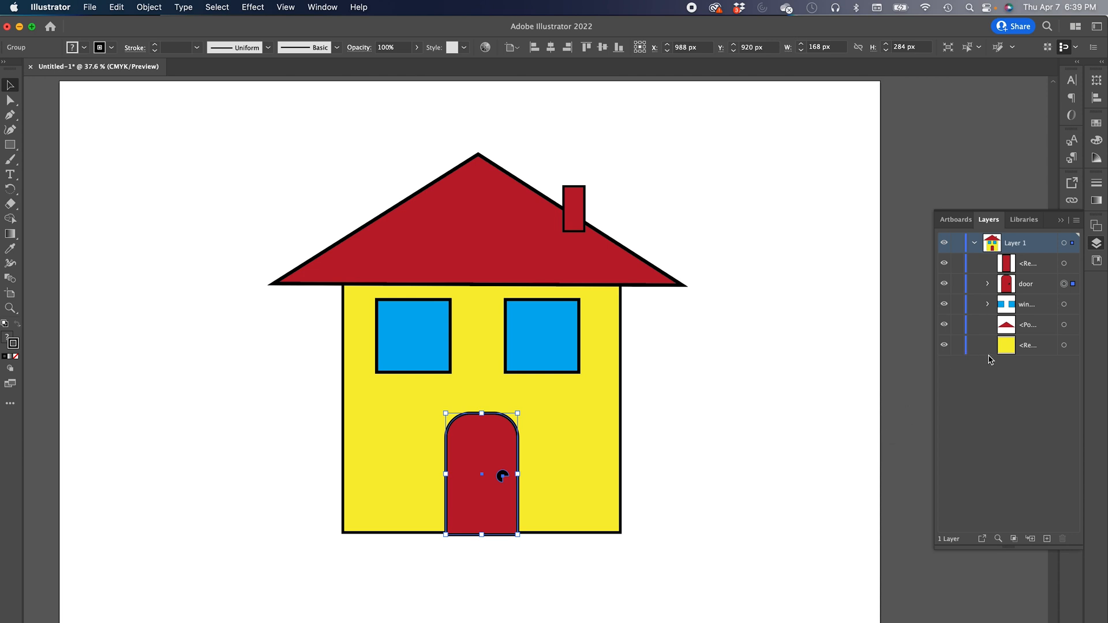
- Move the chimney beside the roof in the layer stack and group the two together
drag(1015, 267, 1009, 318)
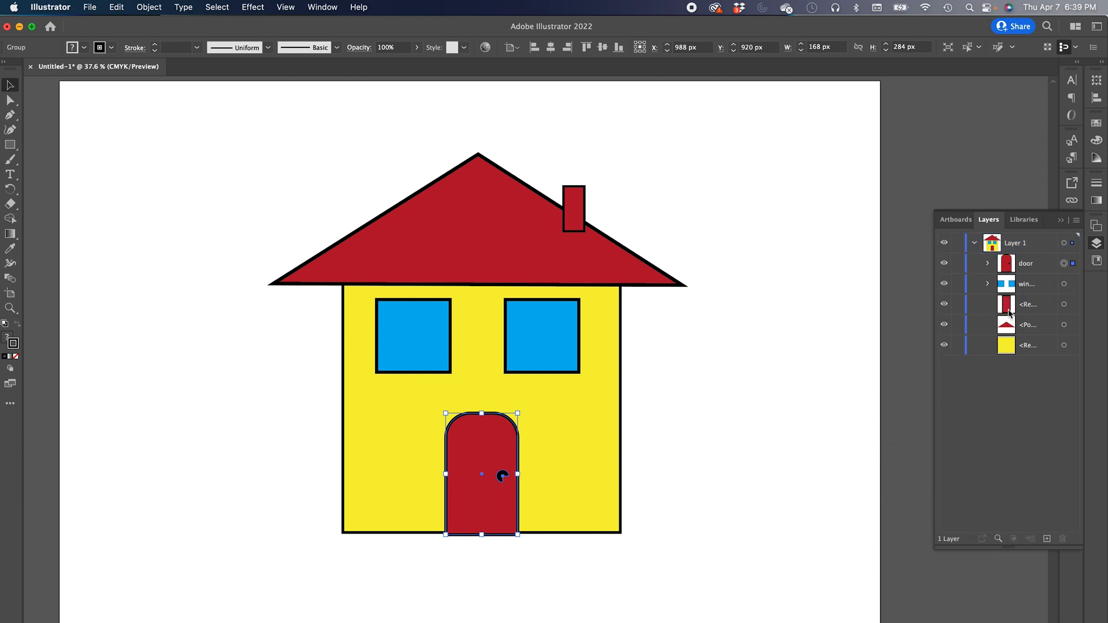
click(1008, 308)
shift+click(1010, 327)
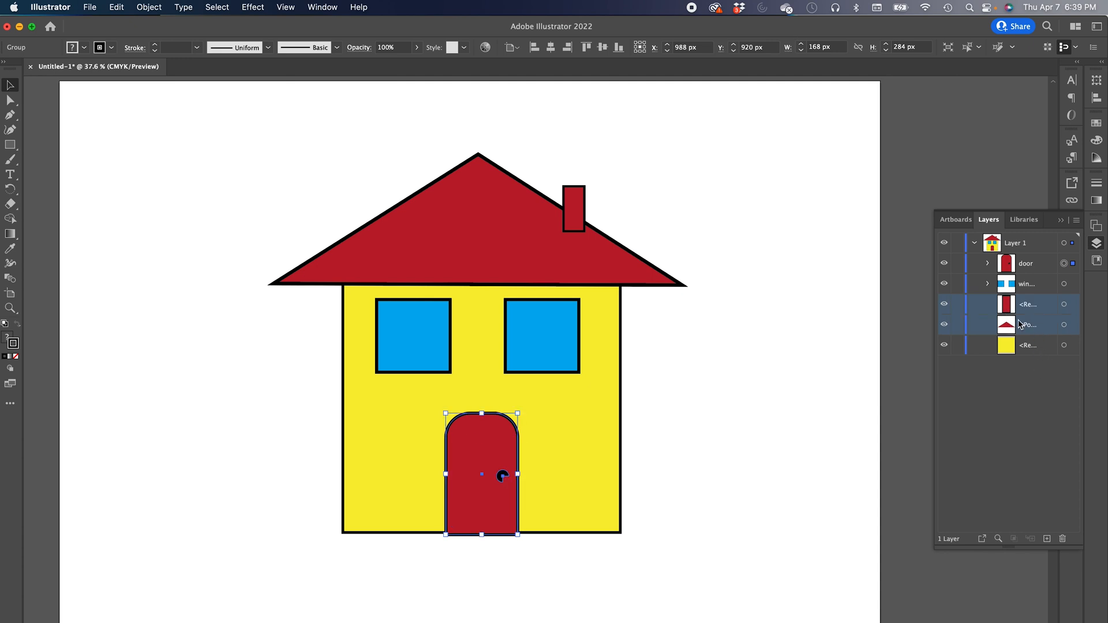
click(1063, 304)
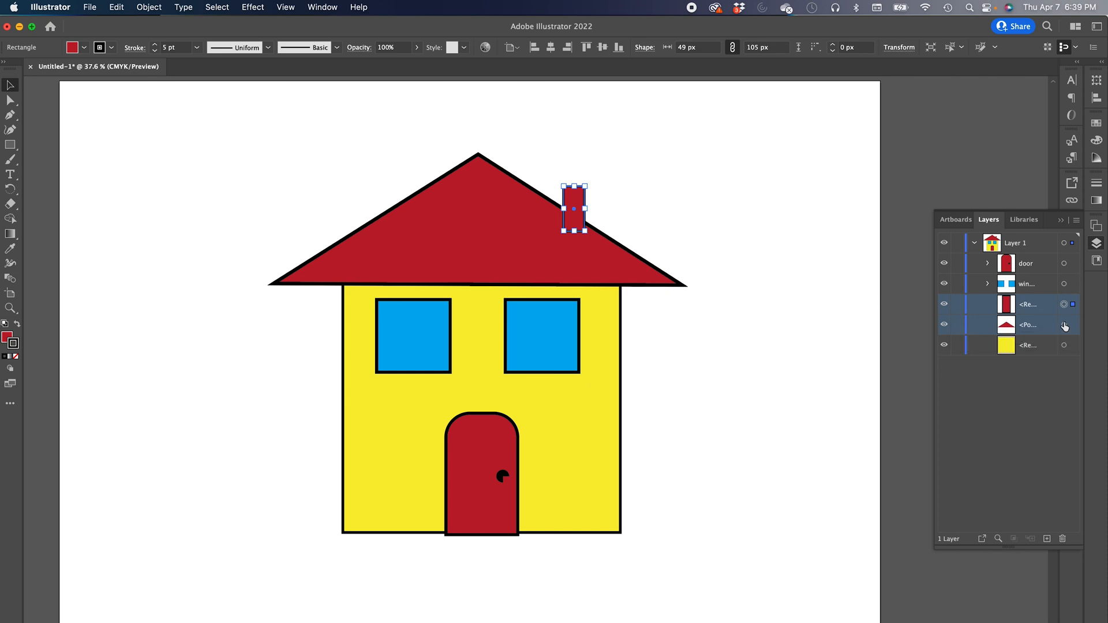
shift+click(1063, 325)
key(super+g)
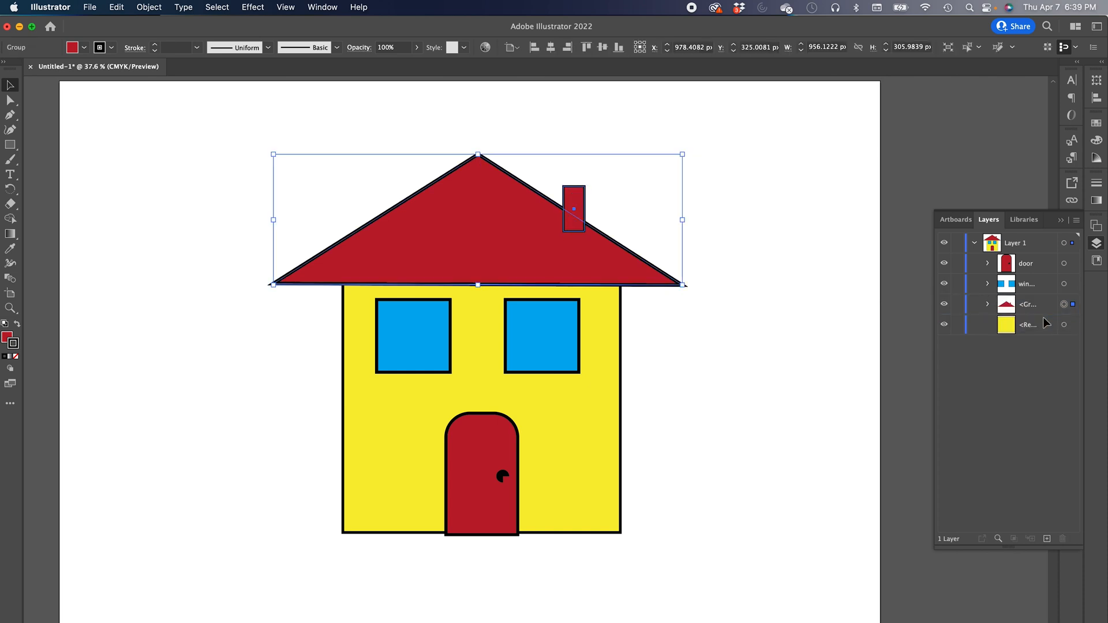
- Rename the chimney and roof group as roof
double_click(1032, 313)
text(roof)
key(Return)
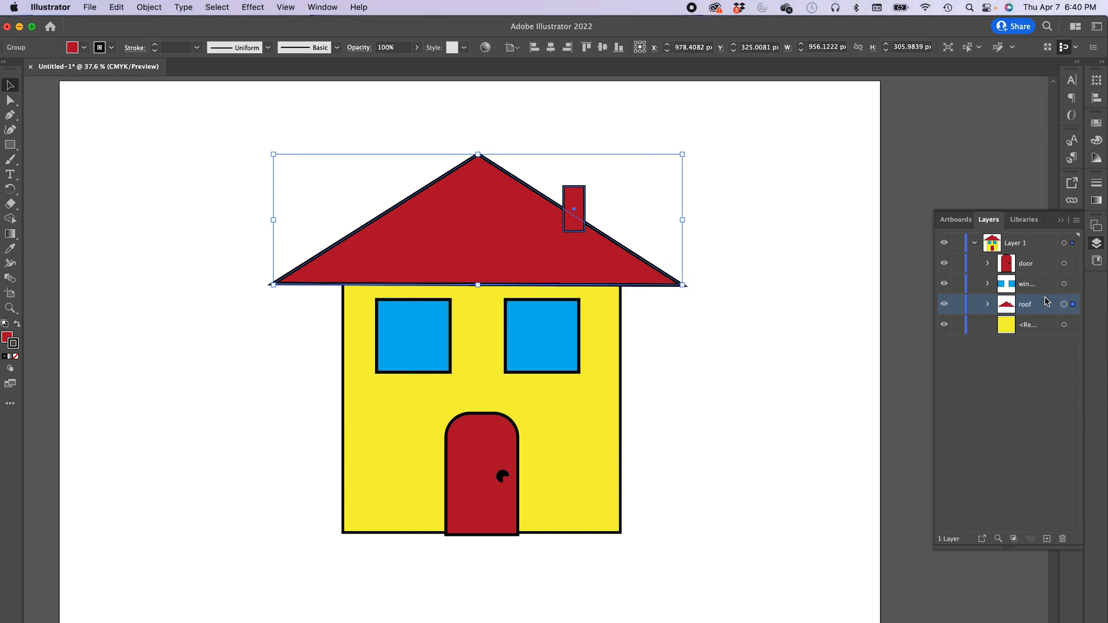
- Rename the yellow house rectangle as house
click(1010, 331)
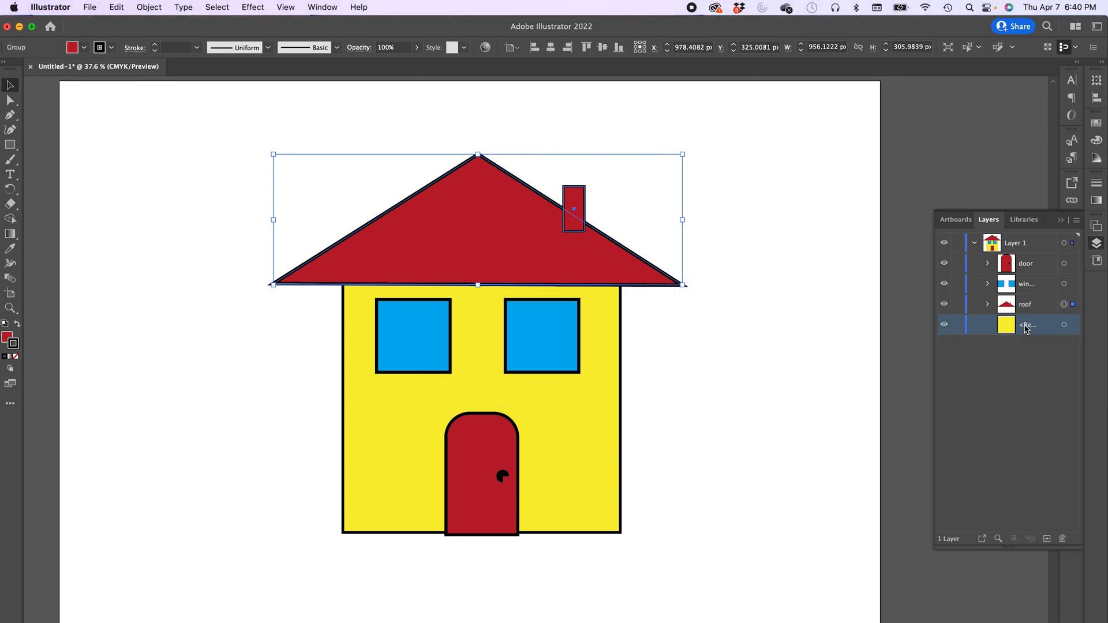
double_click(1028, 326)
text(ho)
key(Return)
- Toggle the visibility of the house, roof and windows layers off and back on
click(945, 326)
click(946, 325)
click(945, 325)
click(945, 326)
click(946, 326)
click(946, 327)
click(945, 306)
click(945, 306)
click(945, 285)
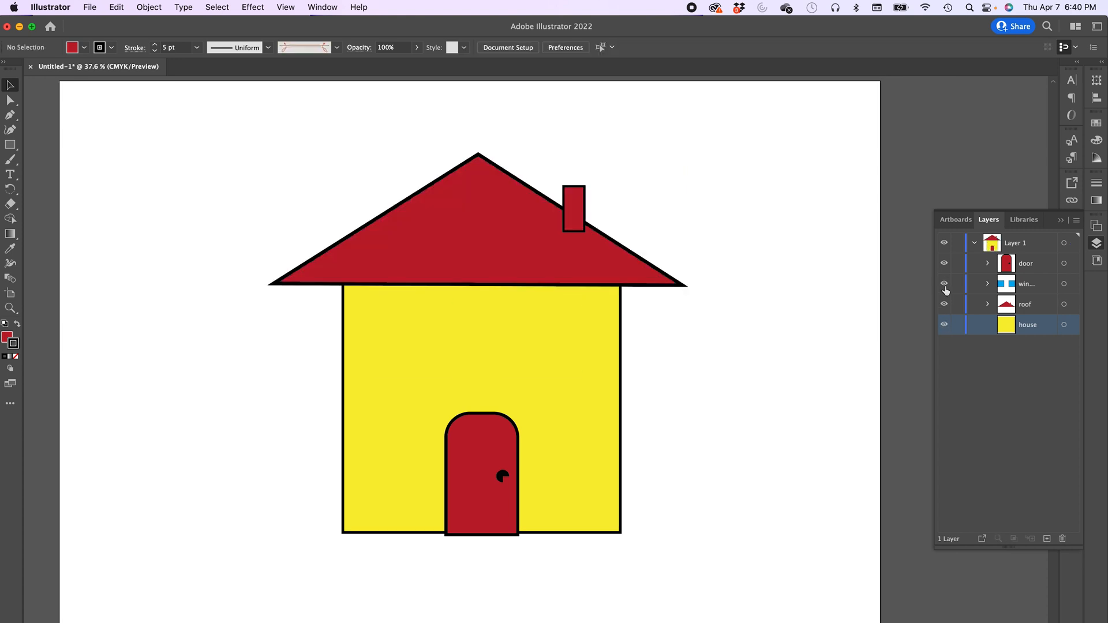
click(945, 285)
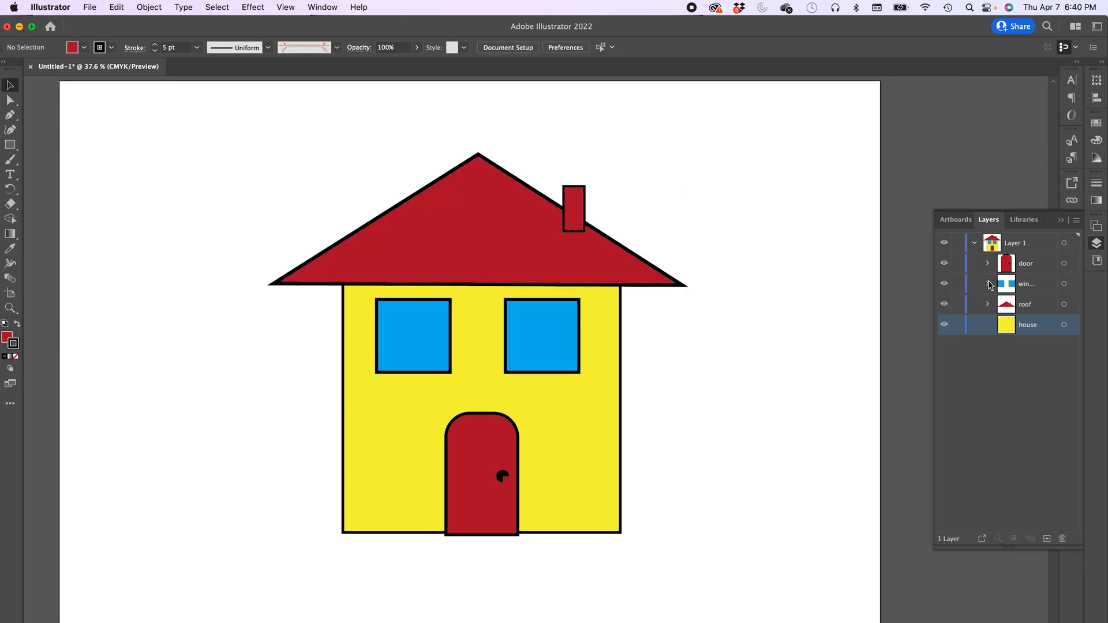
- Expand the windows group, hide and show one window, and expand the door group
click(988, 284)
click(945, 325)
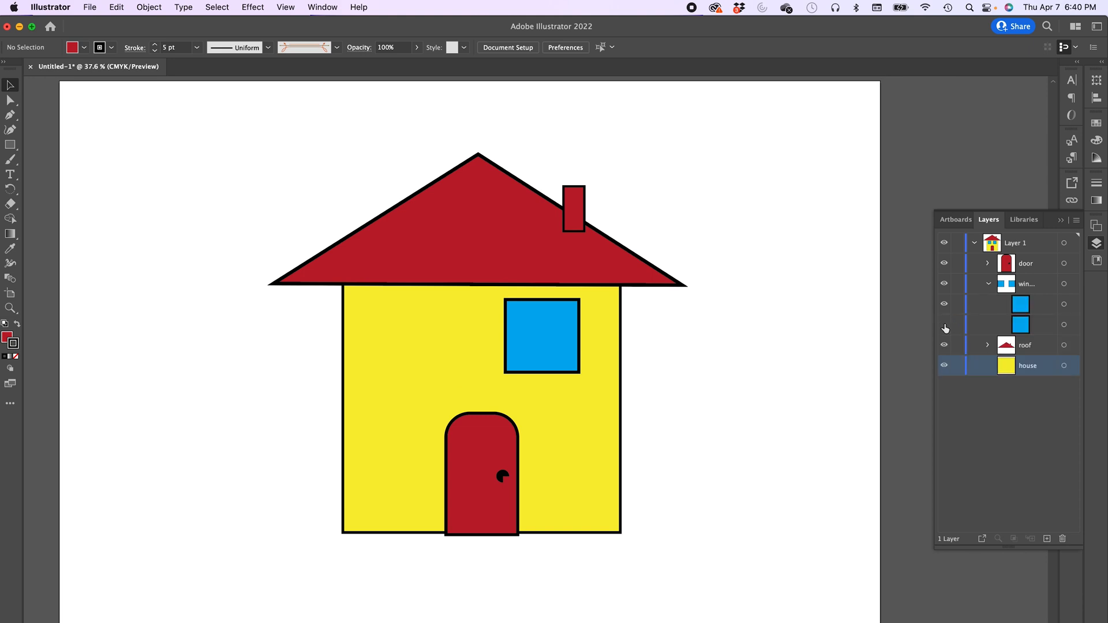
click(946, 326)
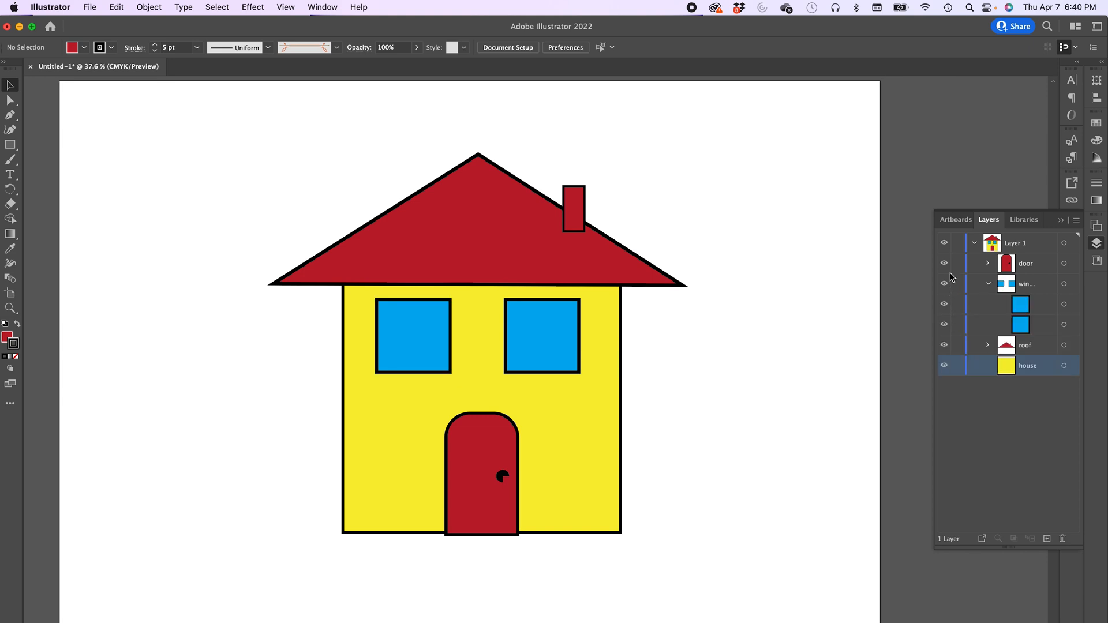
click(988, 266)
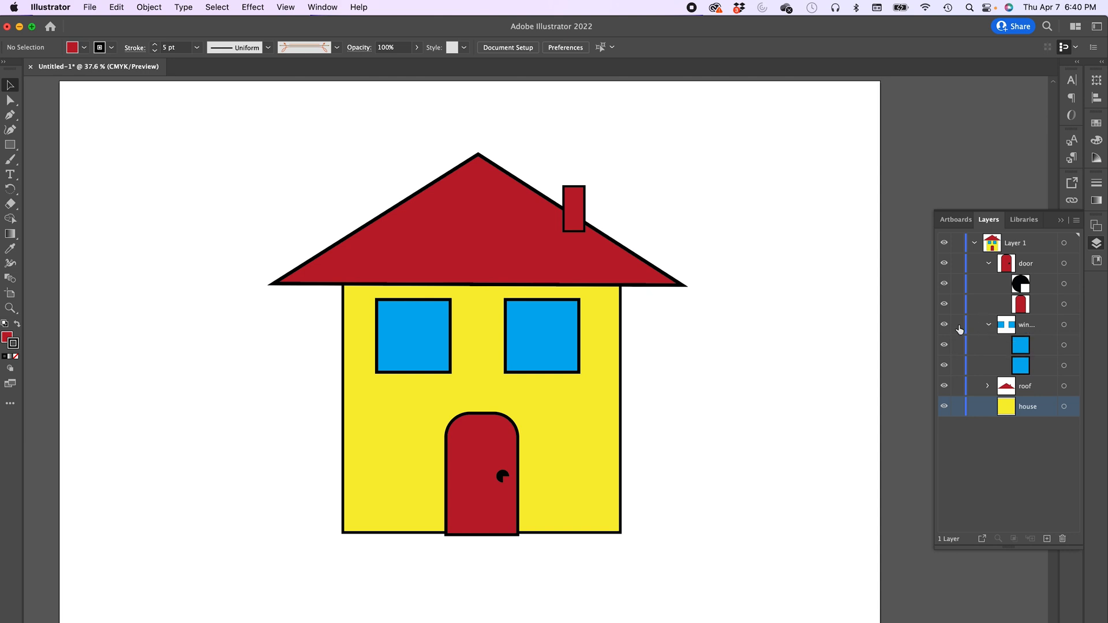
- Try moving the windows group down on the canvas and undo the move
click(562, 338)
click(642, 332)
click(467, 331)
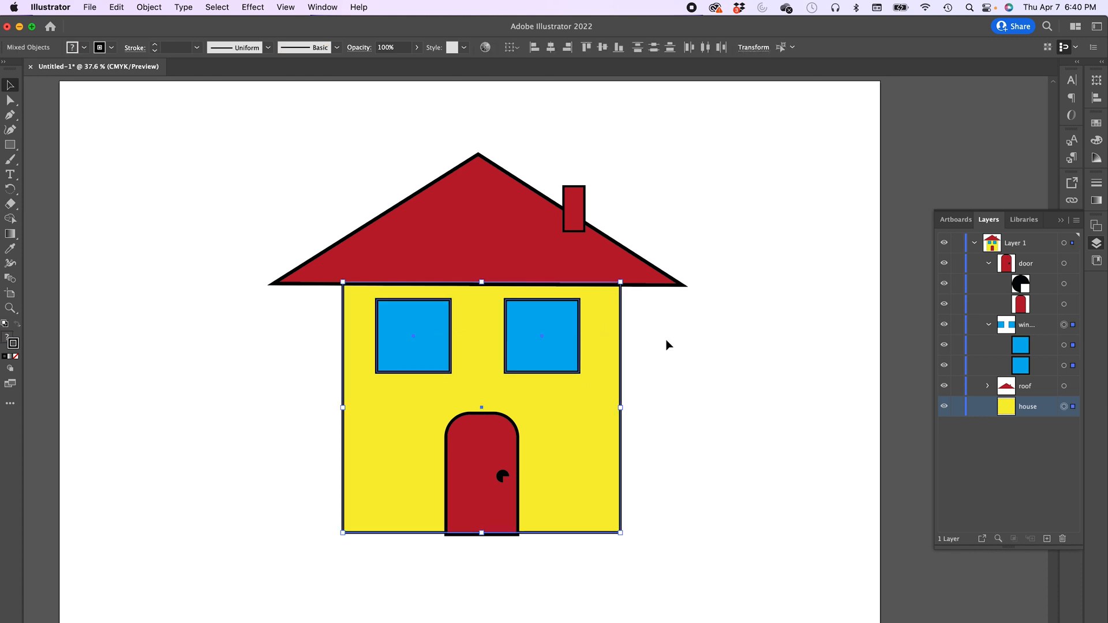
click(563, 340)
drag(543, 338, 583, 372)
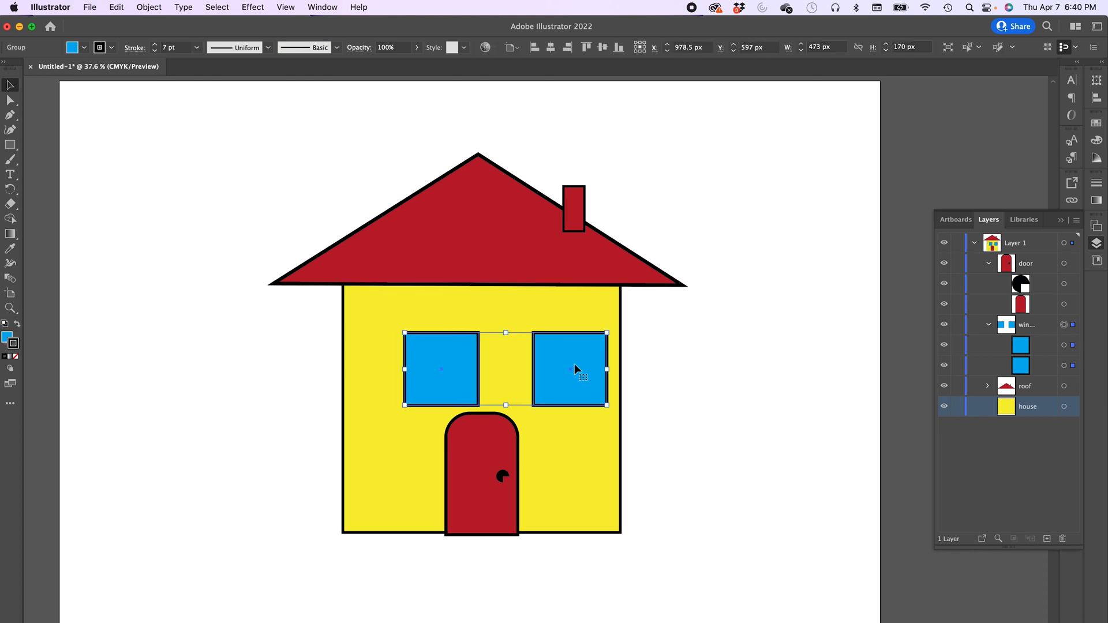
key(super+z)
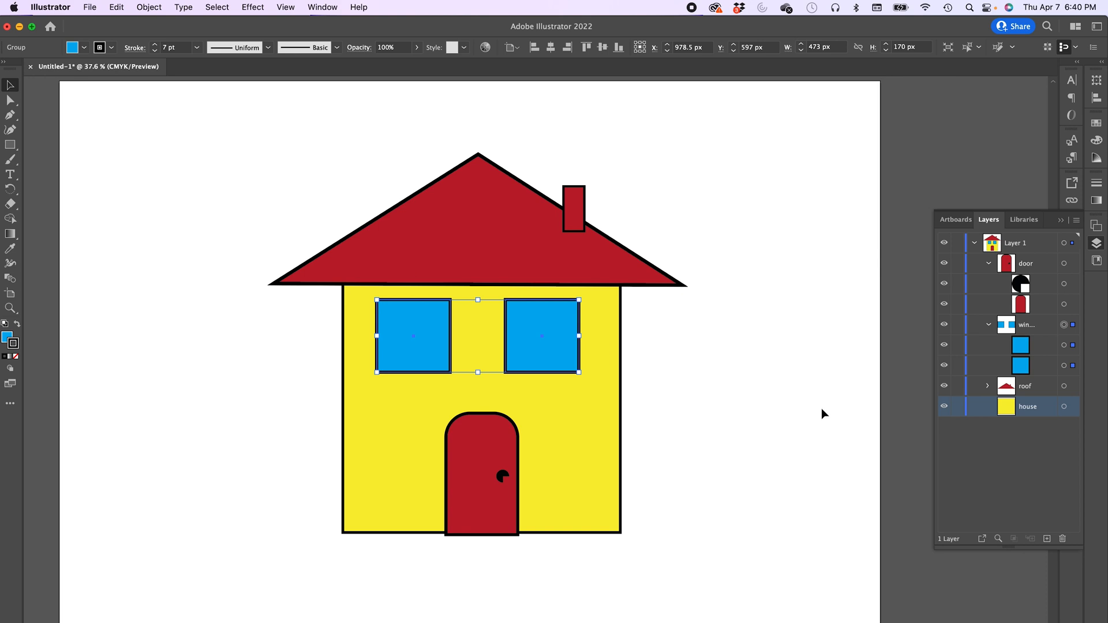
- Lock the windows group, try selecting the windows on the canvas, and unlock the group
click(958, 325)
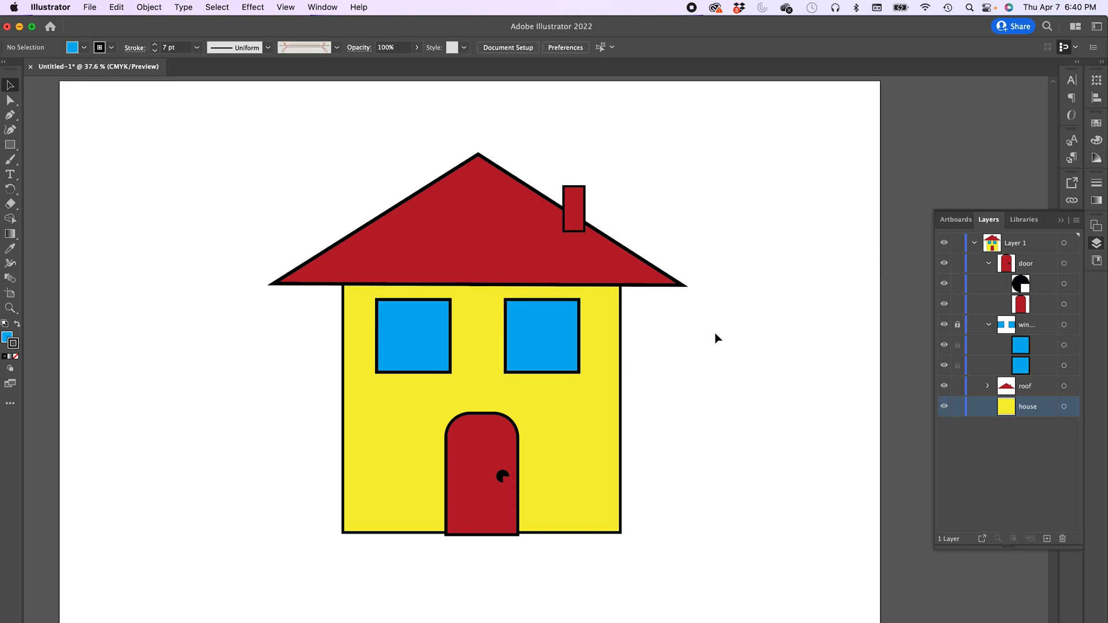
click(386, 341)
drag(222, 340, 568, 347)
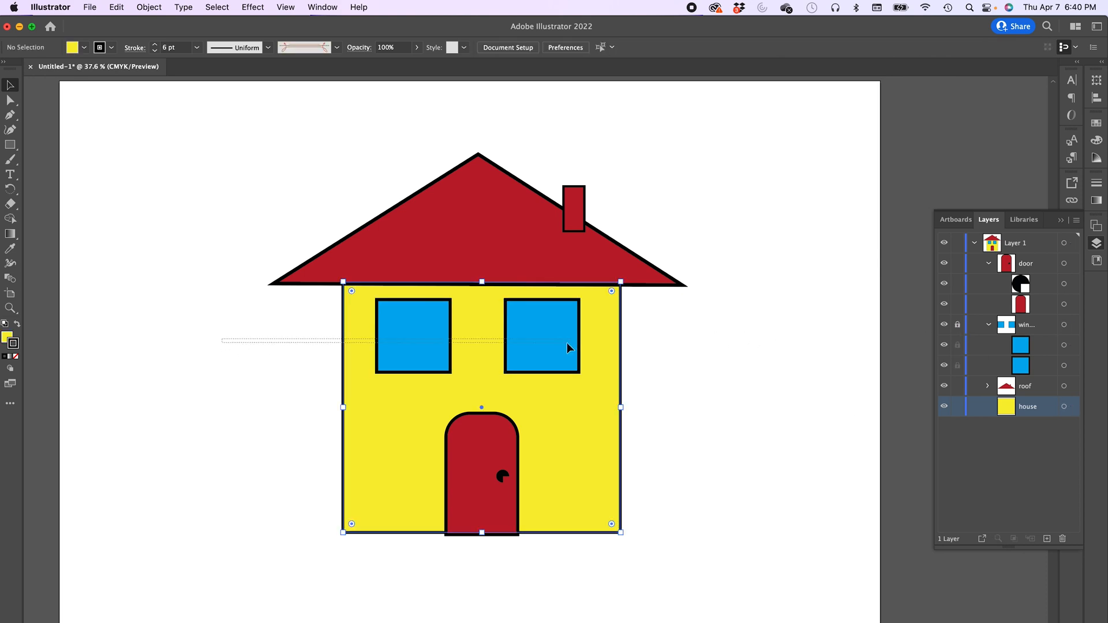
drag(315, 214, 661, 346)
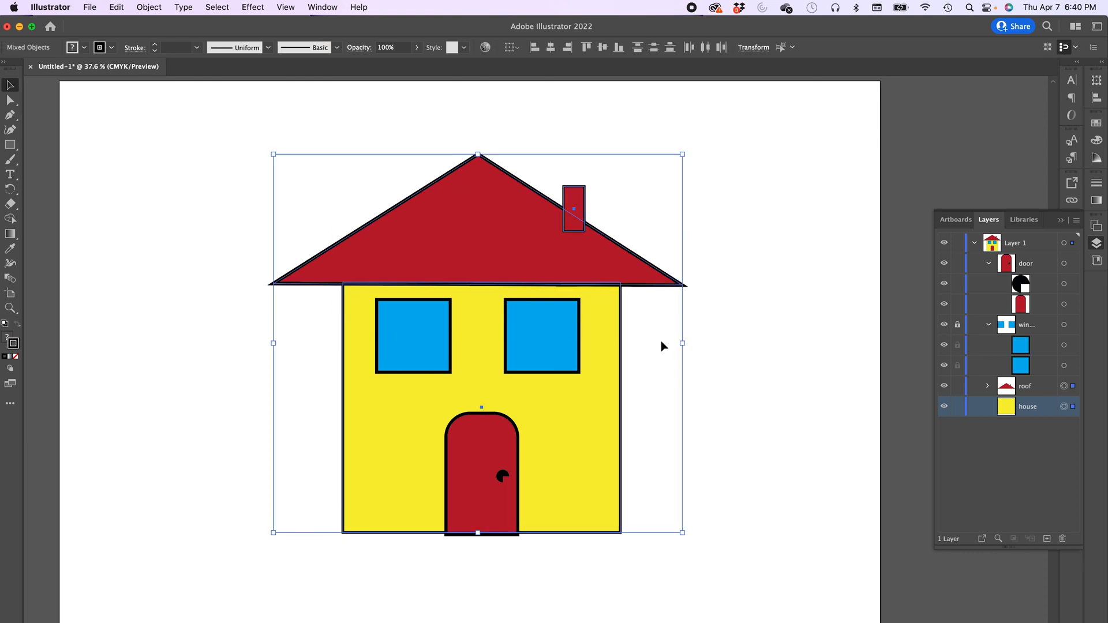
click(713, 341)
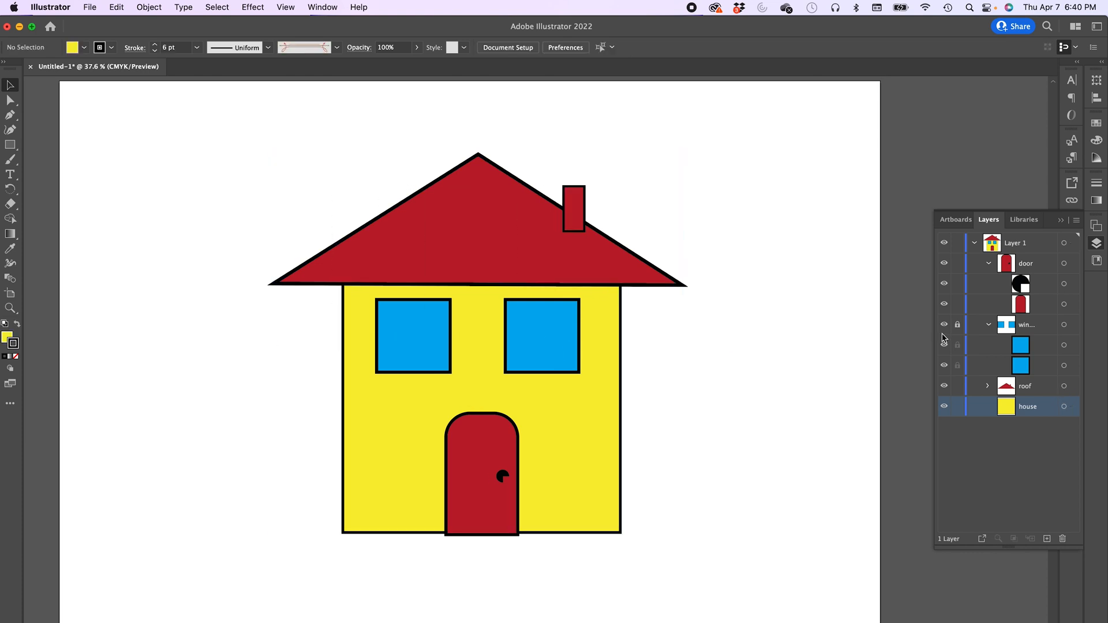
click(958, 325)
key(super+Tab)
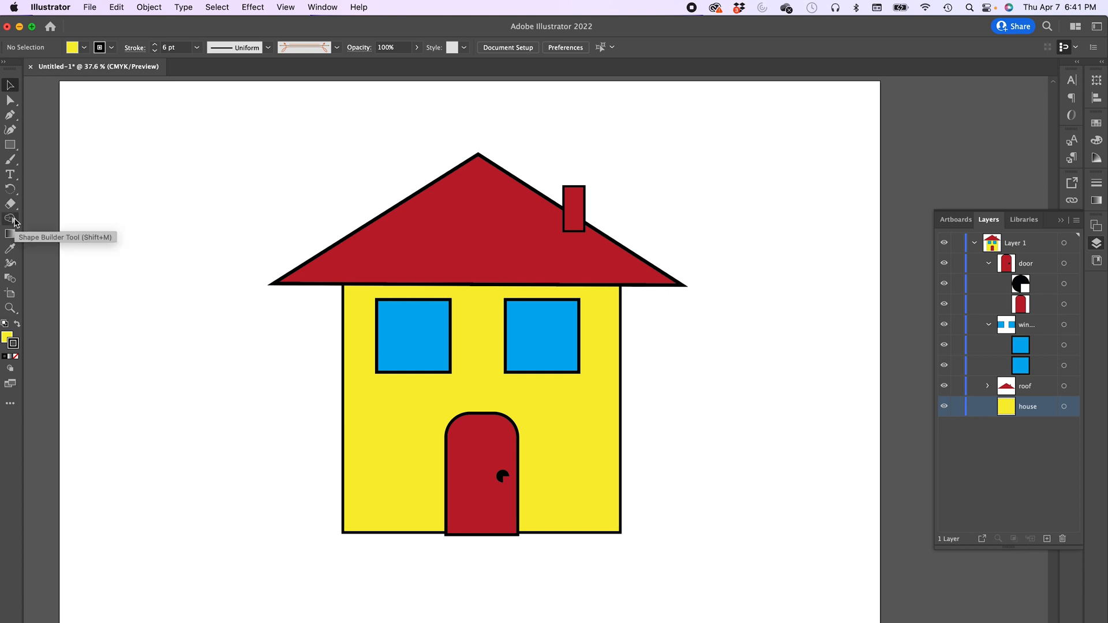
- Merge the chimney and roof into a single shape with the Shape Builder tool
click(472, 236)
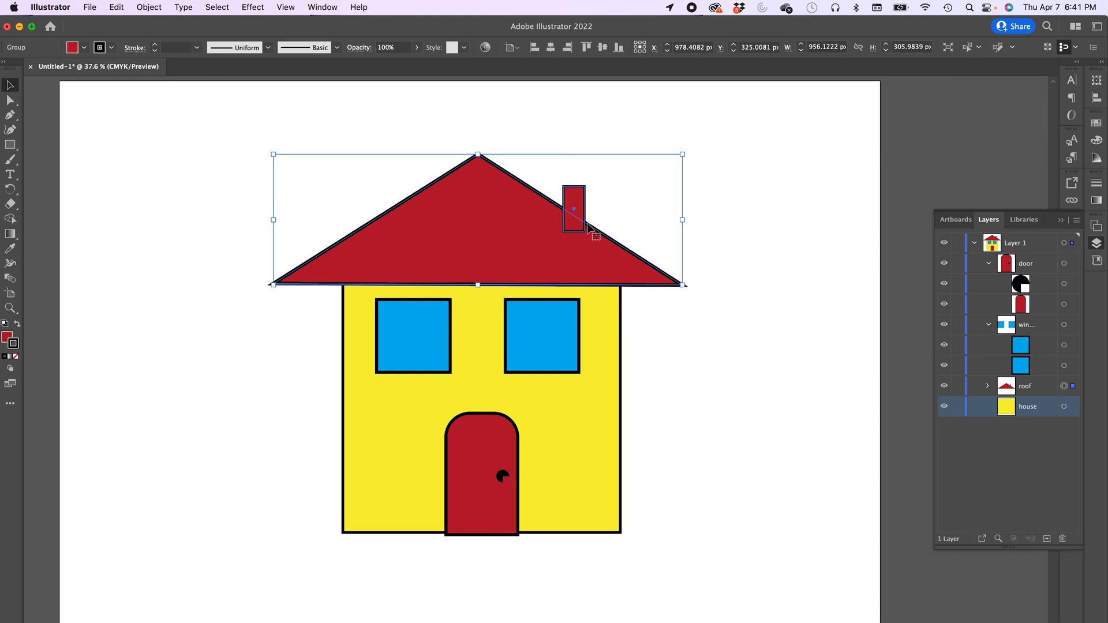
click(583, 128)
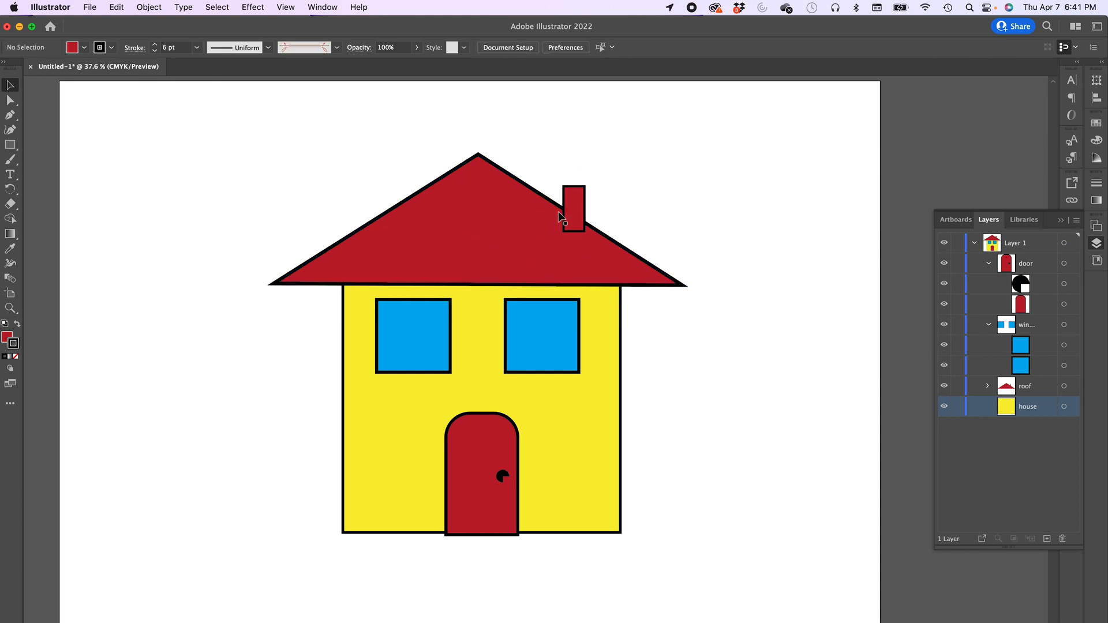
click(501, 214)
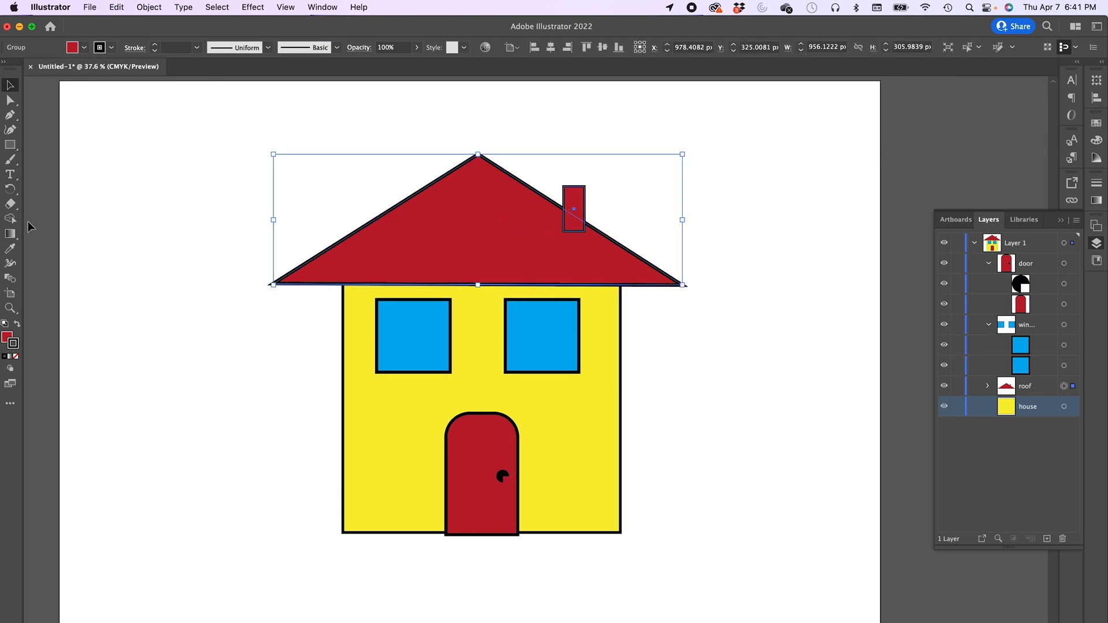
click(10, 219)
drag(548, 215, 597, 238)
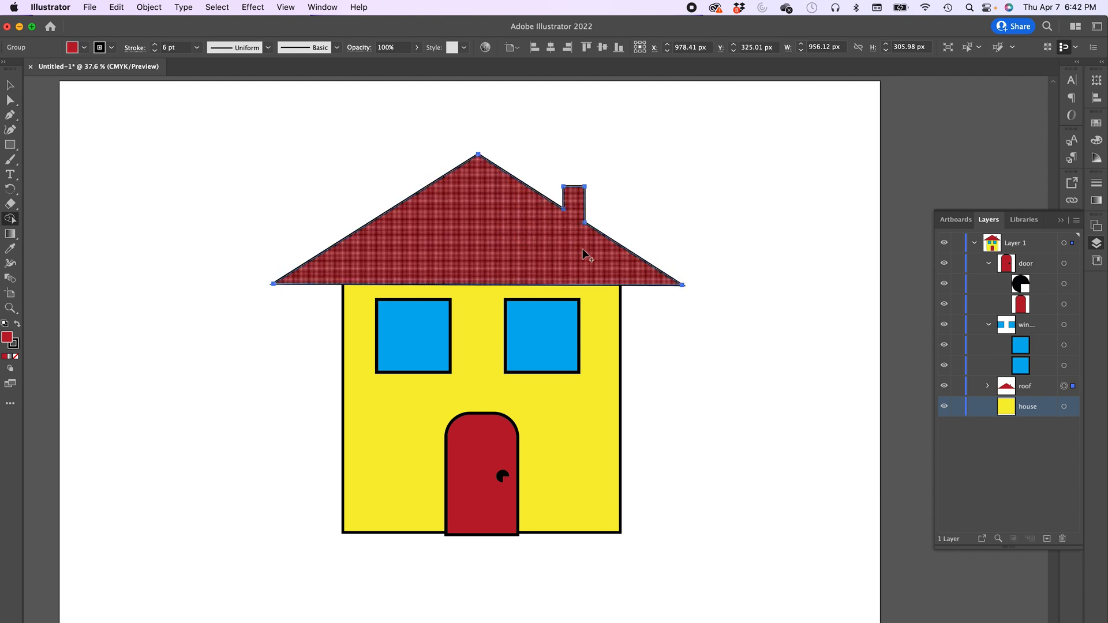
click(6, 88)
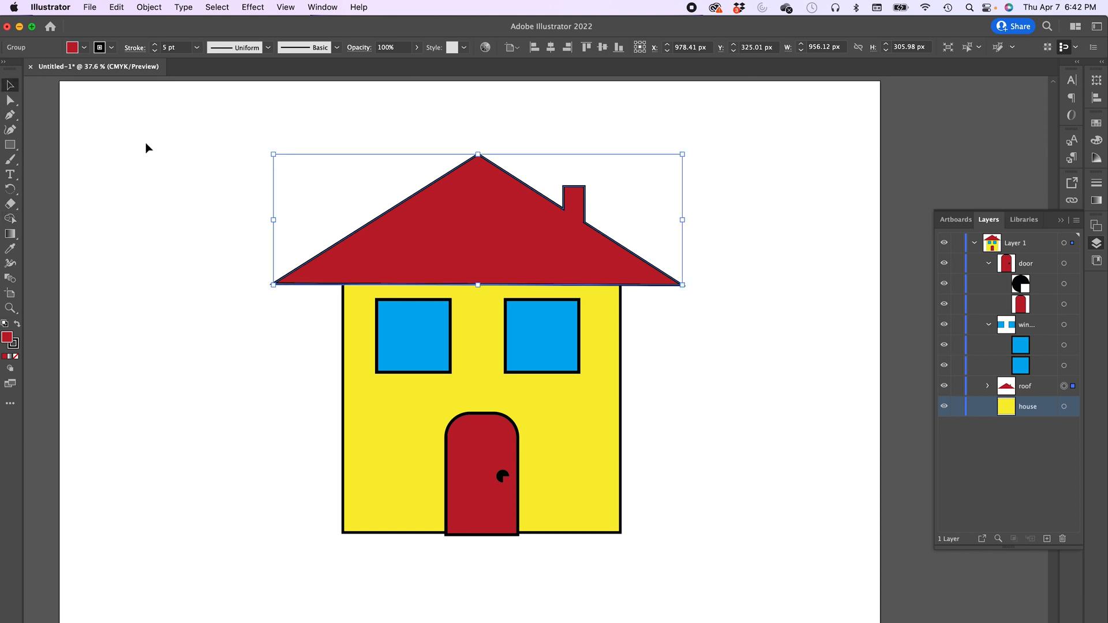
- Expand the roof group and move the merged roof shape out of it to the top of Layer 1
click(988, 386)
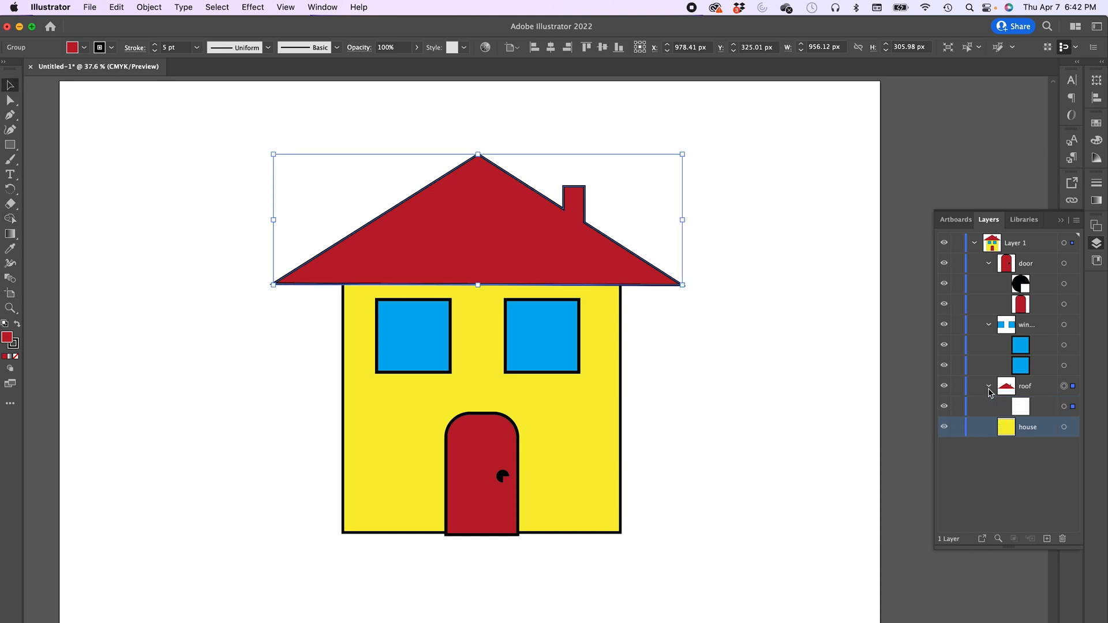
click(1023, 411)
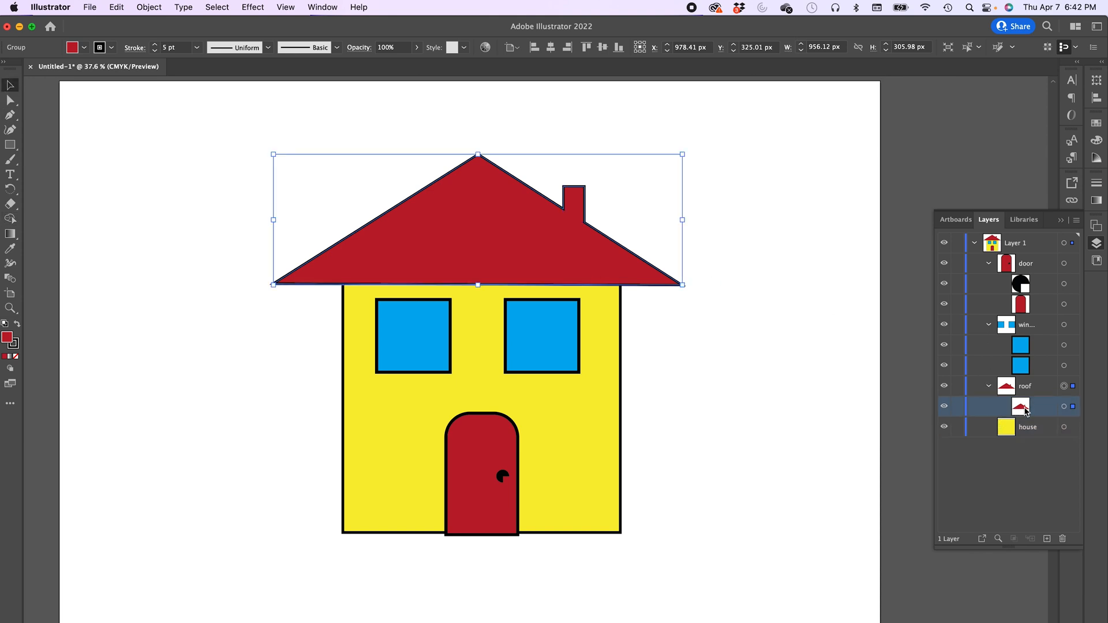
drag(1023, 410, 1012, 260)
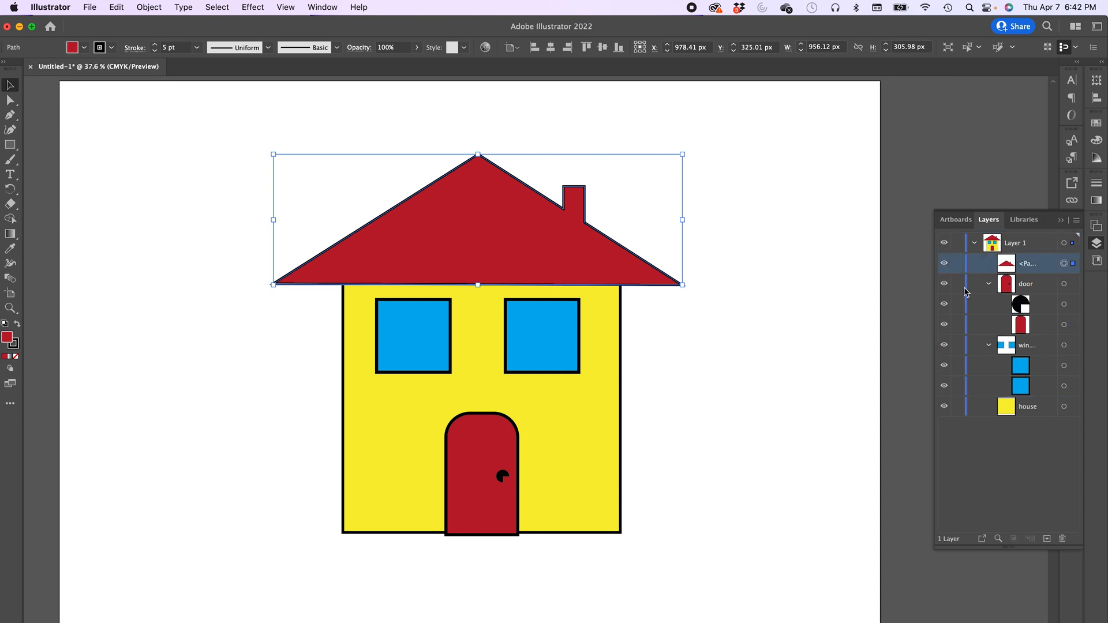
click(742, 287)
click(580, 260)
click(248, 381)
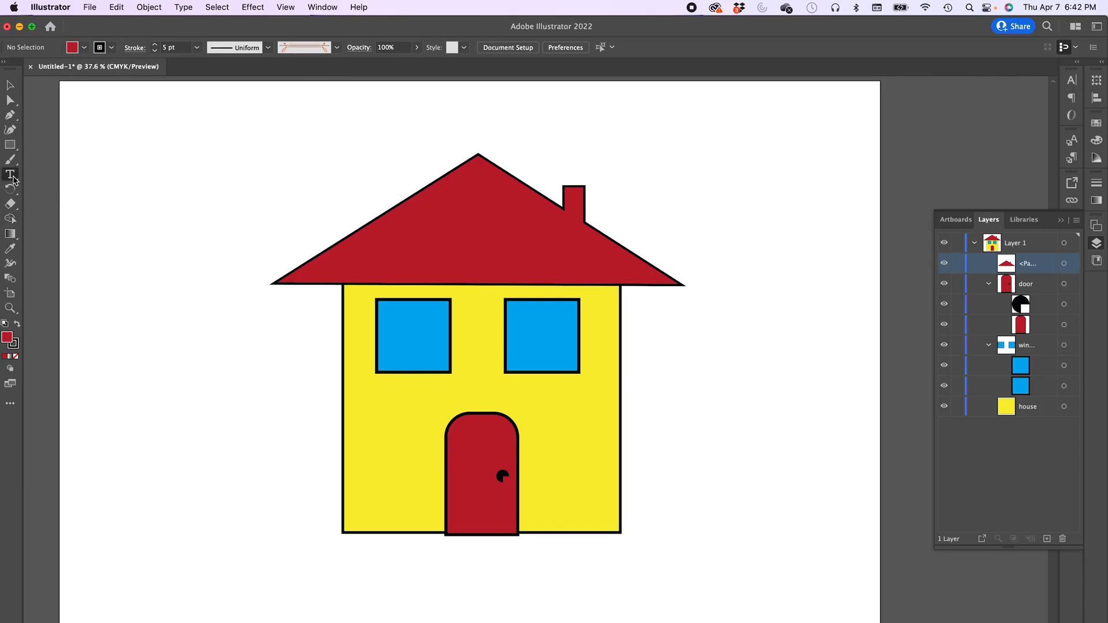
- Draw an area type frame with the Type tool in the artboard's upper-left corner
click(12, 176)
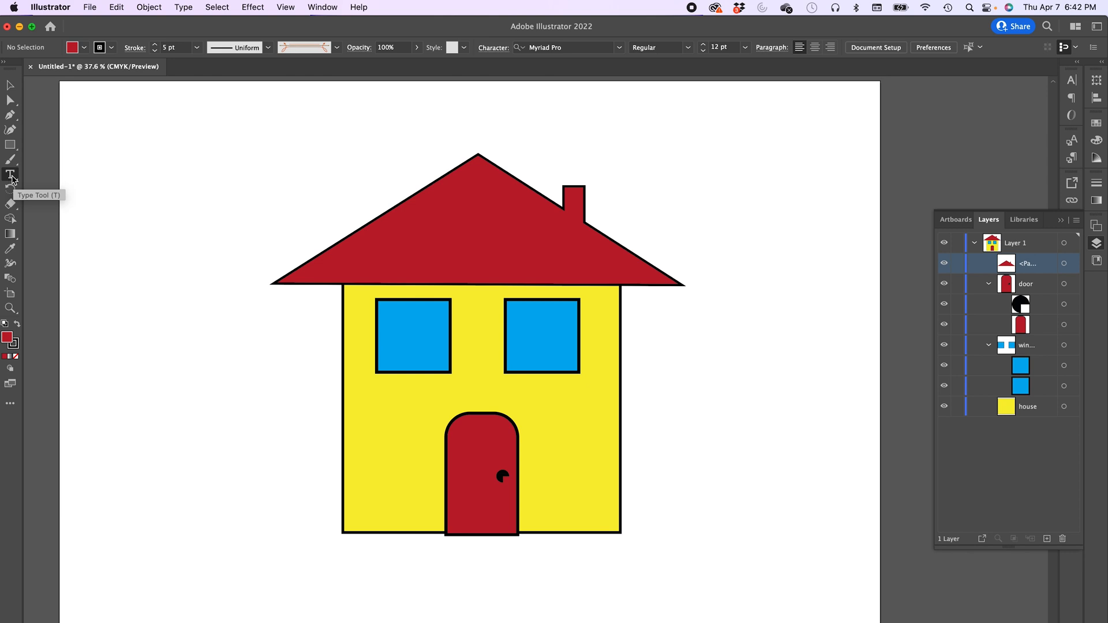
drag(141, 150, 343, 193)
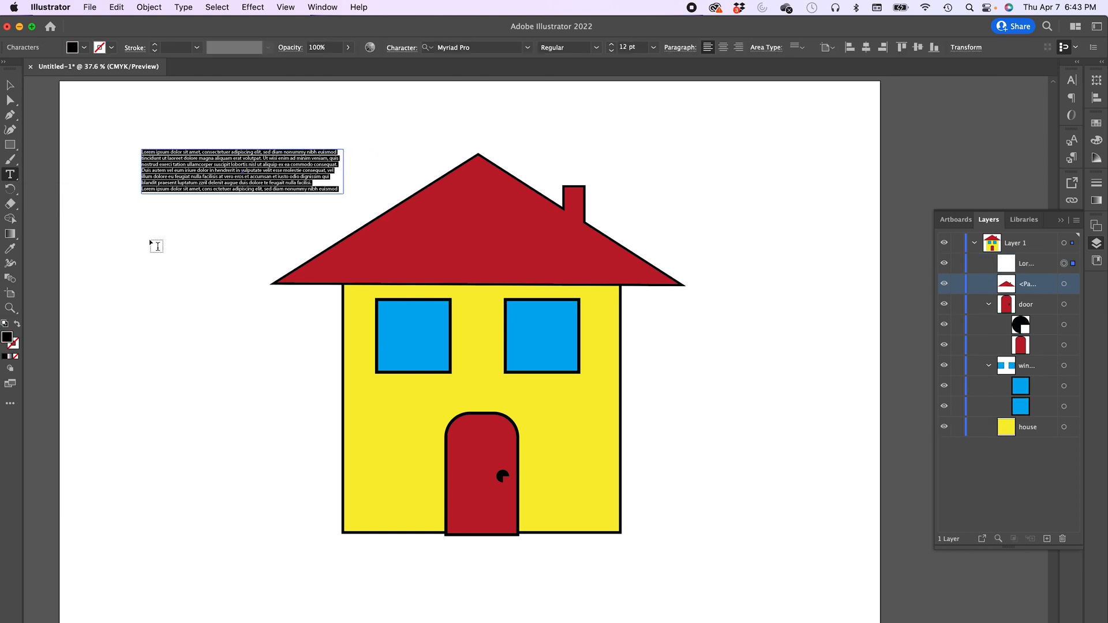
key(Escape)
- Add point text reading My House below it and delete the placeholder area text frame
click(142, 230)
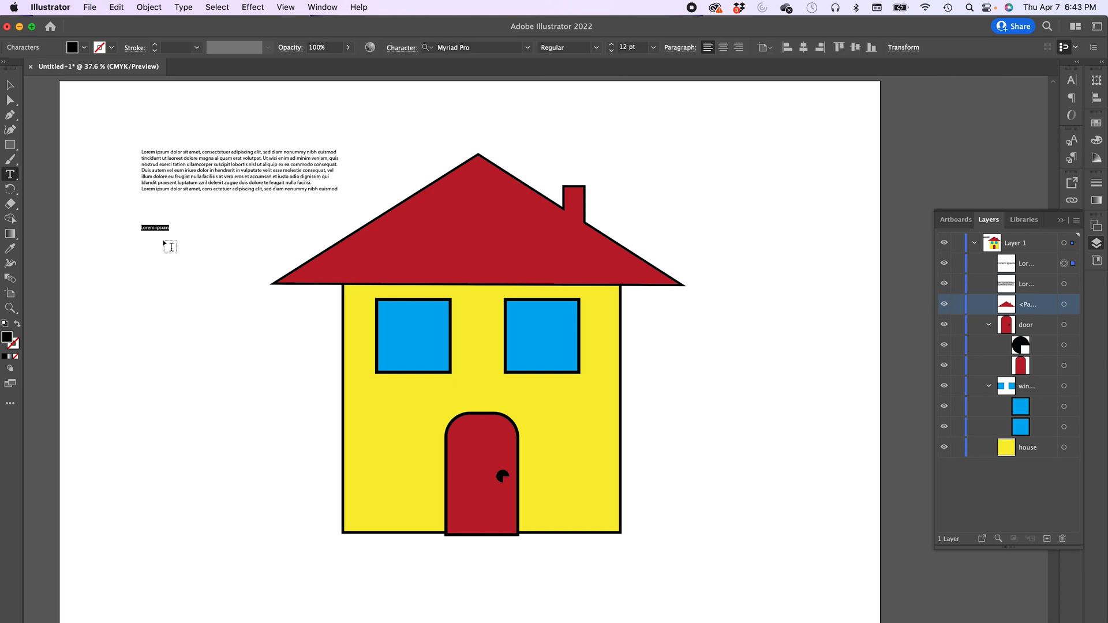
text(My House)
key(Escape)
click(209, 162)
key(Delete)
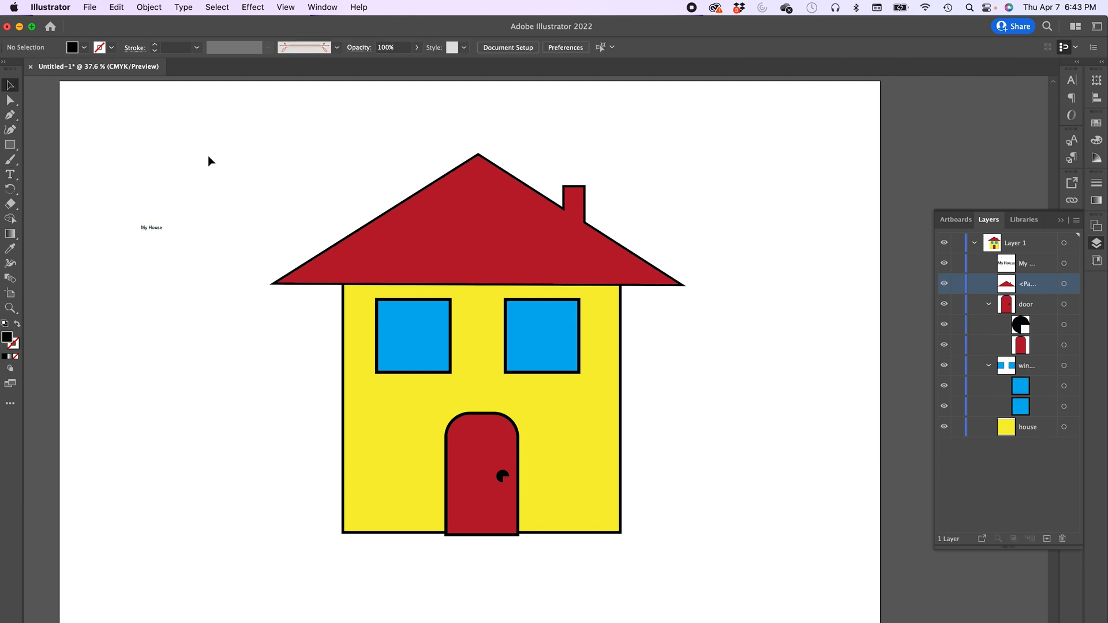
- Scale the My House text up to about 78 pt
click(153, 228)
drag(163, 234, 322, 296)
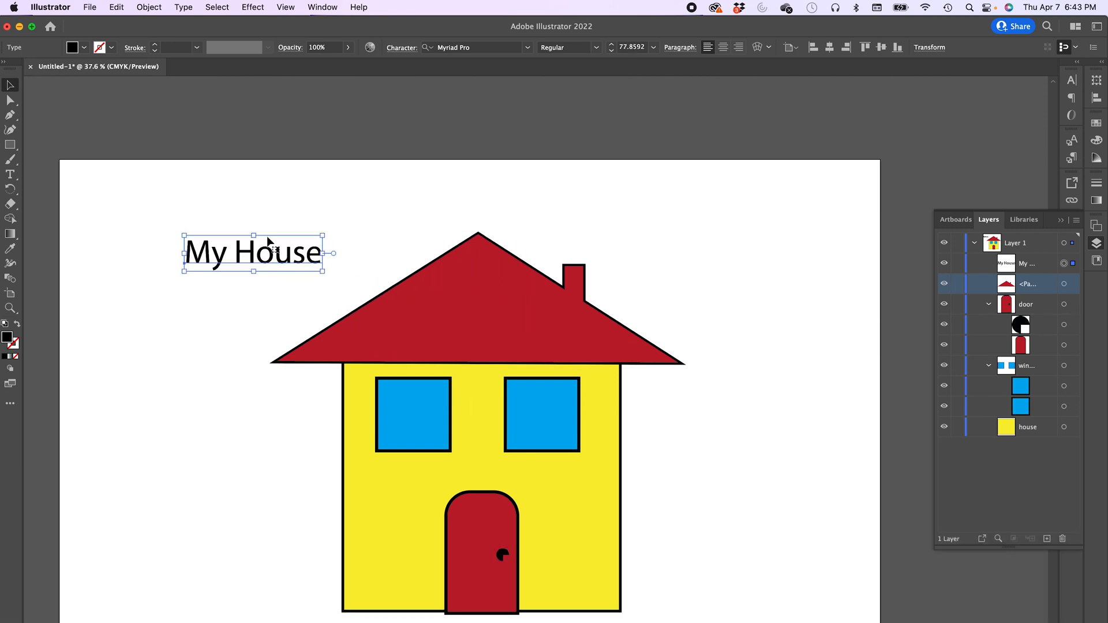
- Set the My House text's font style to Myriad Pro Semibold
click(454, 47)
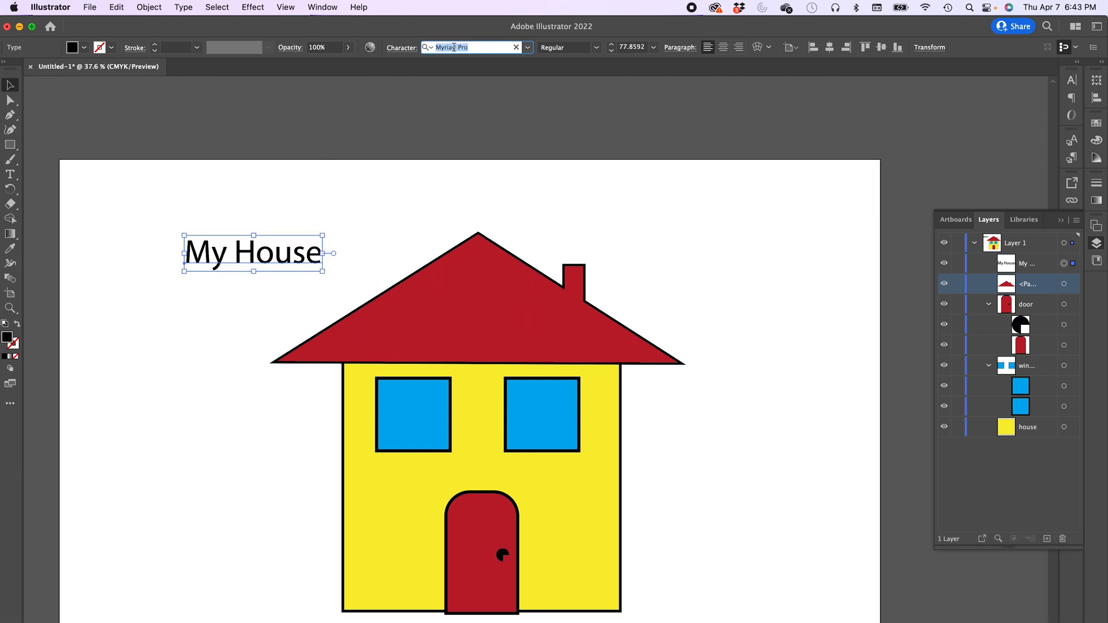
click(574, 47)
click(597, 48)
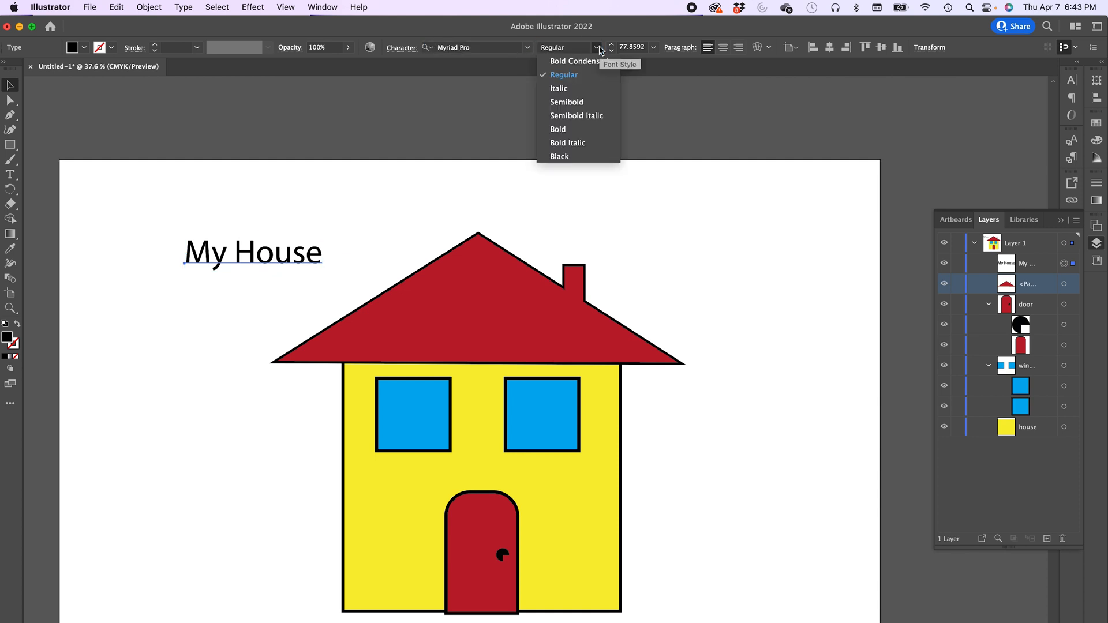
click(576, 104)
- Apply All Caps to the My House text
click(402, 47)
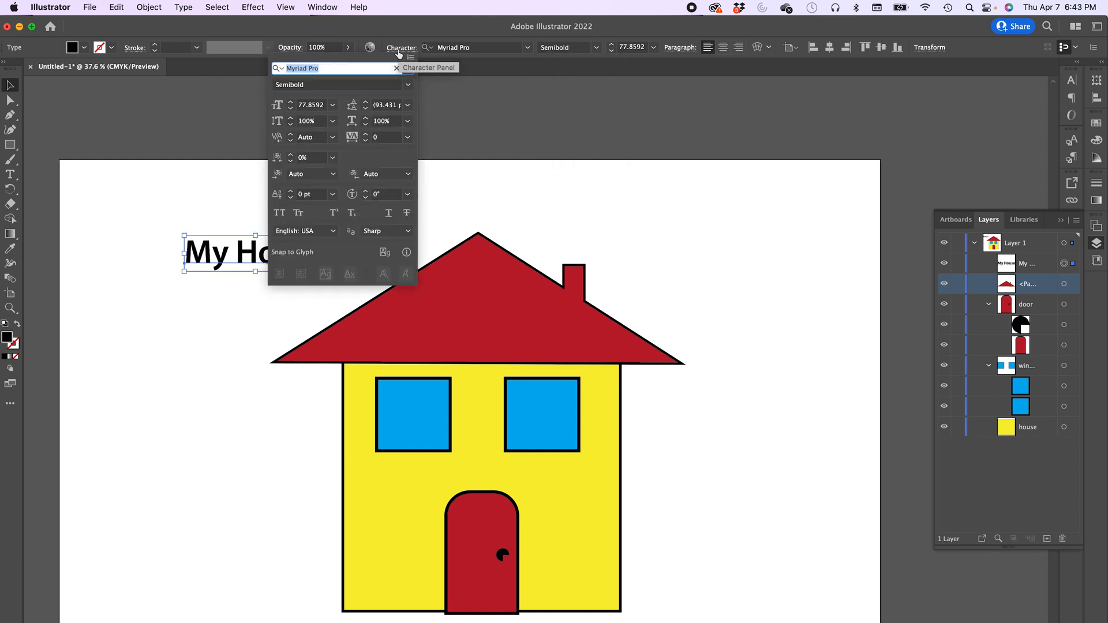
click(280, 213)
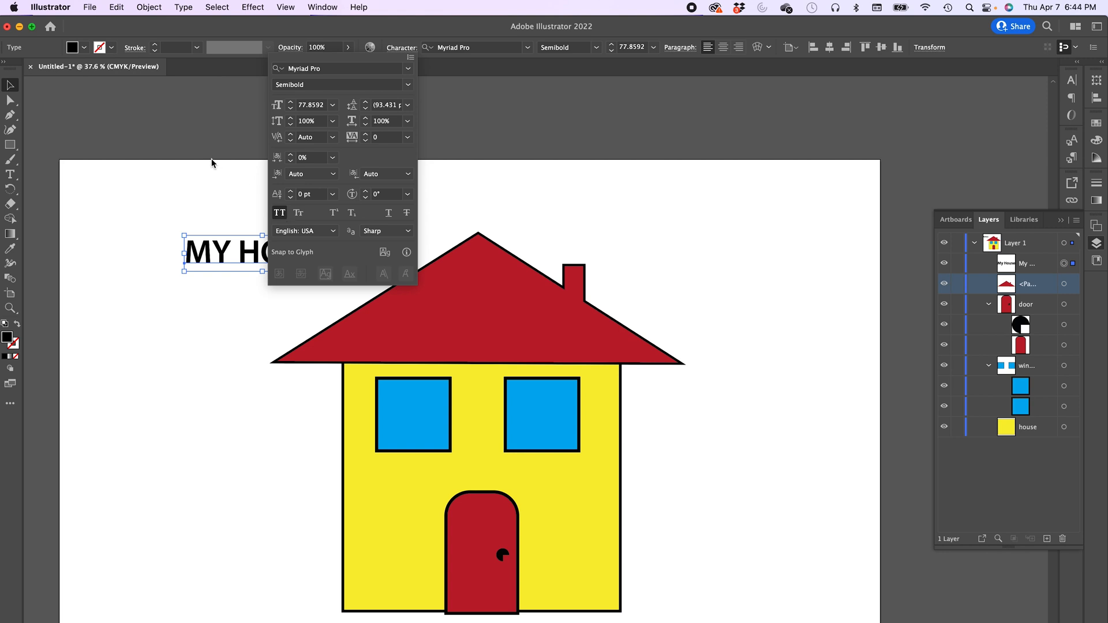
click(194, 137)
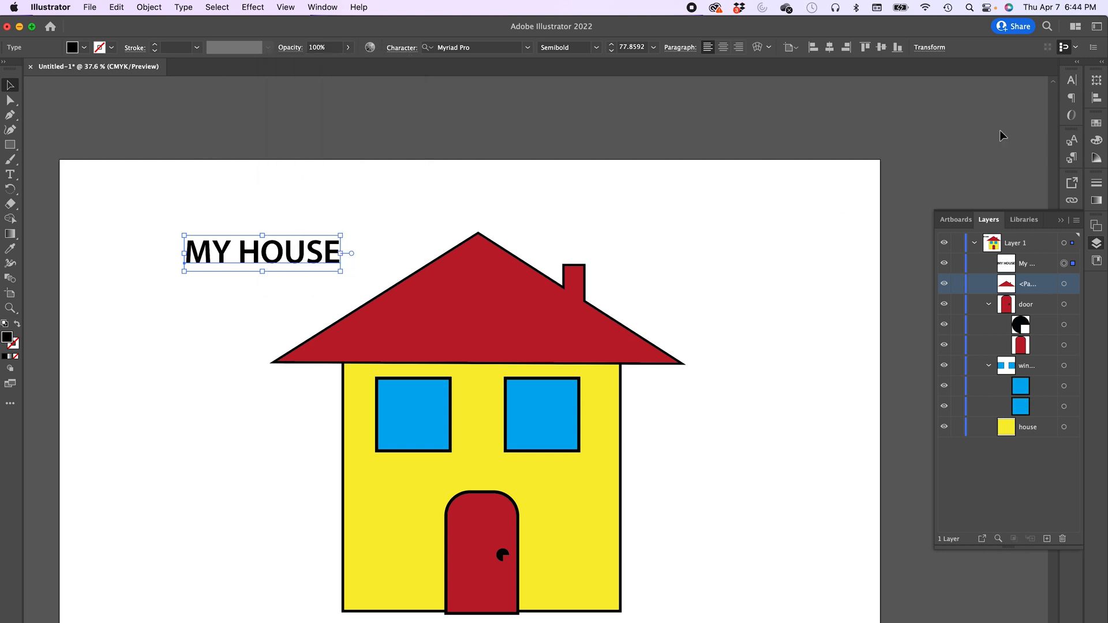
- Collapse the docked panels and open the Character panel from the dock
click(1061, 220)
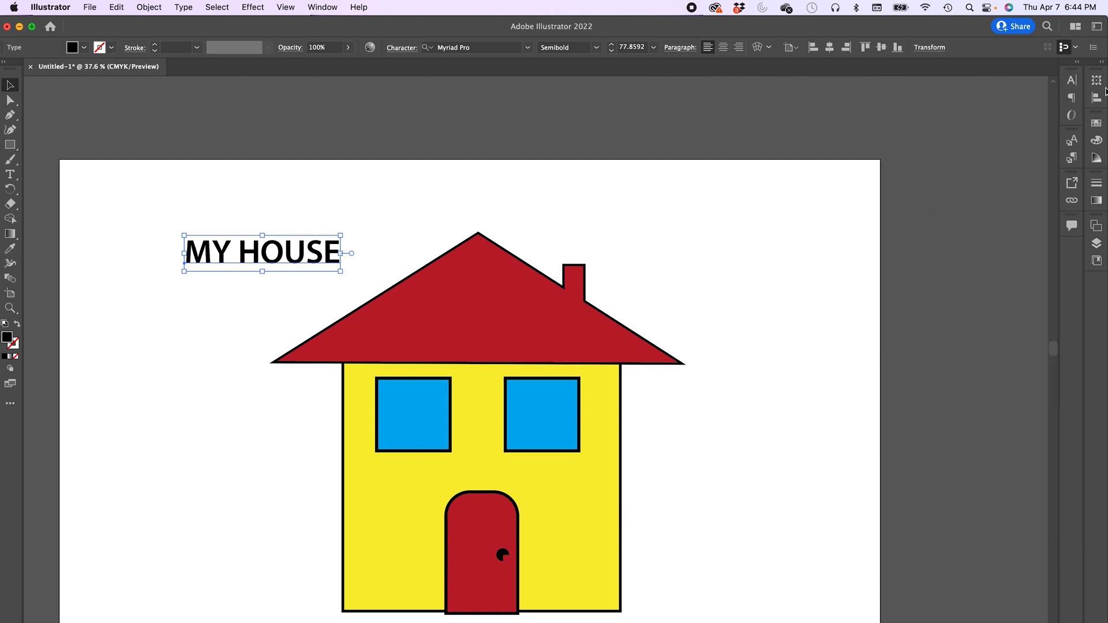
click(1074, 82)
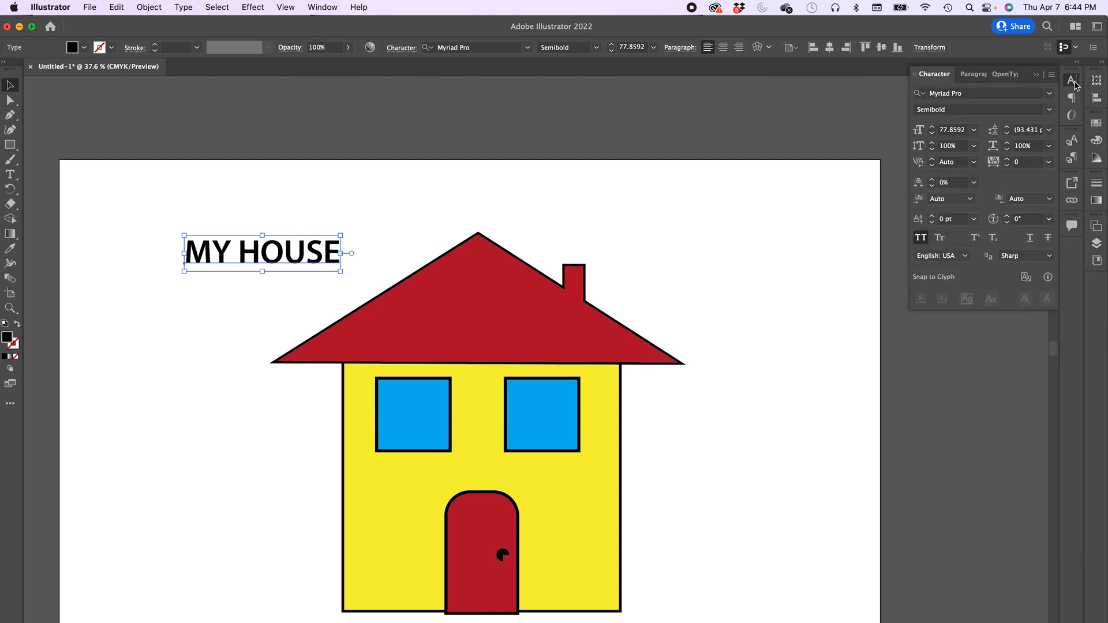
click(974, 74)
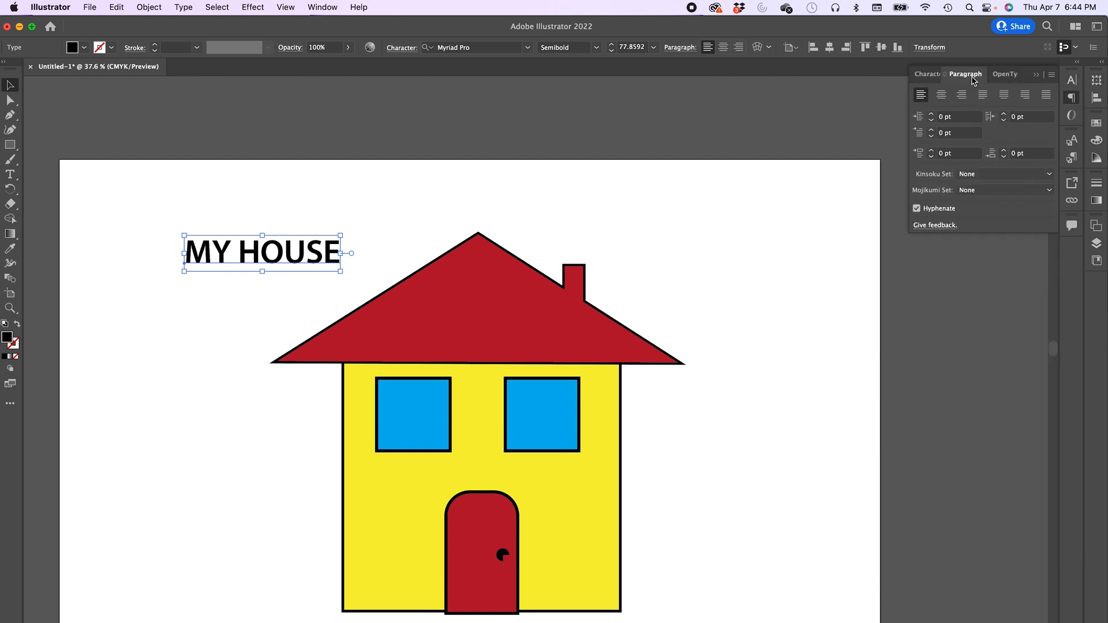
click(931, 76)
- Rotate and position the MY HOUSE text along the roof's left slope, then deselect it
drag(289, 257, 348, 271)
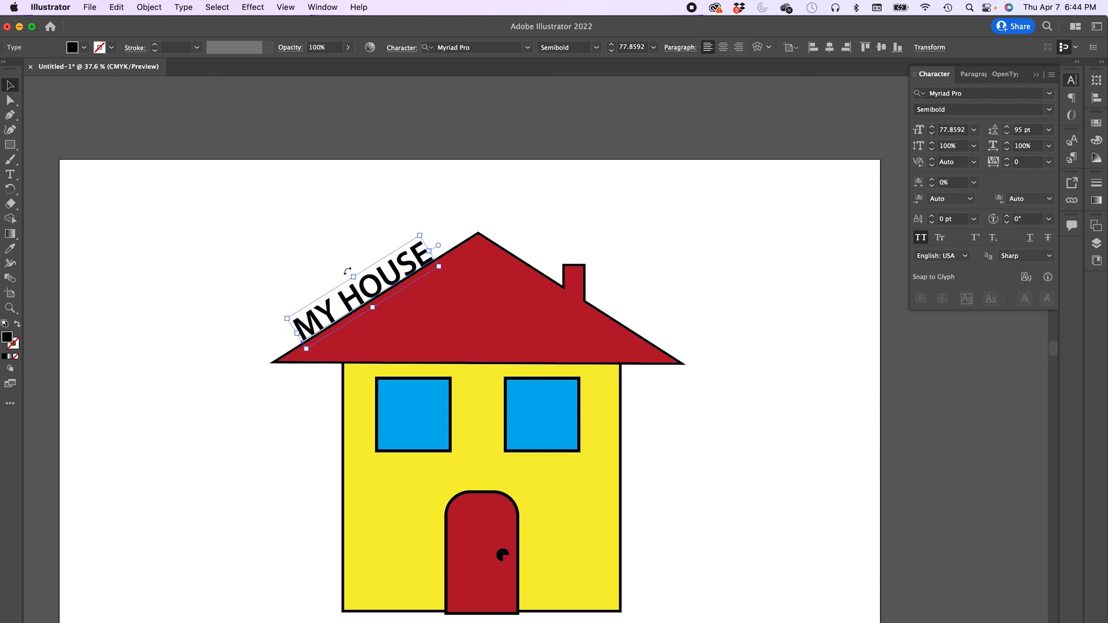
click(291, 272)
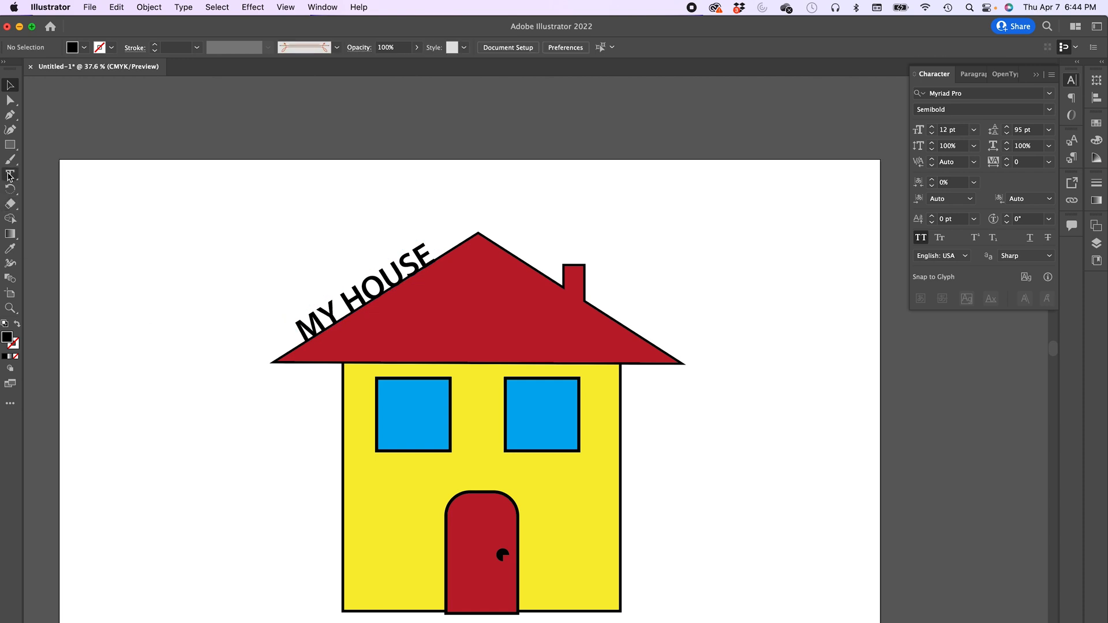
- Add point text reading WELCOME on the house front above the door
click(10, 174)
click(404, 476)
text(WELCOME)
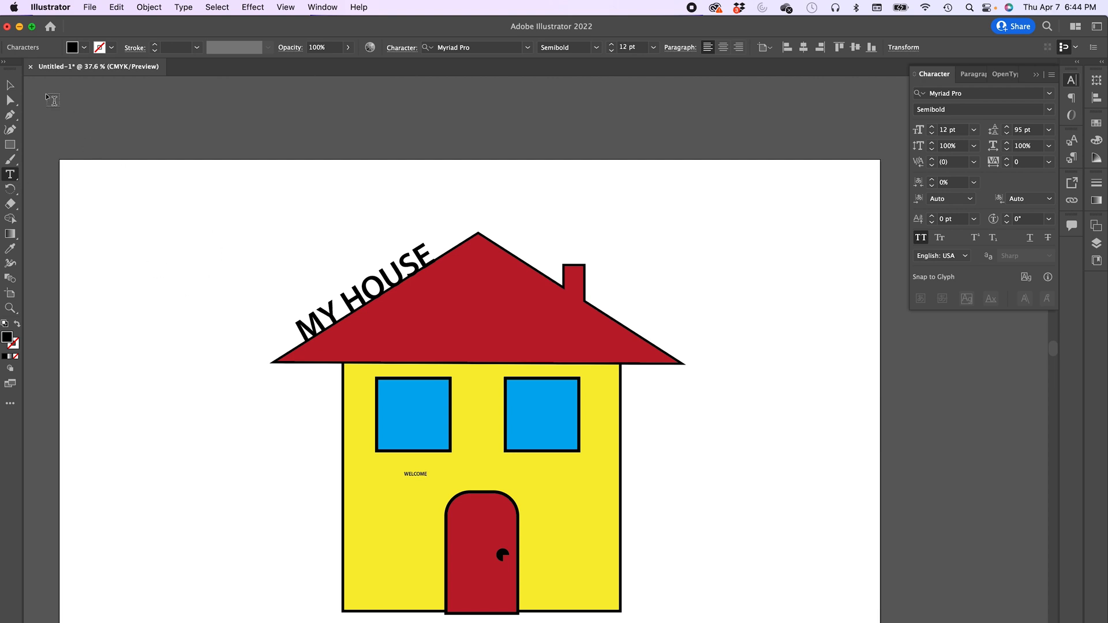
- Scale the WELCOME text up to about 37 pt above the door
click(10, 85)
drag(427, 480, 487, 481)
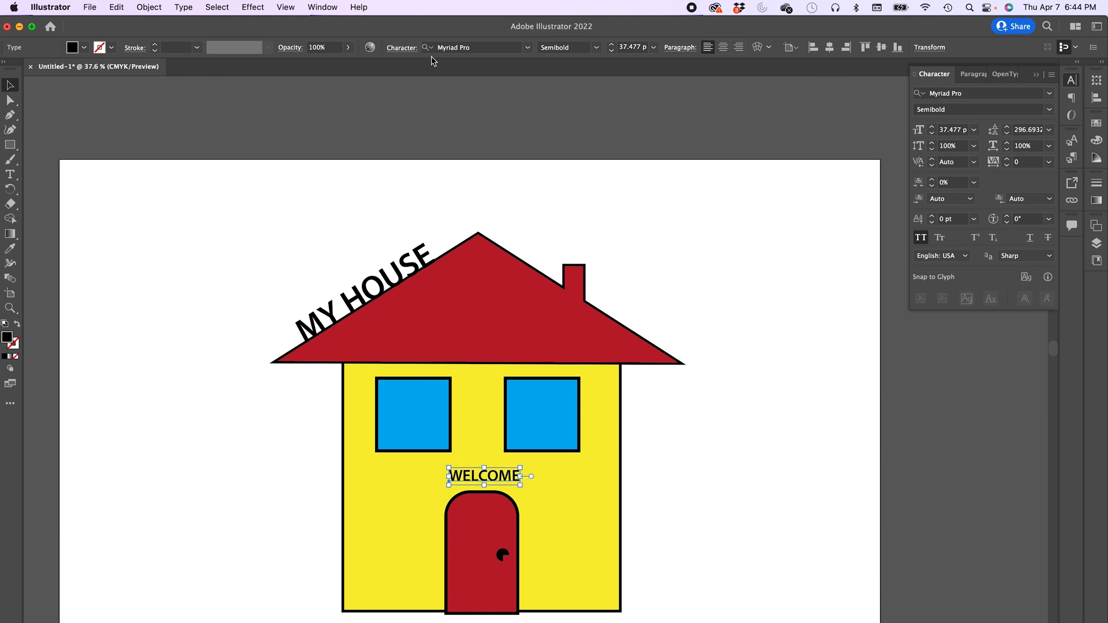
- Change the WELCOME text's font to Apple Chancery
click(527, 48)
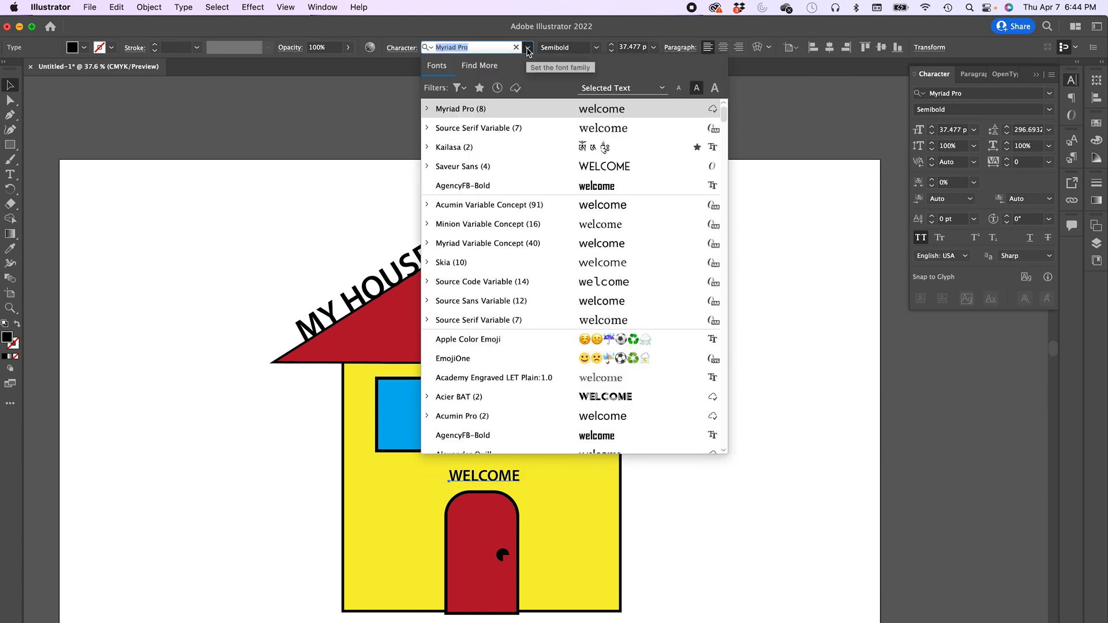
click(528, 50)
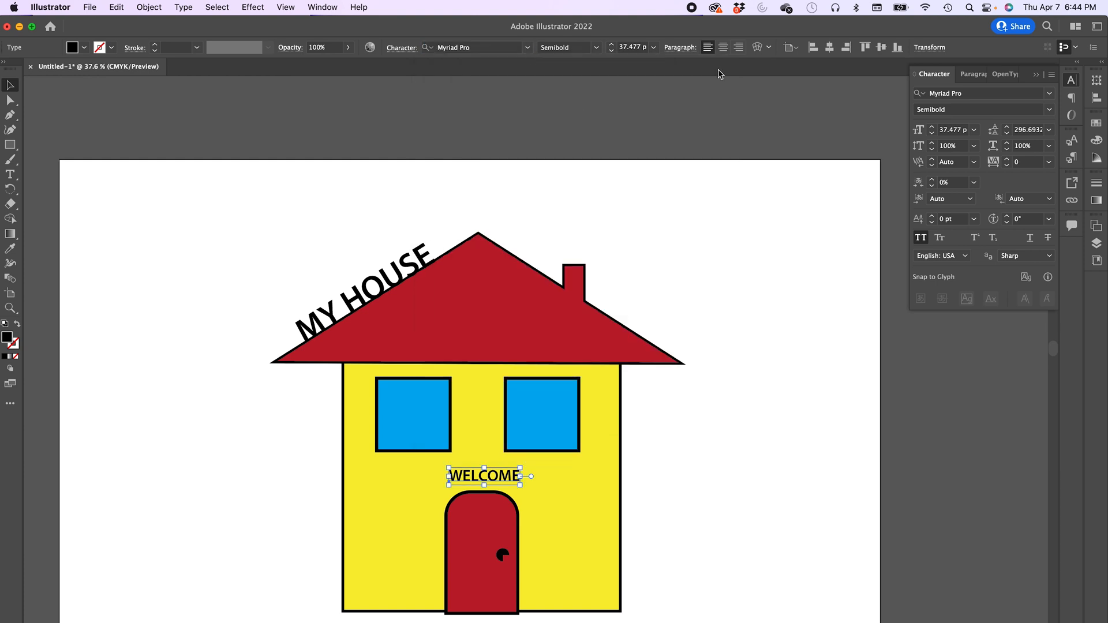
click(1050, 94)
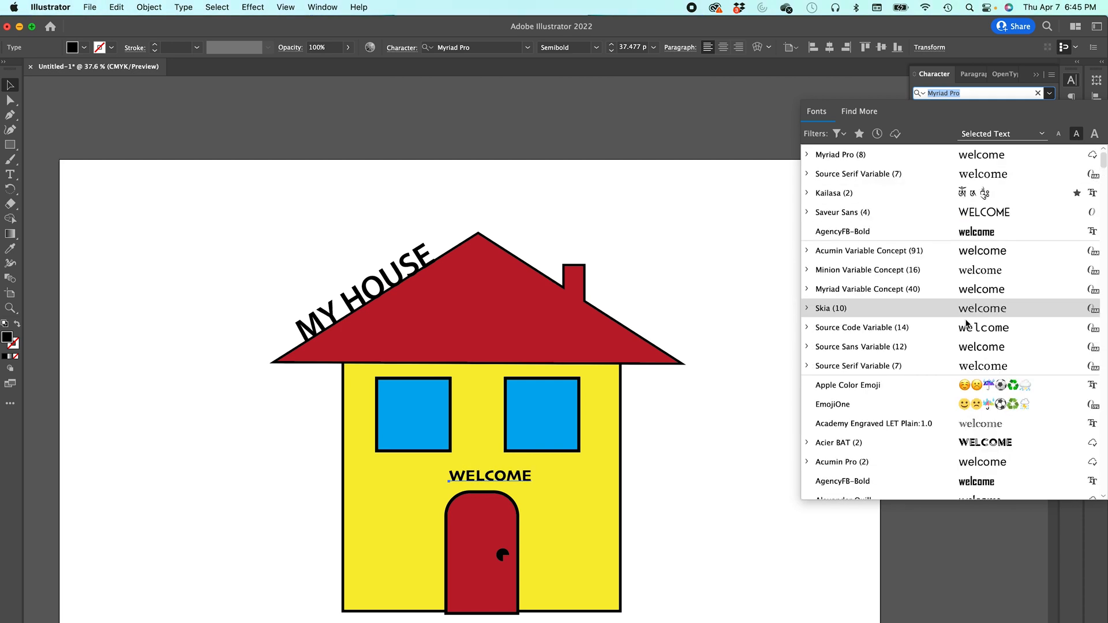
scroll(965, 318, down, 5)
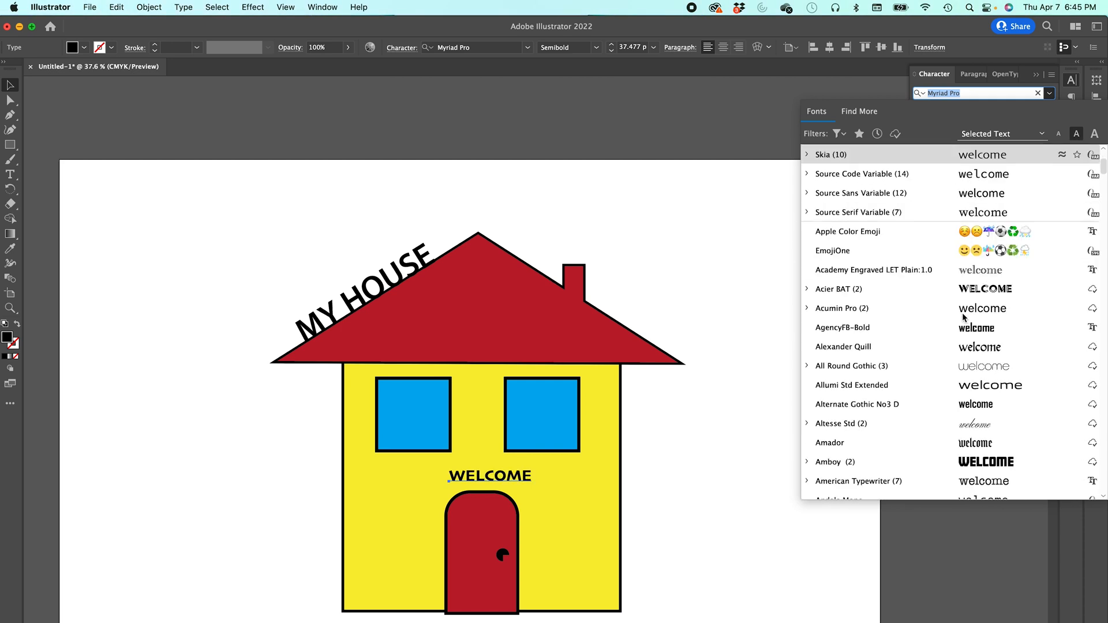
scroll(965, 319, down, 2)
scroll(976, 346, down, 5)
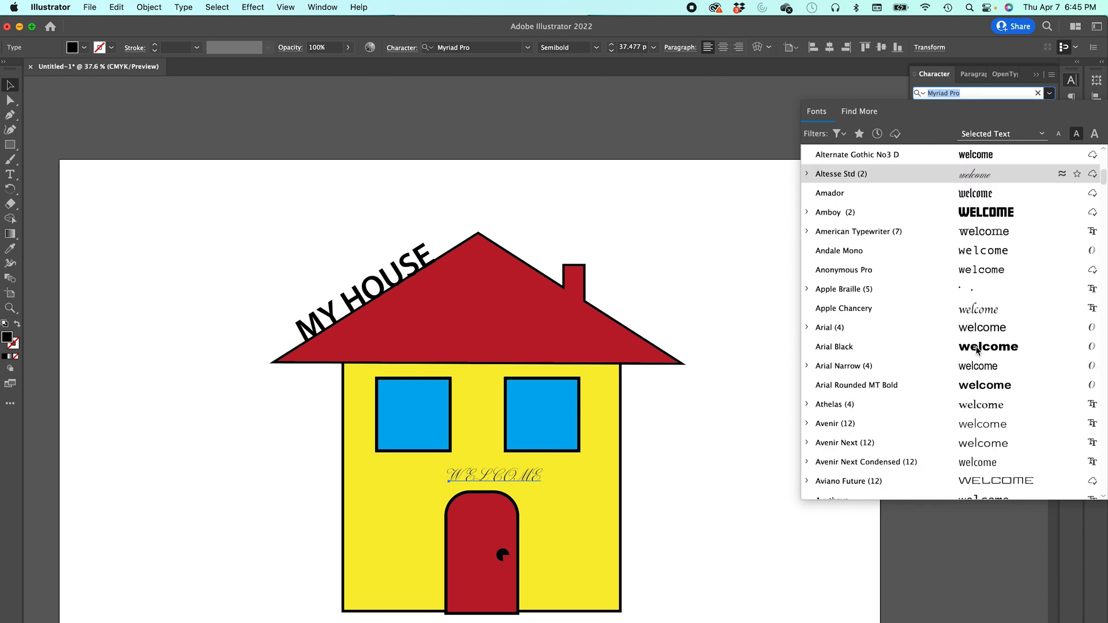
click(975, 314)
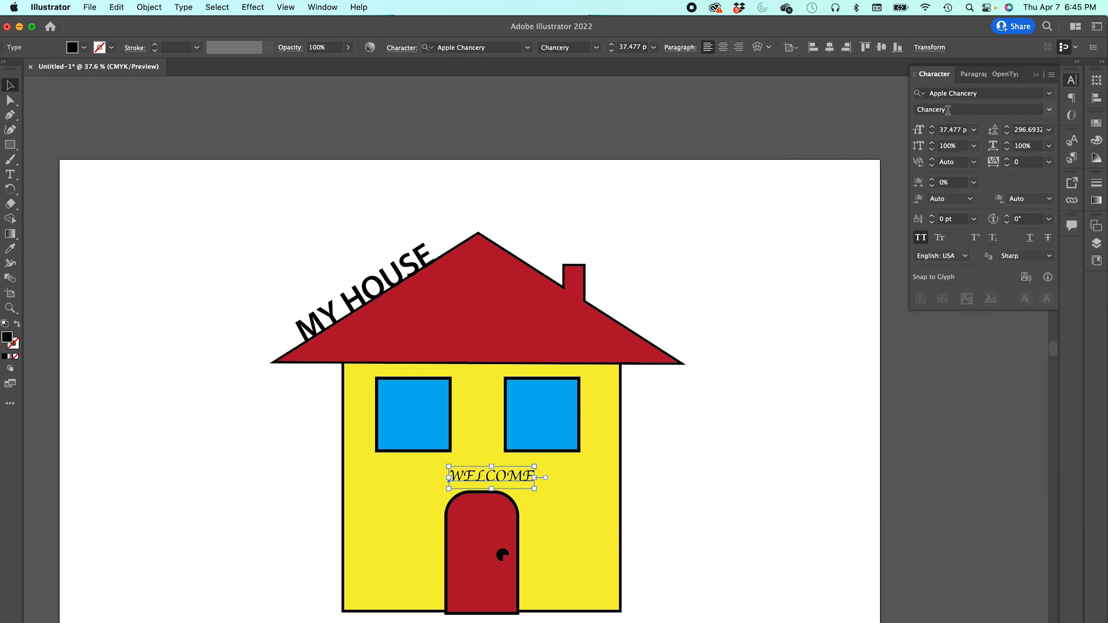
- Turn off All Caps and capitalise the first letter so the text reads Welcome
click(921, 238)
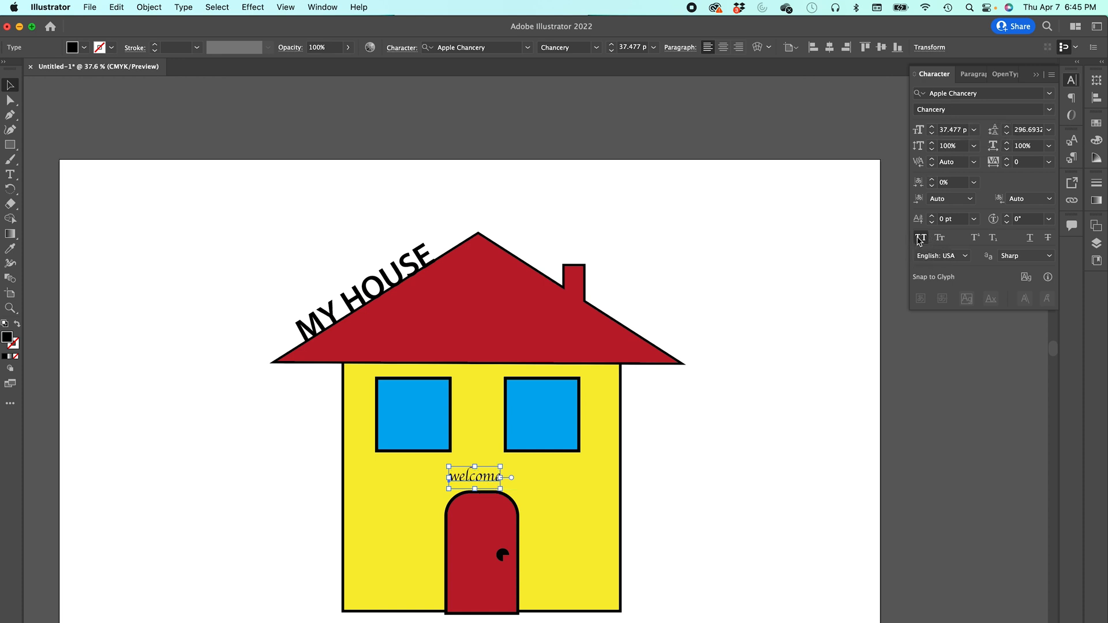
double_click(462, 478)
drag(460, 478, 444, 478)
text(W)
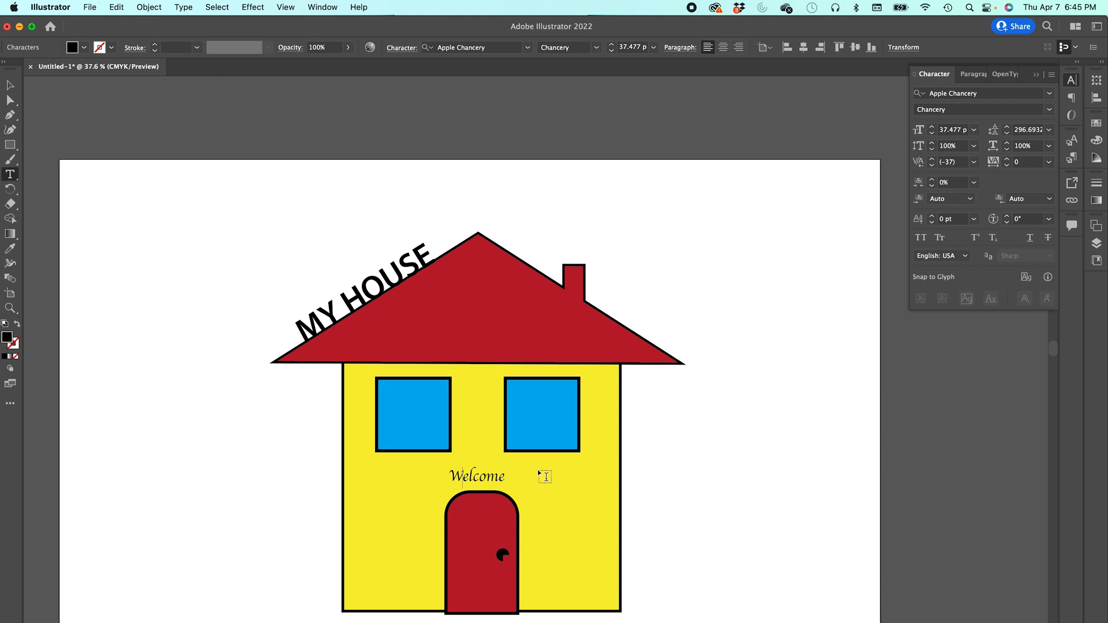
- Scale the Welcome text up to about 65 pt above the door
click(10, 85)
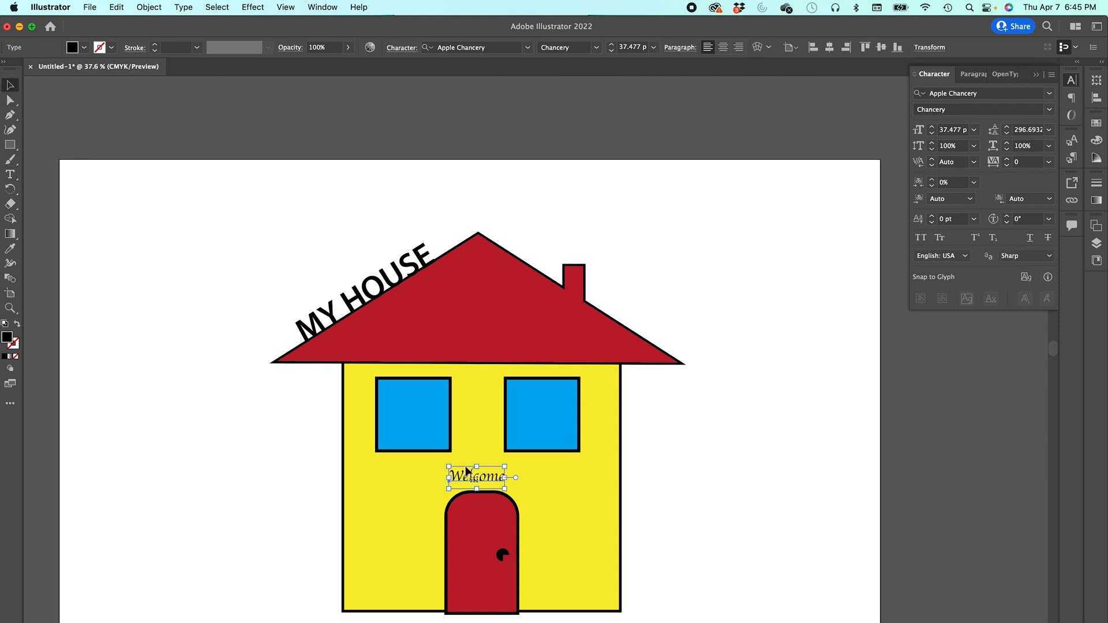
mouse_move(507, 490)
mouse_down()
mouse_move(547, 519)
mouse_move(498, 481)
mouse_up()
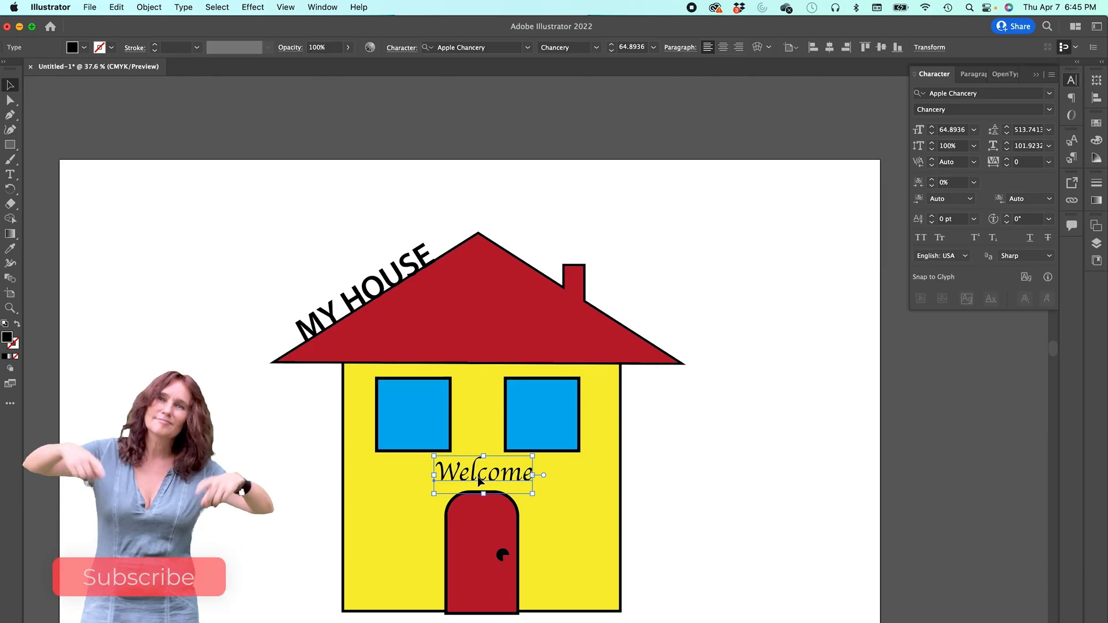
- Apply an Arc warp effect to the Welcome text from the Warp effects
click(253, 7)
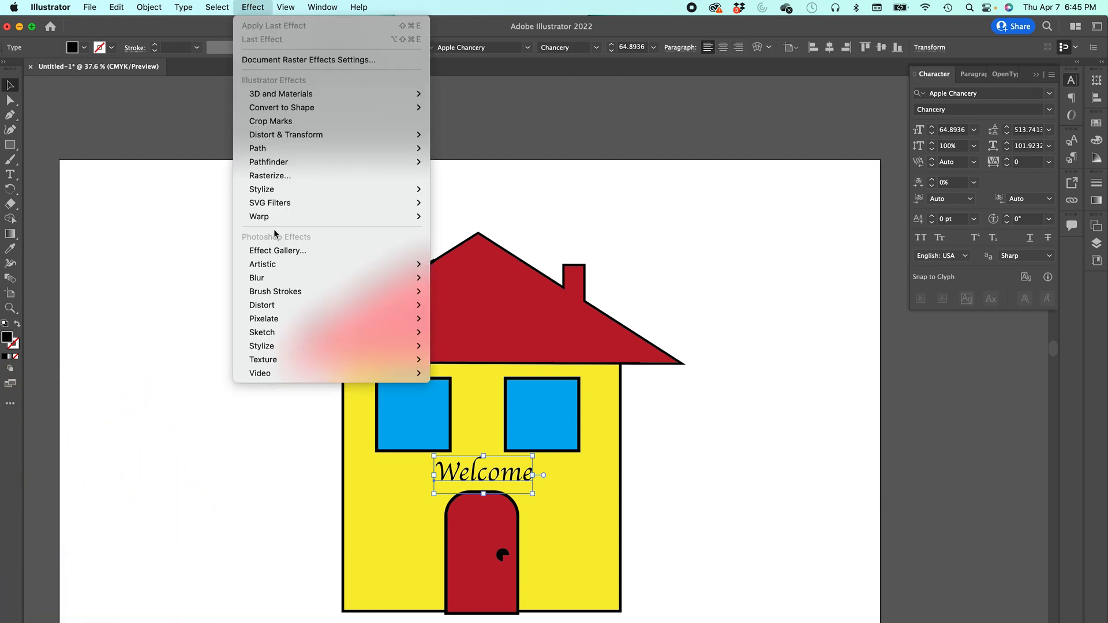
mouse_move(272, 219)
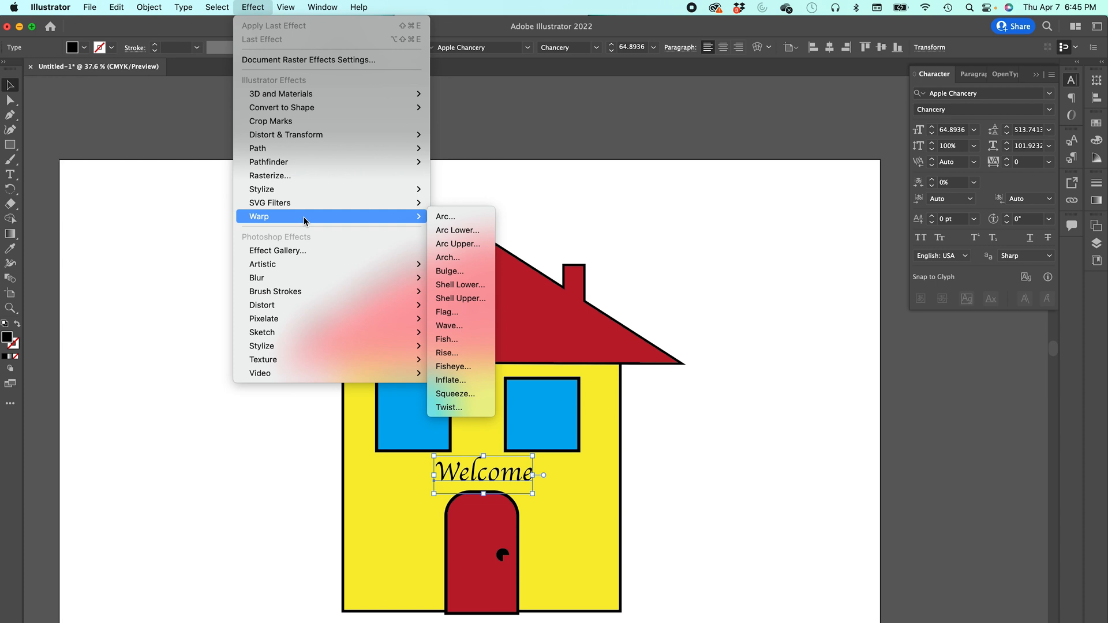
click(450, 218)
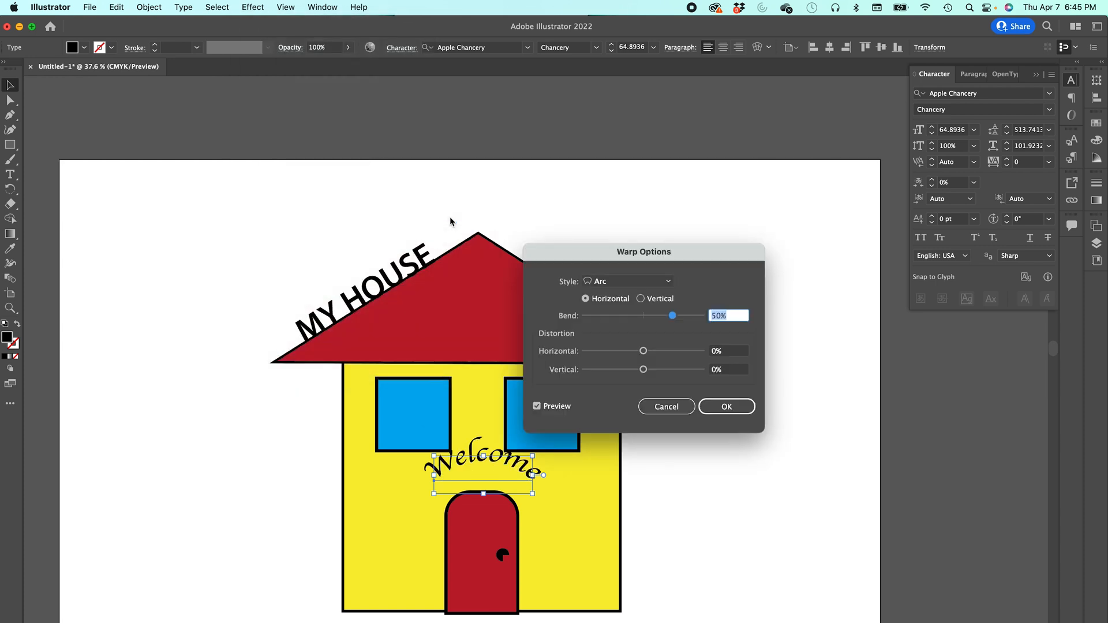
drag(635, 252, 825, 327)
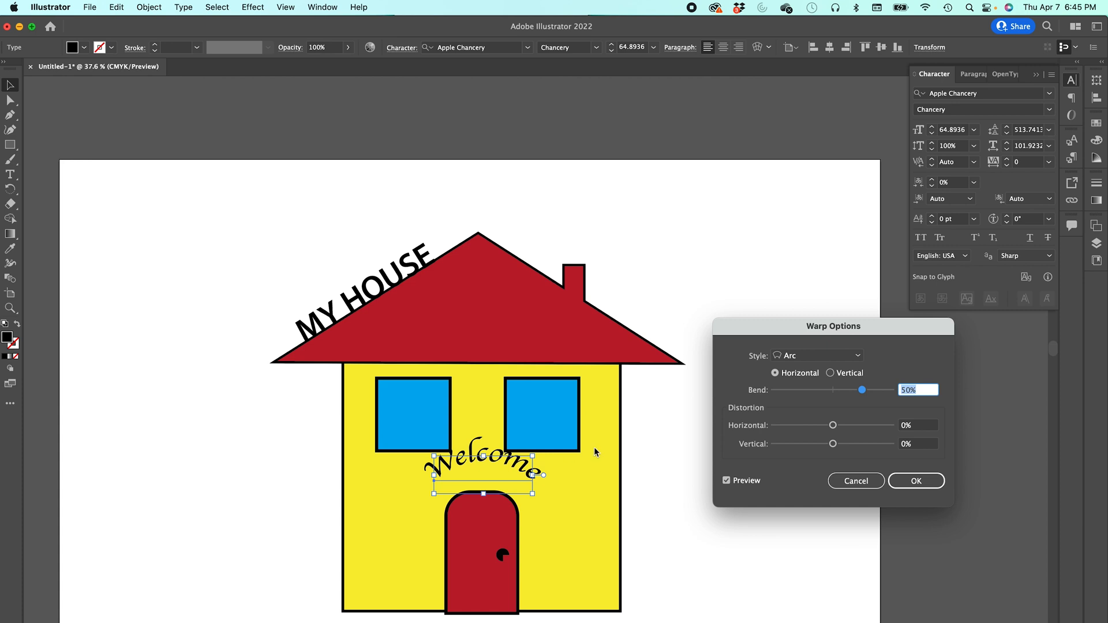
- Preview the Arc Lower, Bulge, Fish and Fisheye warp styles, then return to Arc
click(806, 362)
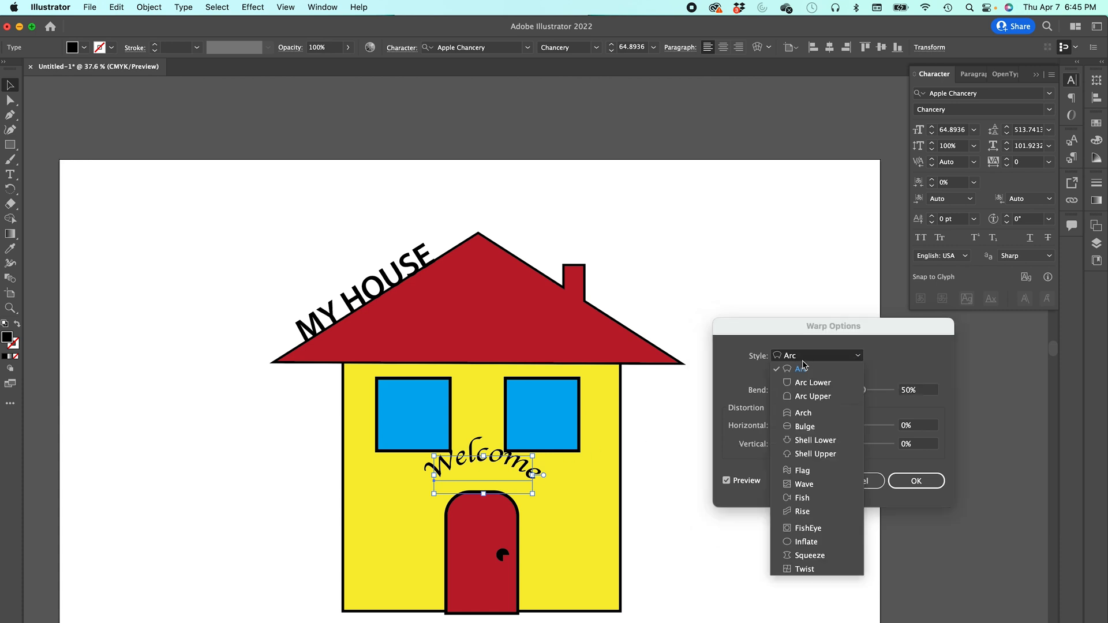
click(807, 389)
click(800, 358)
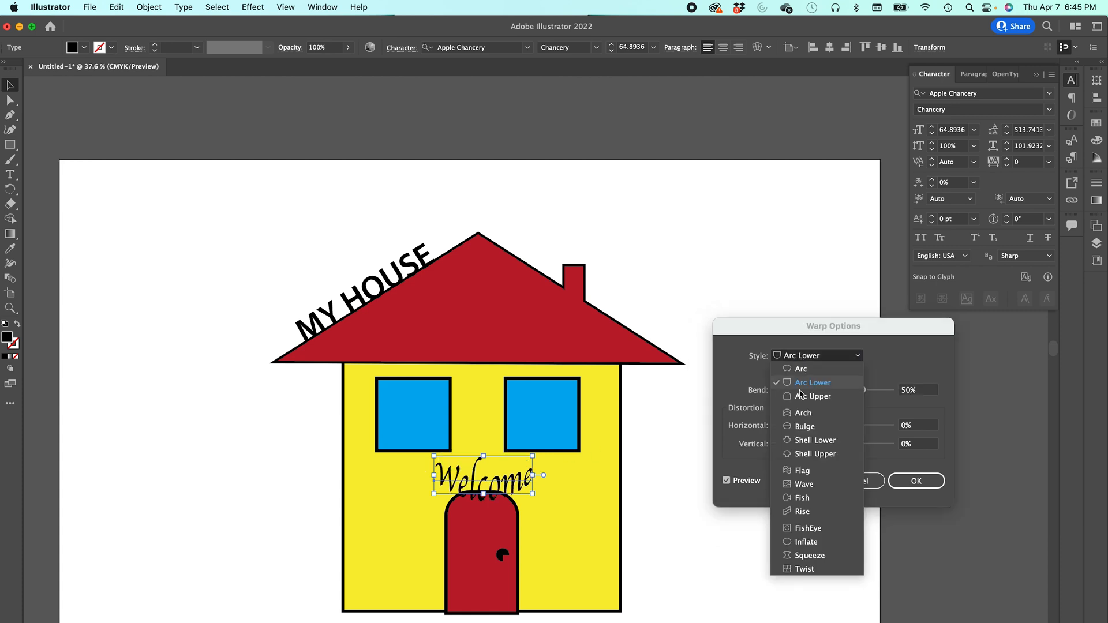
click(807, 434)
click(804, 361)
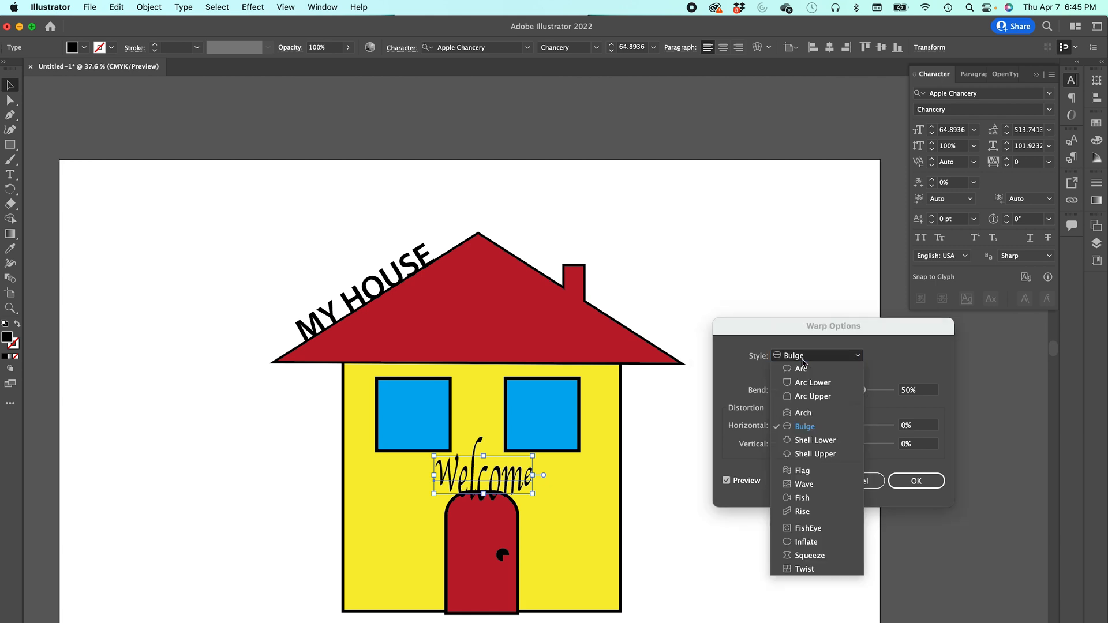
click(811, 504)
click(813, 357)
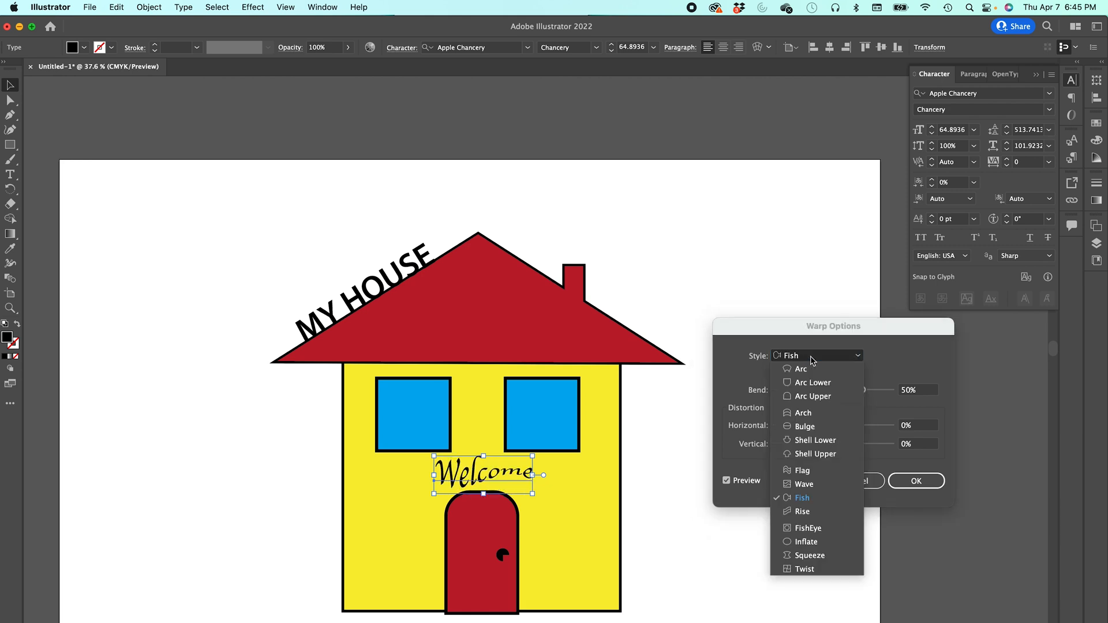
click(818, 532)
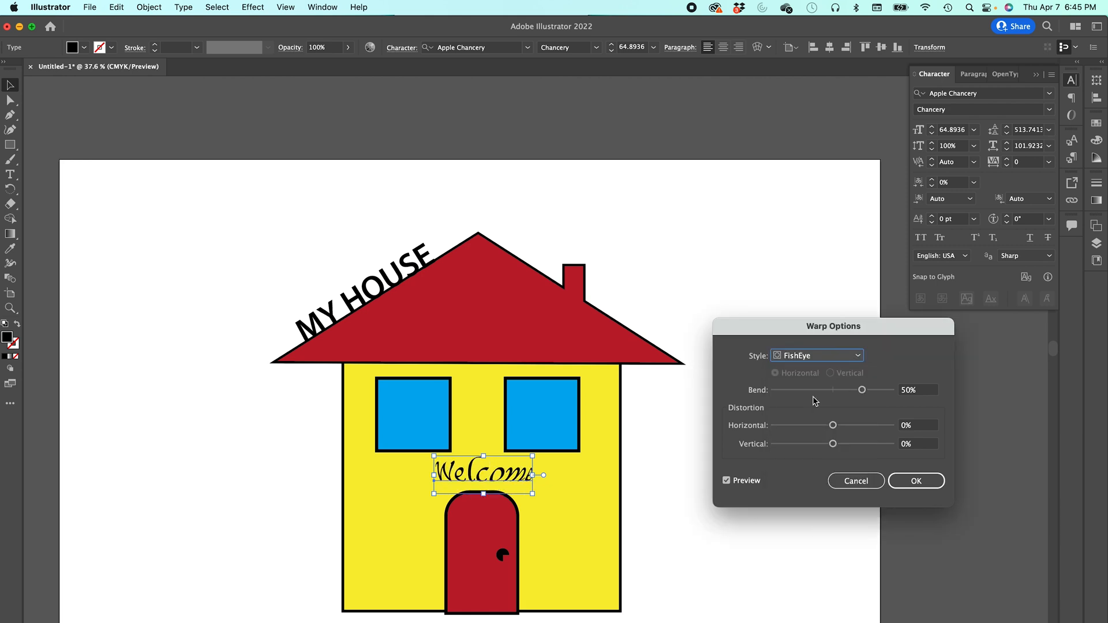
click(802, 357)
click(806, 364)
- Set the arc warp's bend to 45% with horizontal and vertical distortion of -2%, and apply it
drag(860, 391, 836, 448)
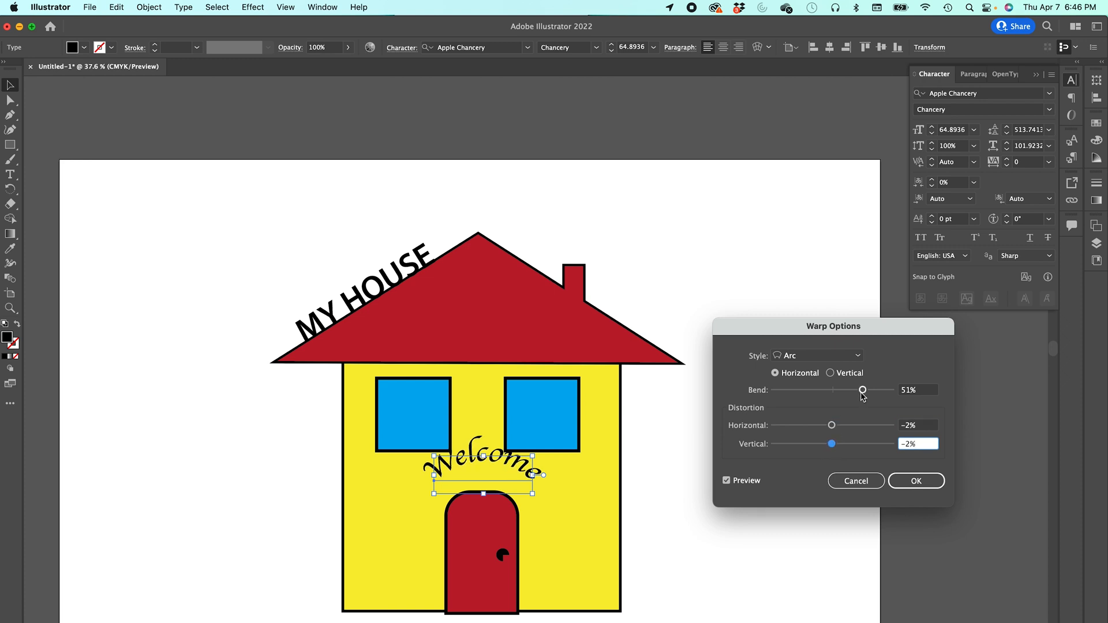
drag(862, 390, 860, 393)
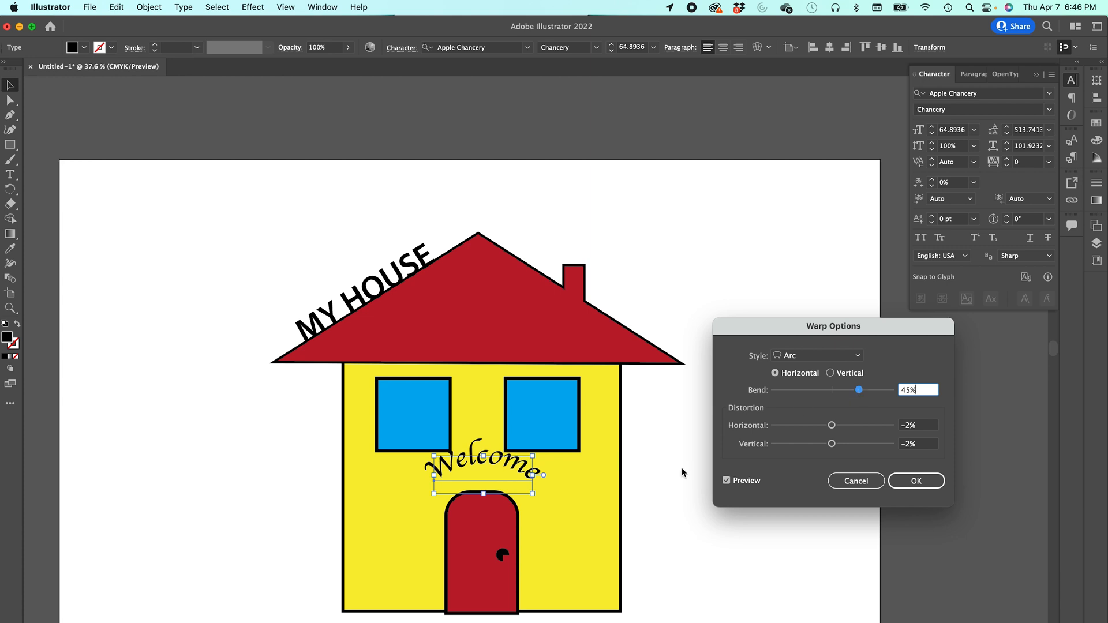
key(Return)
- Nudge the warped Welcome text slightly down toward the door and deselect it
drag(514, 474, 510, 481)
click(254, 463)
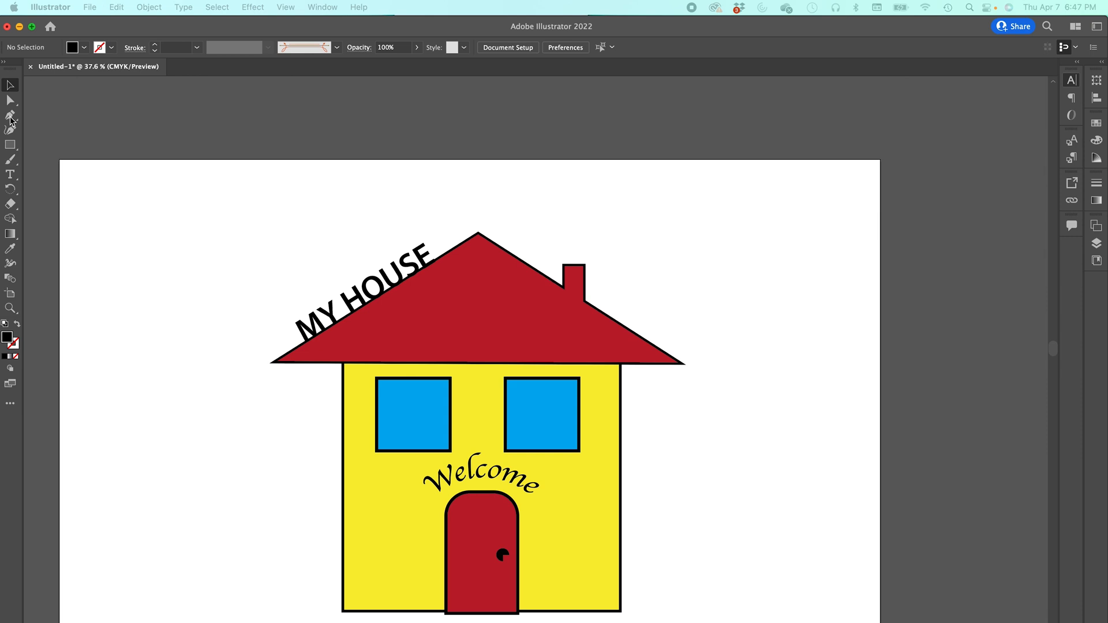
- Pick the Pen tool and place a first anchor at the left window's upper-left corner
click(10, 118)
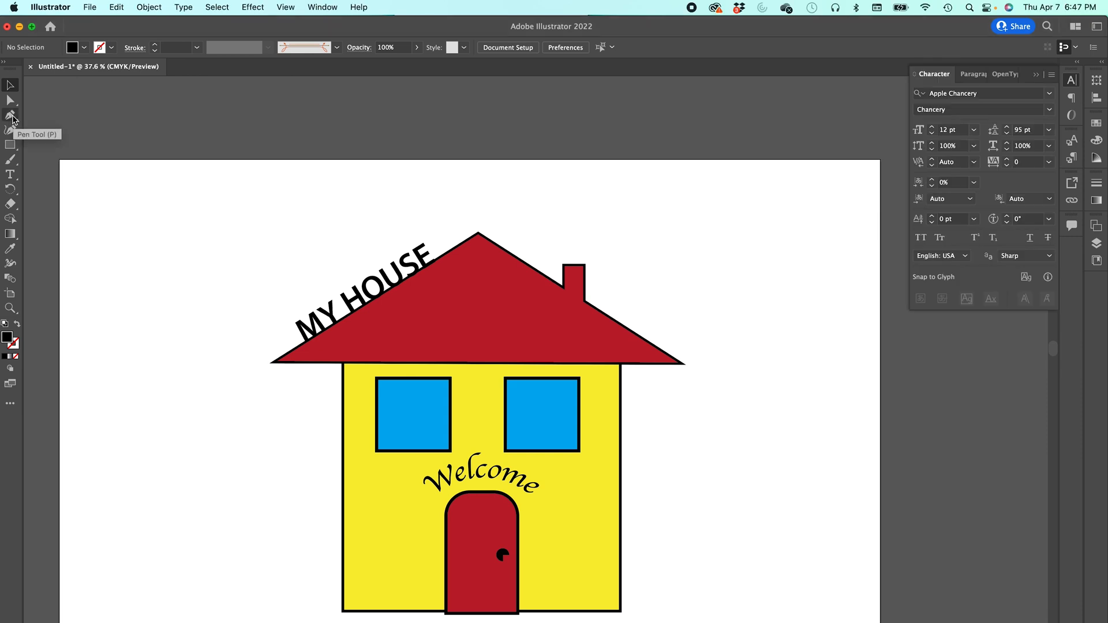
click(12, 118)
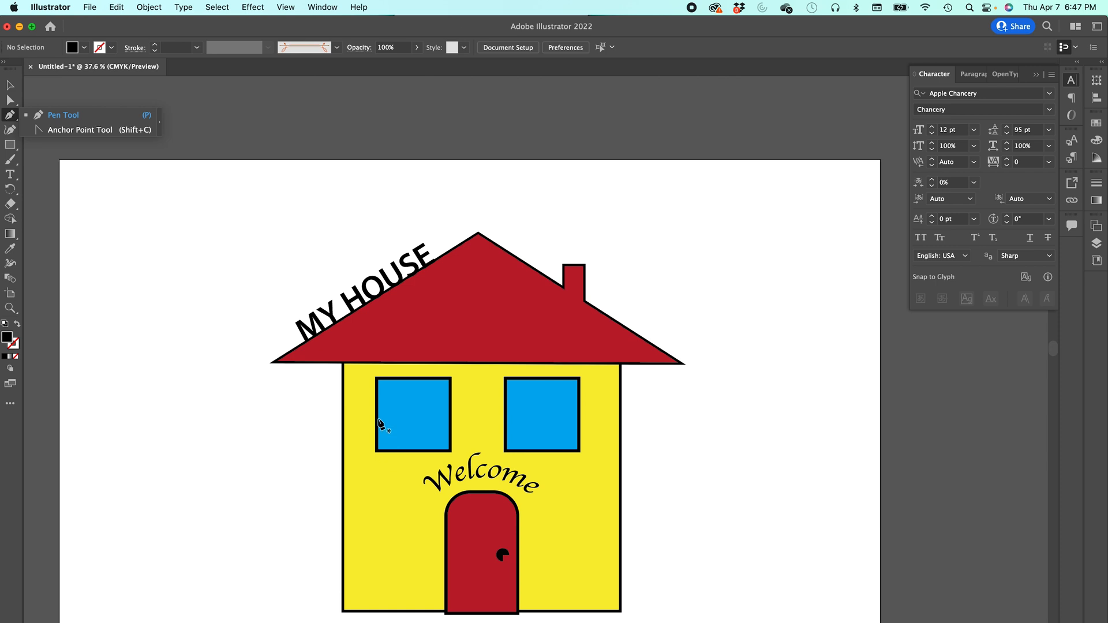
click(377, 416)
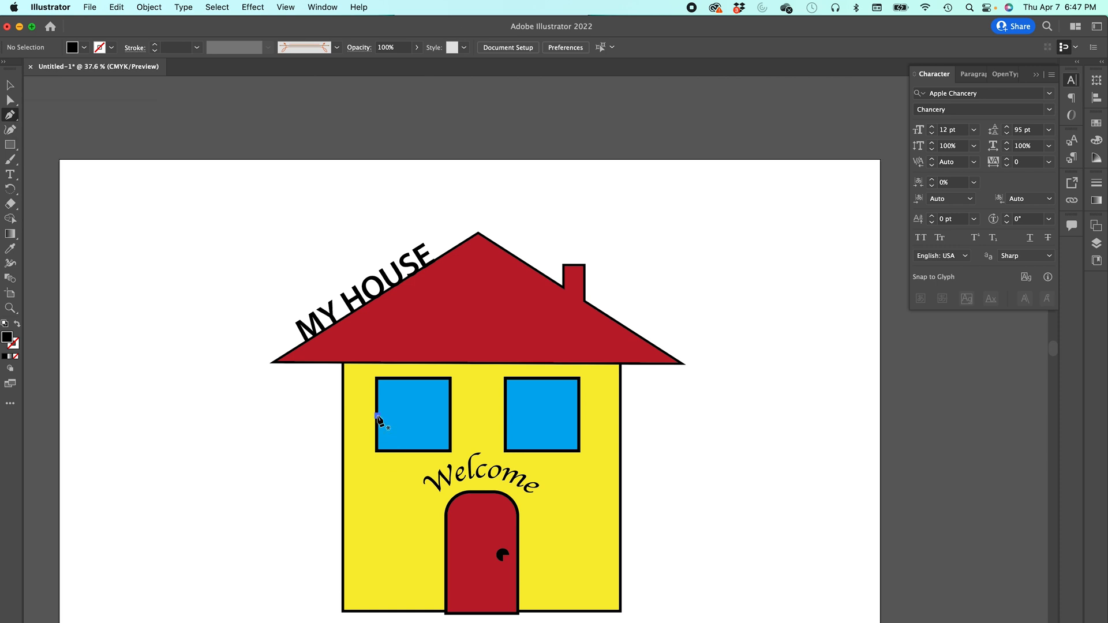
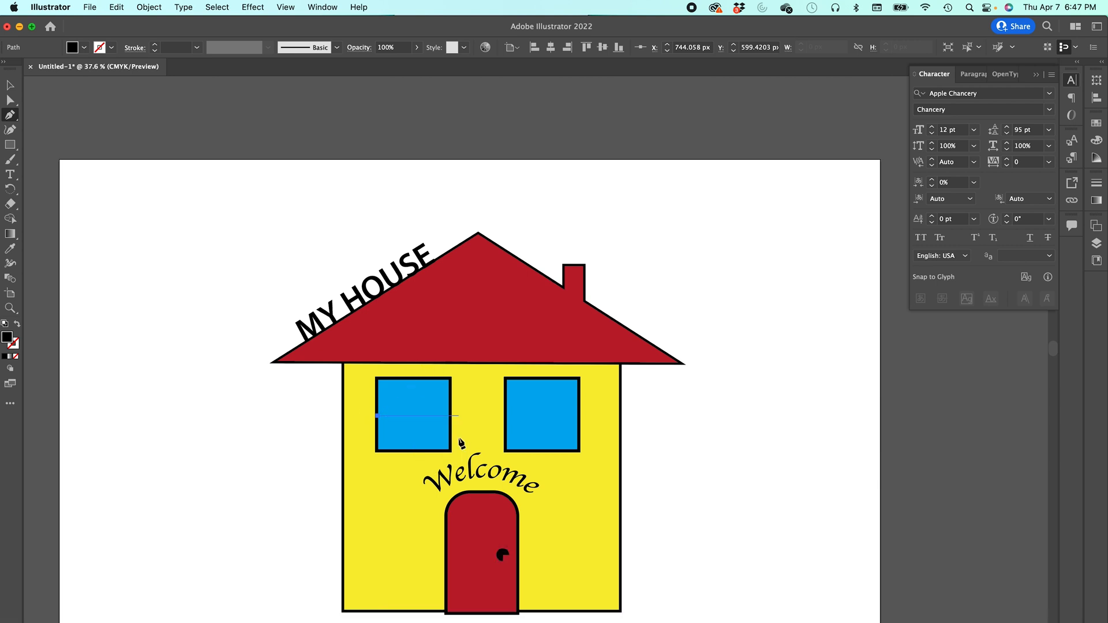
- Draw a horizontal bar across the left window's middle, give it a black 6 pt stroke, and copy it into the right window
drag(453, 422, 426, 361)
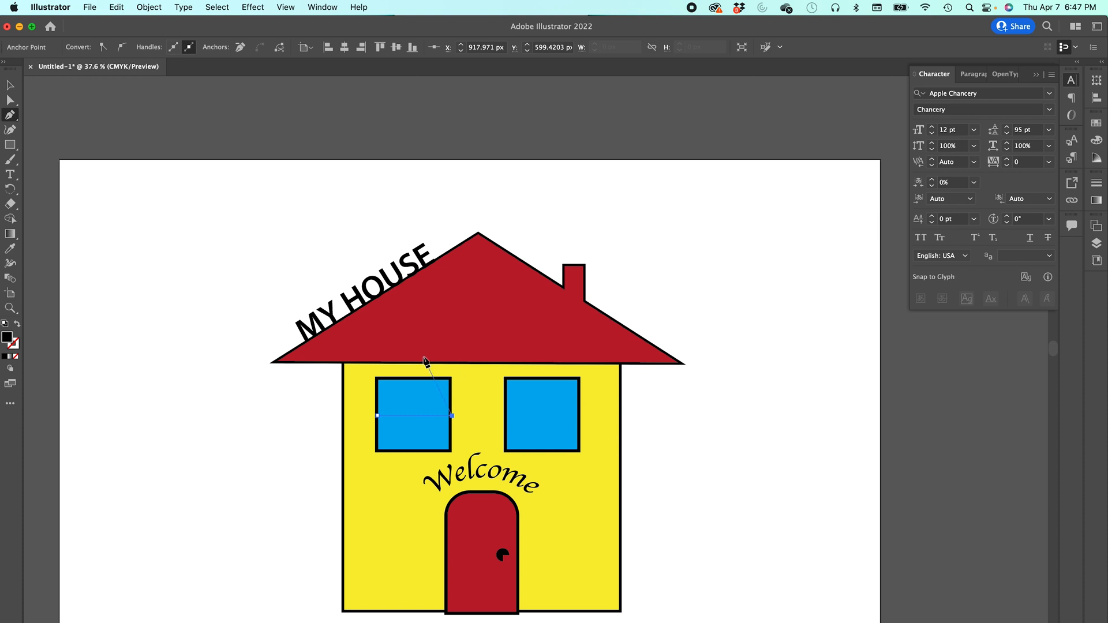
key(Escape)
click(9, 85)
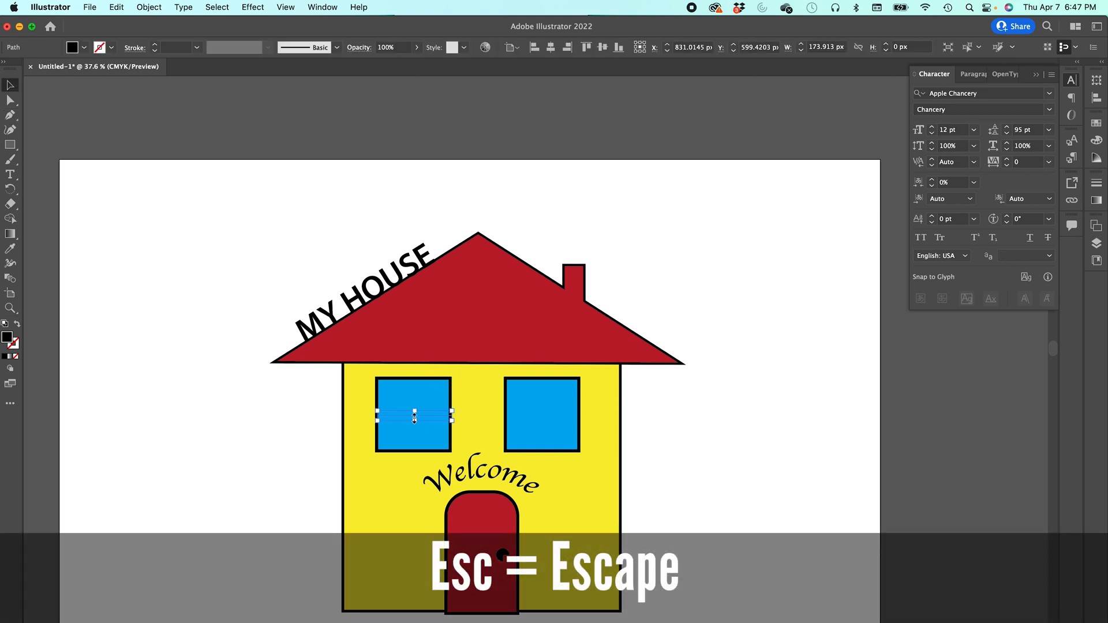
click(17, 324)
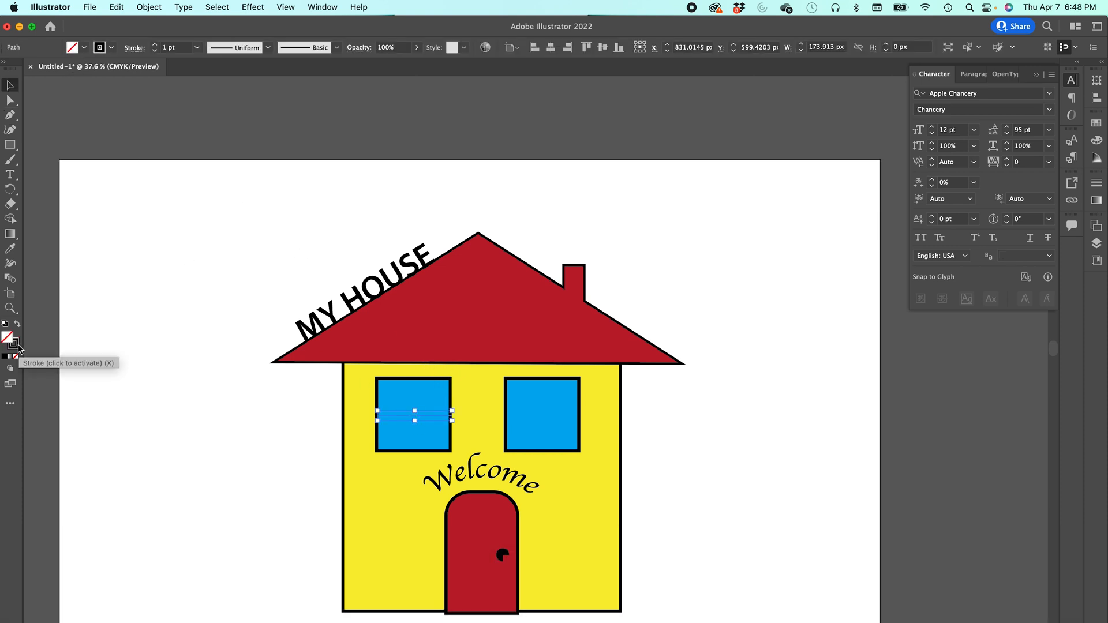
click(18, 345)
click(154, 45)
click(154, 45)
click(154, 45)
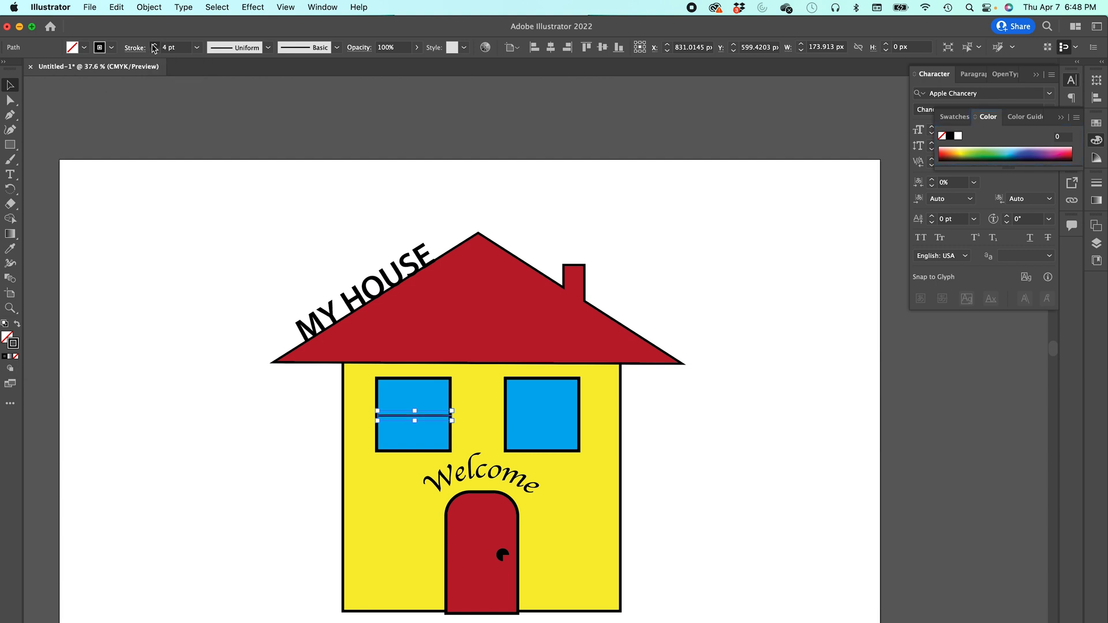
click(154, 45)
click(341, 147)
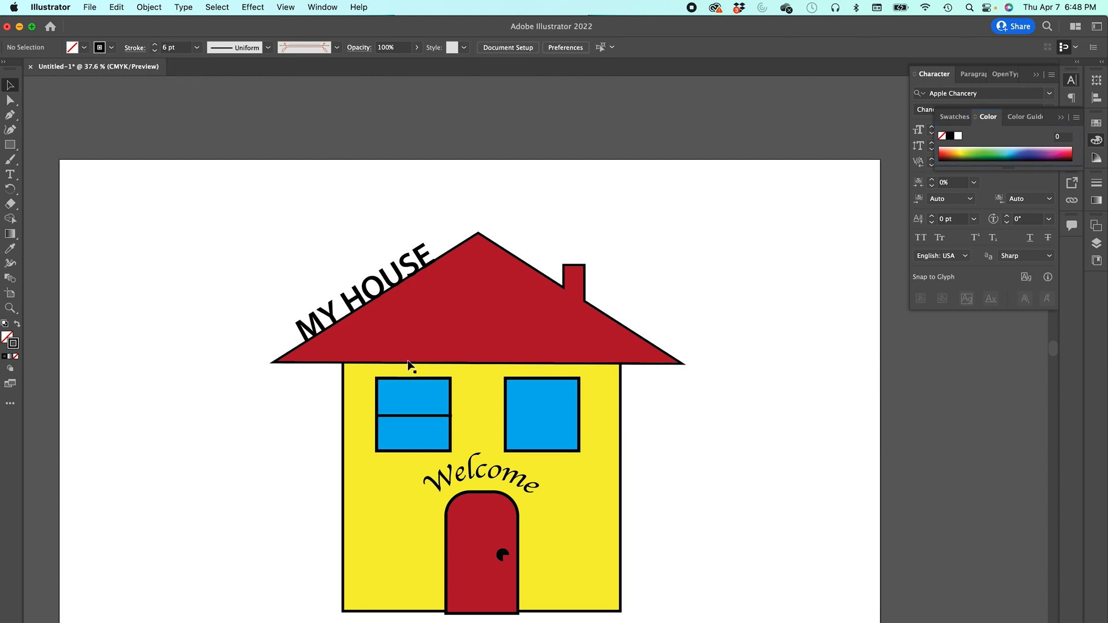
click(409, 416)
drag(407, 415, 536, 420)
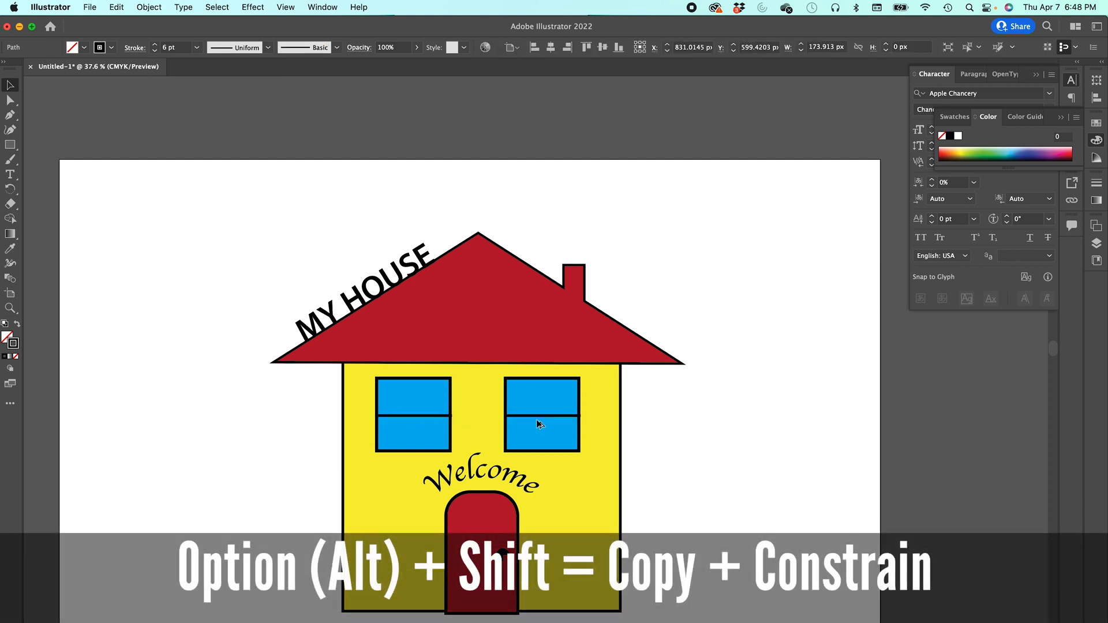
- Duplicate both window bars and turn the copies into vertical bars dividing each window into four panes
shift+click(415, 416)
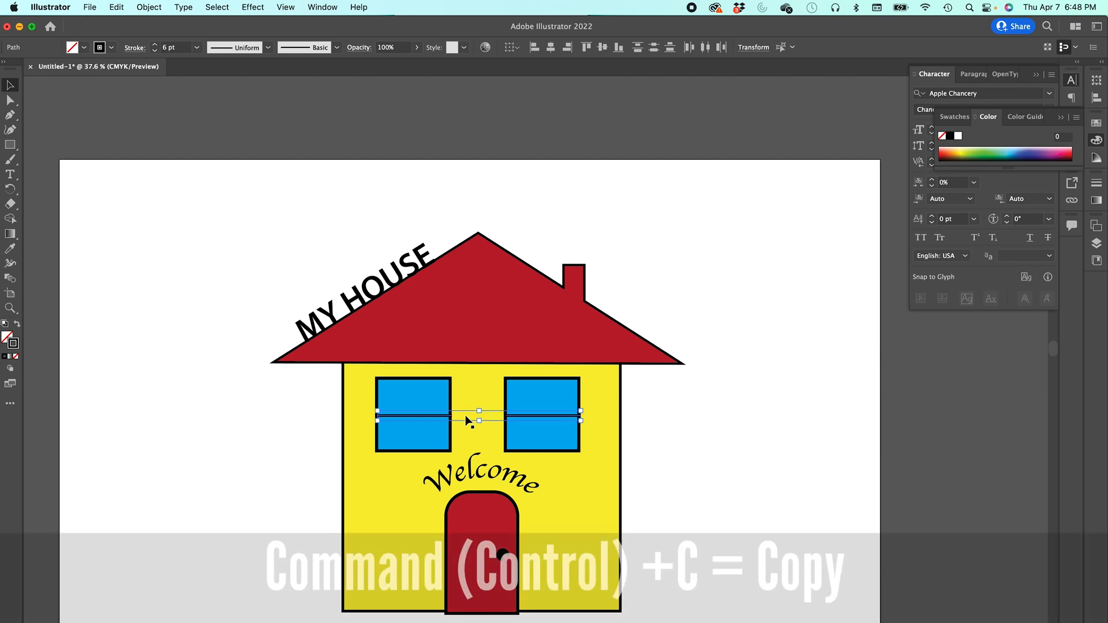
key(super+v)
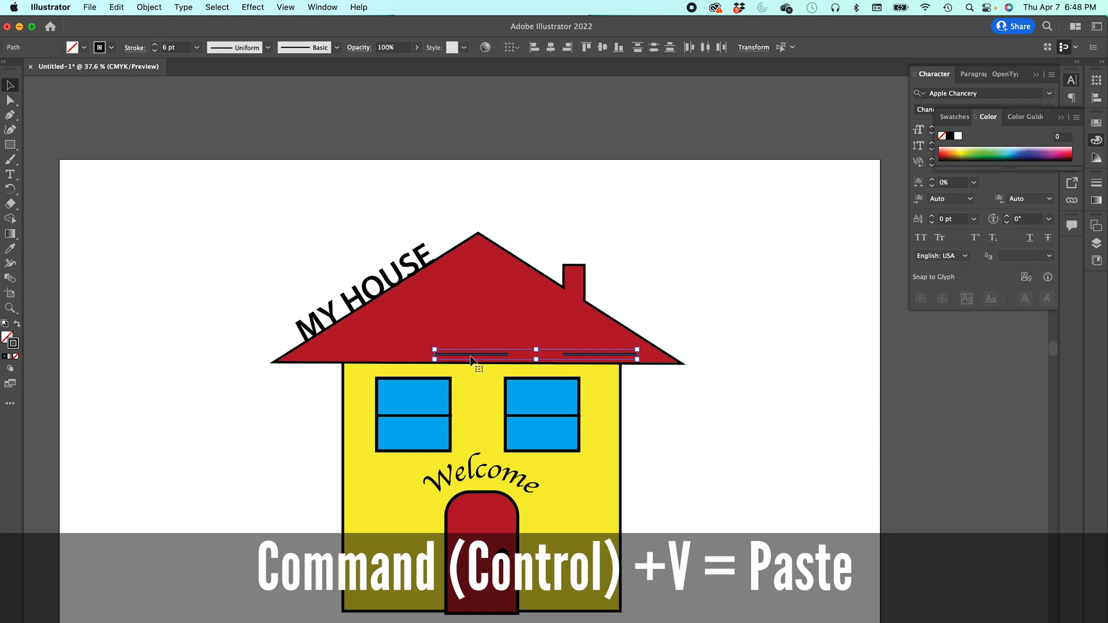
drag(471, 359, 430, 392)
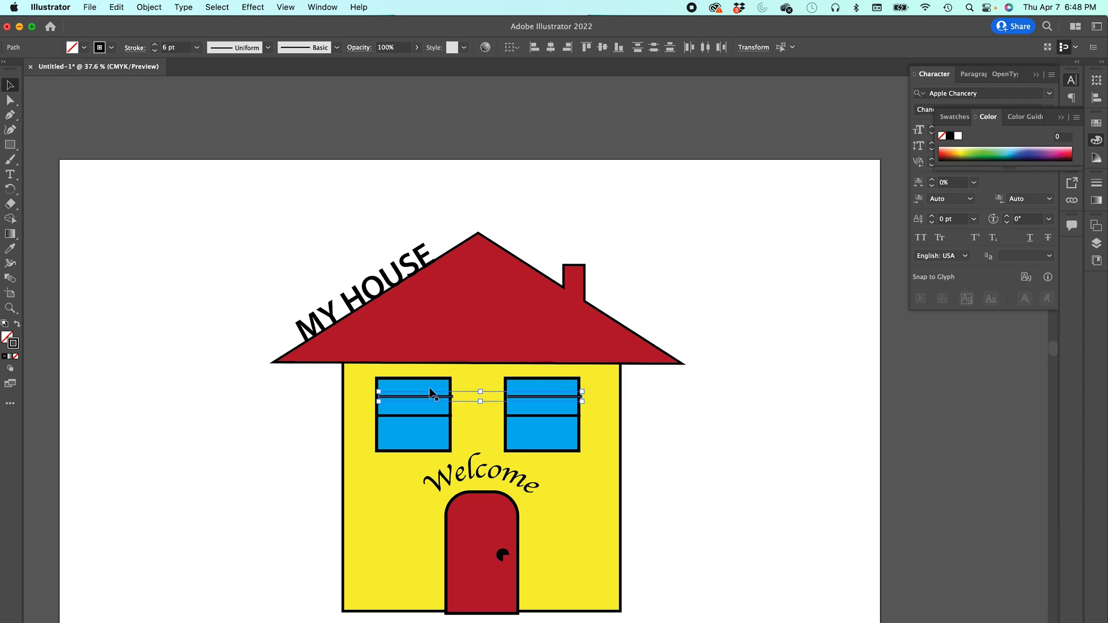
click(207, 397)
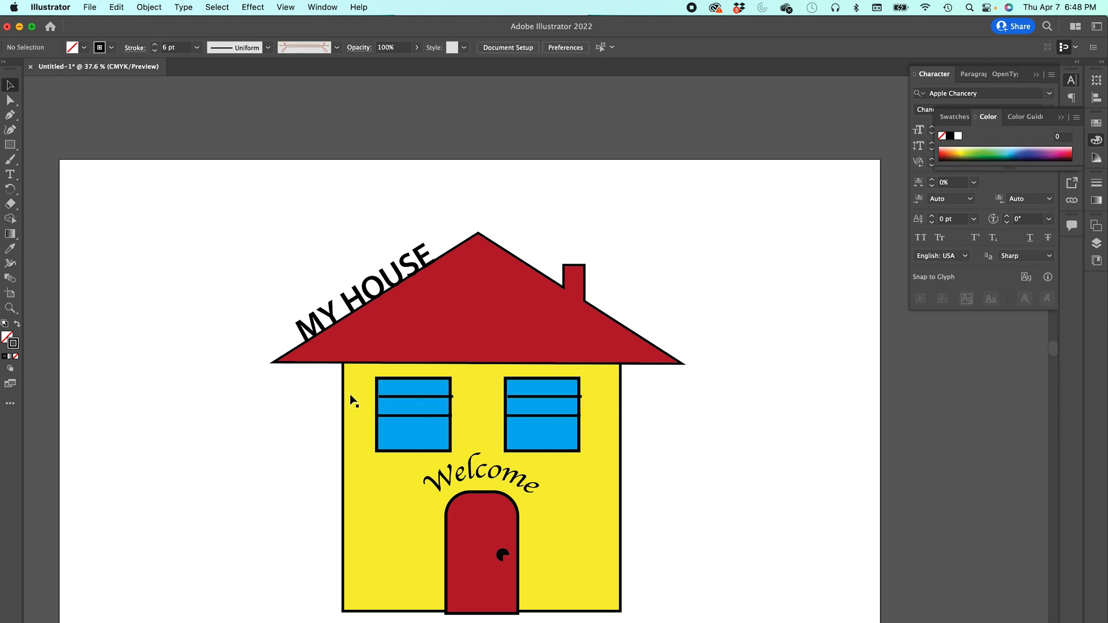
click(398, 398)
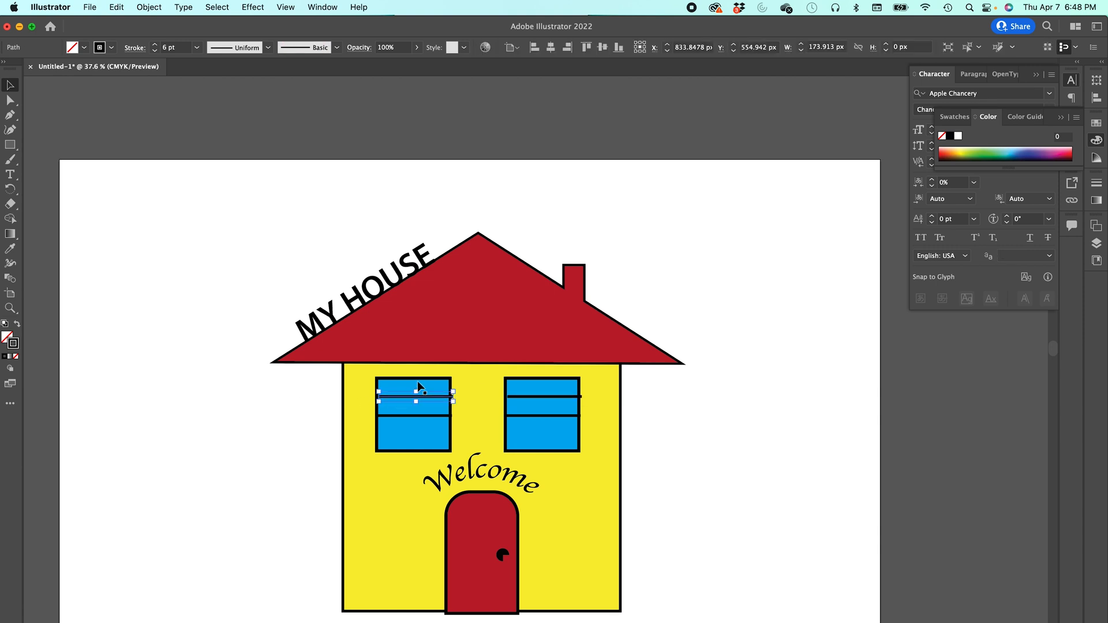
drag(416, 387, 414, 412)
click(526, 402)
click(559, 397)
drag(550, 386, 540, 411)
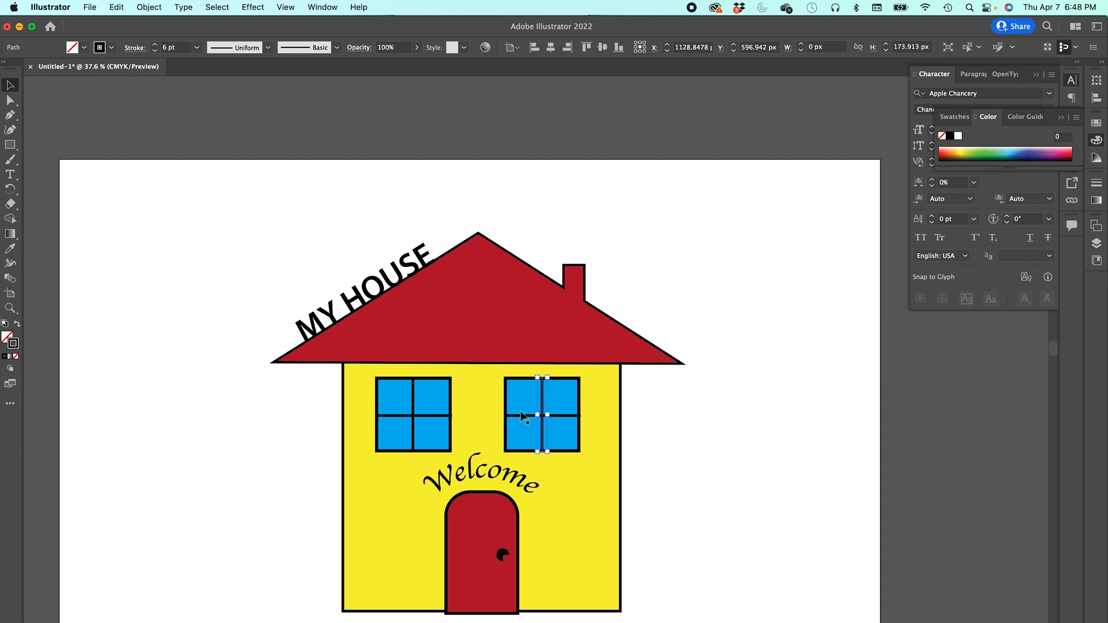
click(255, 440)
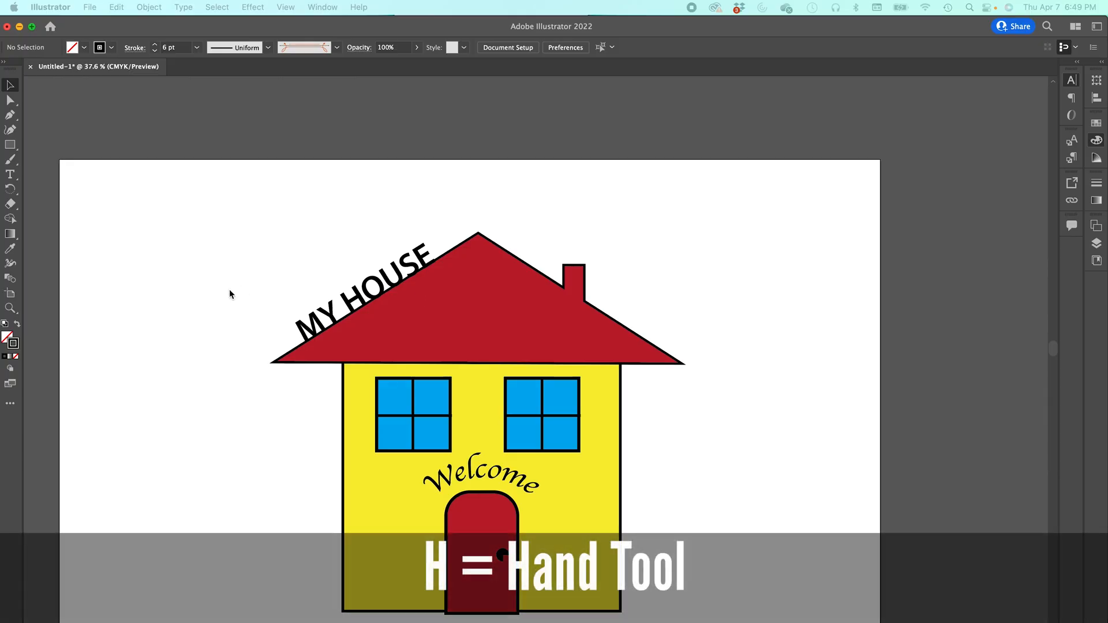
key(super+t)
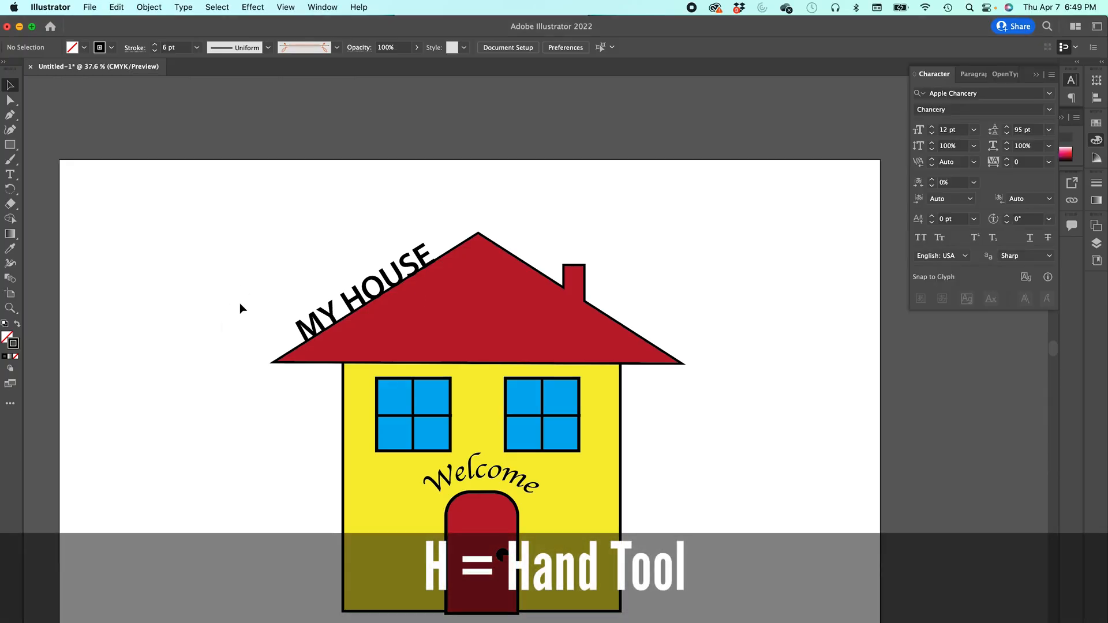
key(h)
drag(188, 381, 209, 302)
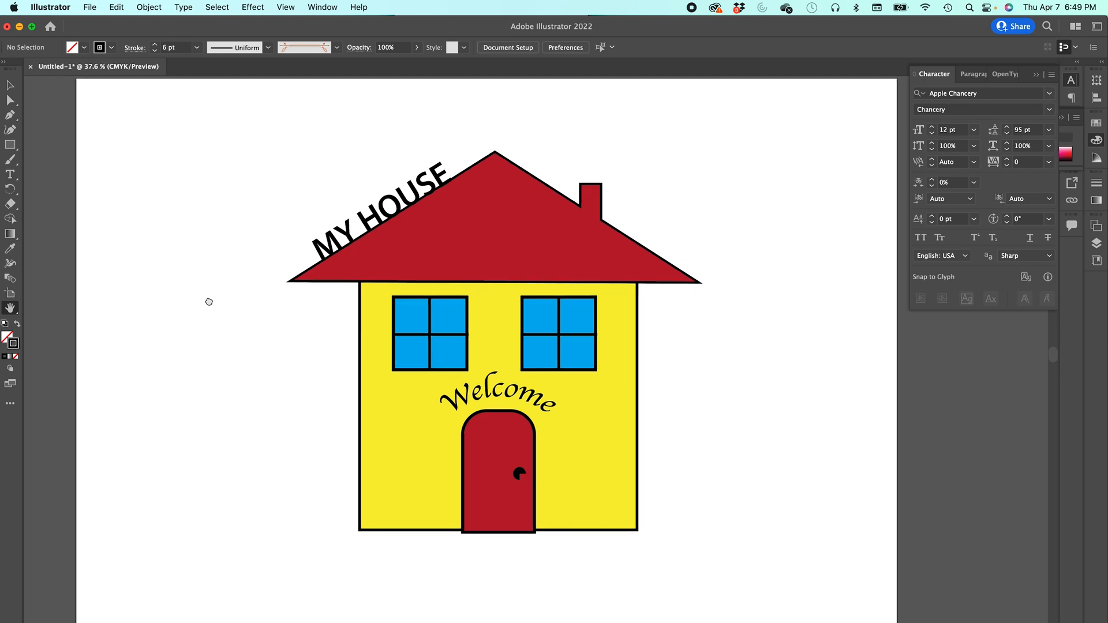
key(super+minus)
key(super+minus)
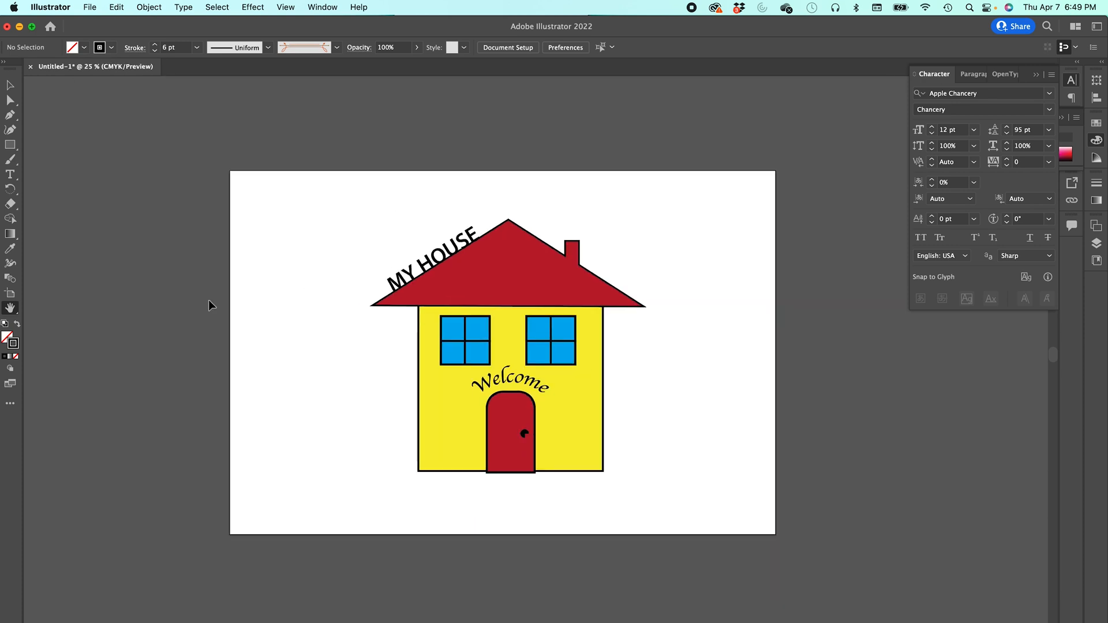
drag(380, 372, 327, 342)
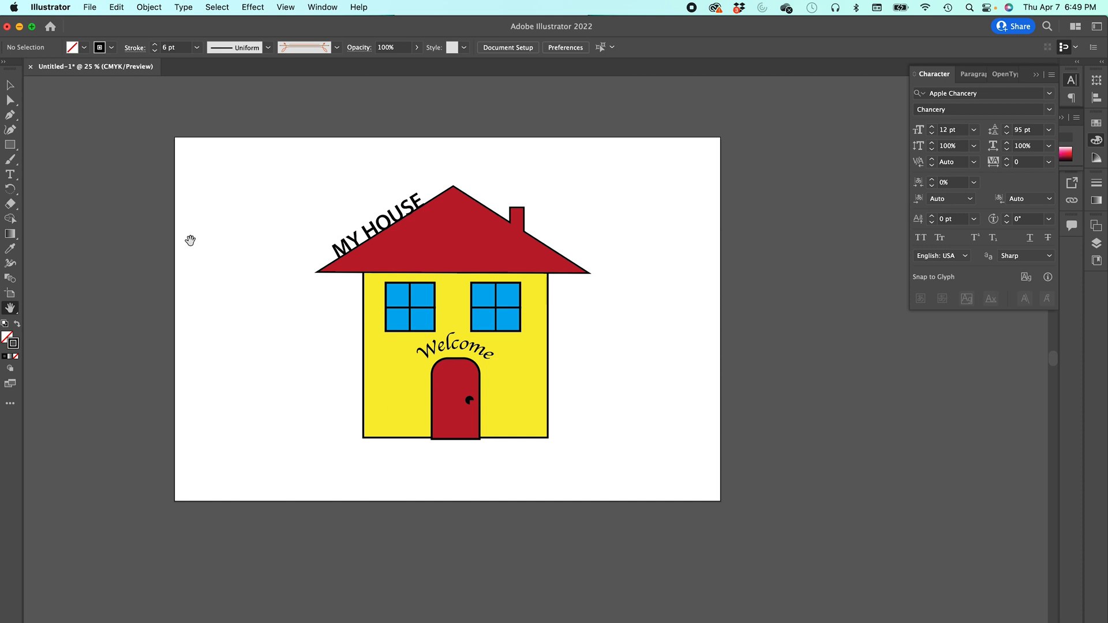
key(super+Tab)
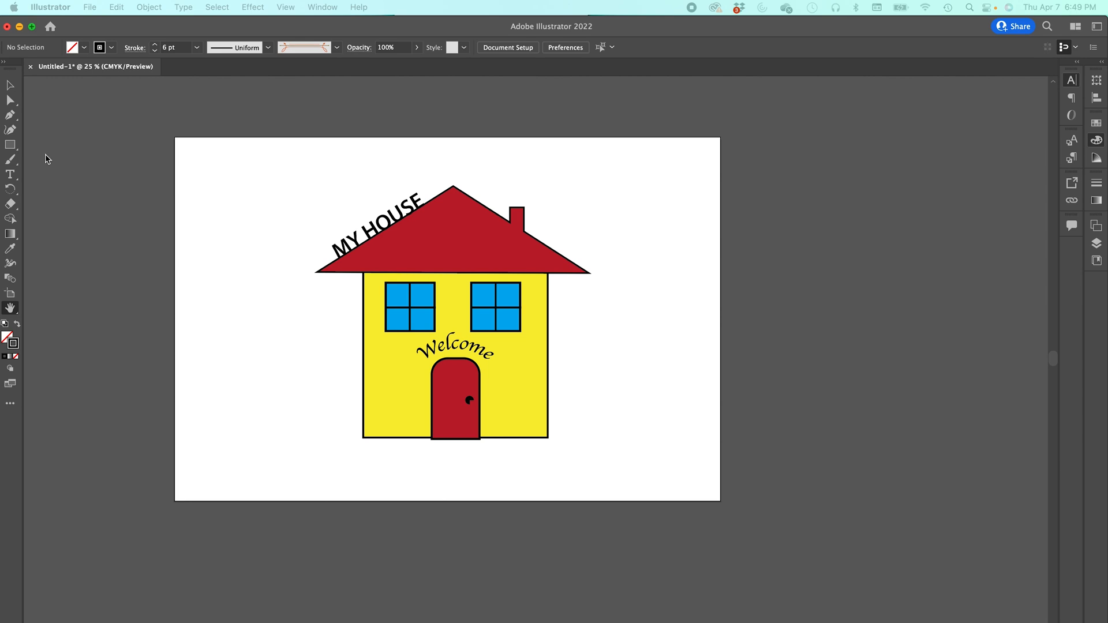
click(12, 131)
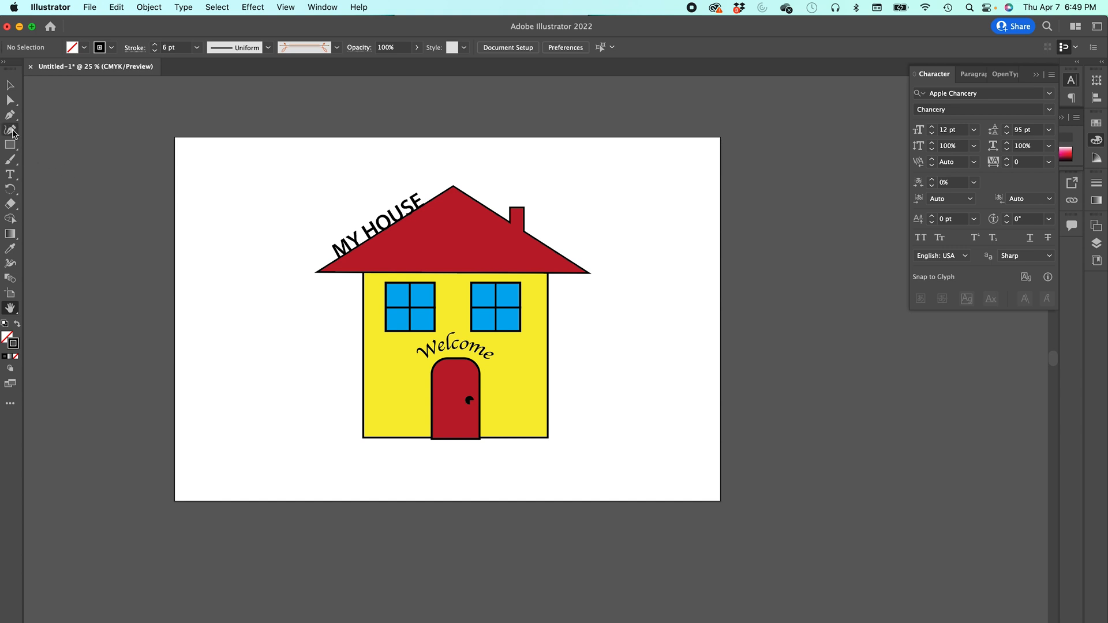
click(11, 129)
click(251, 312)
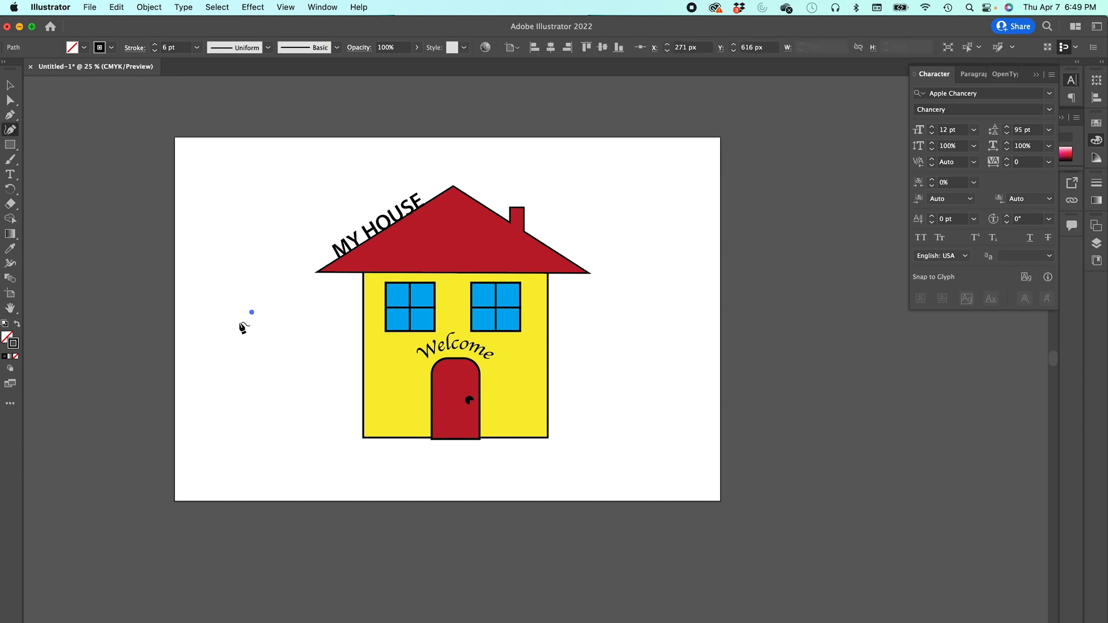
click(194, 297)
click(213, 228)
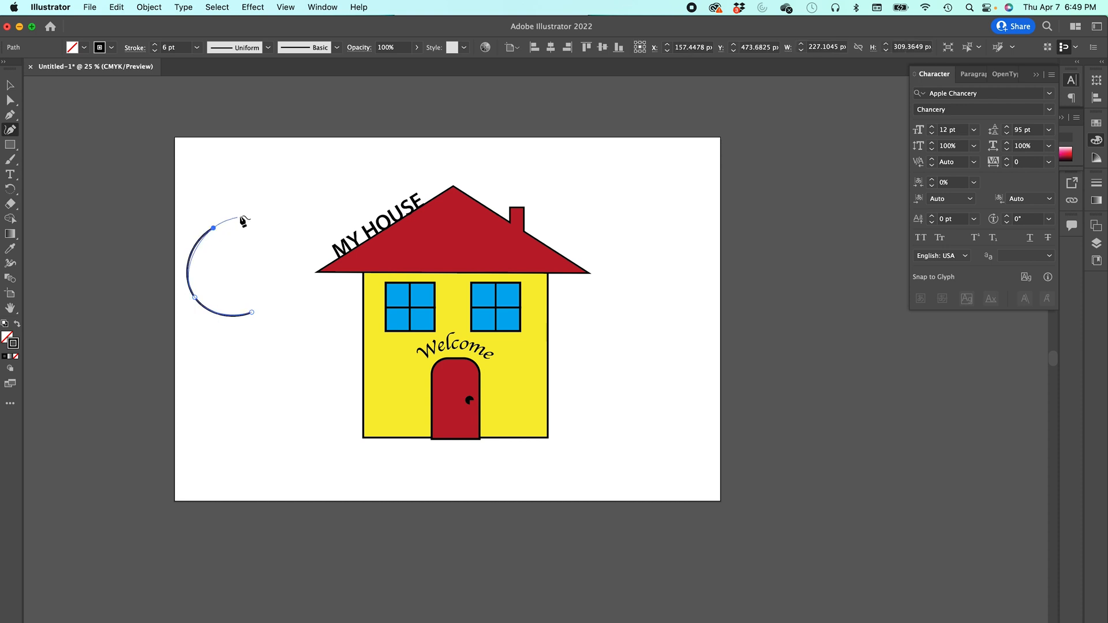
click(305, 254)
click(281, 340)
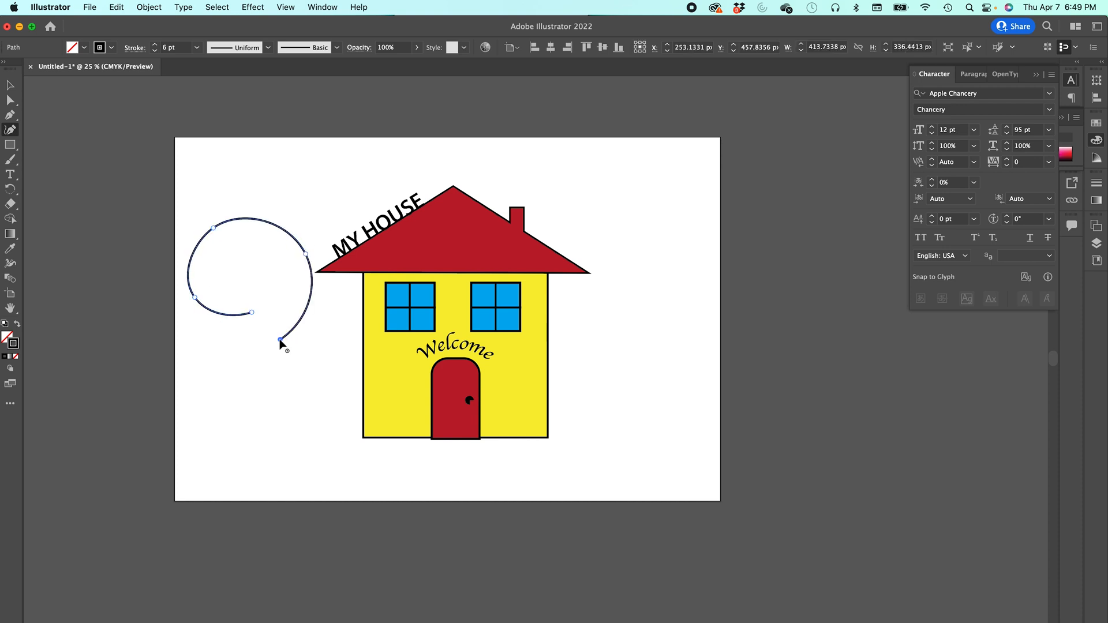
click(178, 350)
click(164, 209)
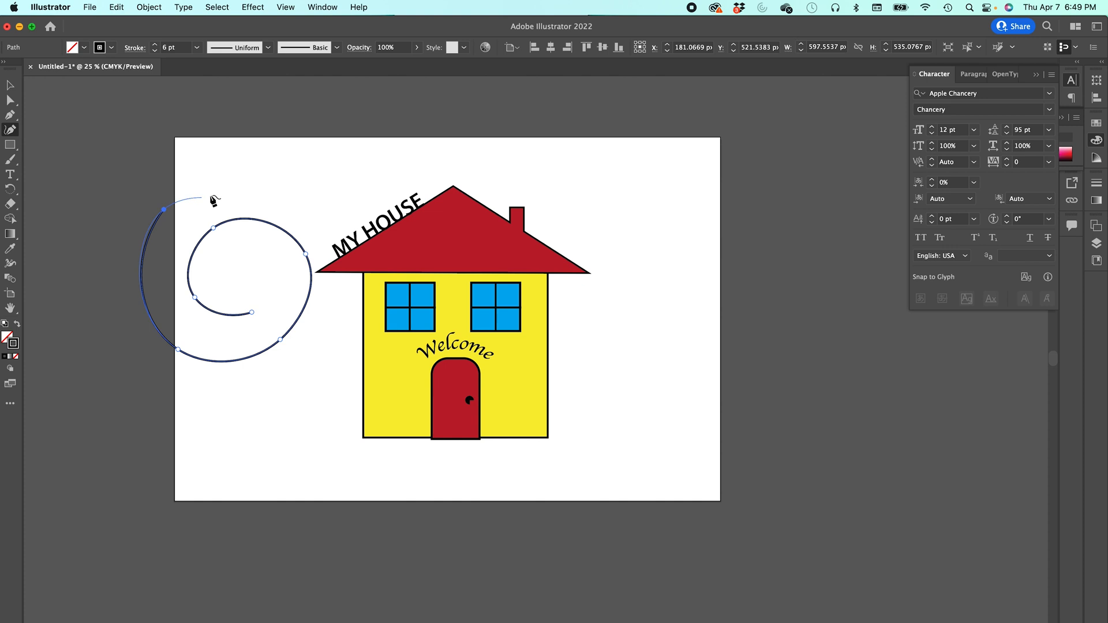
click(285, 171)
click(376, 228)
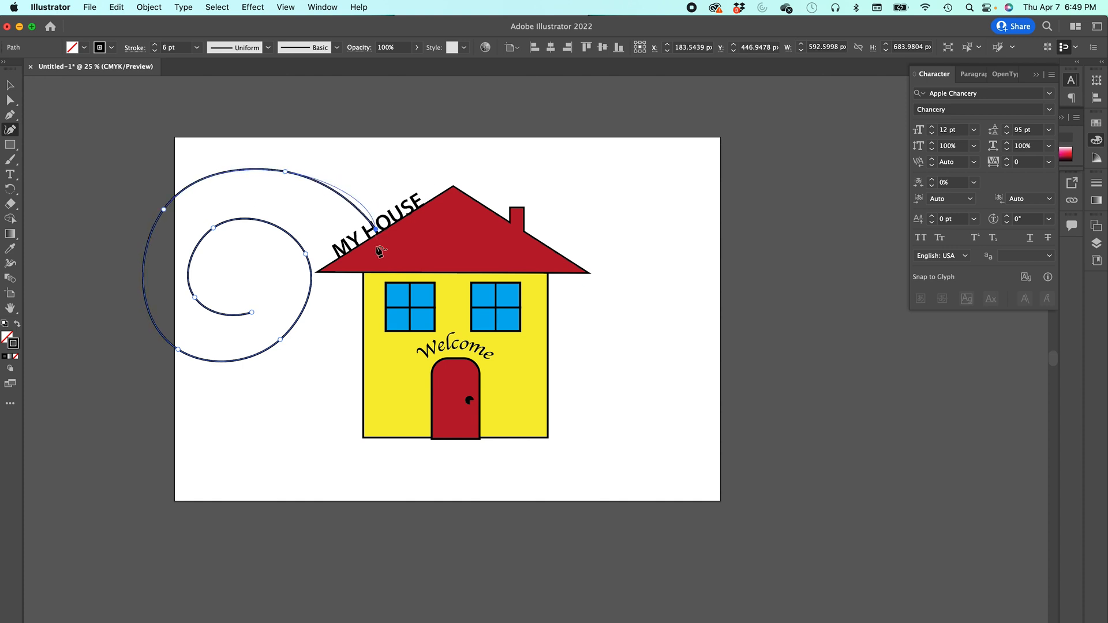
click(340, 368)
click(181, 422)
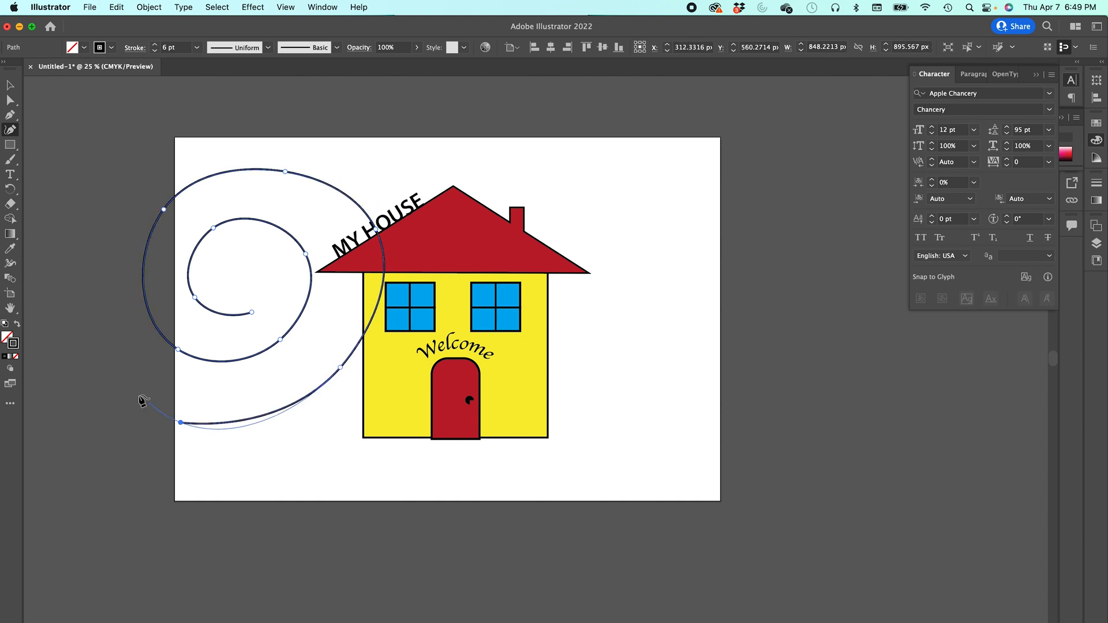
click(83, 273)
click(148, 161)
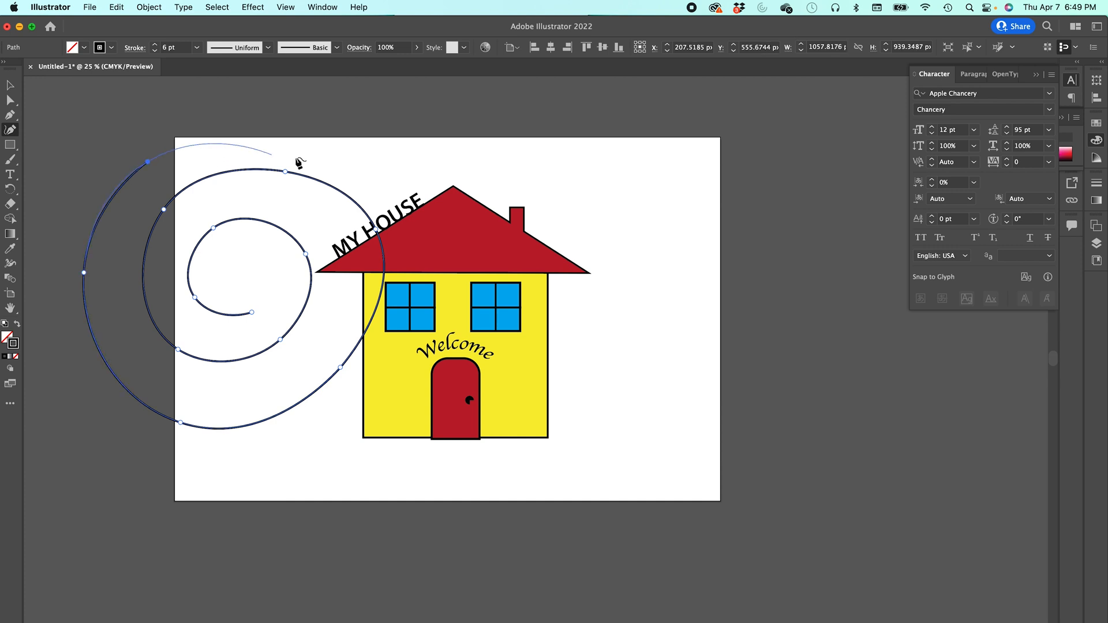
click(326, 162)
click(406, 322)
key(super+z)
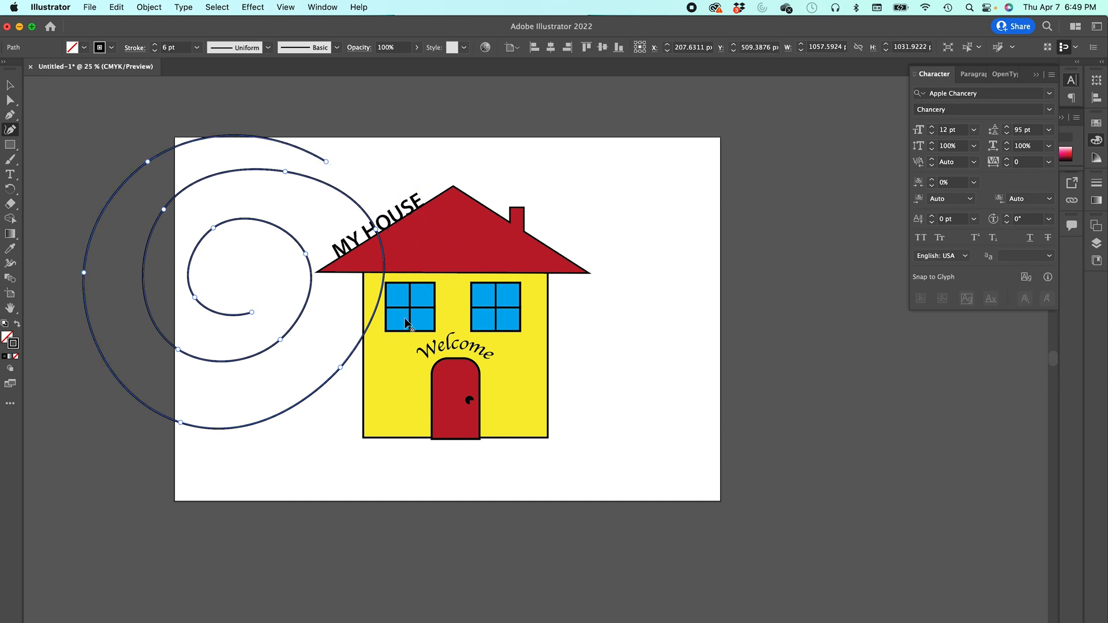
click(10, 85)
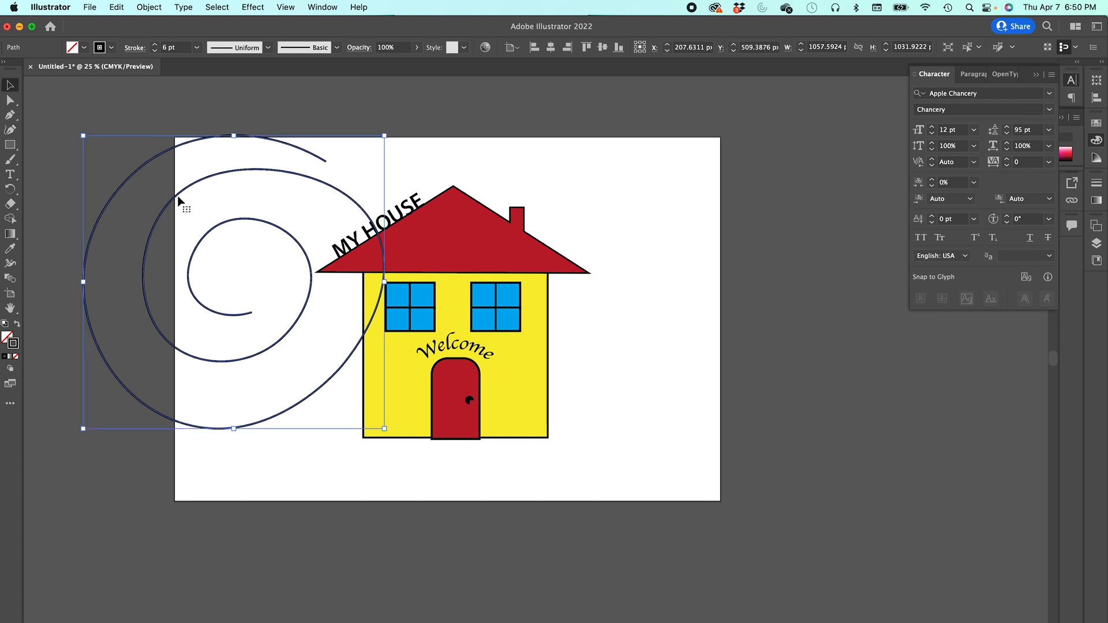
key(Delete)
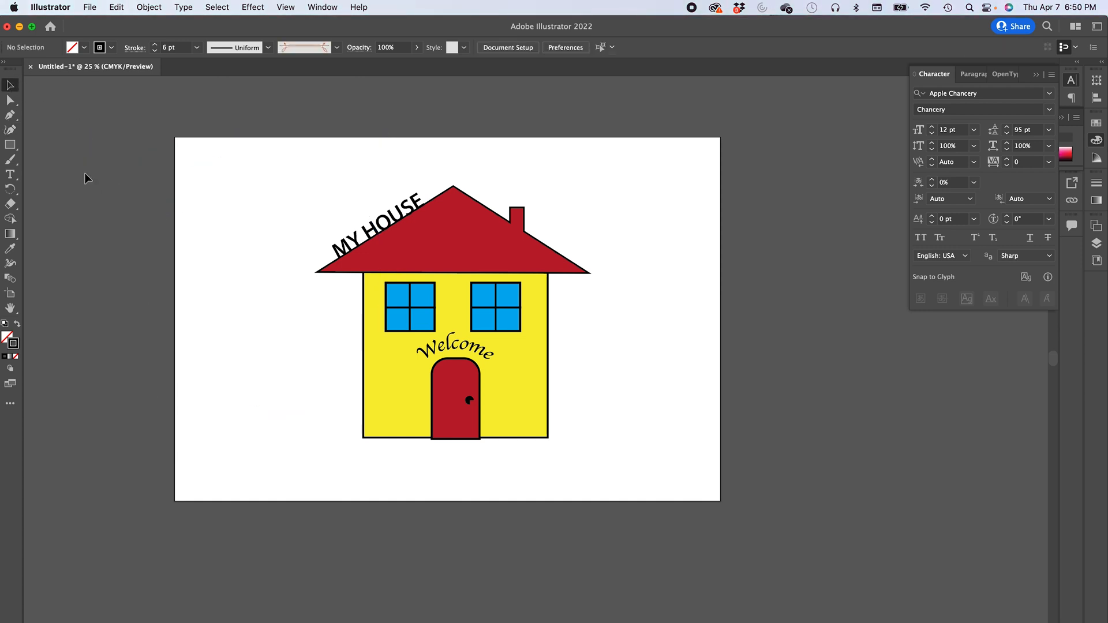
- Draw a closed wavy hill shape with the Curvature tool spanning the bottom of the artboard beneath the house
click(11, 129)
click(172, 387)
click(319, 410)
click(435, 455)
click(581, 433)
click(701, 368)
click(856, 389)
click(955, 489)
click(904, 614)
click(633, 605)
click(361, 579)
click(162, 563)
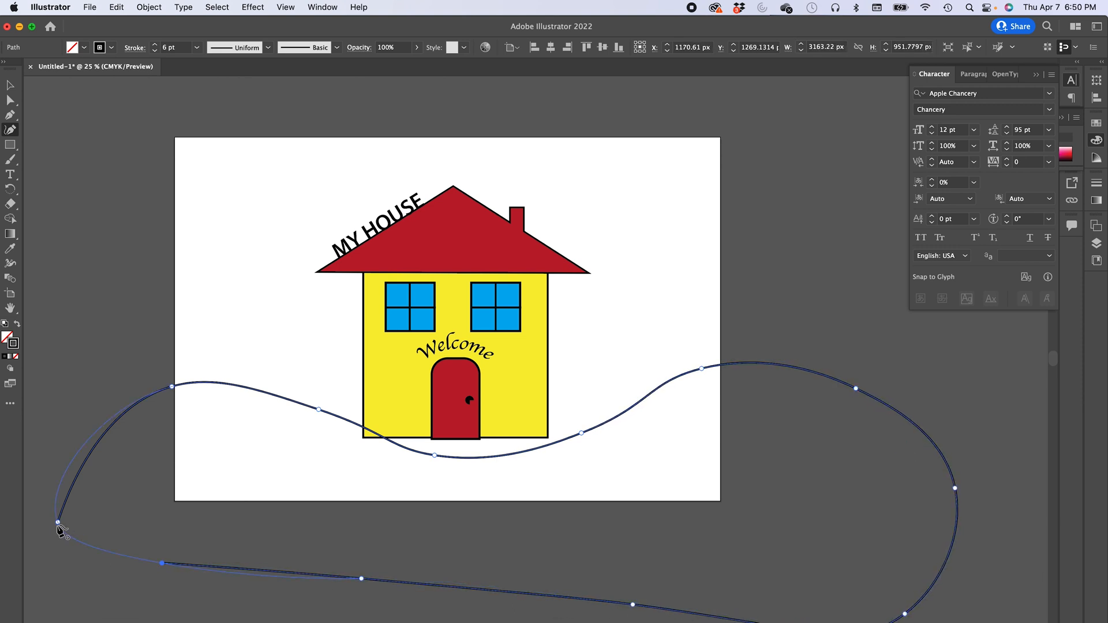
click(58, 523)
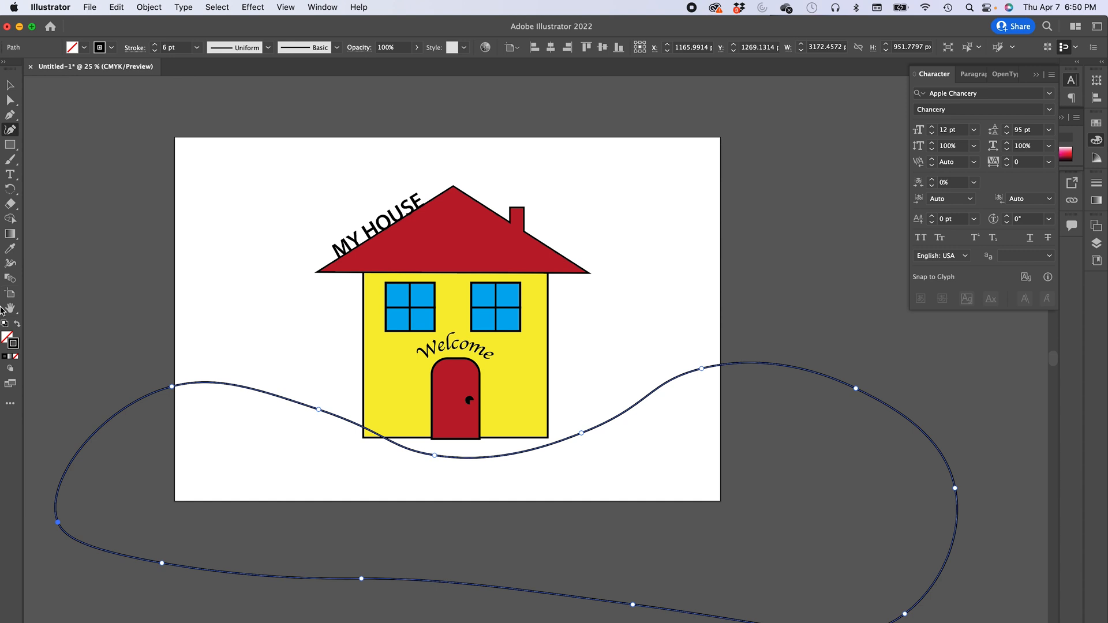
- Fill the hill shape with dark green C=90 M=30 Y=95 K=30 and move it up toward the house
click(84, 48)
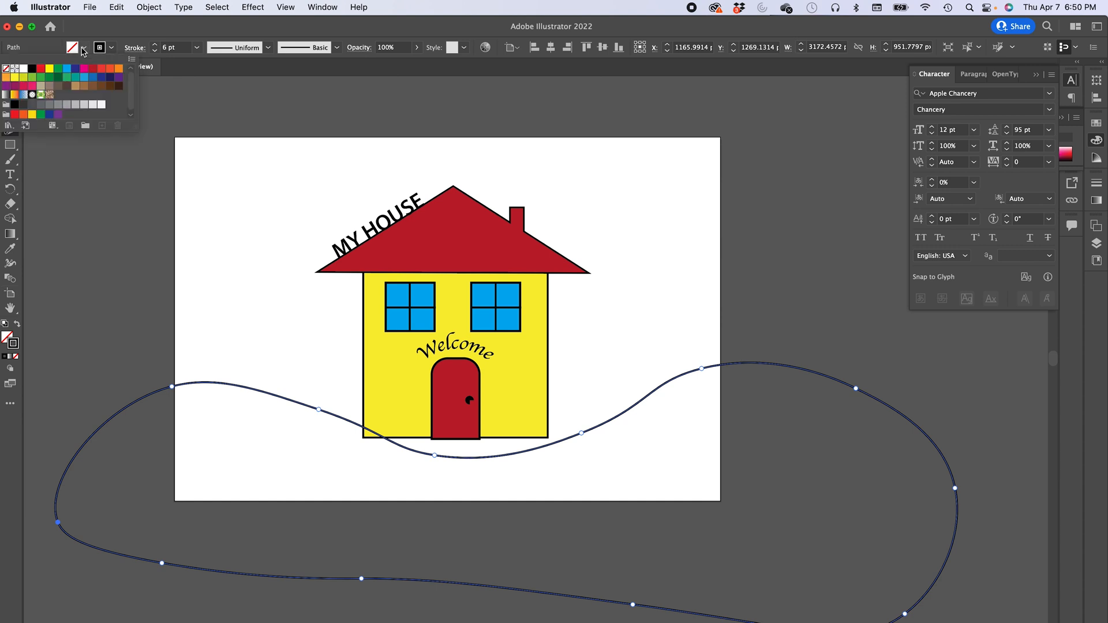
click(58, 79)
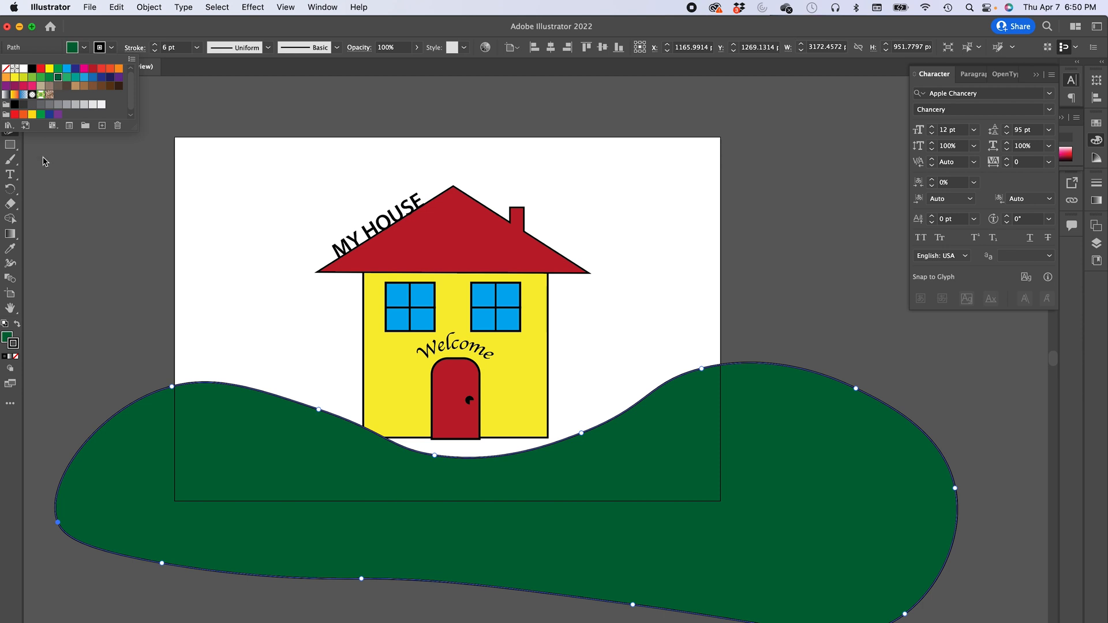
click(9, 85)
drag(248, 389, 228, 331)
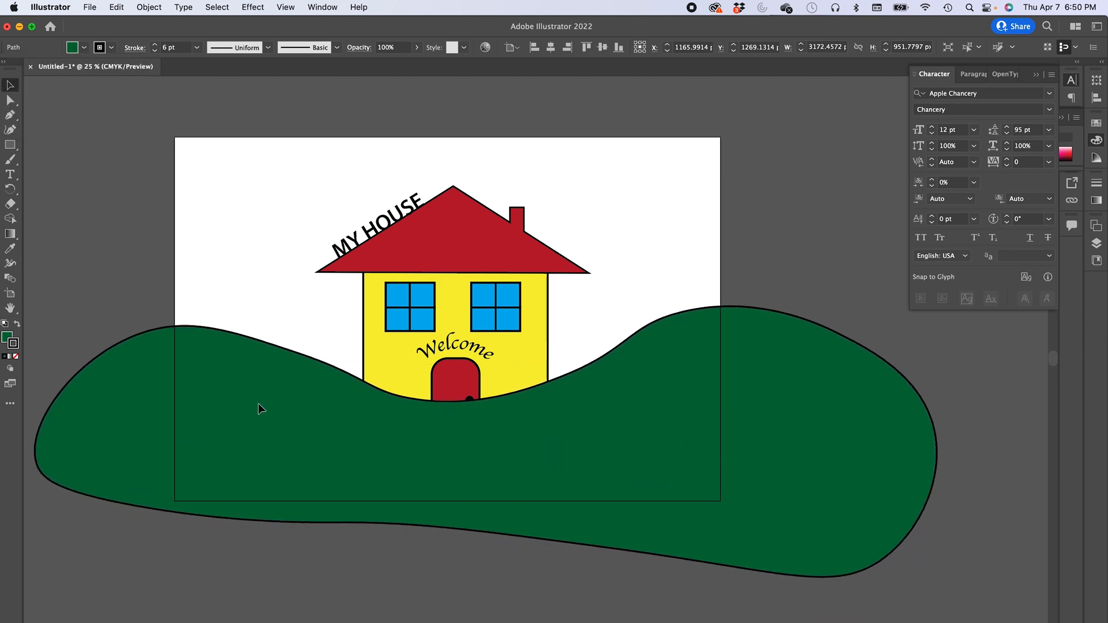
- Move the dark green hill to the bottom of the layer stack so it sits behind the house
click(1097, 244)
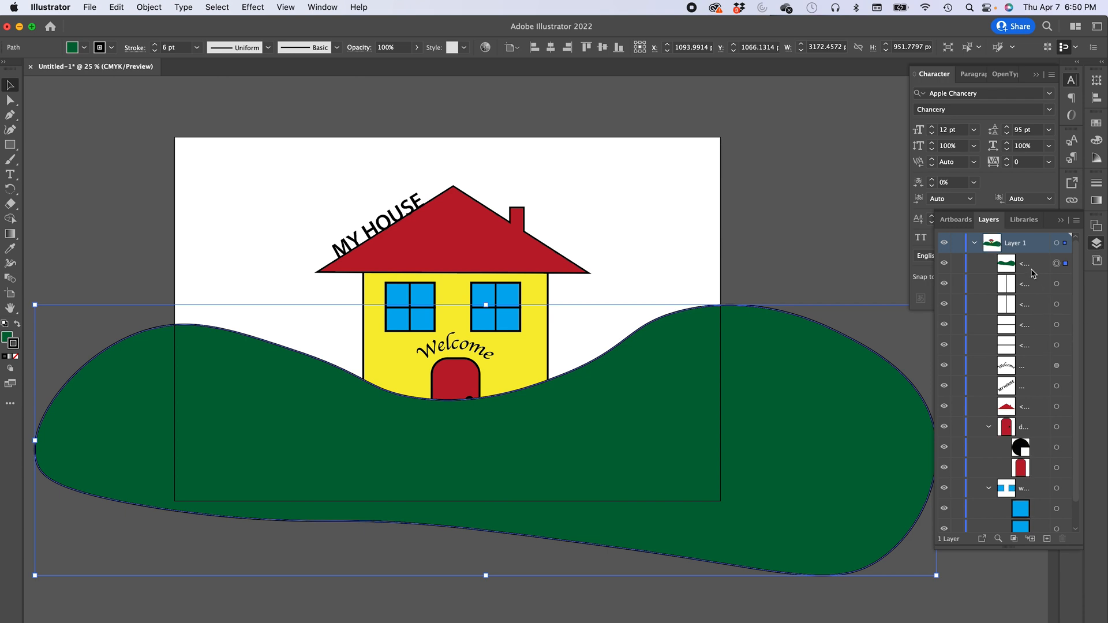
click(1009, 270)
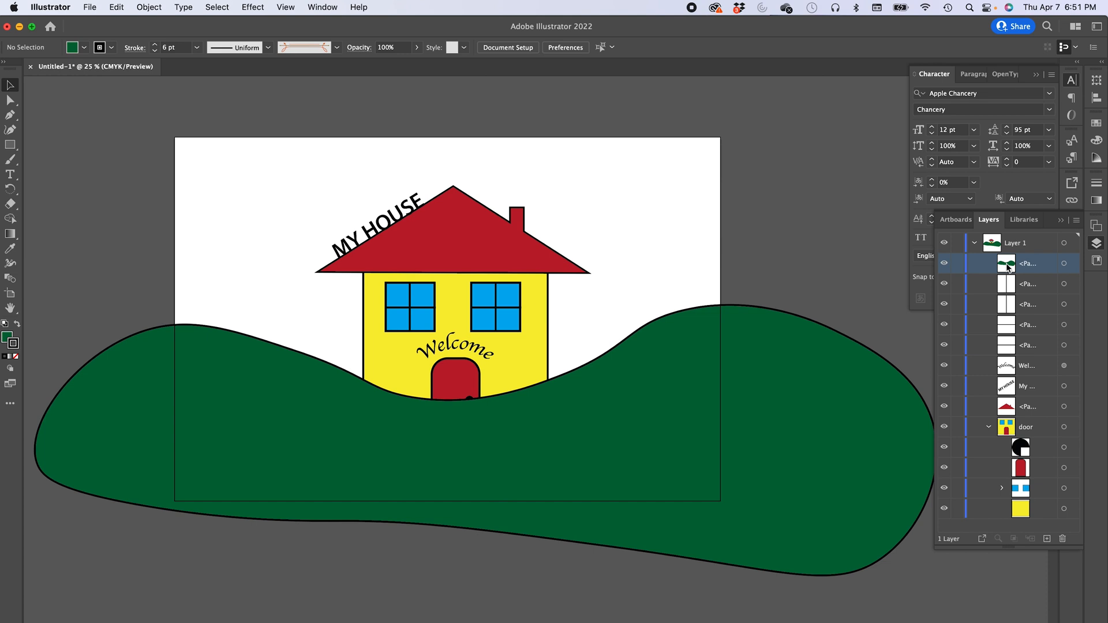
drag(1008, 267, 1024, 518)
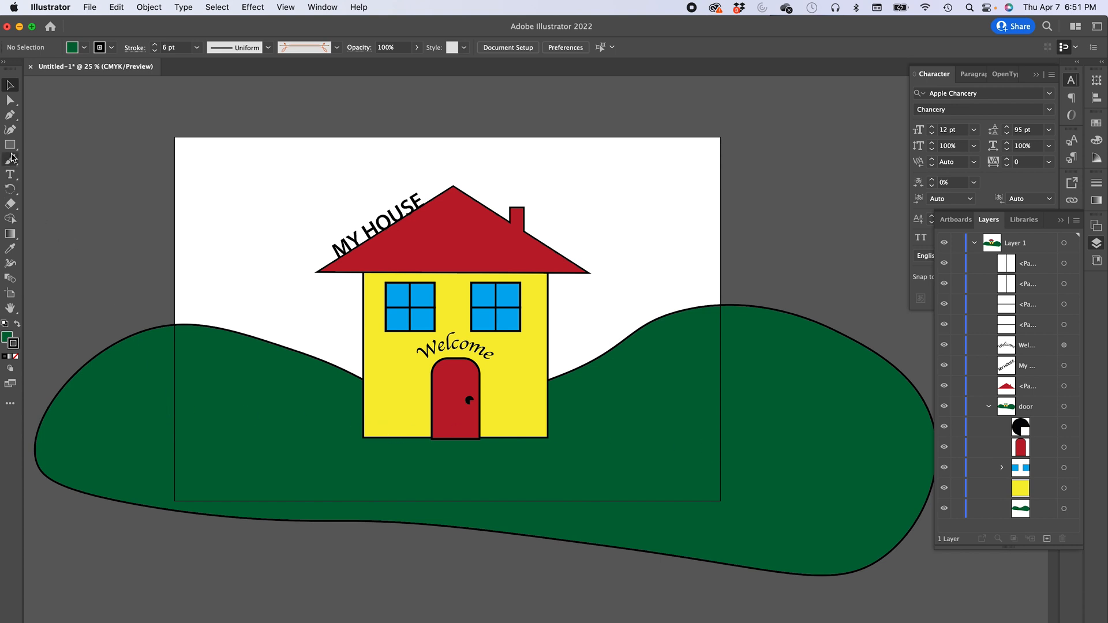
- Draw a second closed wavy hill shape with the Curvature tool across the lower part of the artboard
click(10, 129)
click(129, 575)
click(65, 540)
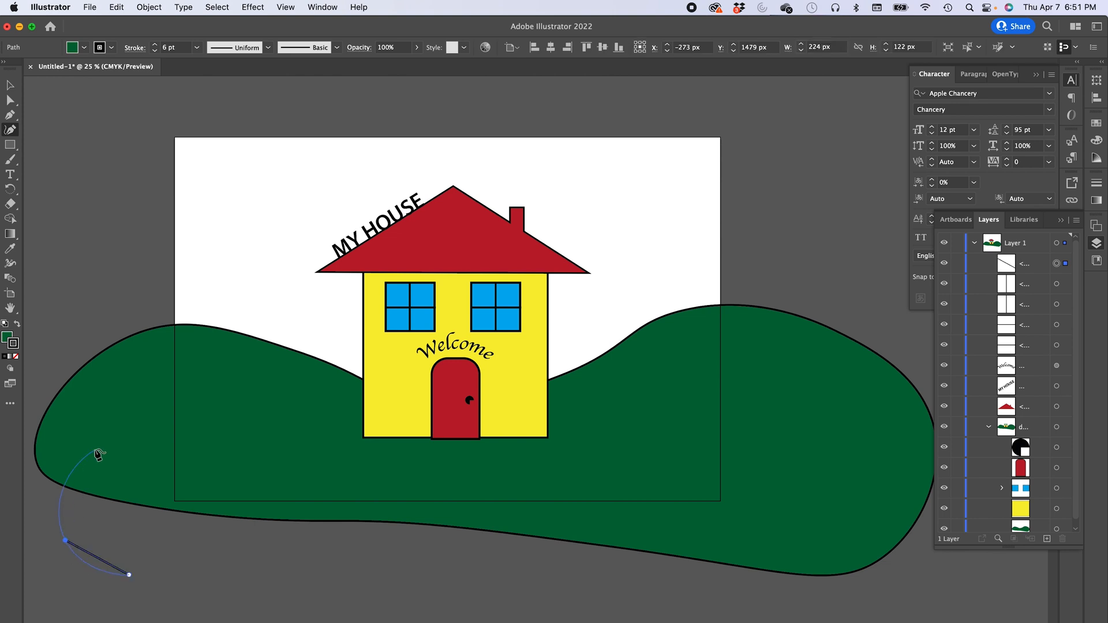
click(95, 448)
click(227, 432)
click(445, 508)
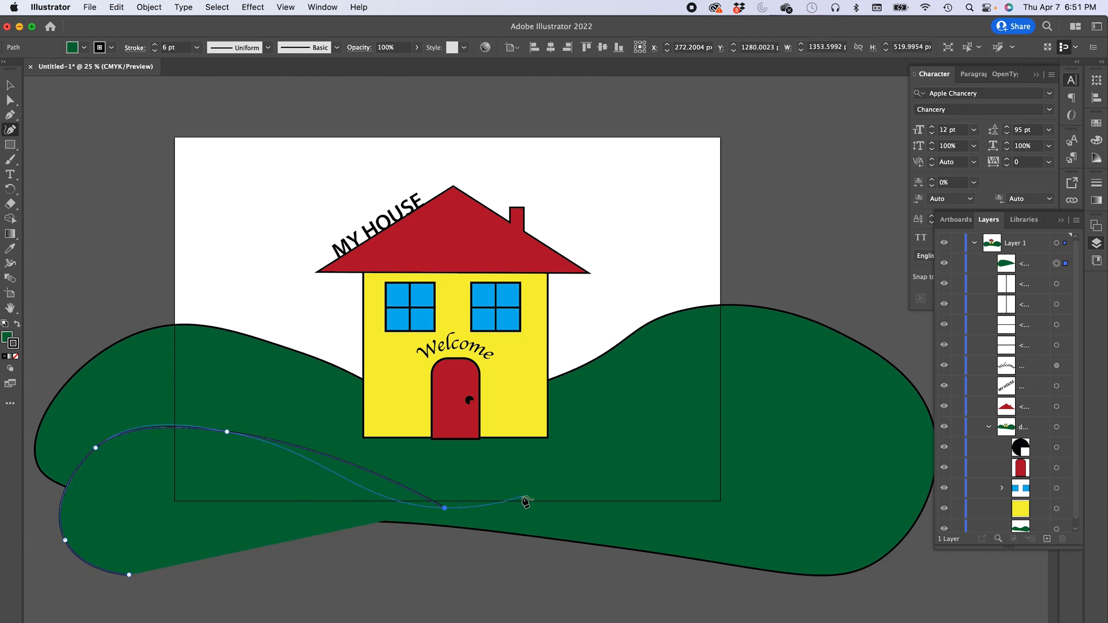
click(679, 431)
click(972, 556)
click(864, 614)
click(590, 602)
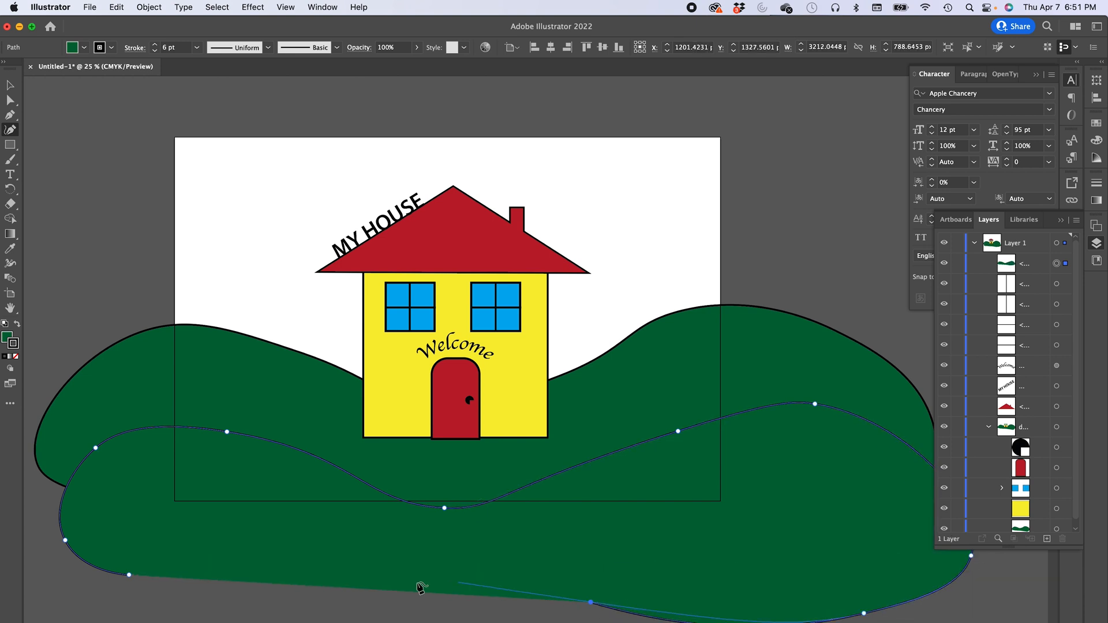
click(326, 576)
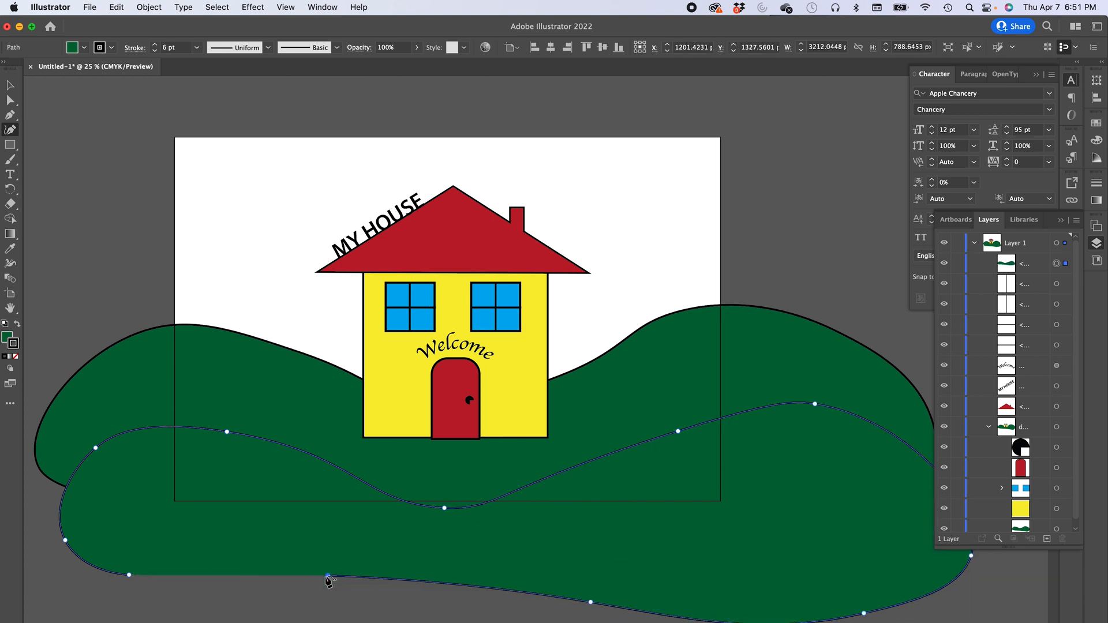
click(129, 576)
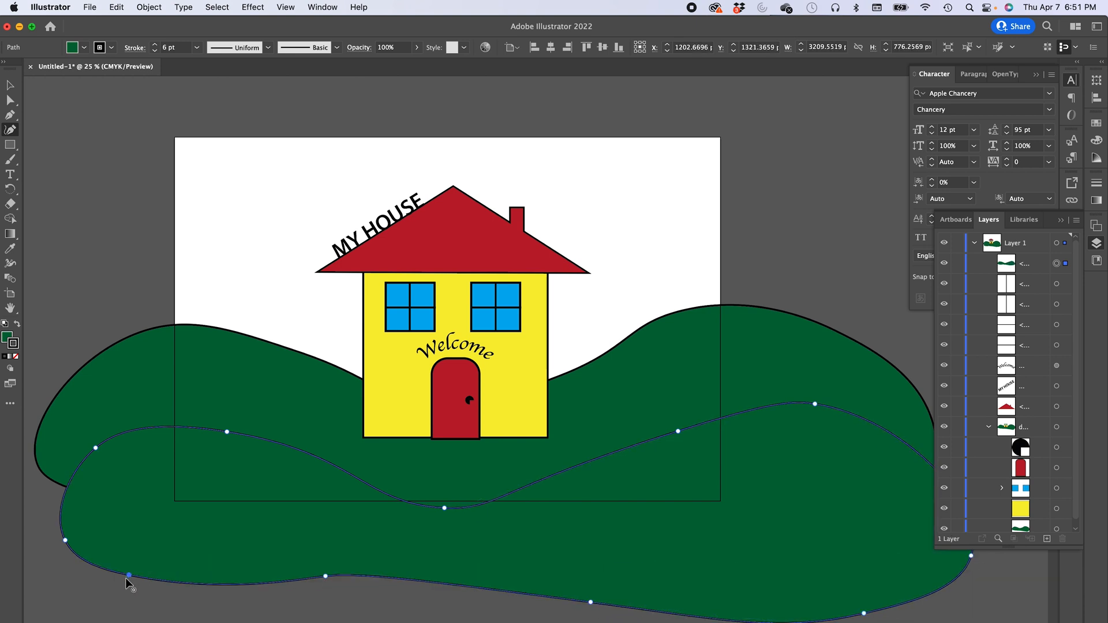
- Fill the new hill shape with a light yellow-green swatch
click(84, 47)
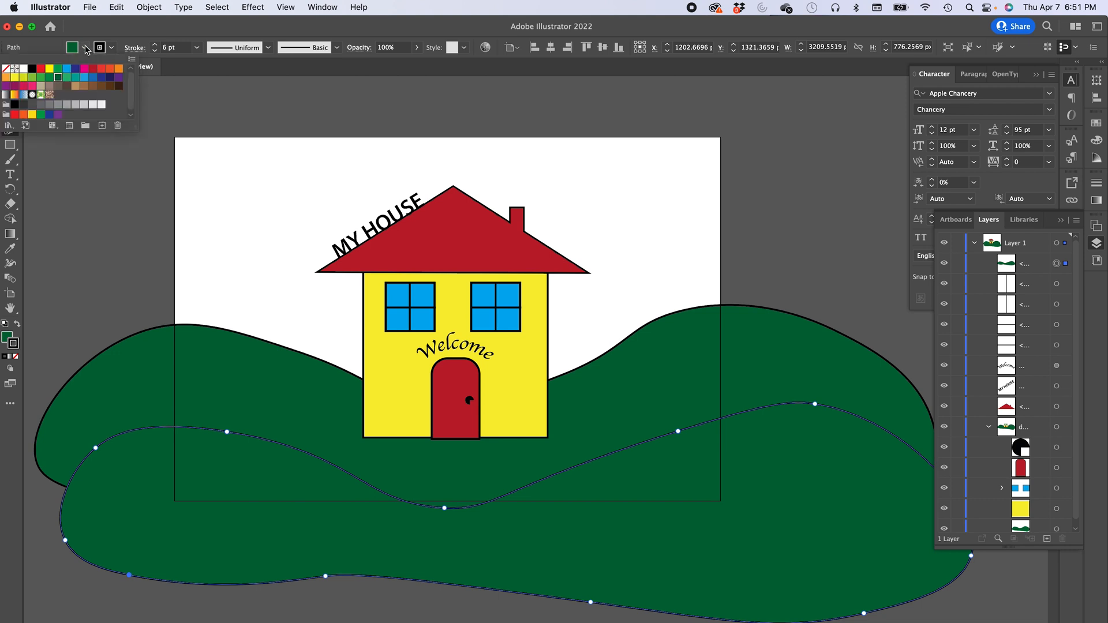
click(32, 78)
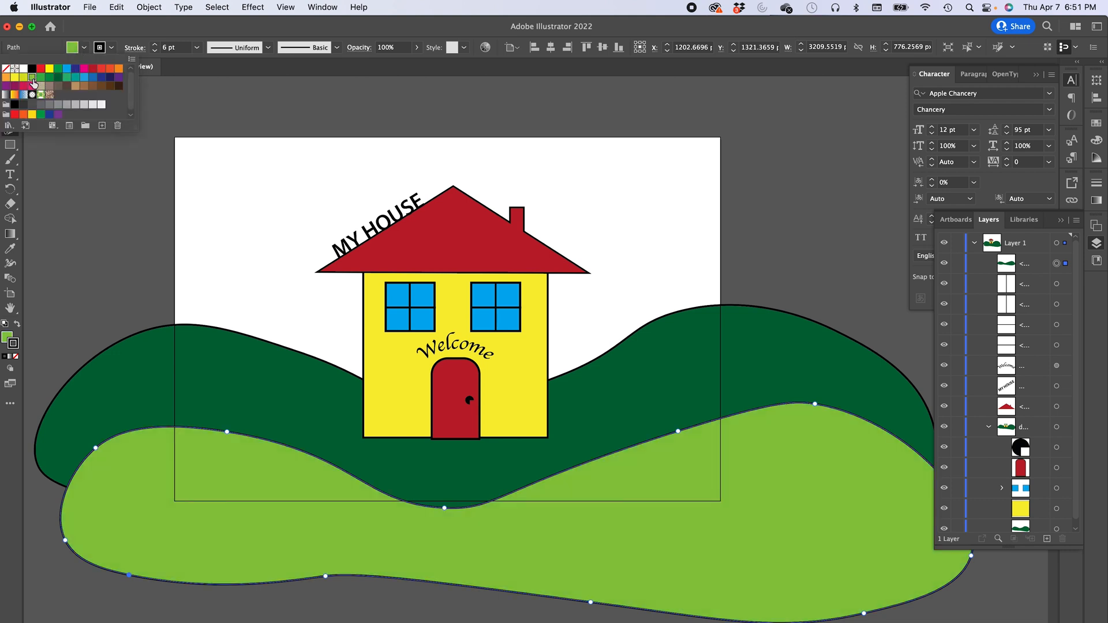
click(85, 173)
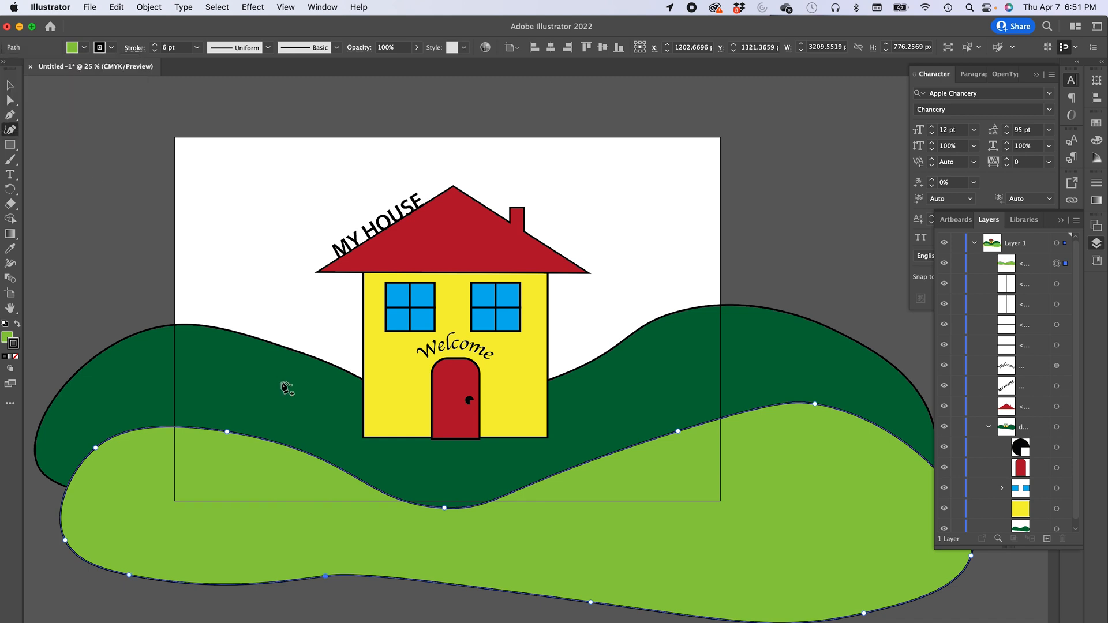
- Move the light green hill up slightly toward the house
click(244, 447)
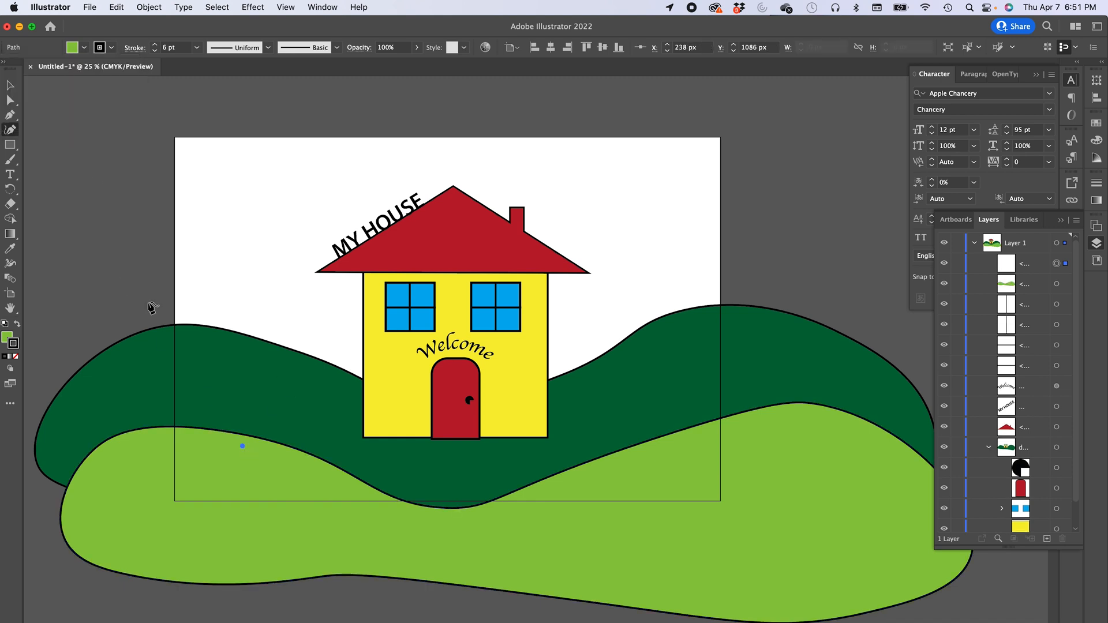
key(super+z)
key(v)
click(217, 443)
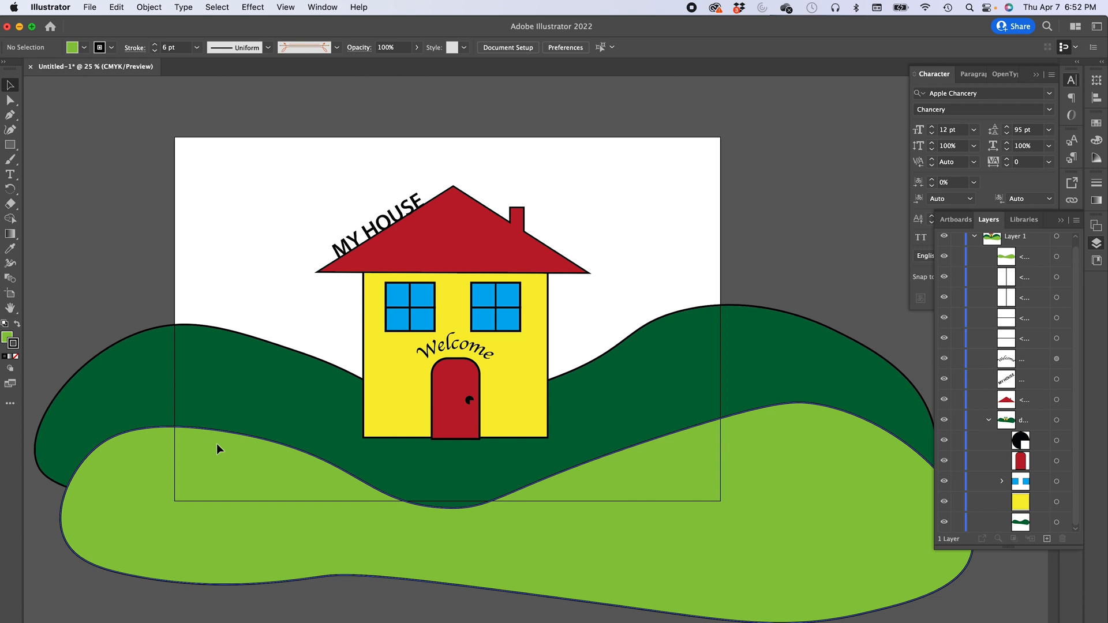
drag(239, 461, 229, 438)
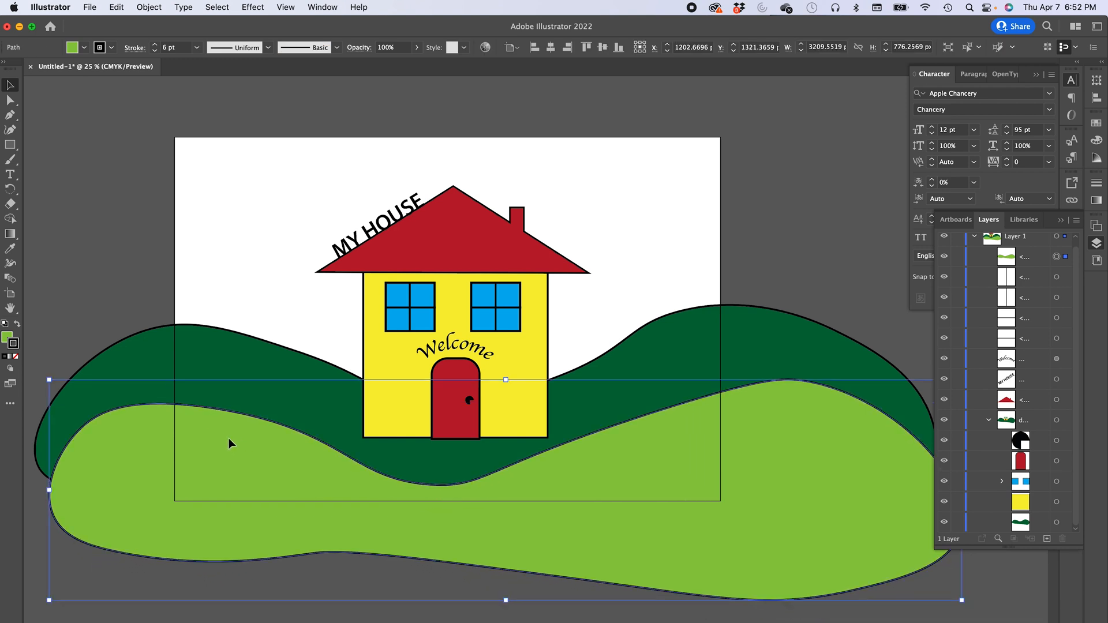
click(130, 251)
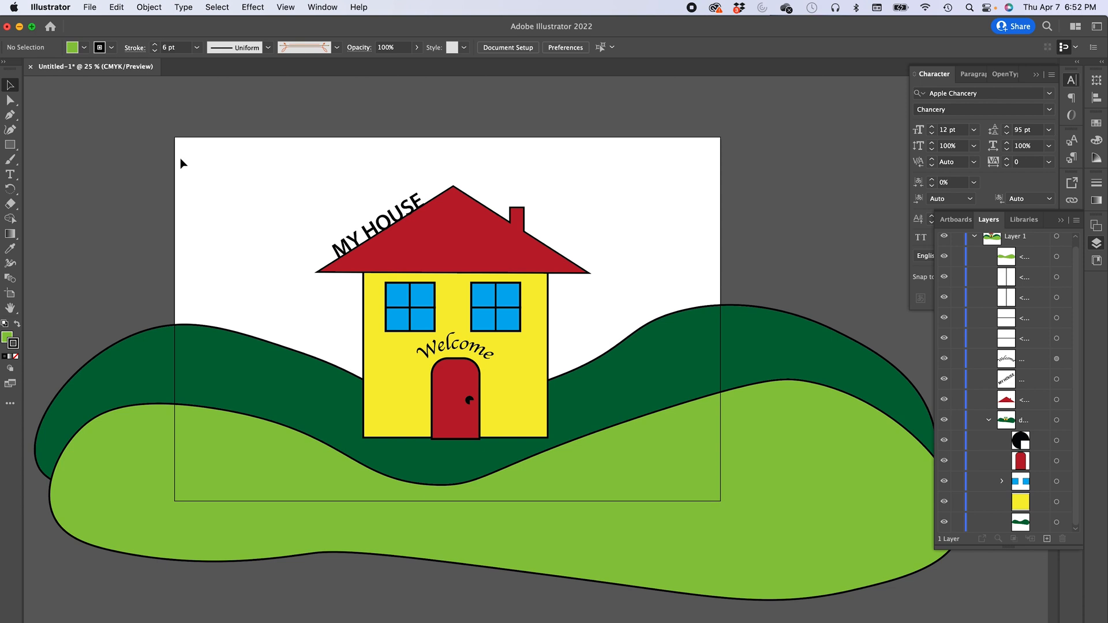
- Close the Character and Layers panels to clear the workspace
key(super+0)
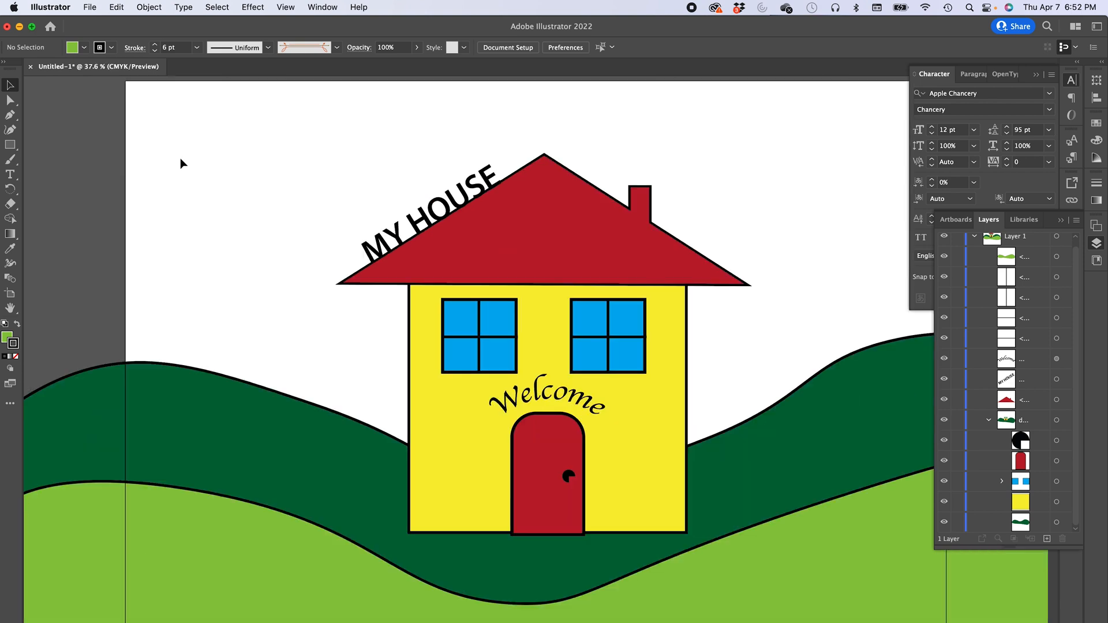
click(1036, 74)
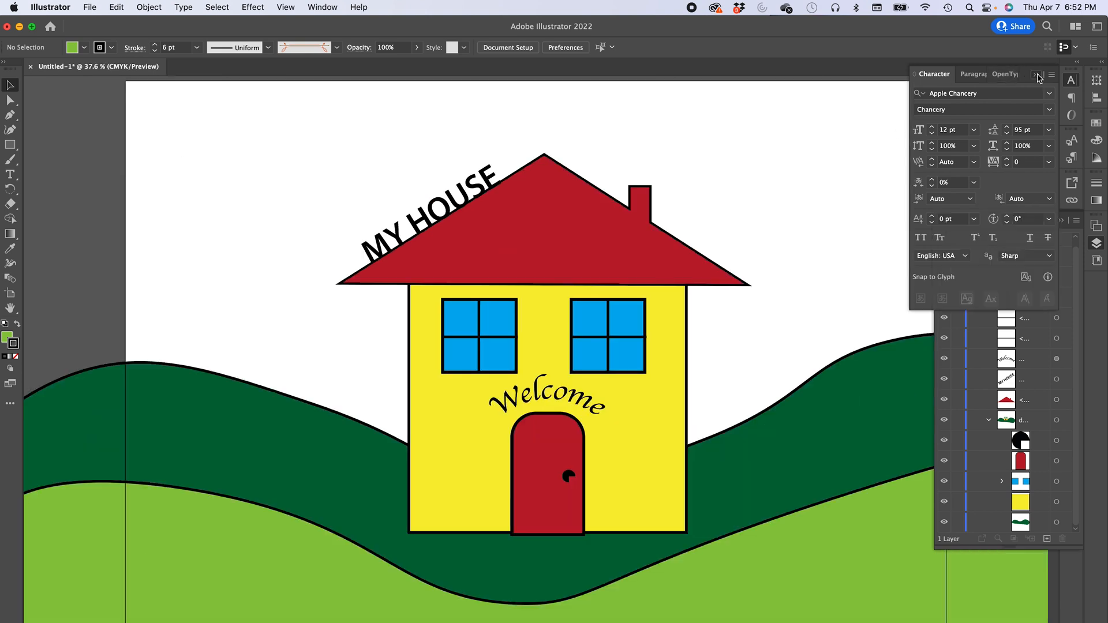
click(1061, 222)
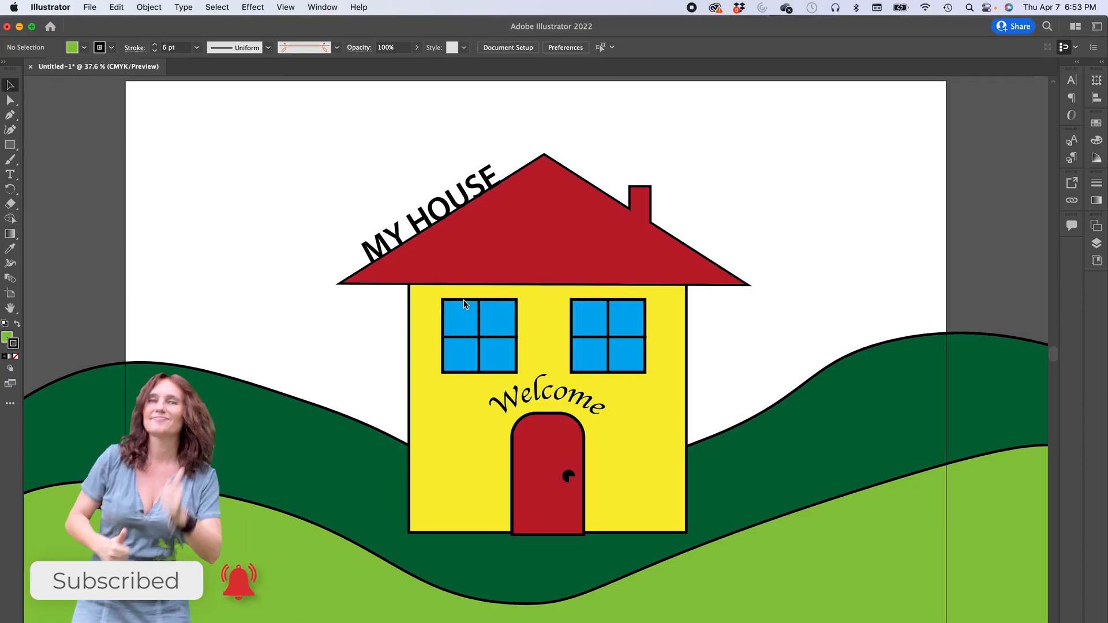
- Select the right window's pane rectangle and fill it with the orange-yellow gradient swatch
click(461, 322)
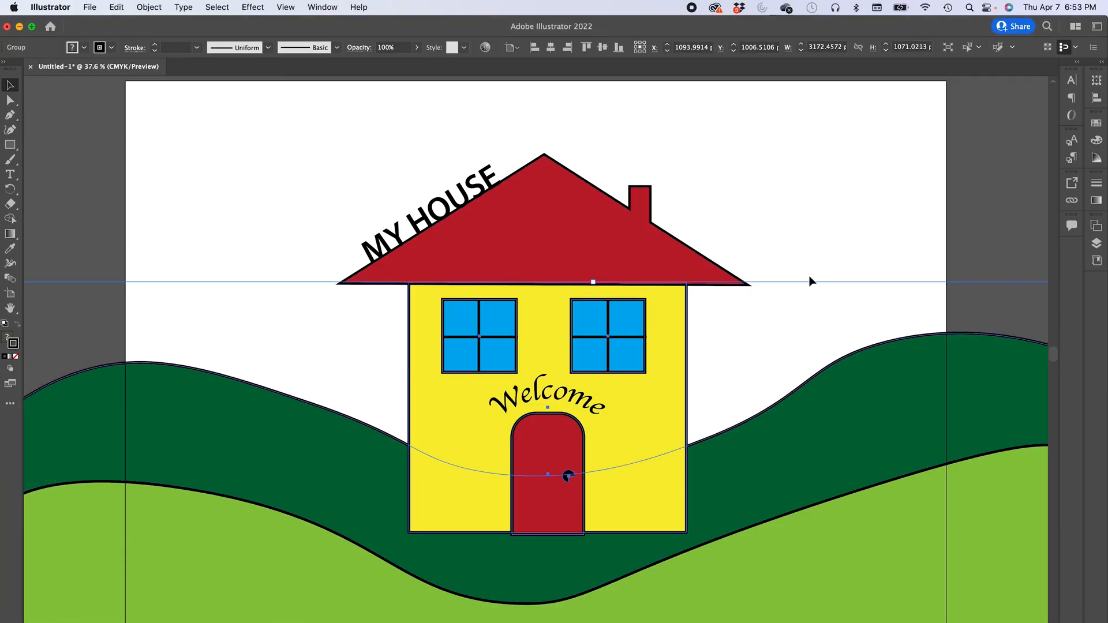
click(1095, 244)
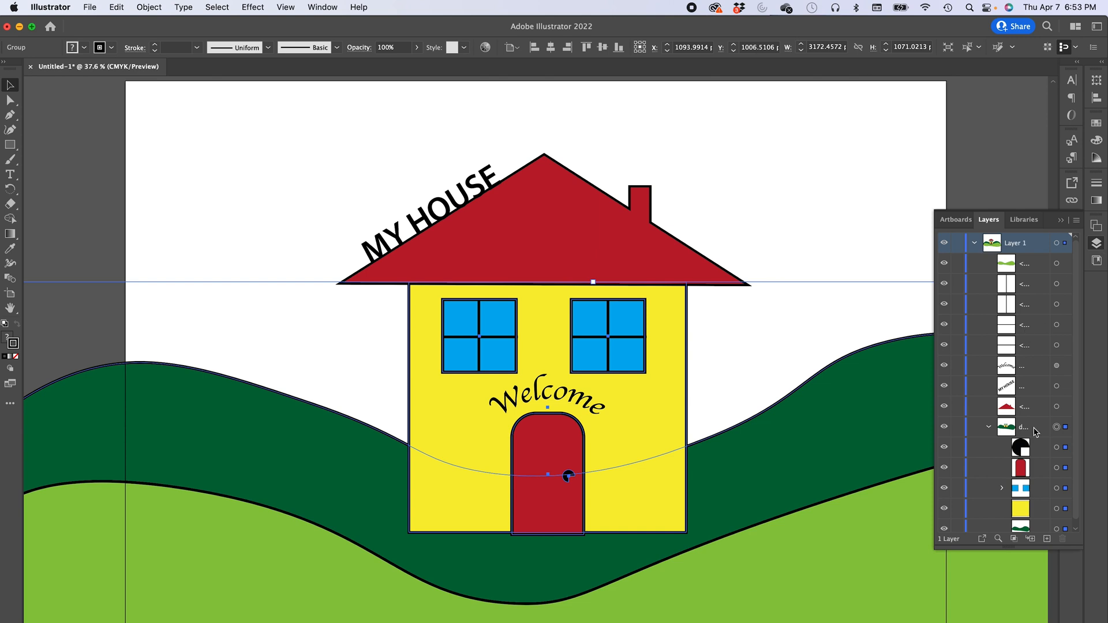
scroll(1027, 445, down, 1)
click(1002, 482)
scroll(1005, 485, down, 2)
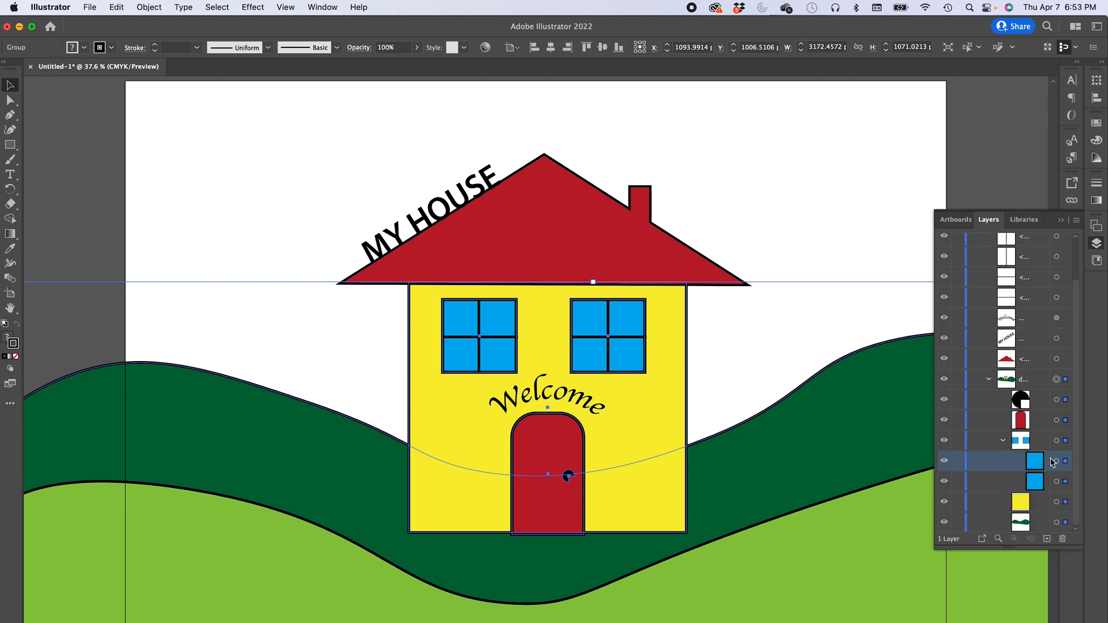
click(1056, 463)
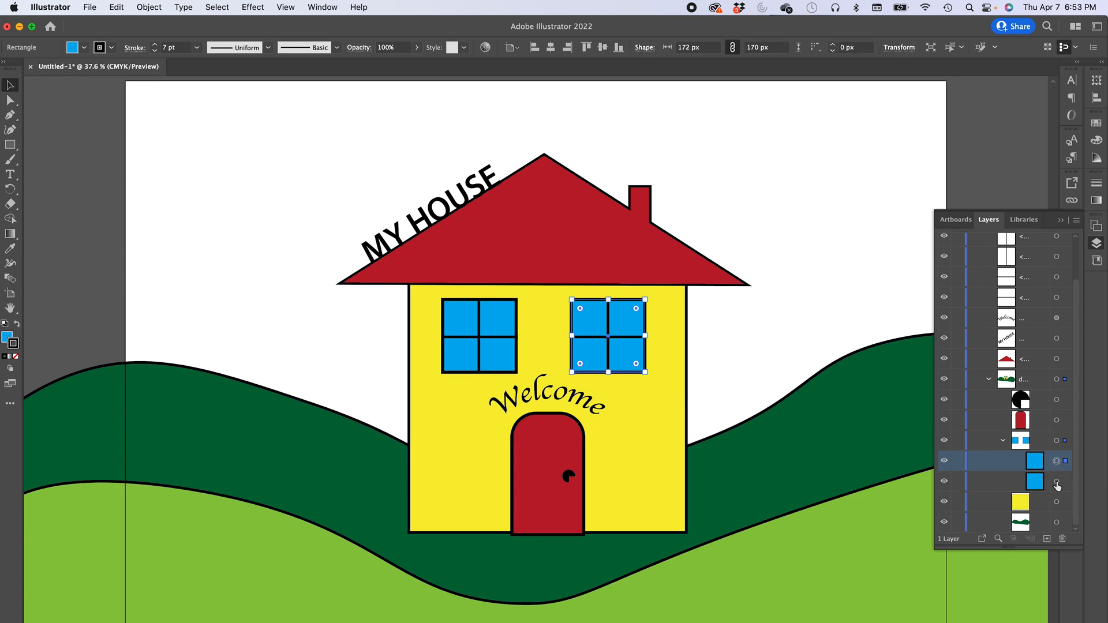
shift+click(1057, 482)
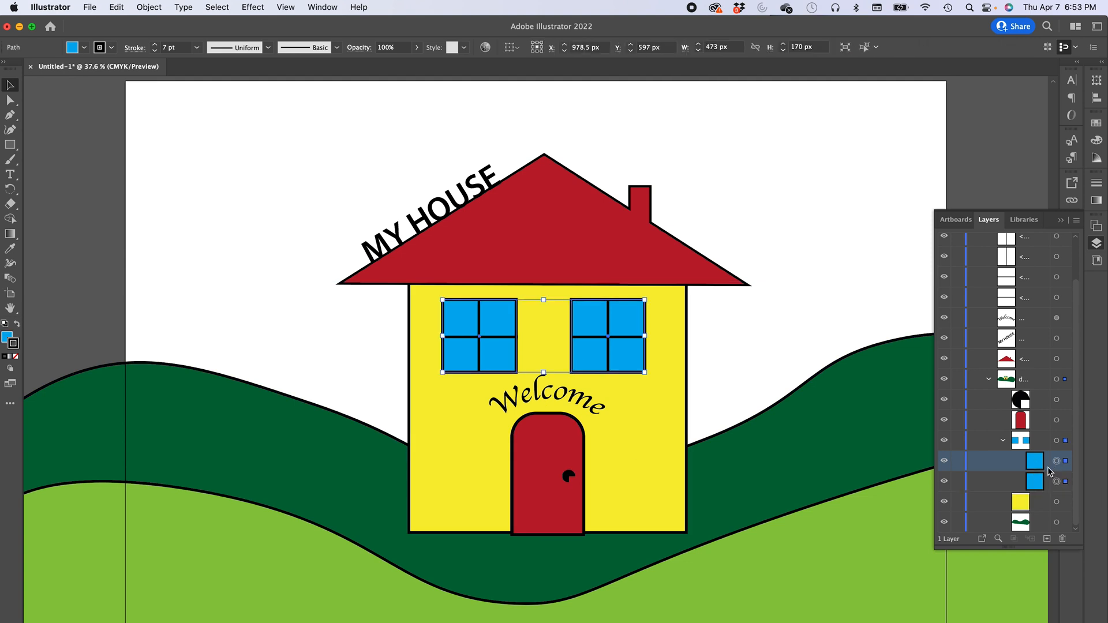
click(1014, 478)
click(1057, 463)
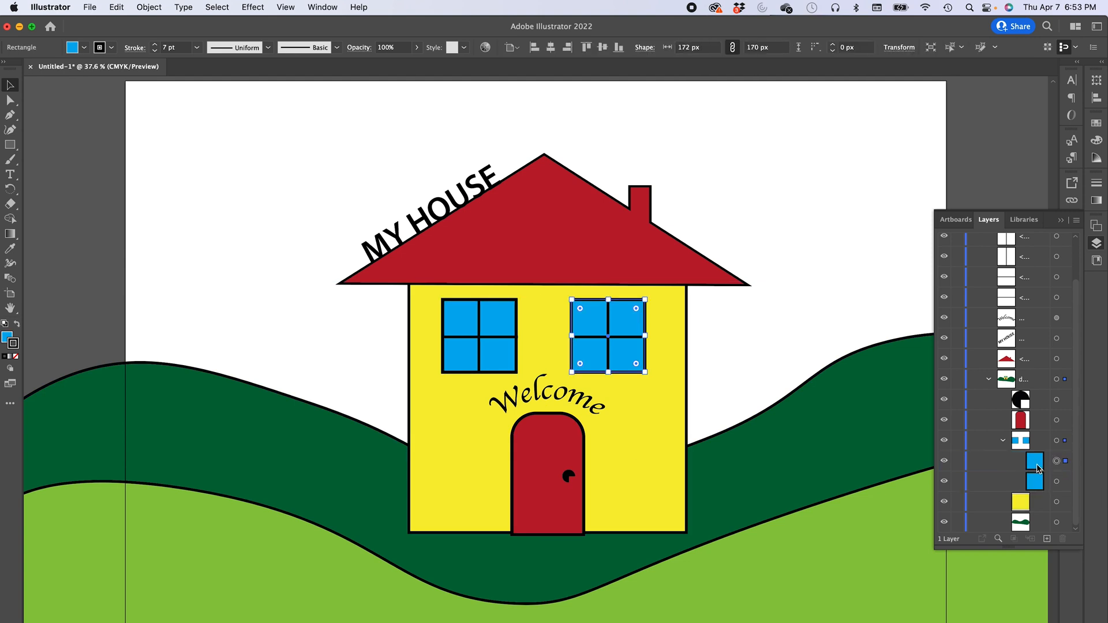
click(83, 48)
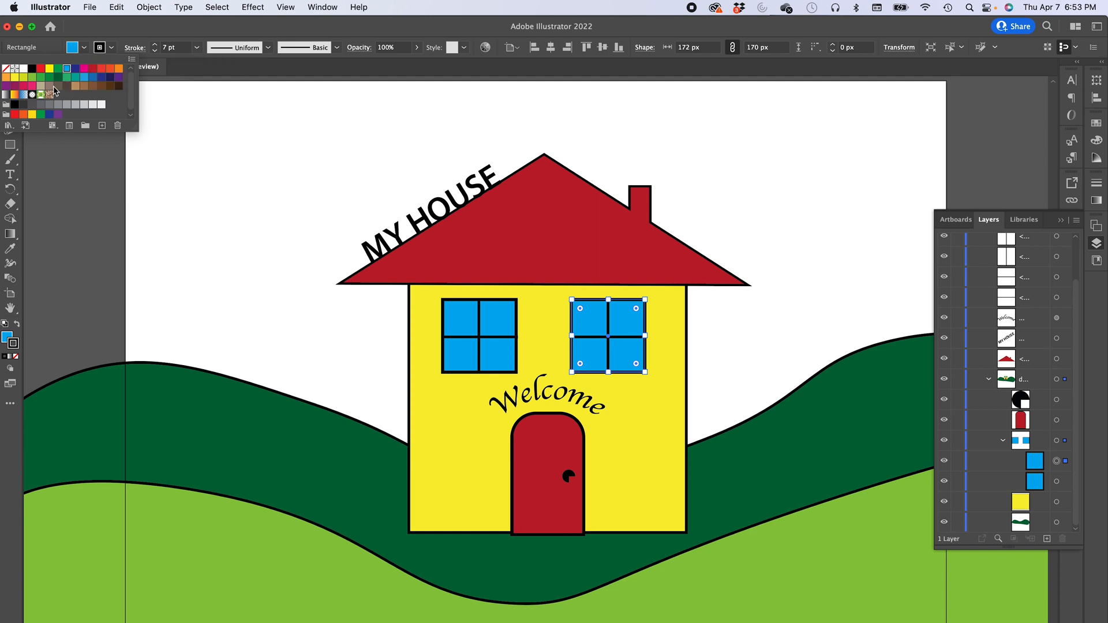
click(14, 95)
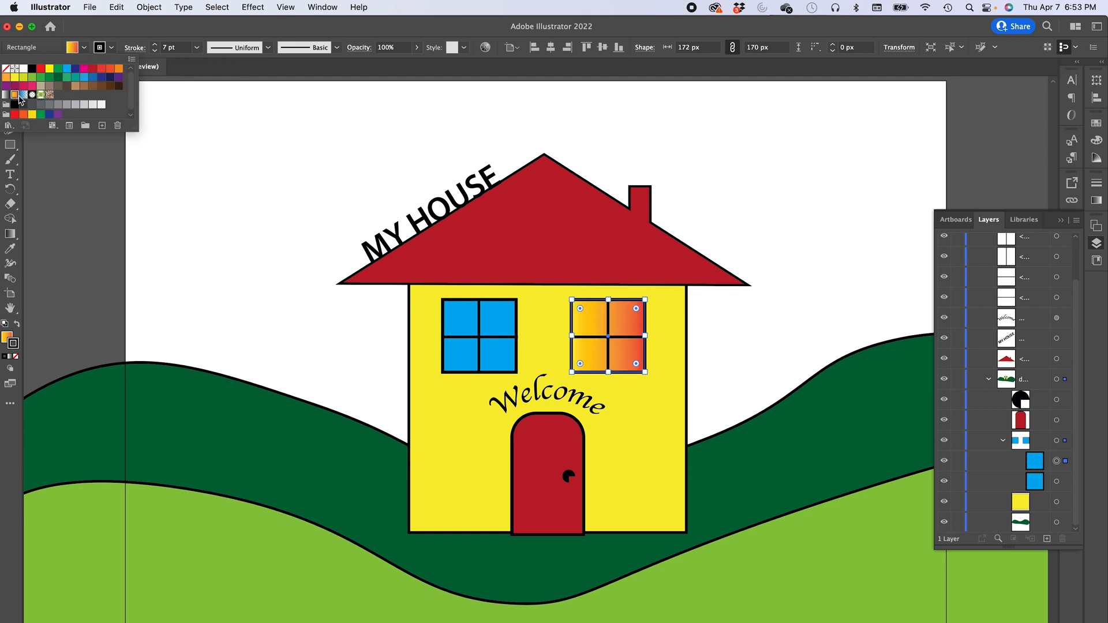
click(23, 95)
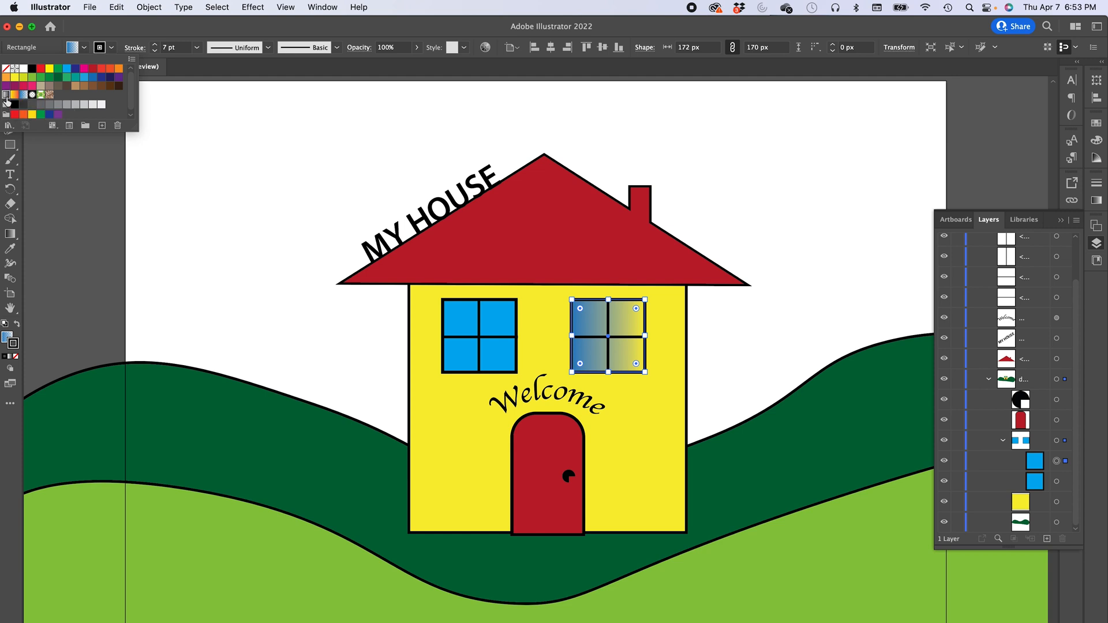
click(7, 96)
click(14, 95)
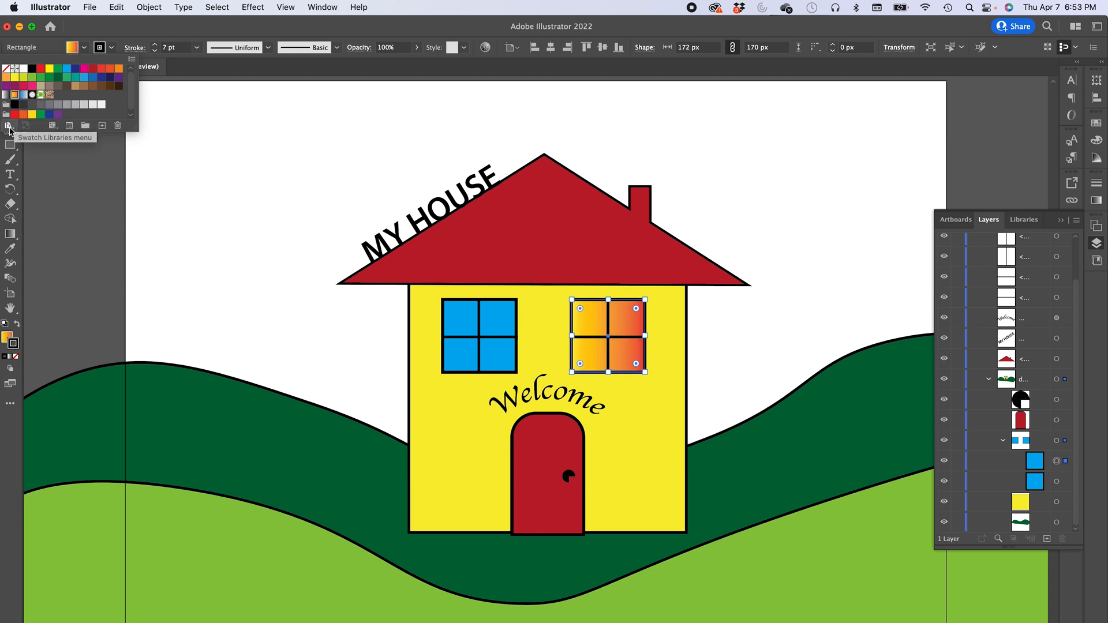
- Open the Sky gradient swatch library and move its panel beside the house
click(8, 126)
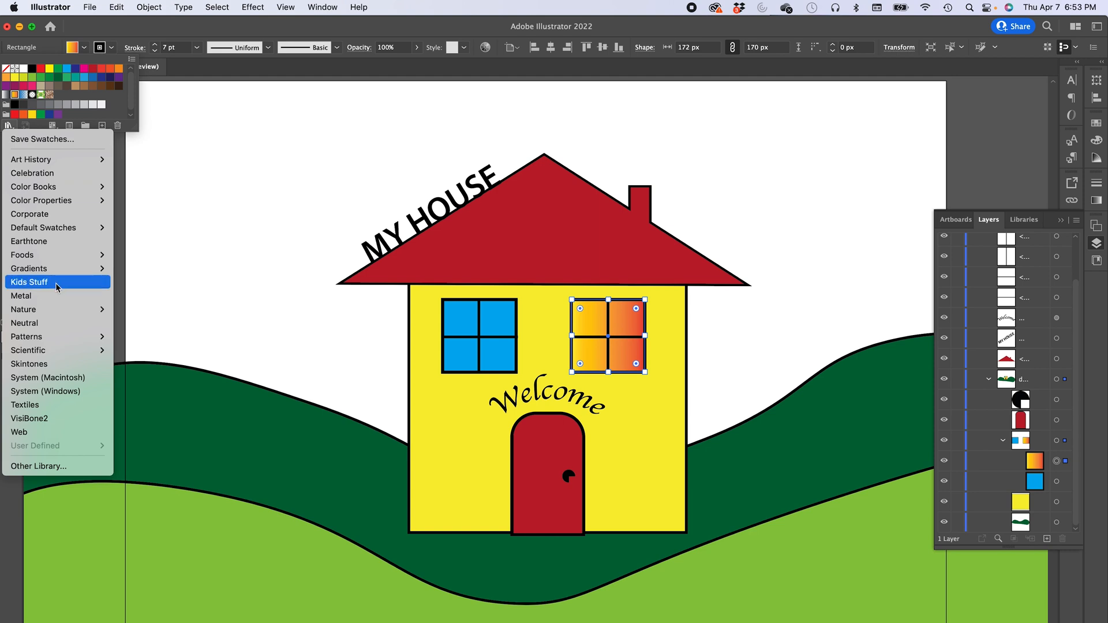
mouse_move(56, 274)
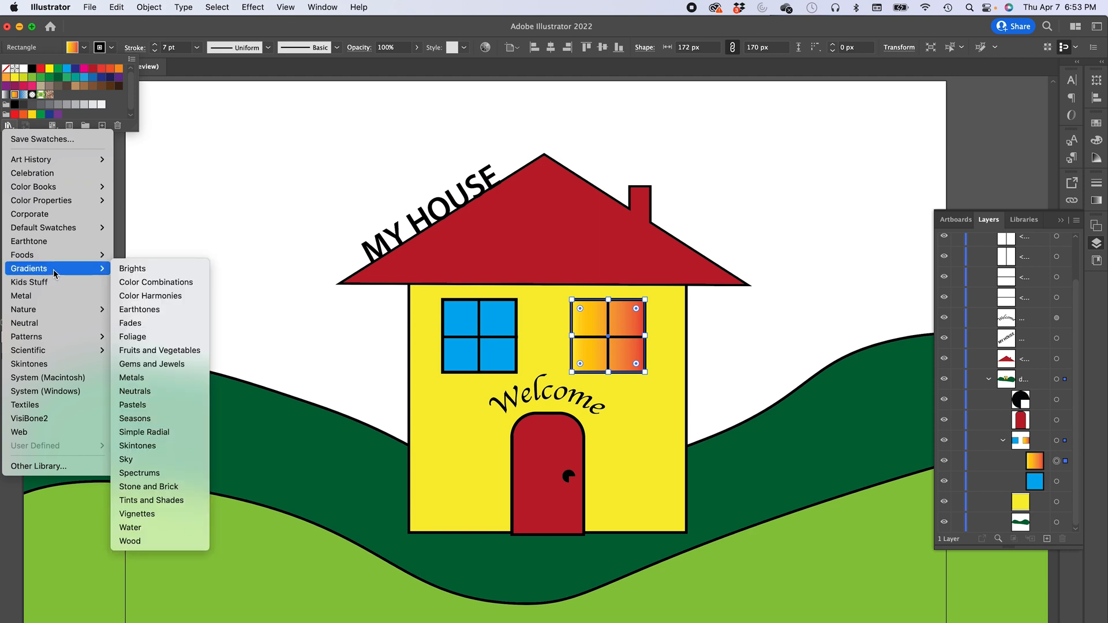
click(141, 460)
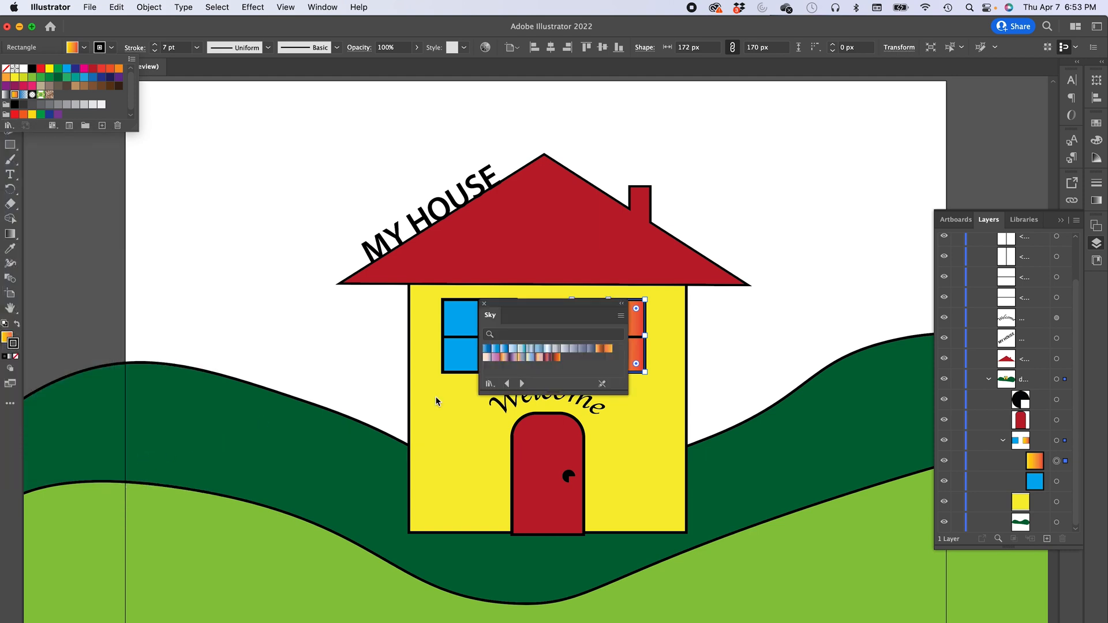
click(541, 303)
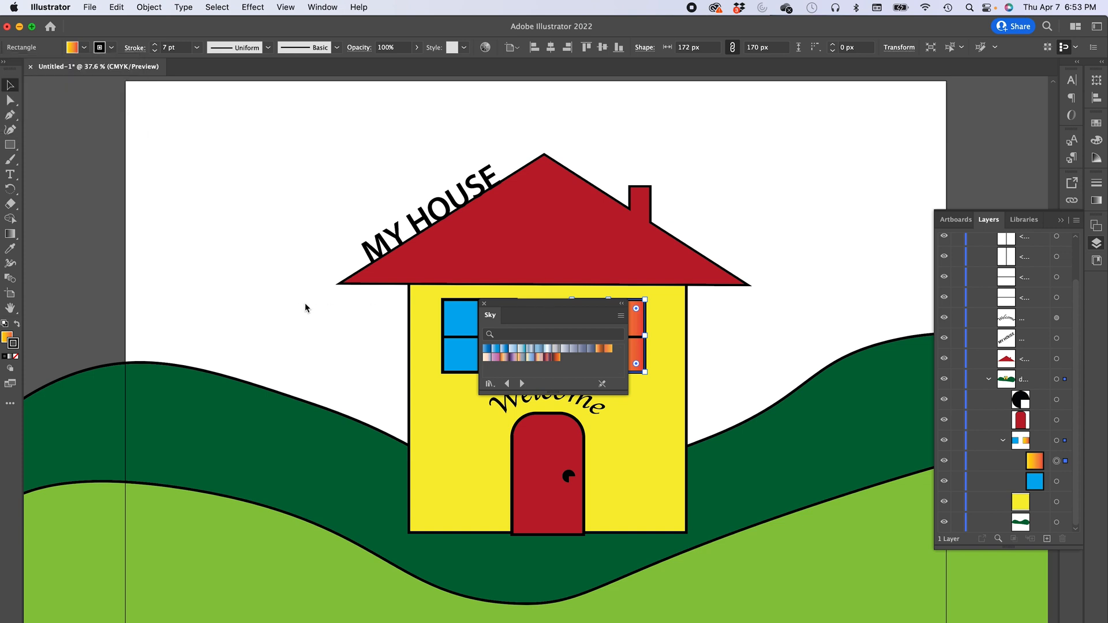
drag(549, 308, 805, 305)
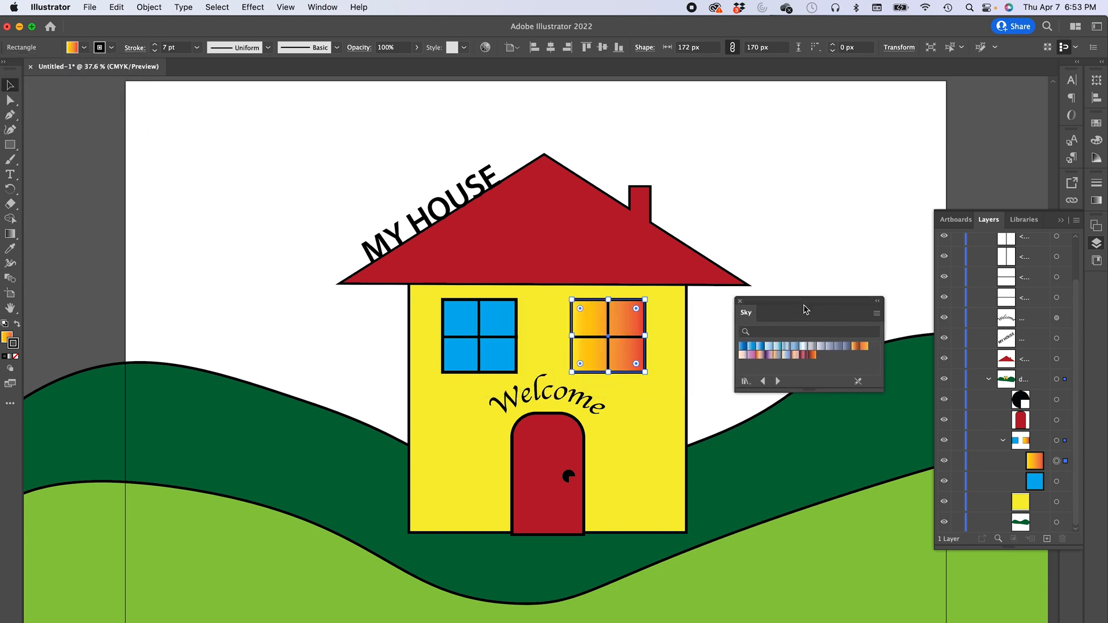
- Reset the right window pane's stroke to none and then back to plain black
click(779, 350)
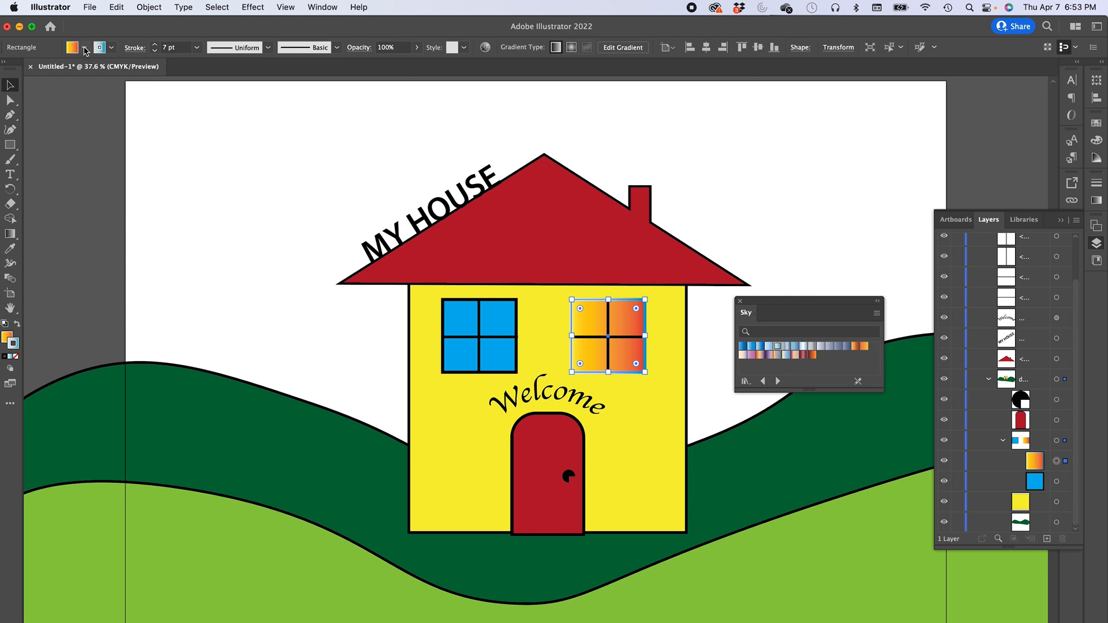
click(112, 48)
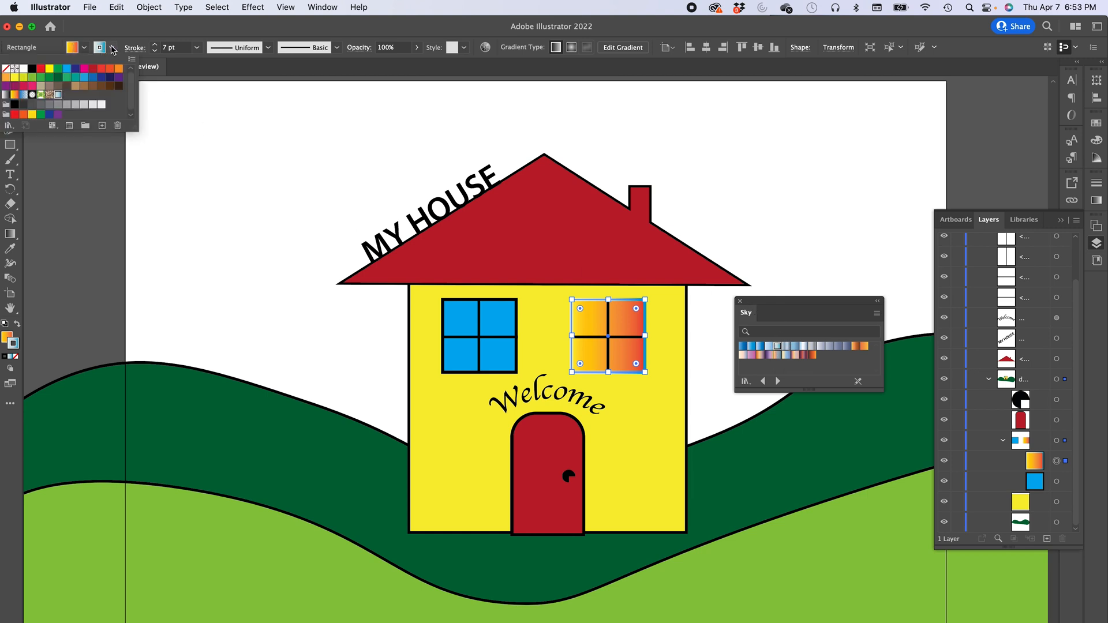
click(7, 69)
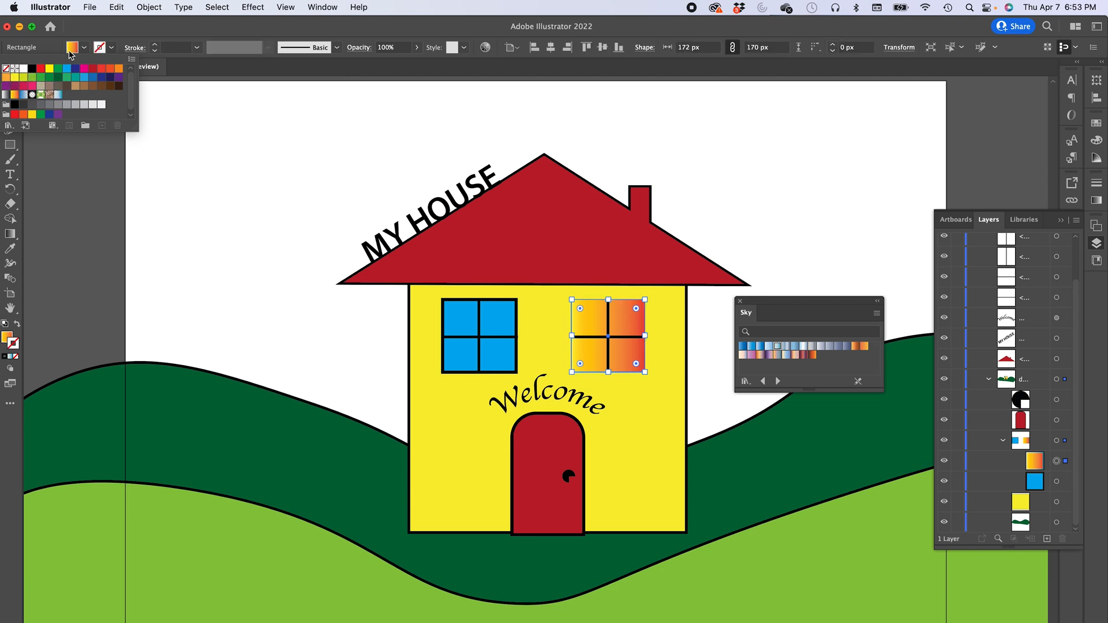
click(32, 69)
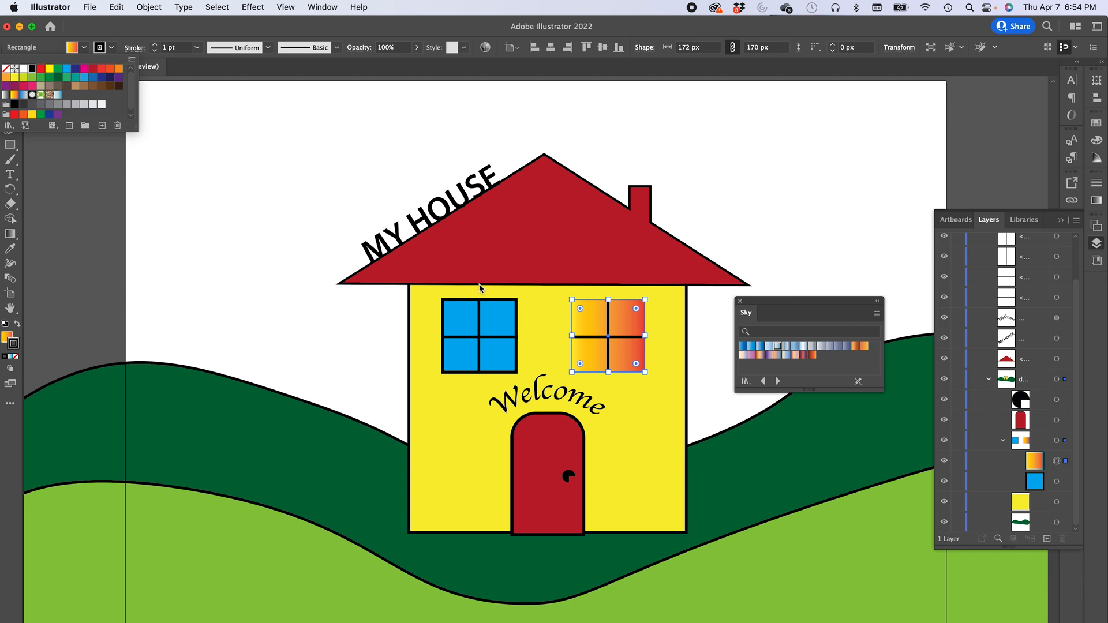
- Make the fill active and apply the Sky 3 gradient swatch to the right window's pane
click(72, 48)
click(72, 48)
click(72, 47)
click(71, 47)
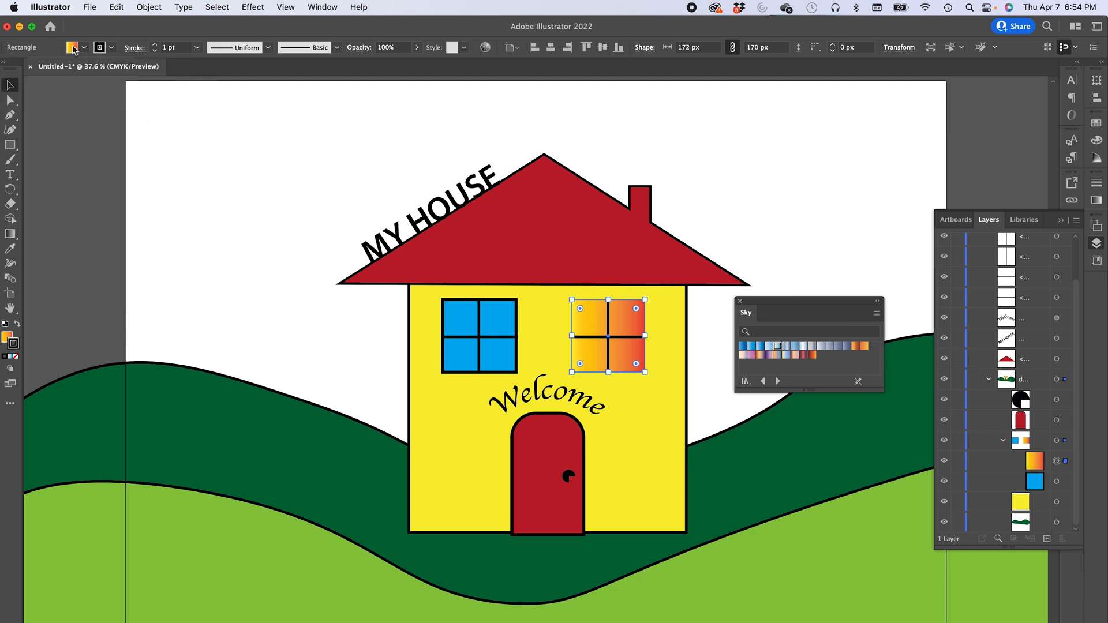
click(8, 338)
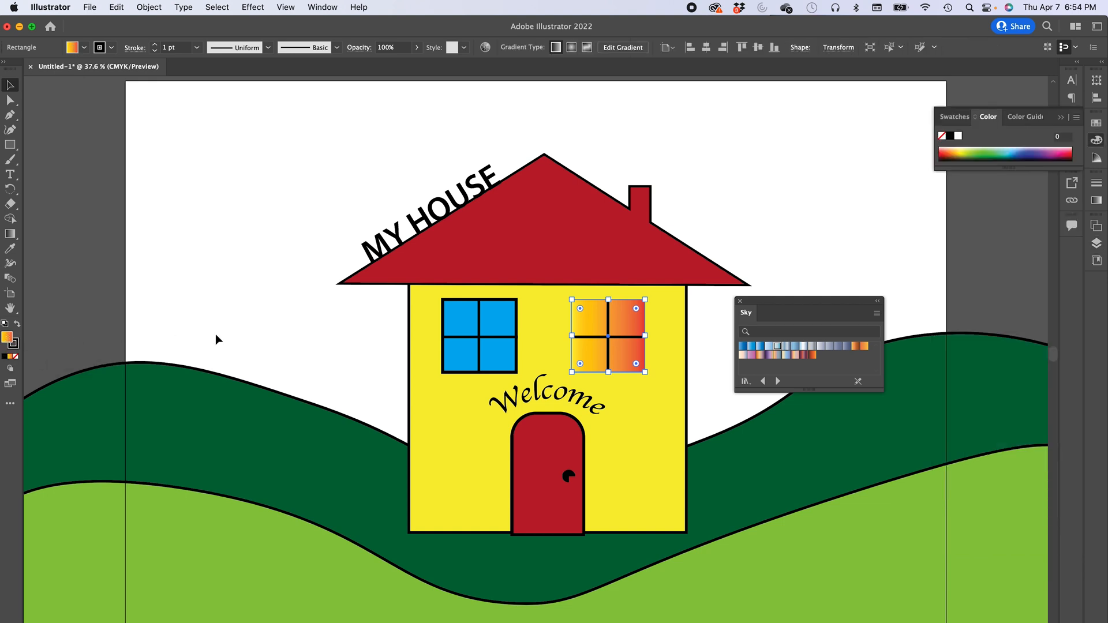
click(761, 346)
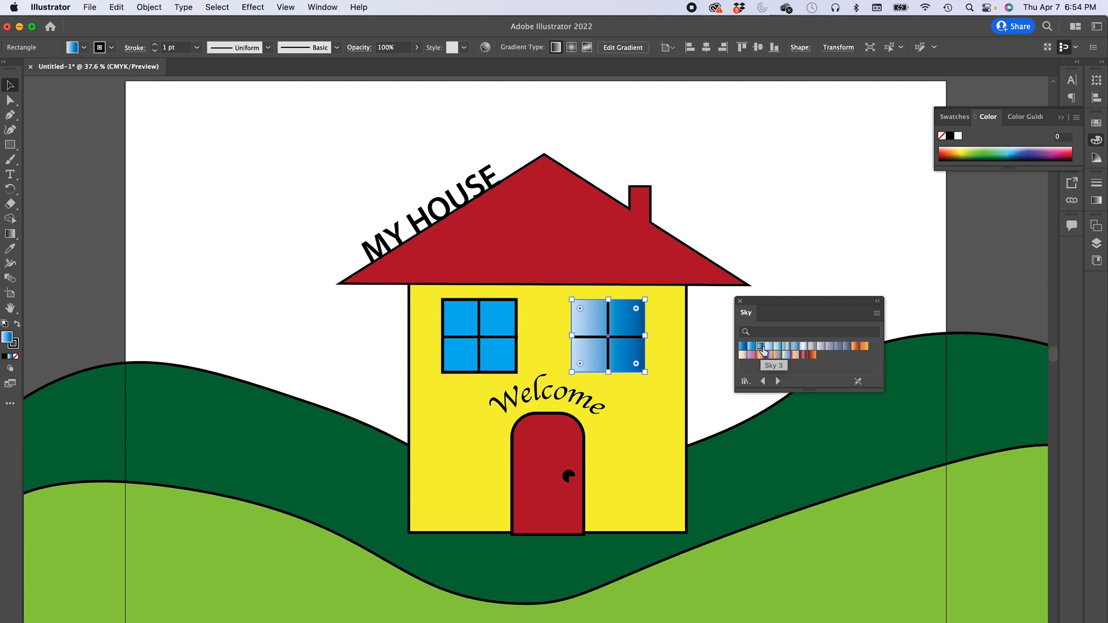
click(768, 346)
click(777, 347)
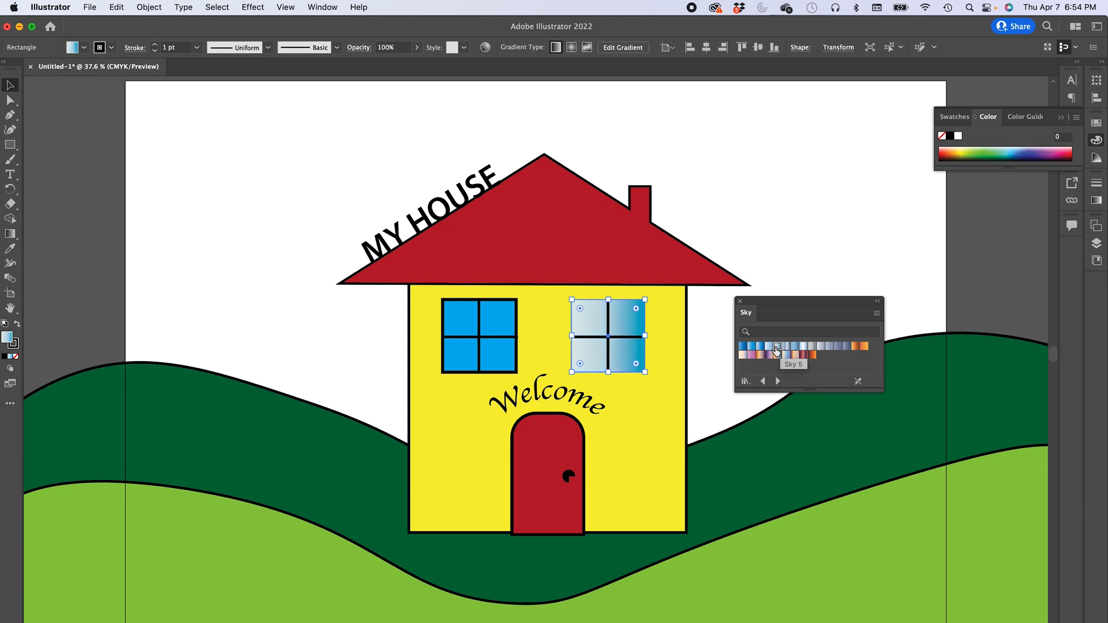
click(770, 347)
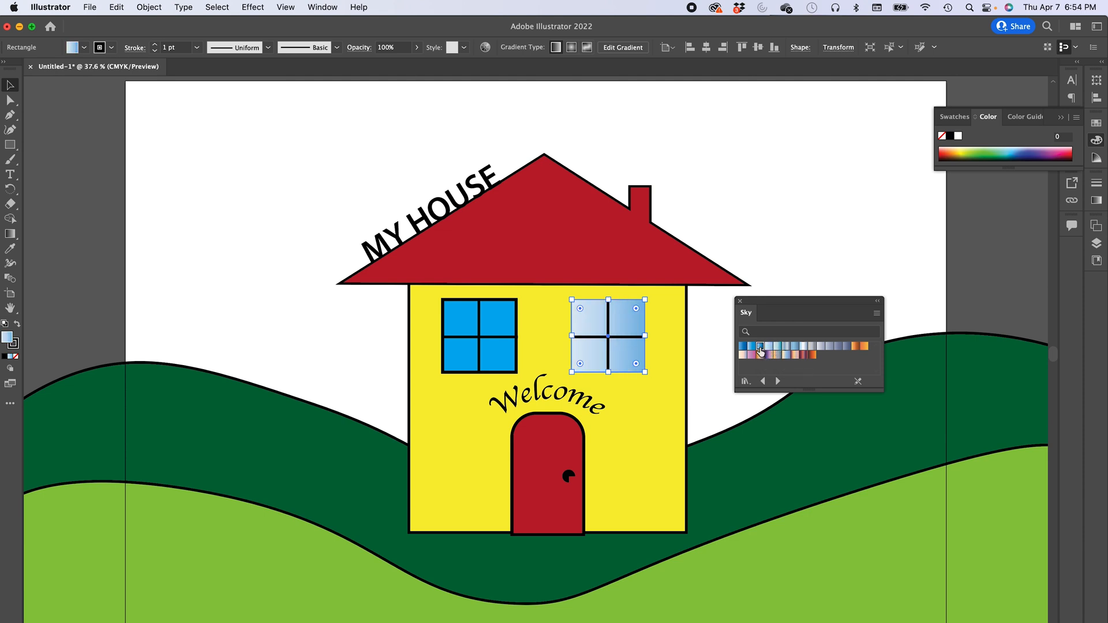
click(760, 348)
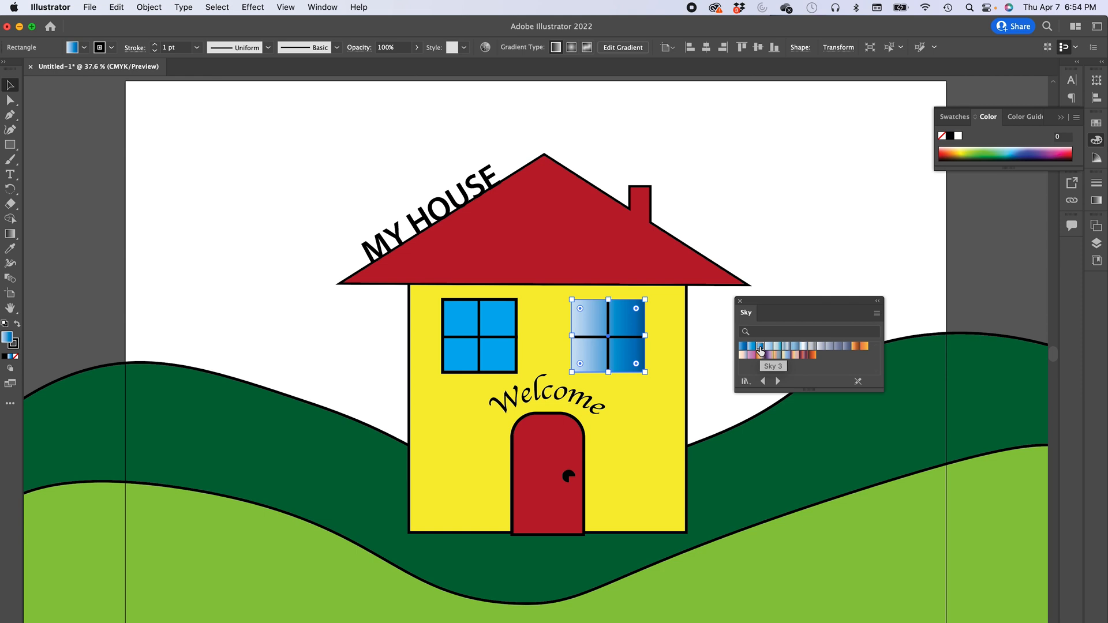
- In the Gradient panel, try radial and freeform types, then set the right pane to a linear gradient at 90°
click(1096, 202)
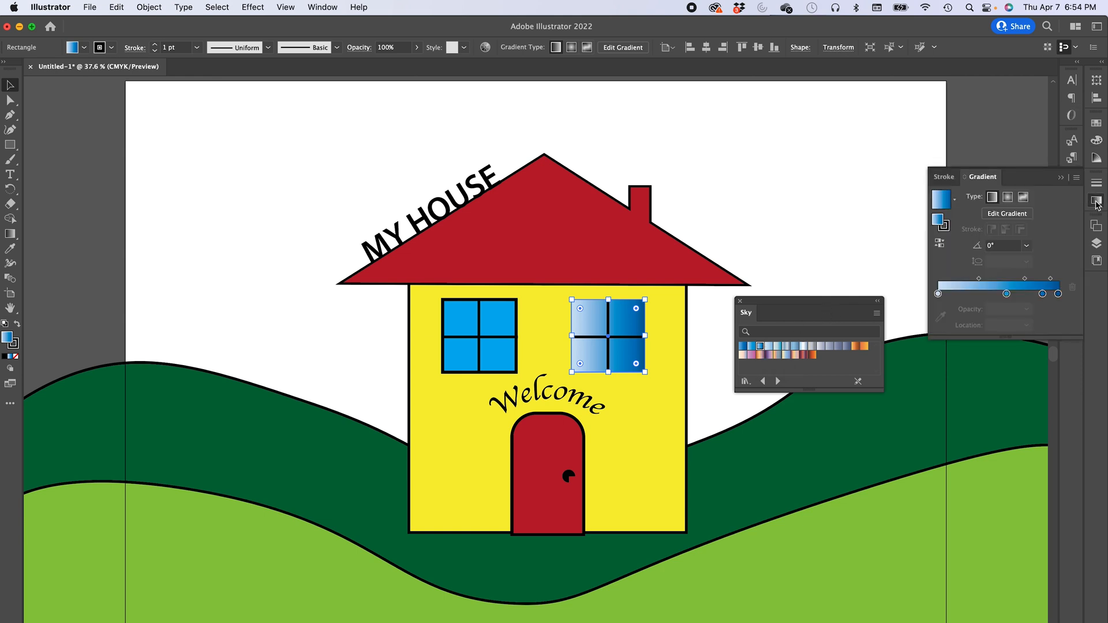
click(1007, 198)
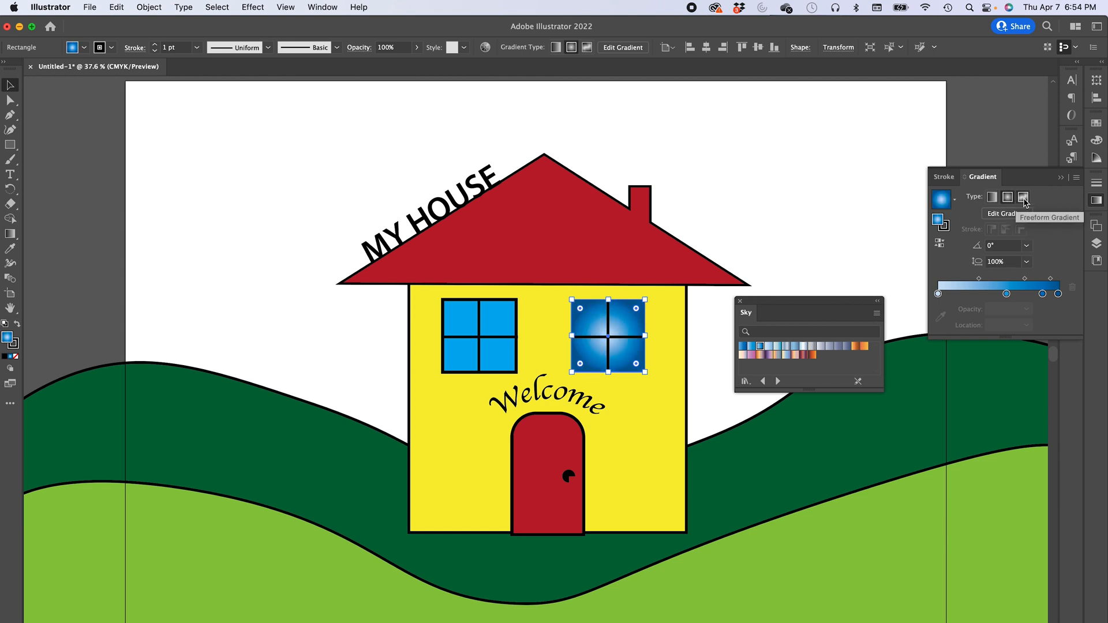
click(1025, 198)
click(1013, 202)
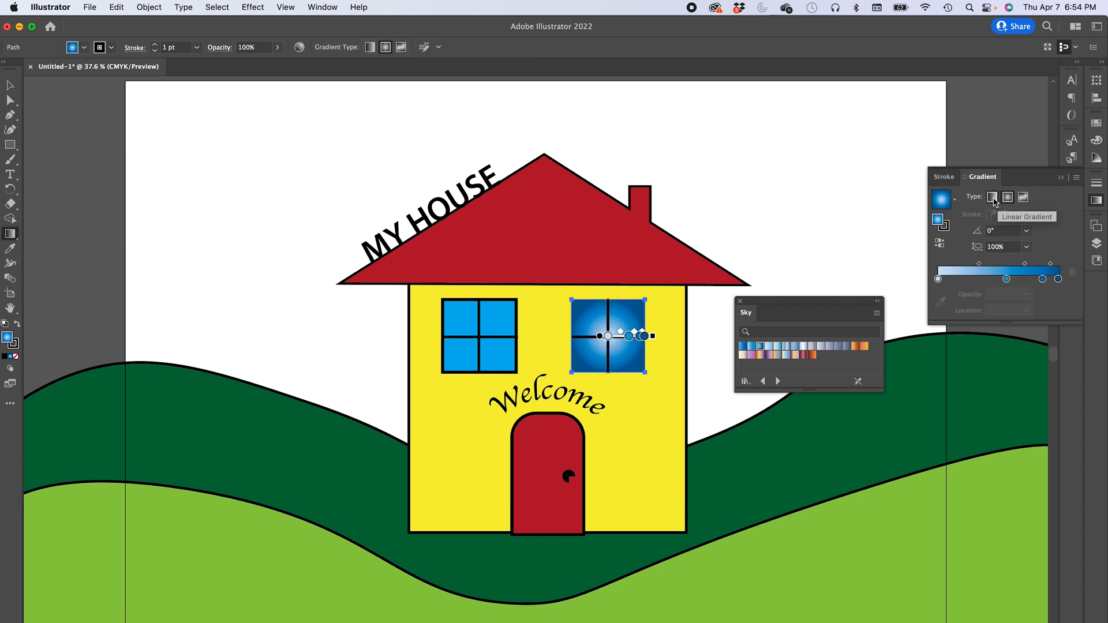
click(993, 198)
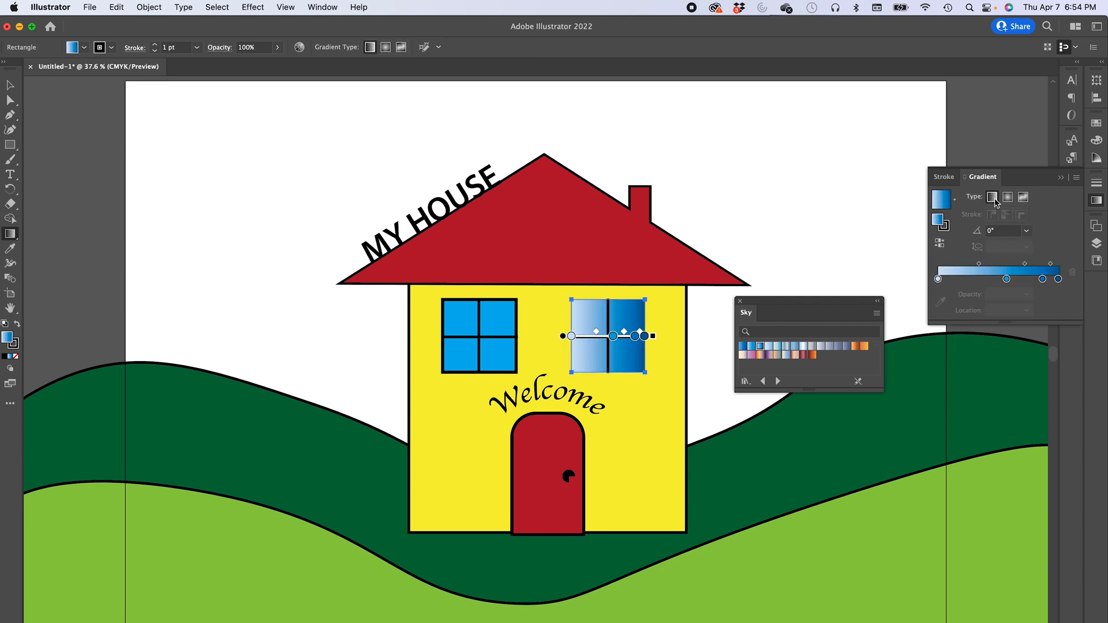
click(1027, 232)
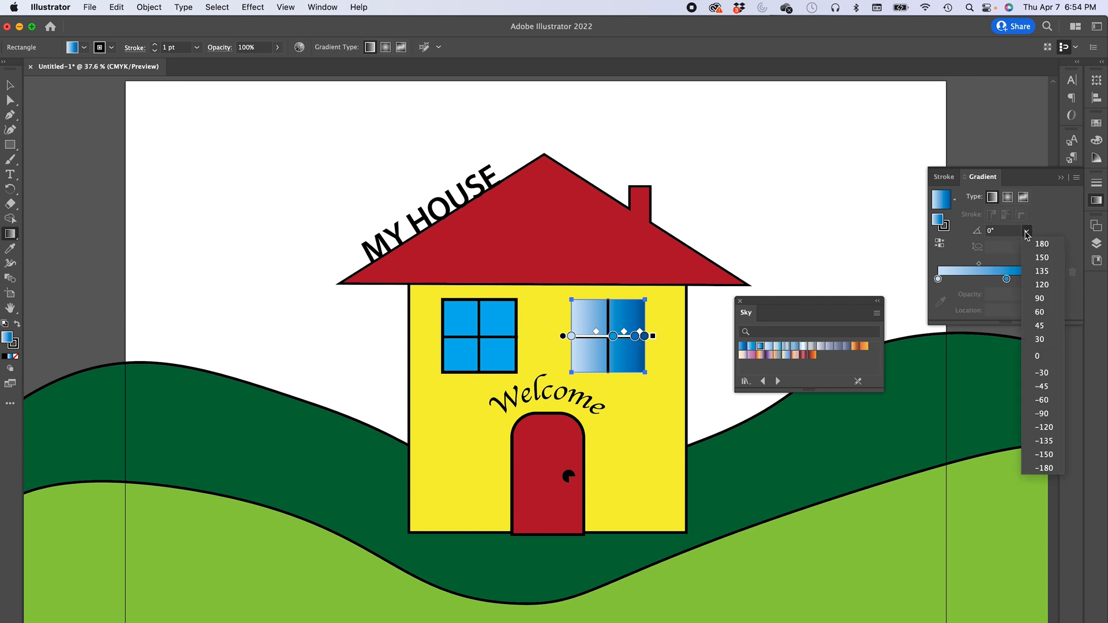
click(1039, 299)
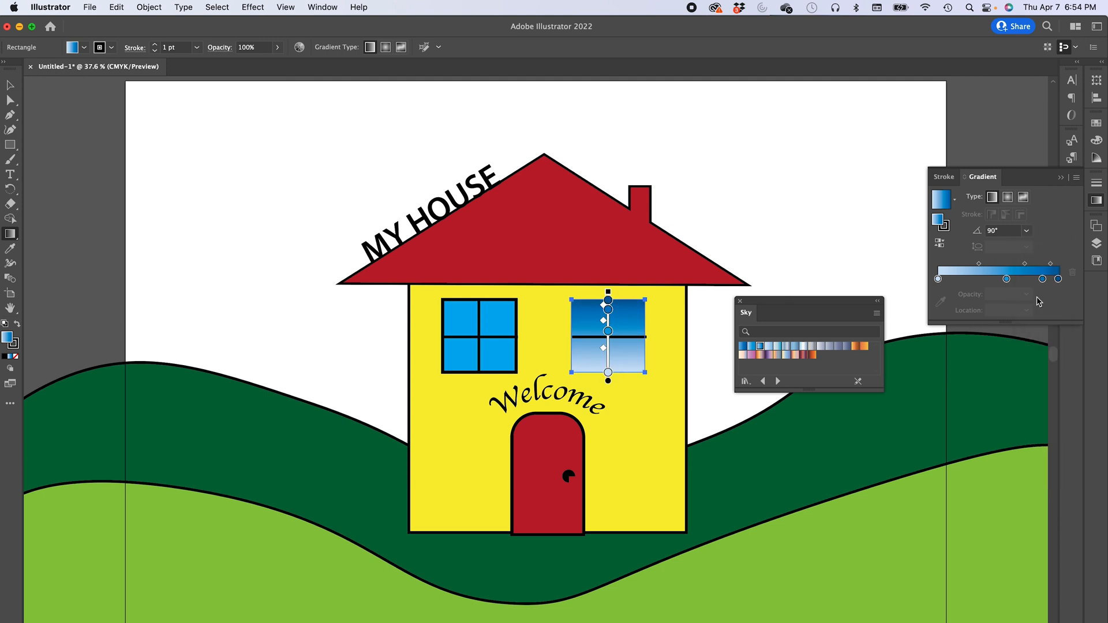
click(1027, 231)
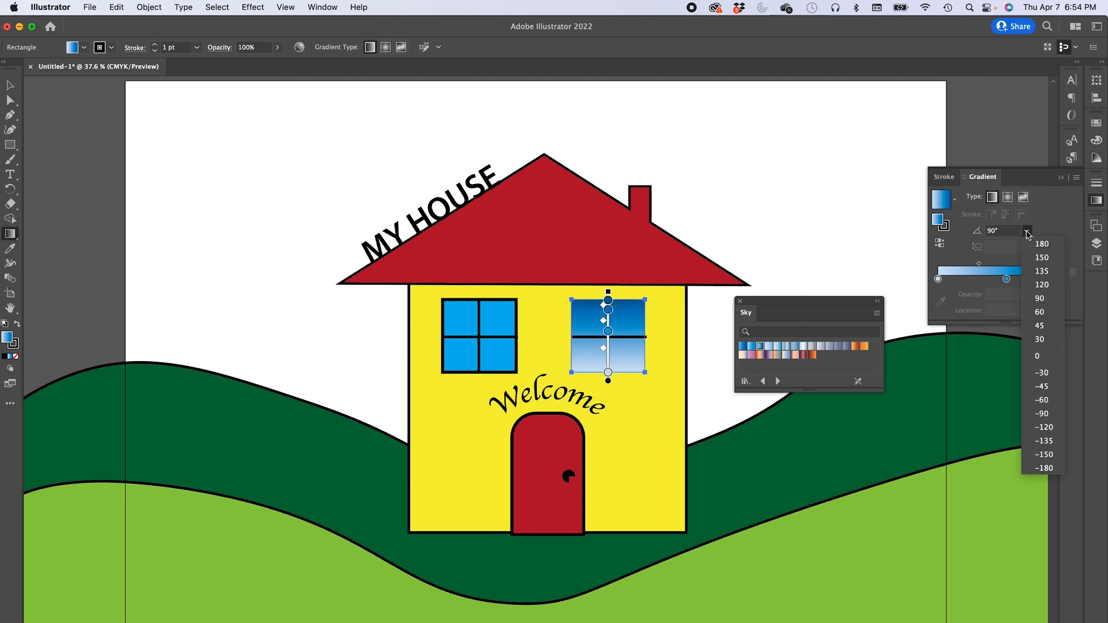
click(1038, 411)
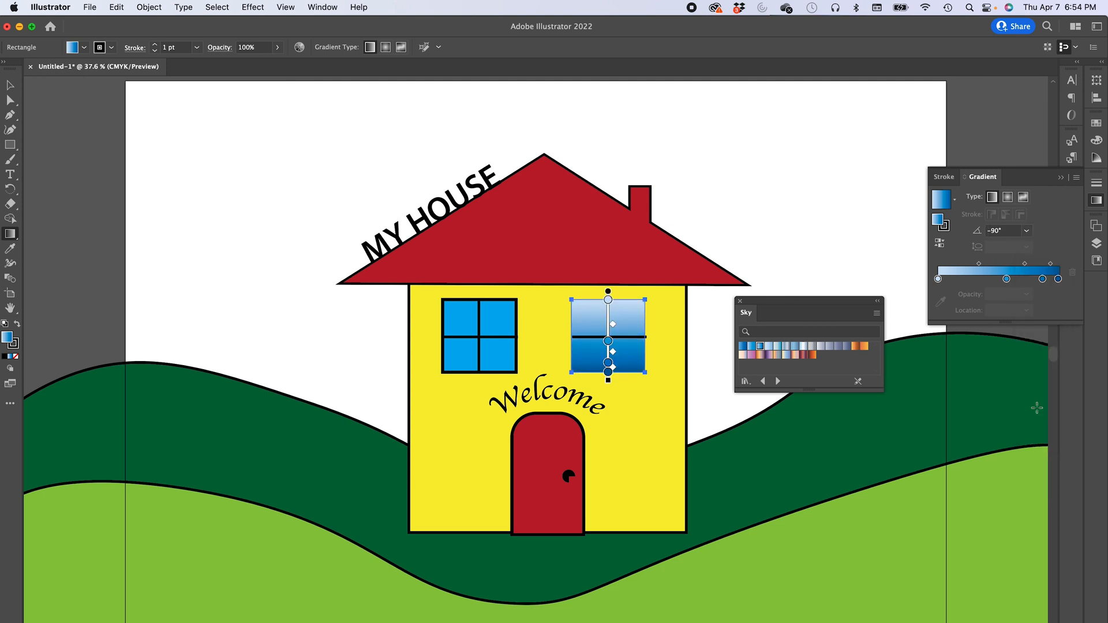
click(1027, 231)
click(1040, 299)
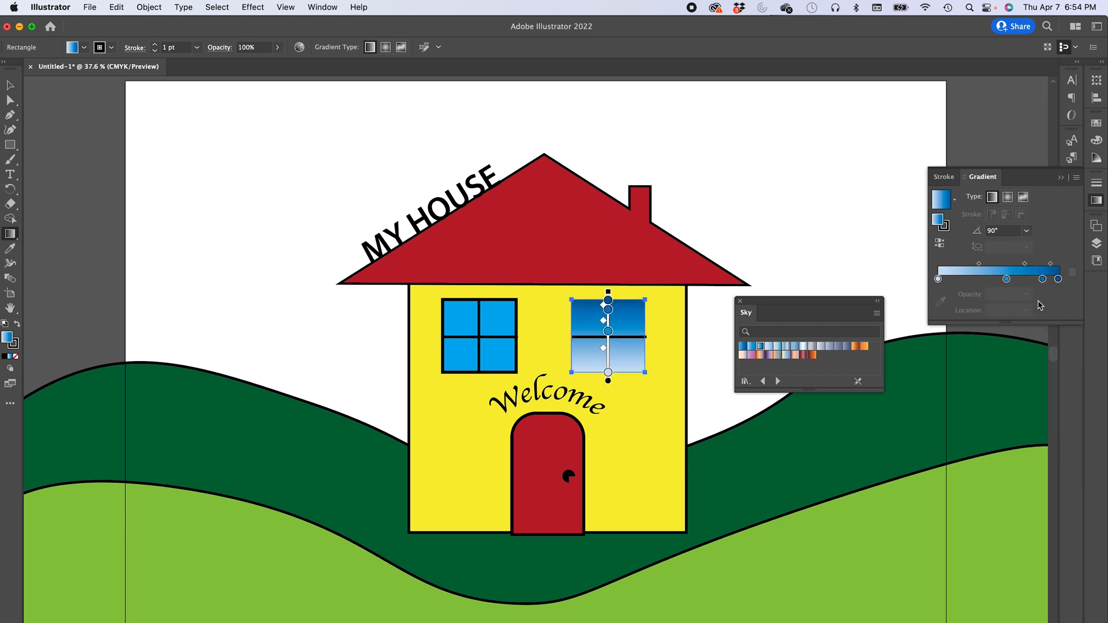
mouse_move(608, 332)
mouse_down()
mouse_move(608, 358)
mouse_move(608, 314)
mouse_move(608, 360)
mouse_move(607, 336)
mouse_up()
click(608, 300)
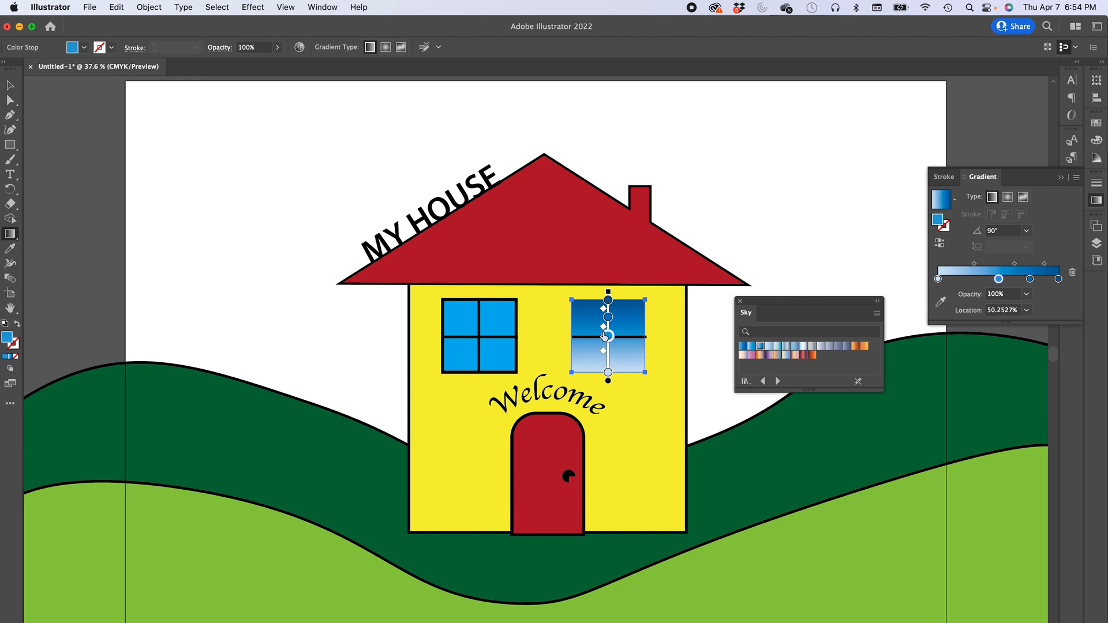
click(10, 85)
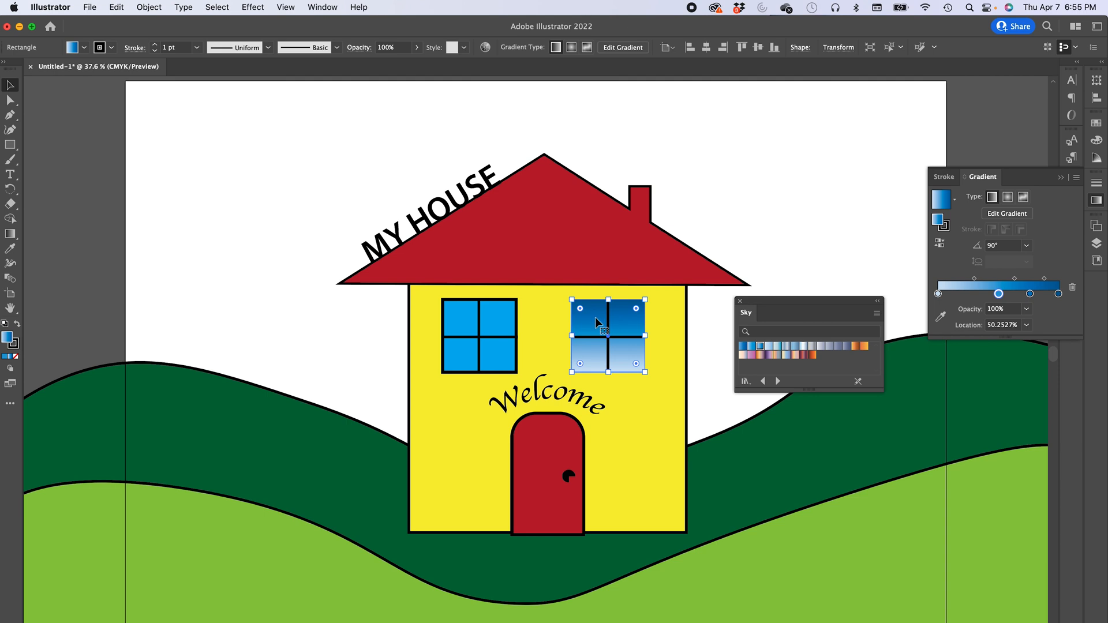
- Select the left window's pane rectangle and copy the right pane's gradient onto it with the Eyedropper tool
click(502, 321)
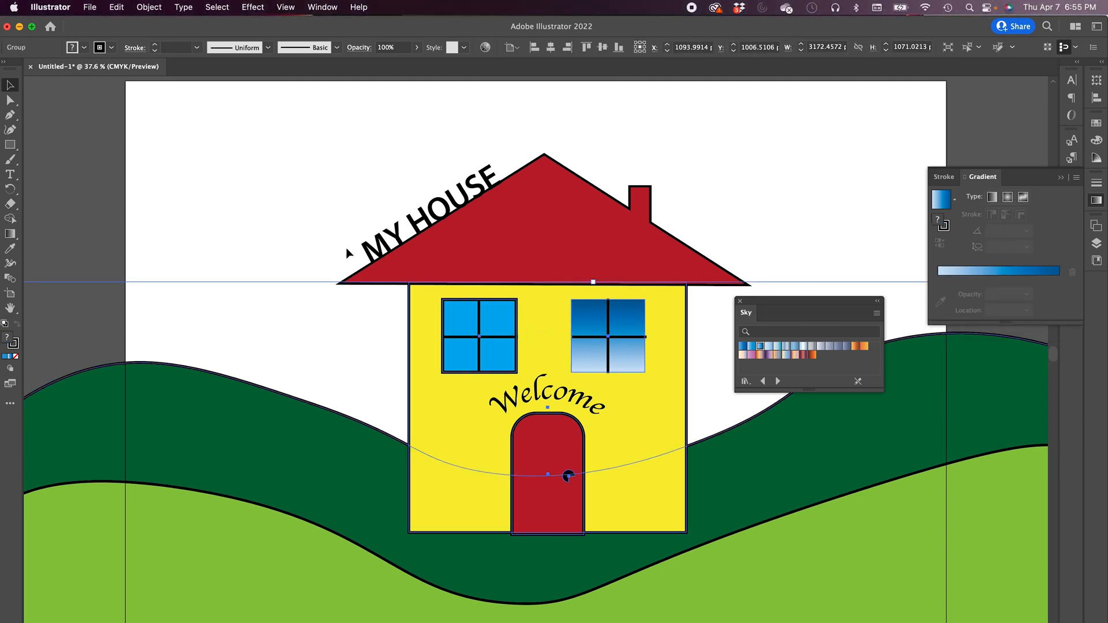
click(1097, 243)
click(1057, 482)
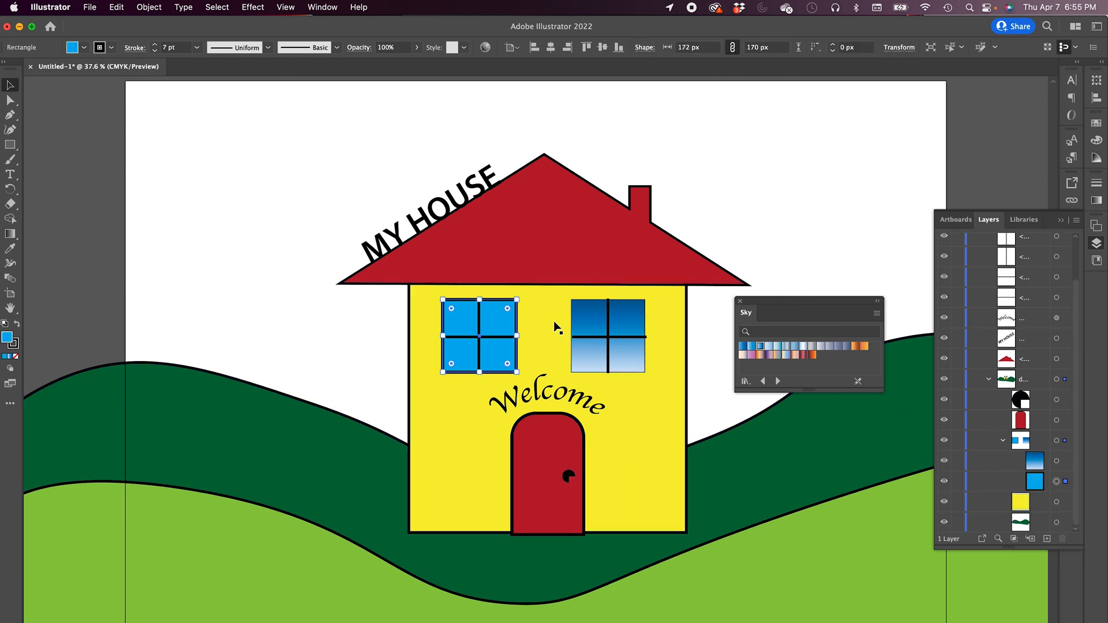
click(10, 253)
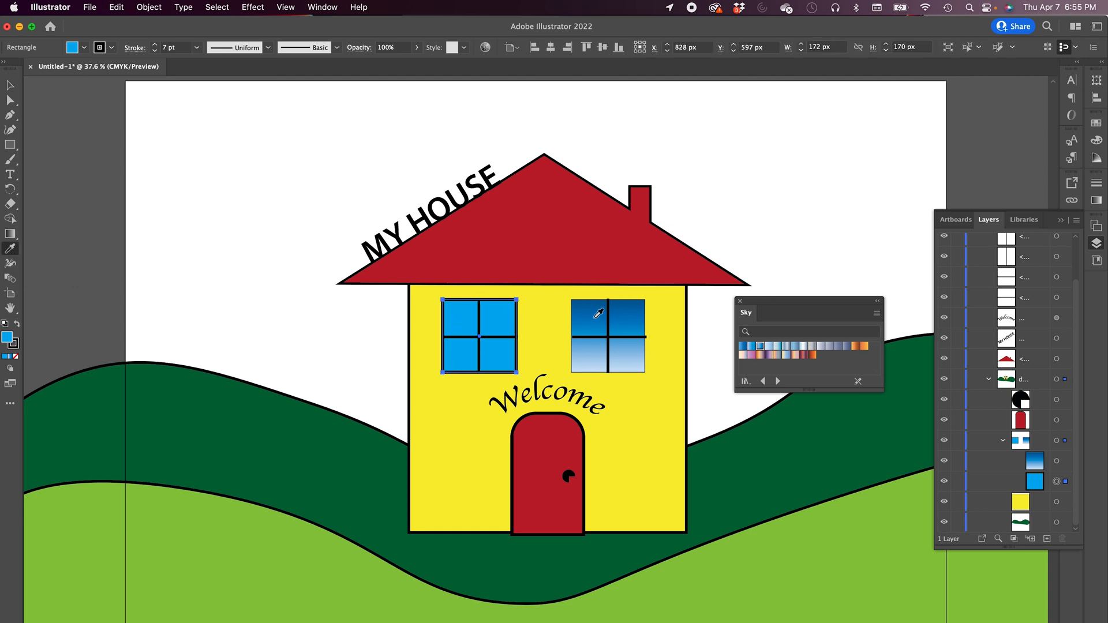
click(597, 316)
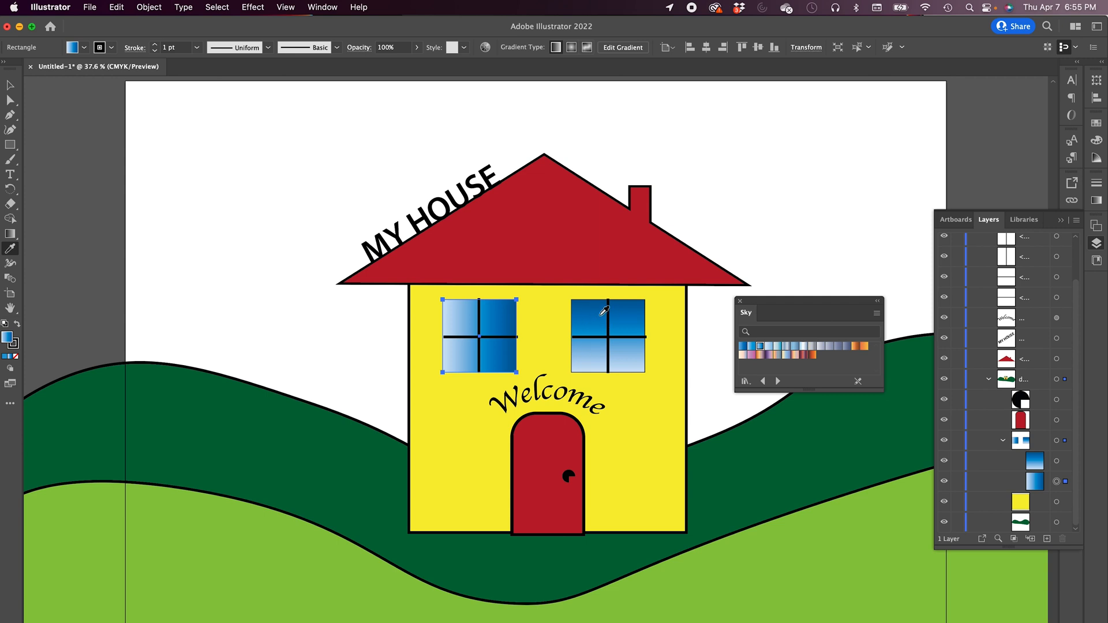
click(787, 461)
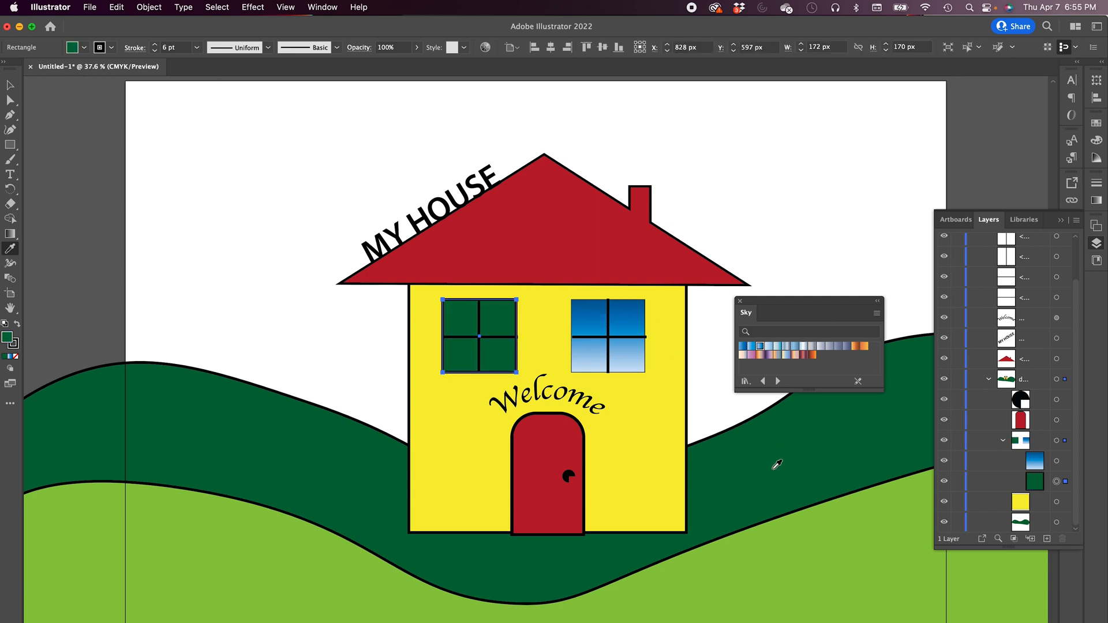
click(464, 249)
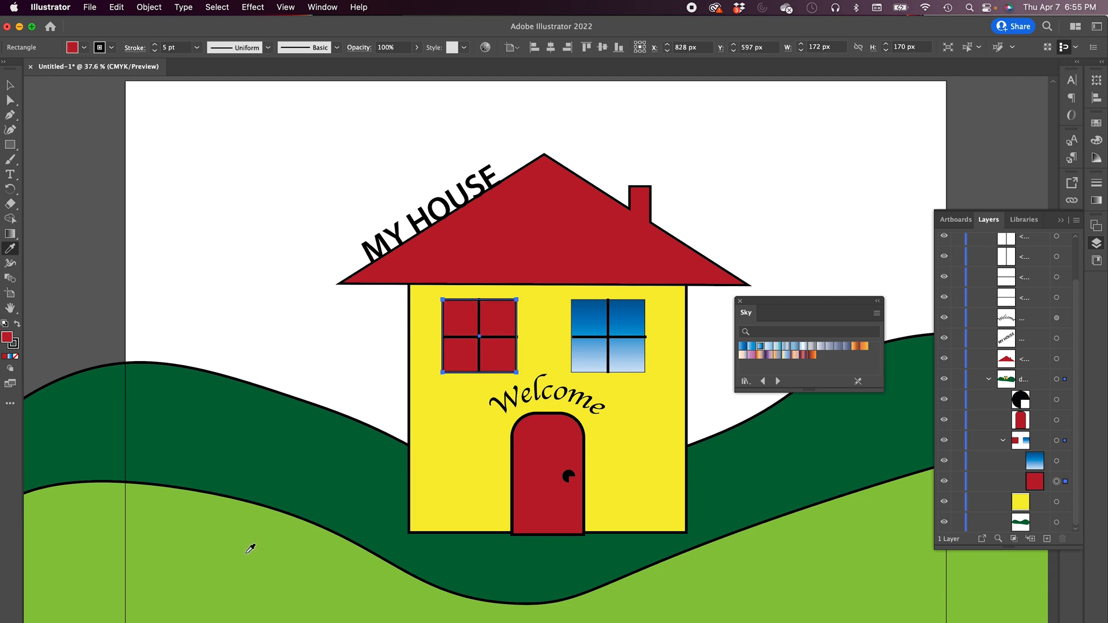
click(251, 548)
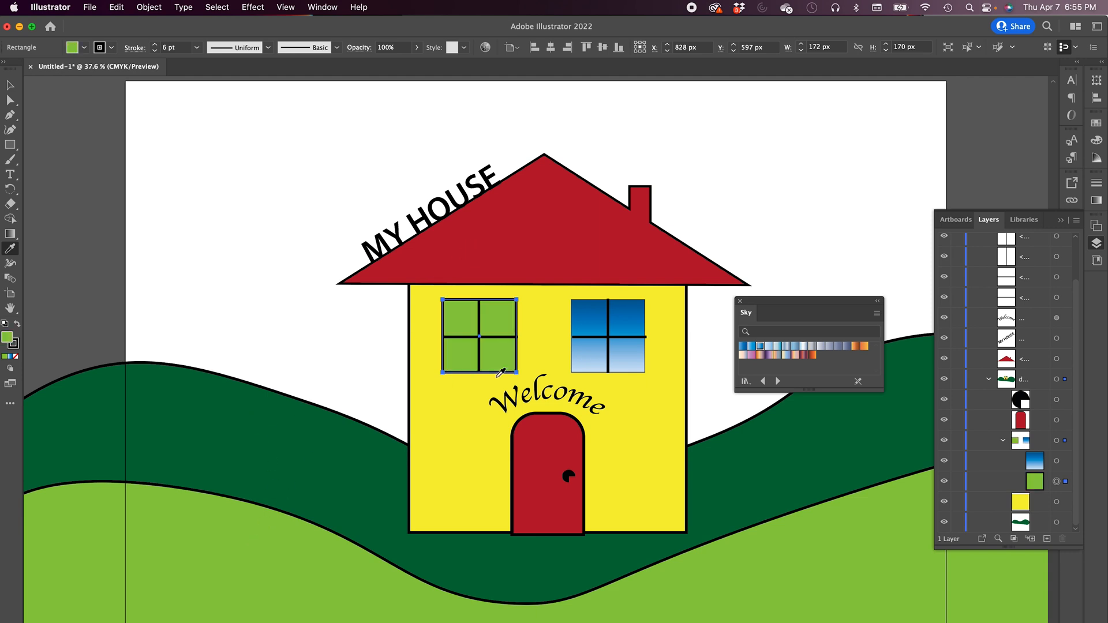
click(590, 317)
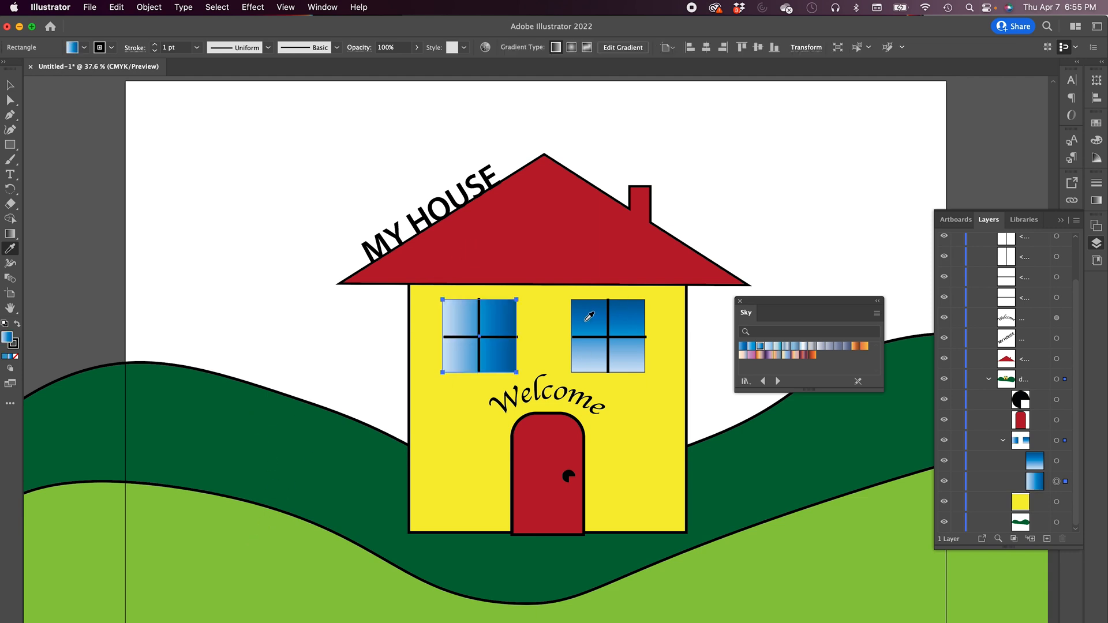
- Set the left pane's gradient angle to 90° to match the right window
click(1096, 201)
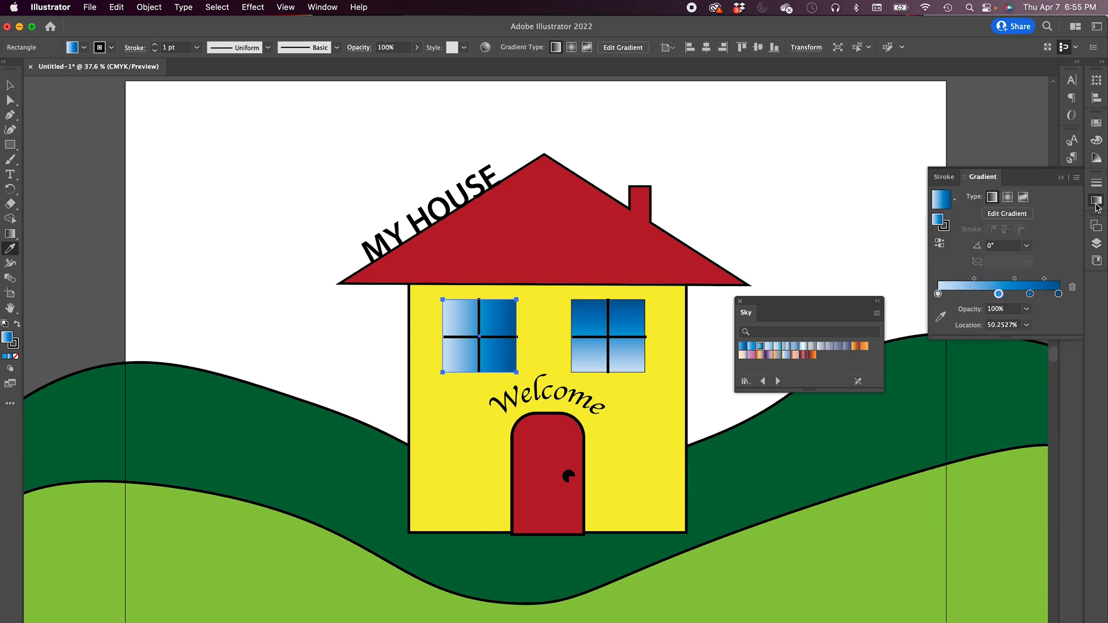
click(1027, 245)
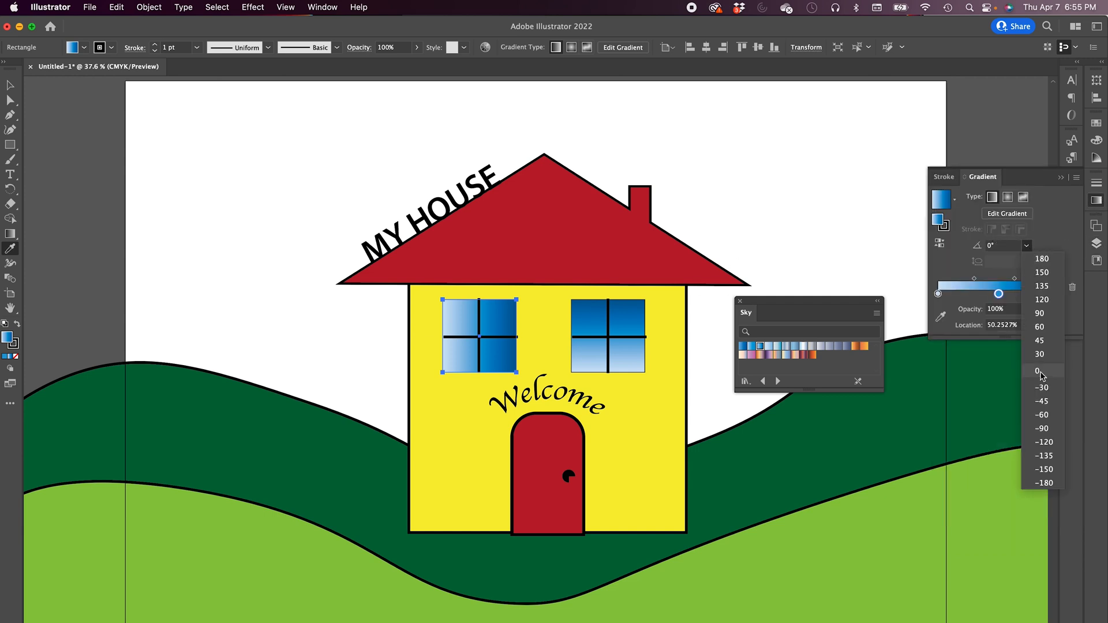
click(1041, 313)
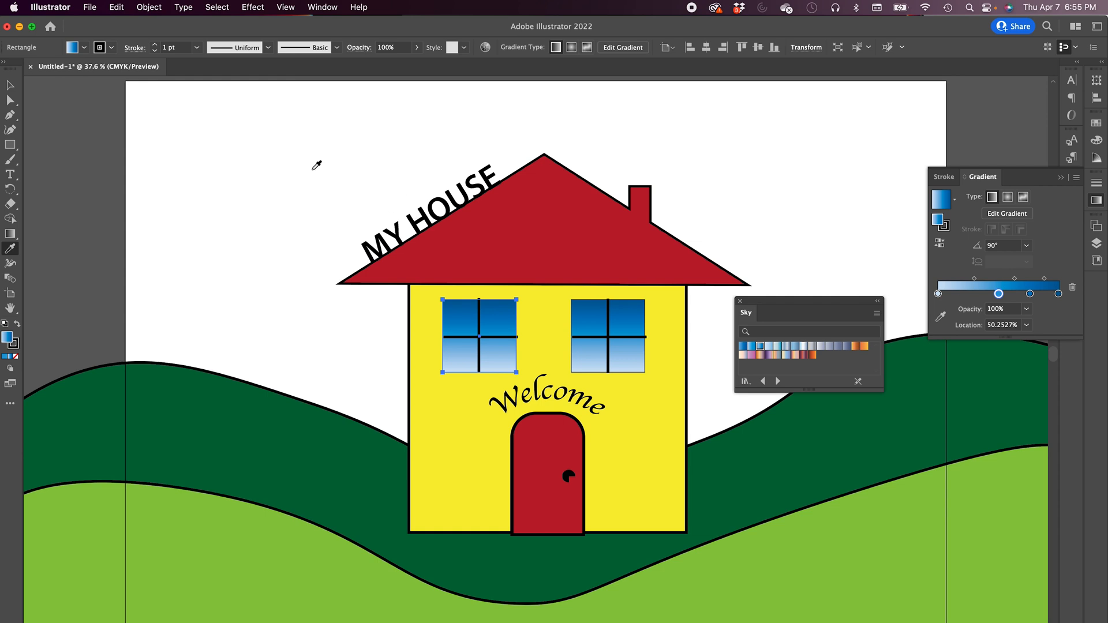
click(10, 85)
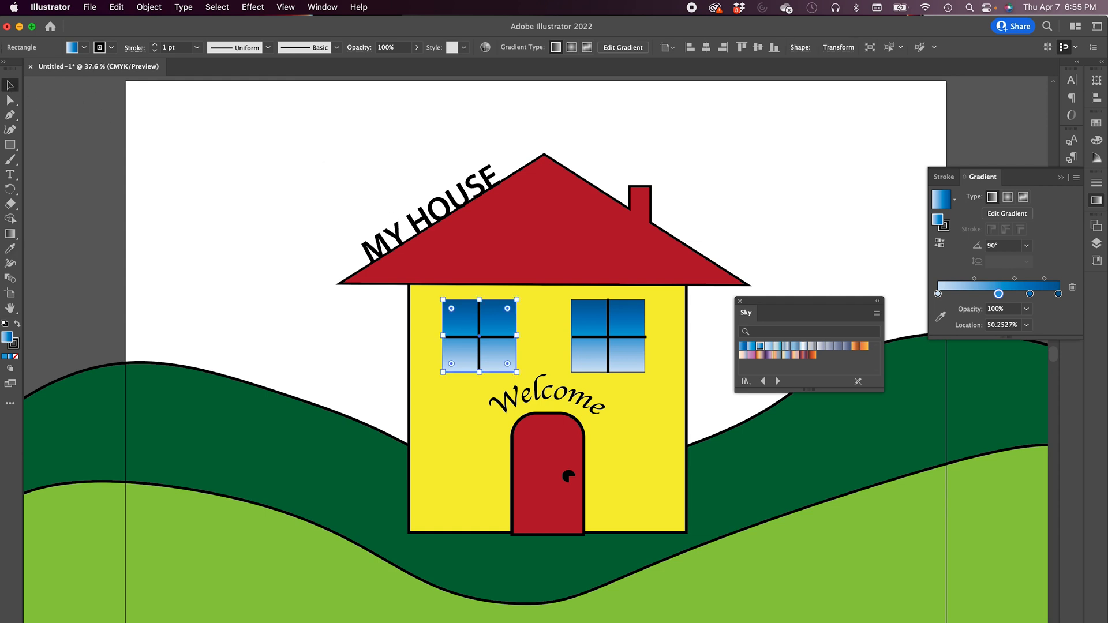
key(super+Tab)
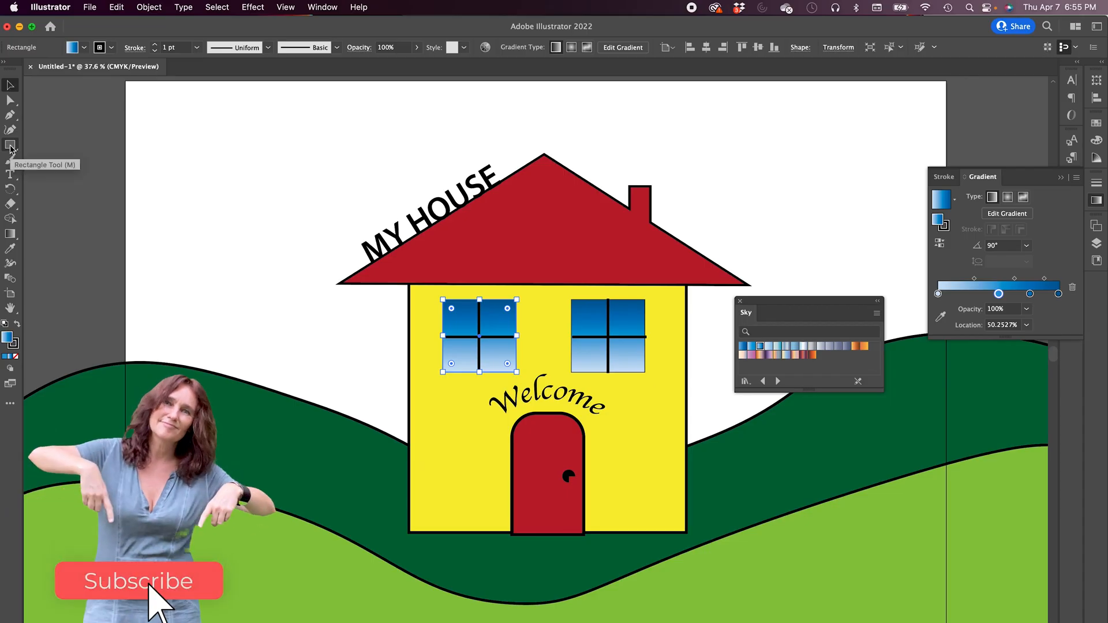
- Draw four overlapping ellipses in the upper-left sky area to form a cloud
click(11, 146)
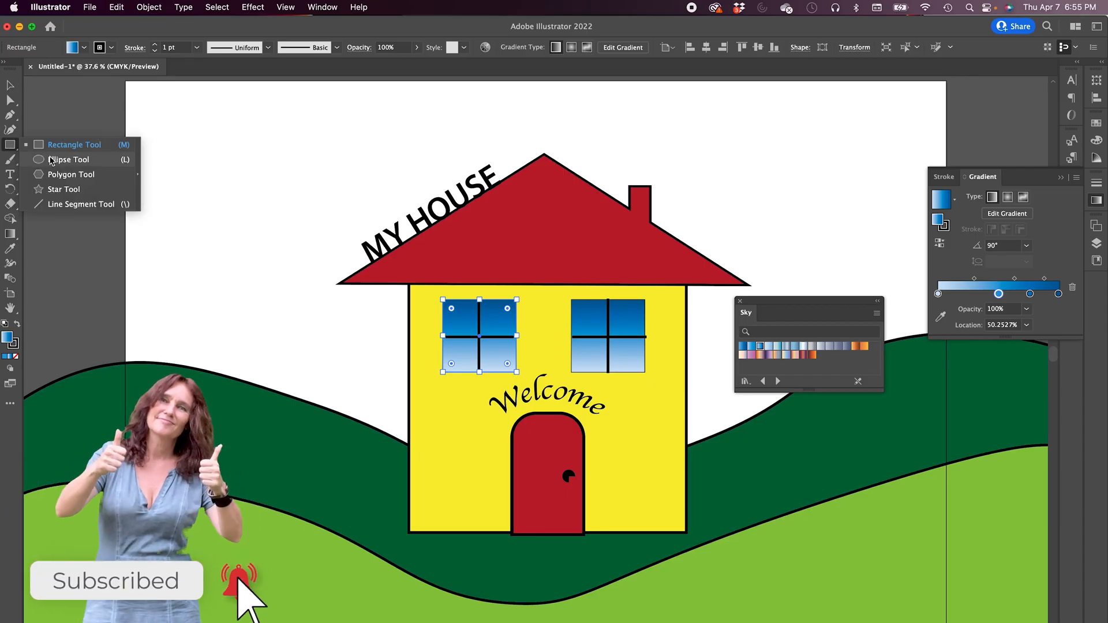
click(68, 159)
drag(185, 150, 232, 197)
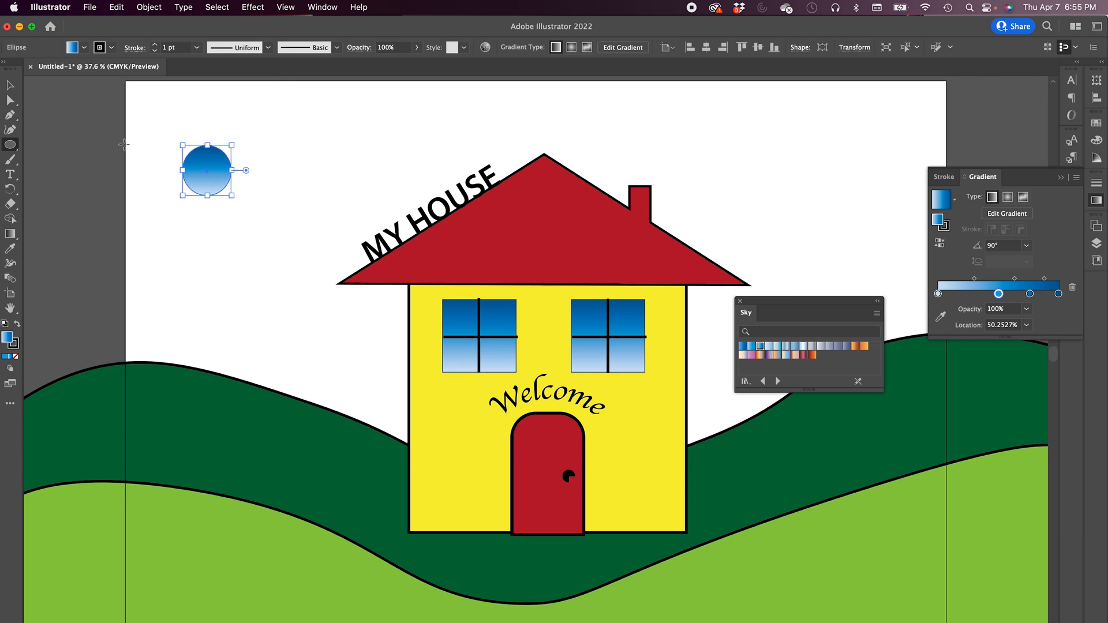
drag(220, 128, 306, 176)
drag(214, 165, 294, 207)
drag(323, 153, 263, 197)
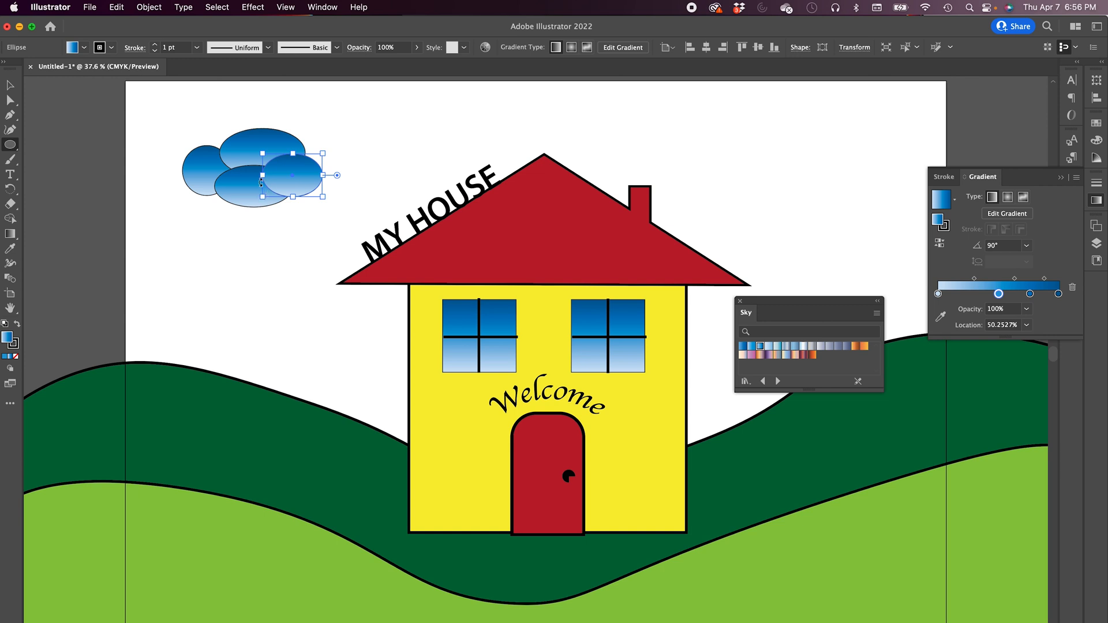
- Select all four ellipses and merge them into a single cloud shape with the Shape Builder tool
click(10, 85)
click(154, 173)
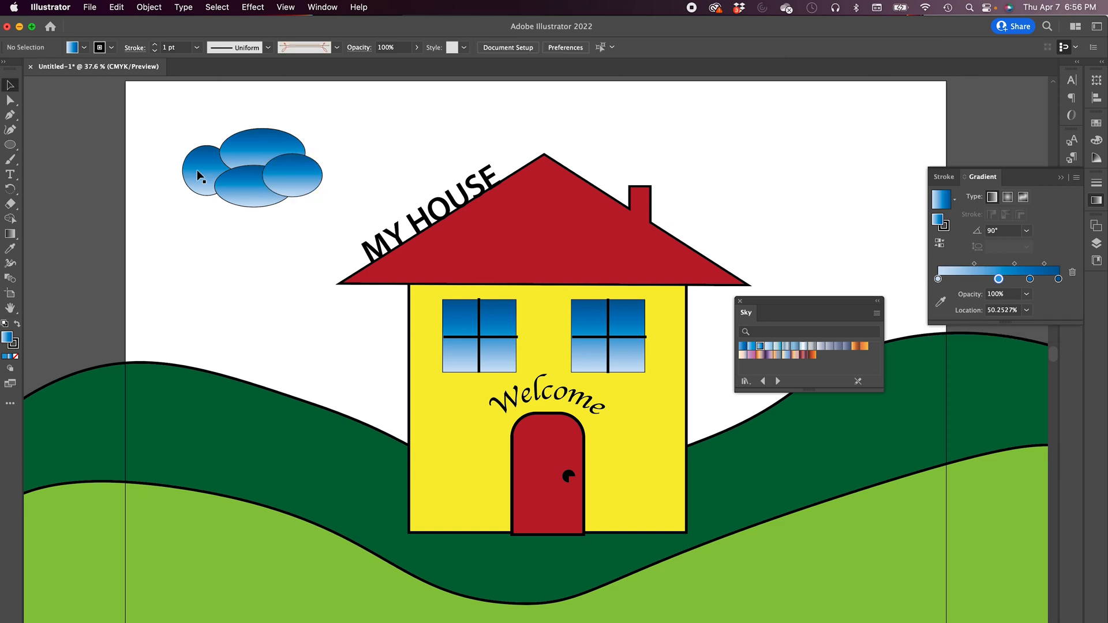
click(199, 171)
shift+click(257, 148)
shift+click(295, 184)
shift+click(264, 203)
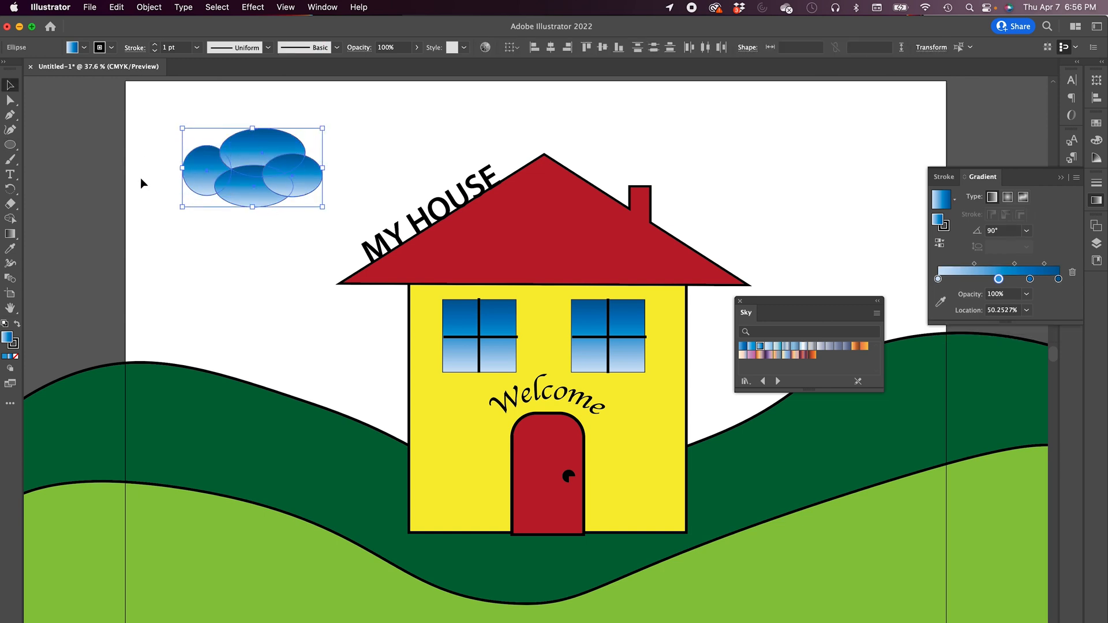
click(11, 220)
mouse_move(206, 175)
mouse_down()
mouse_move(247, 202)
mouse_move(238, 154)
mouse_move(280, 178)
mouse_move(302, 176)
mouse_up()
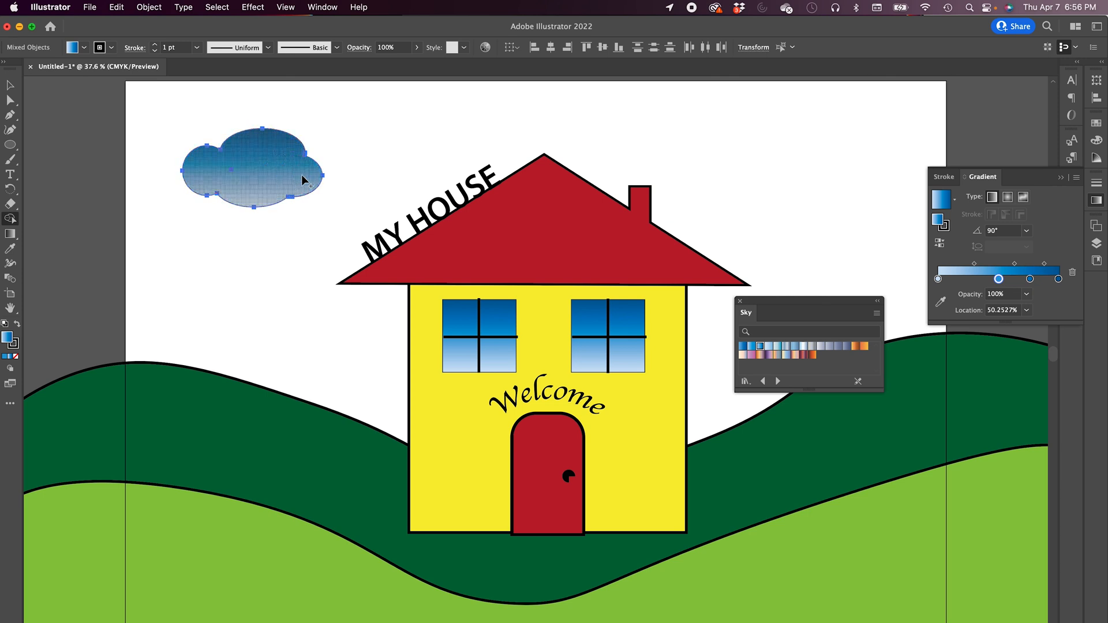
- Open the Symbols panel
click(11, 86)
click(128, 193)
click(250, 171)
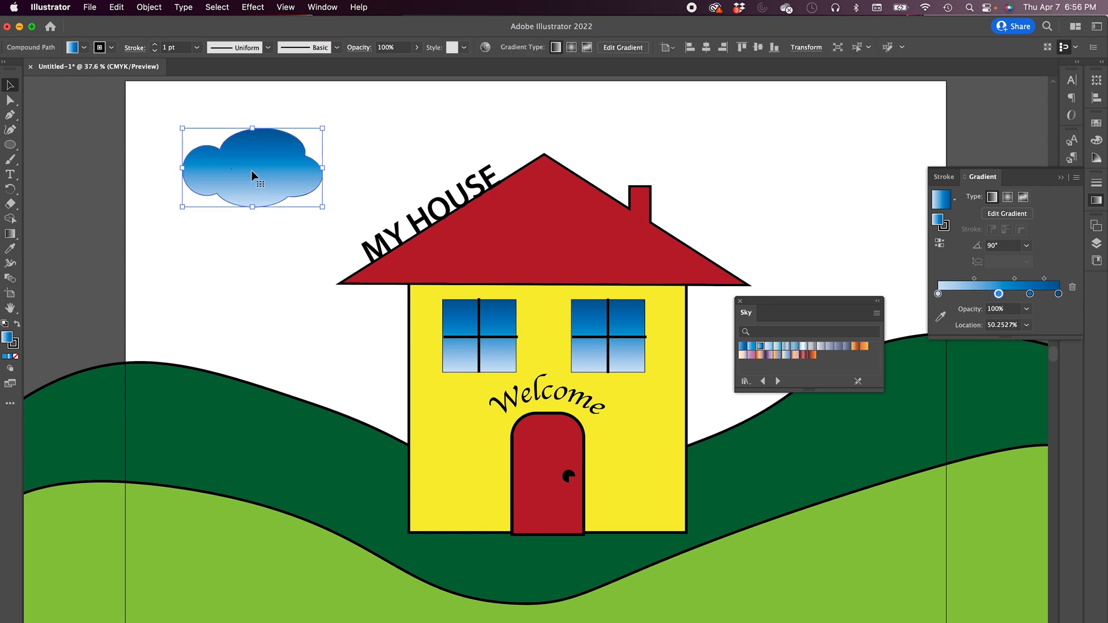
click(332, 132)
click(322, 7)
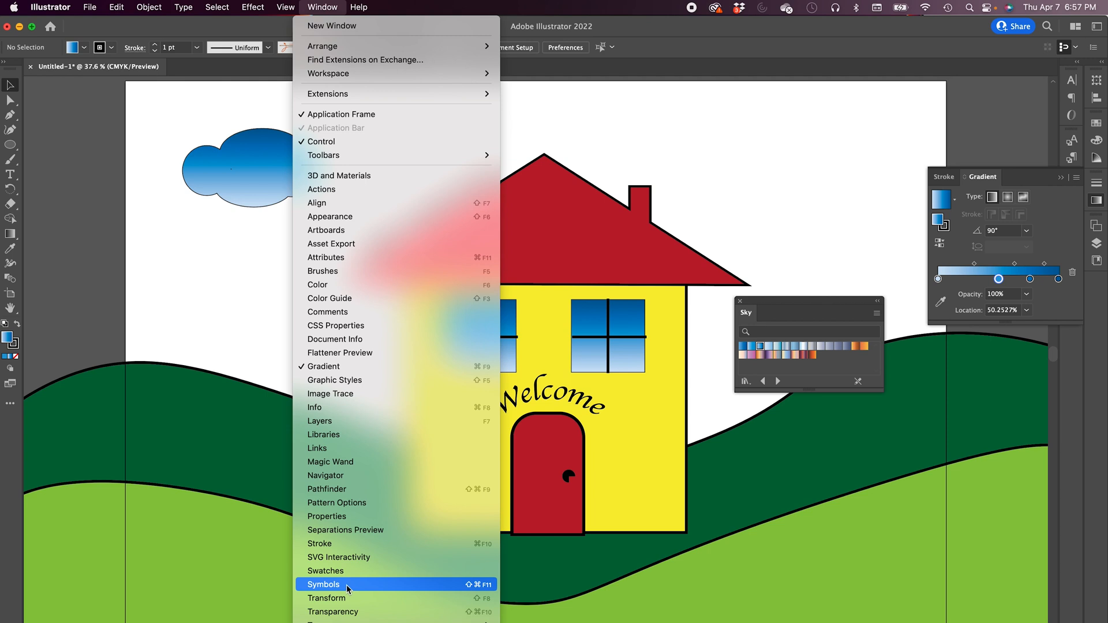
click(323, 584)
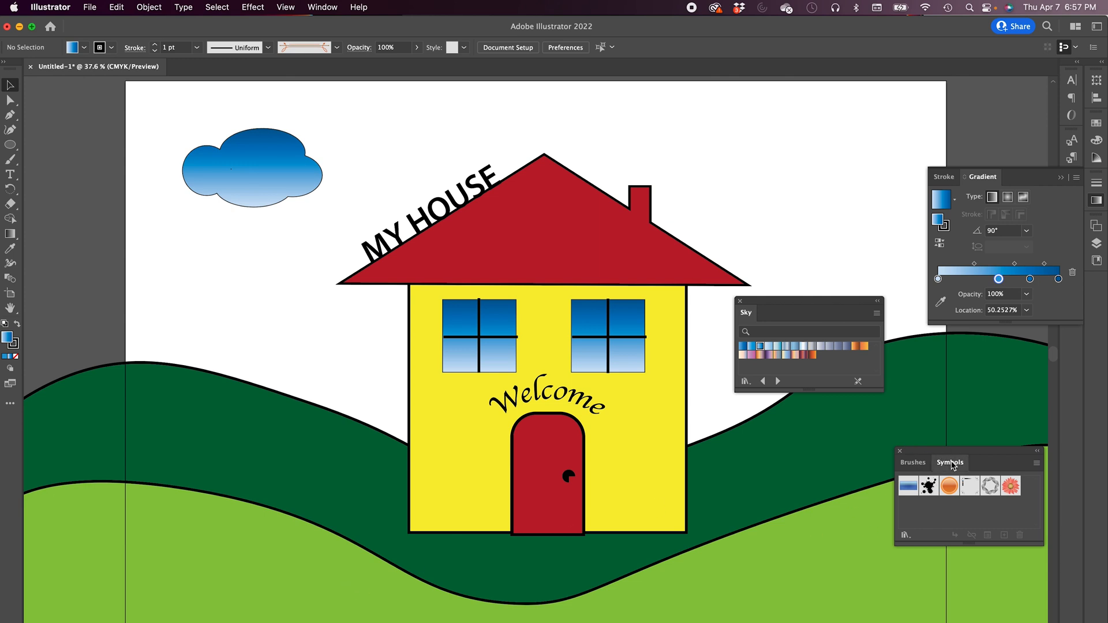
- Save the selected cloud as a new symbol named cloud
click(260, 185)
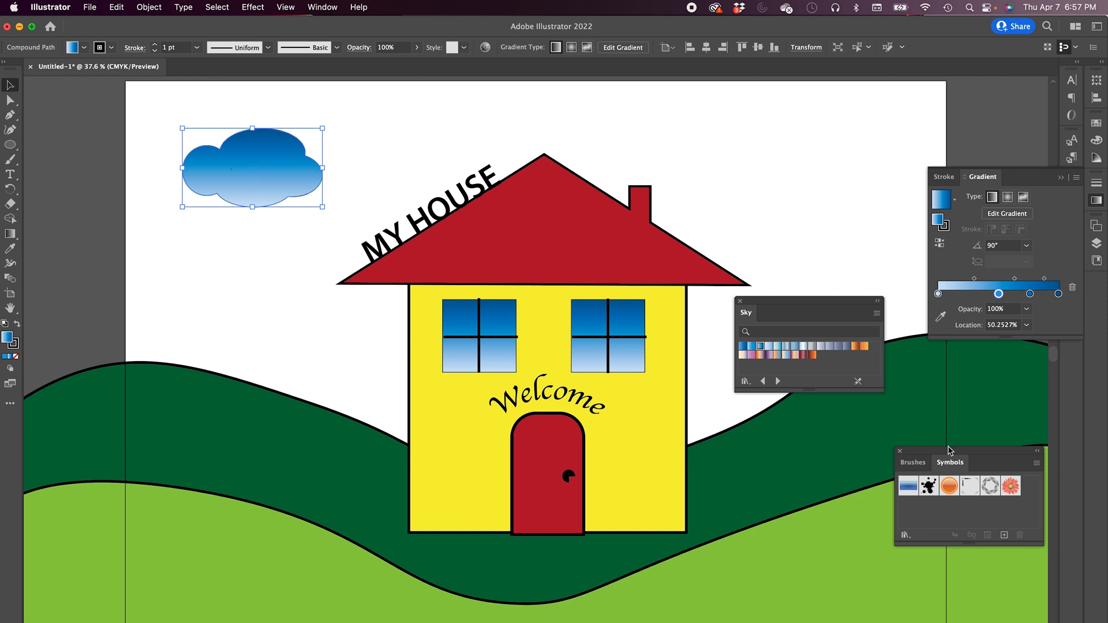
drag(950, 454, 143, 262)
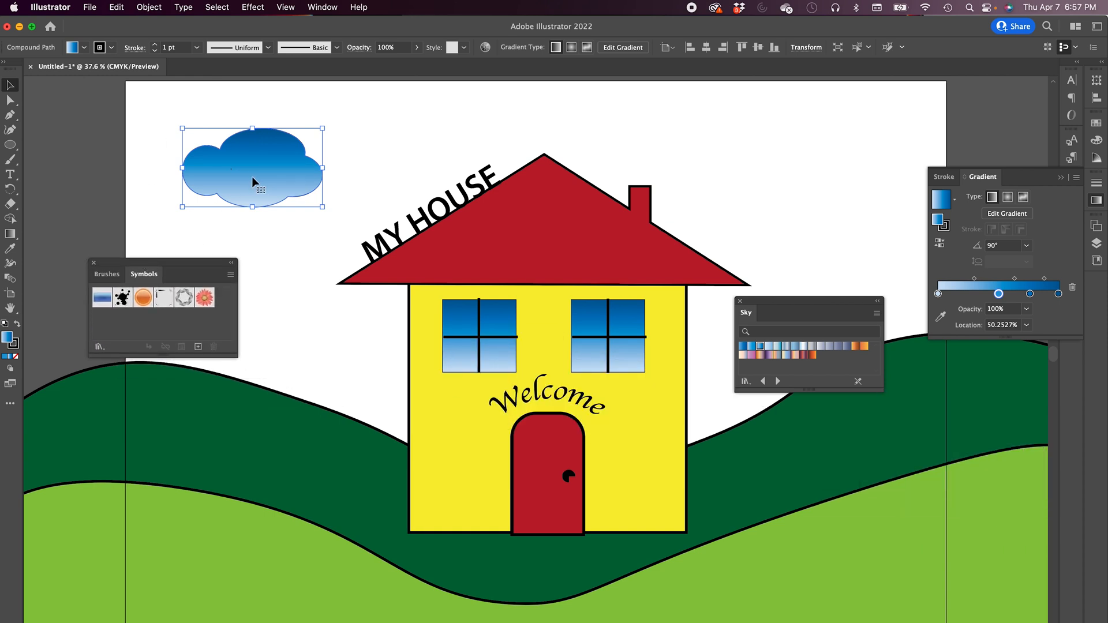
click(198, 348)
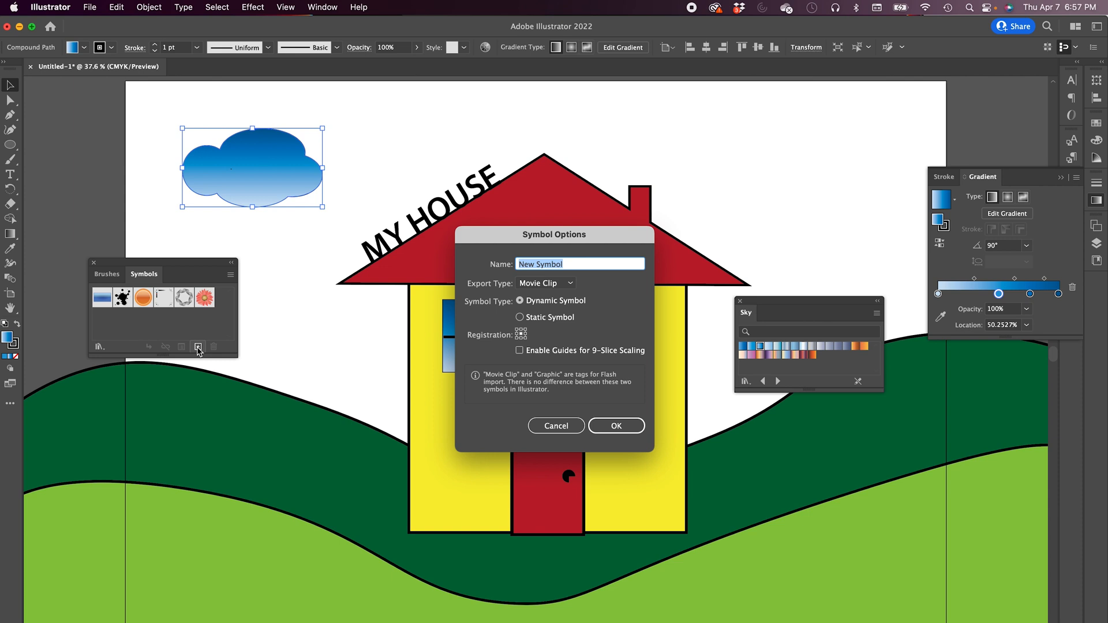
text(cloud)
click(607, 426)
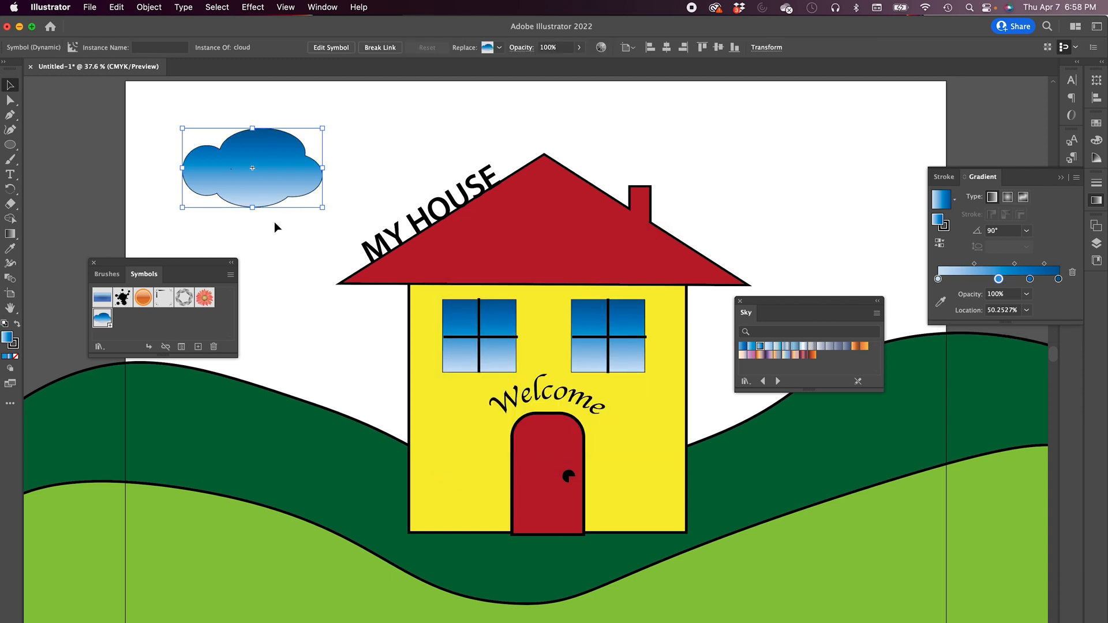
- Place two more cloud symbol instances in the sky above the house's right side
drag(106, 322, 787, 151)
drag(106, 322, 590, 136)
drag(550, 94, 632, 149)
click(761, 140)
drag(730, 100, 778, 127)
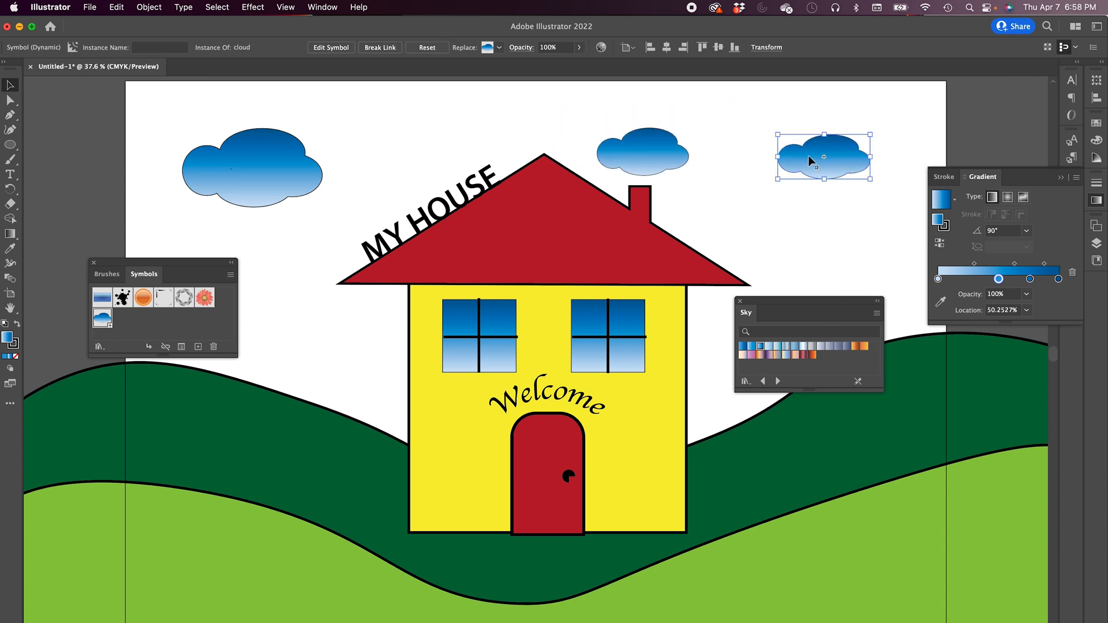
- Enlarge the rightmost cloud instance
drag(829, 162, 790, 168)
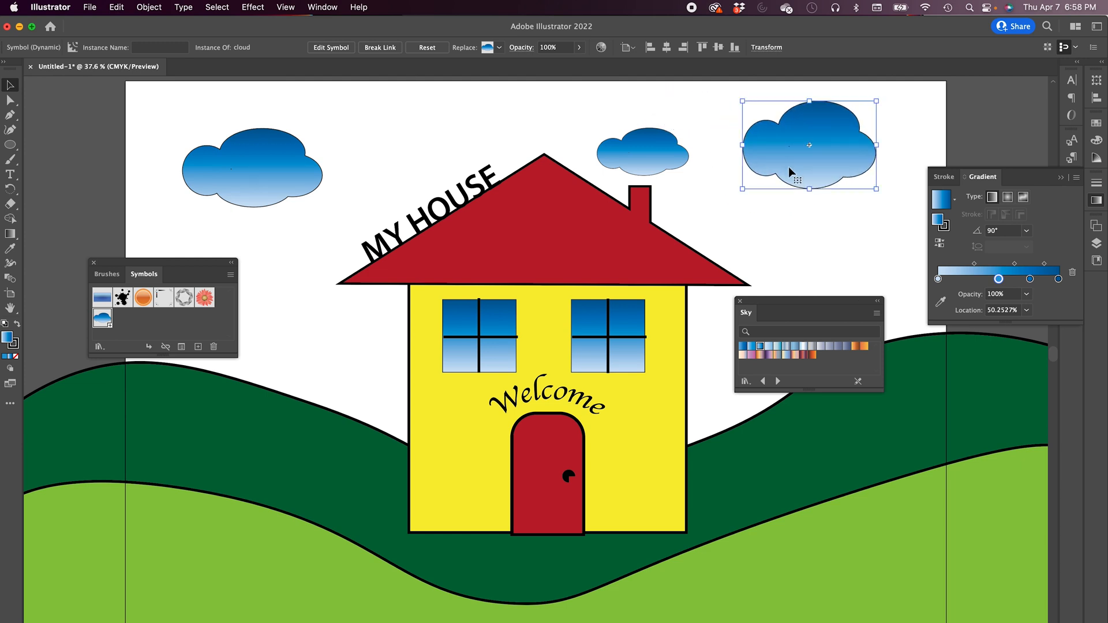
drag(871, 154, 895, 204)
drag(820, 207, 820, 199)
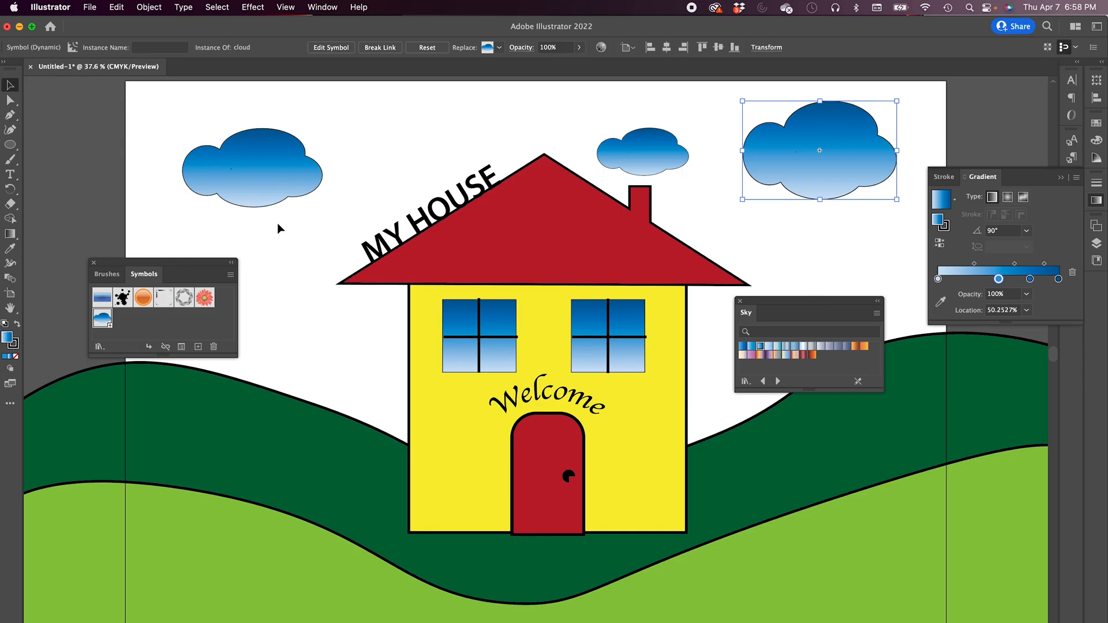
click(58, 190)
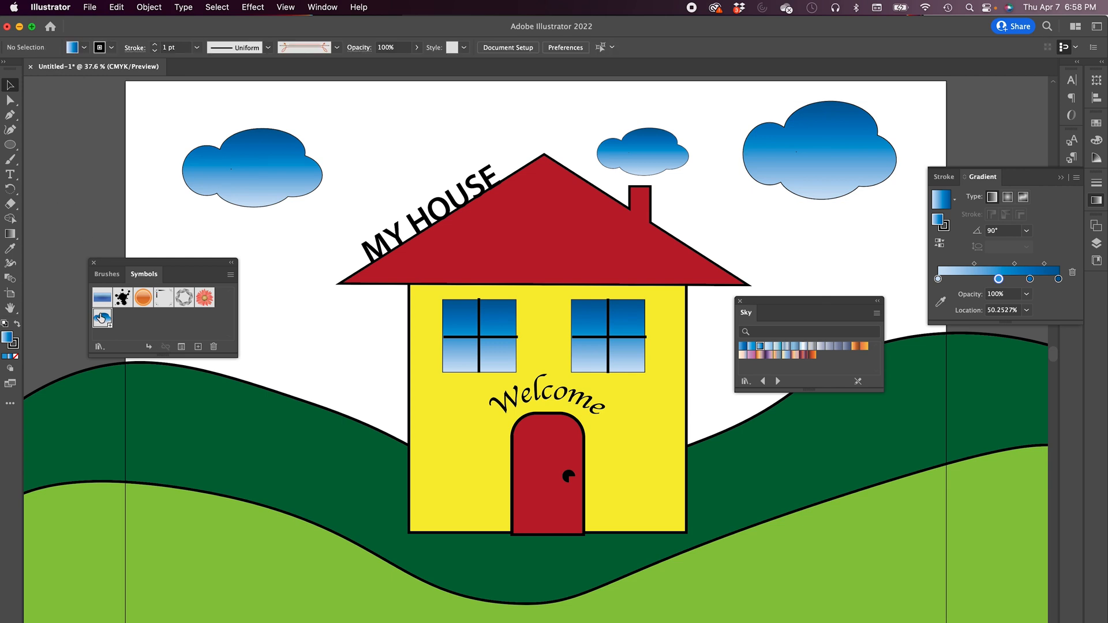
- Edit the cloud symbol and apply a grey Sky gradient swatch to it
double_click(102, 322)
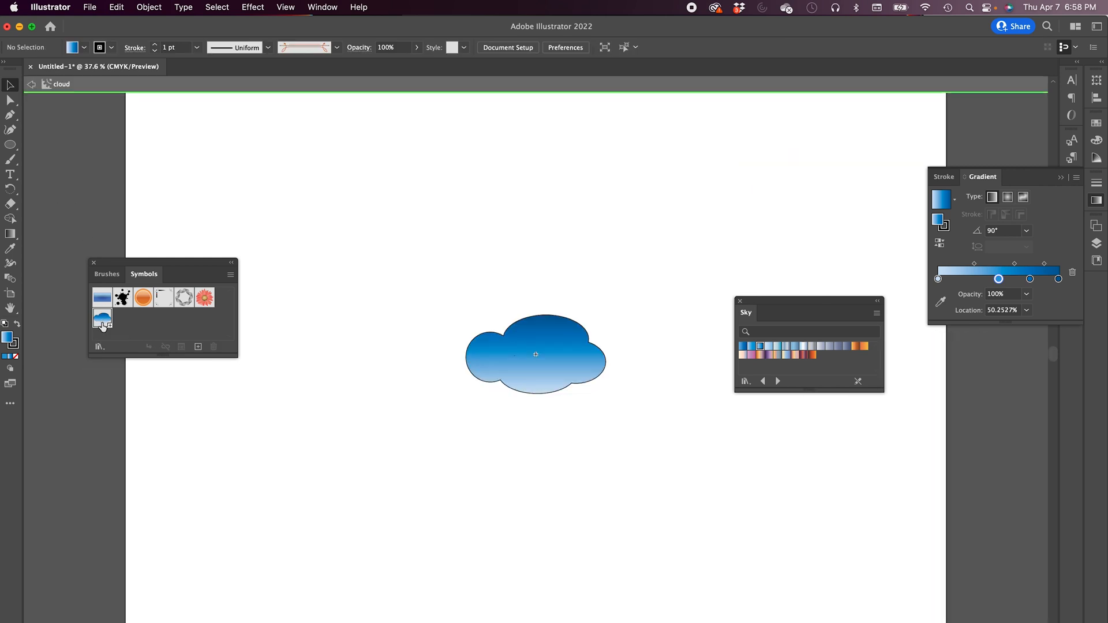
click(506, 374)
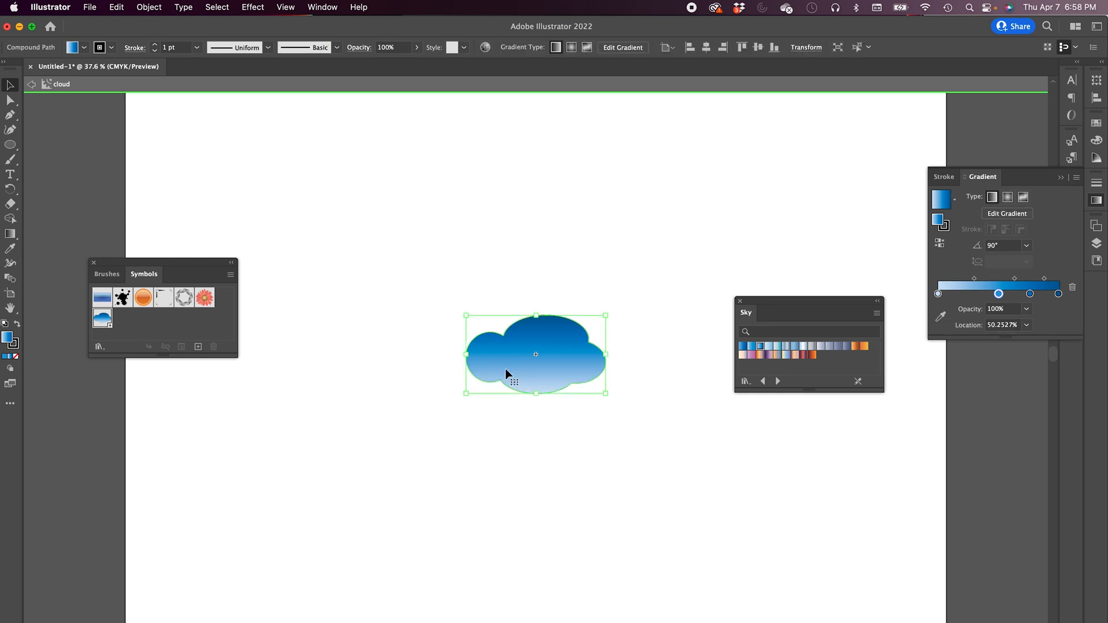
click(804, 346)
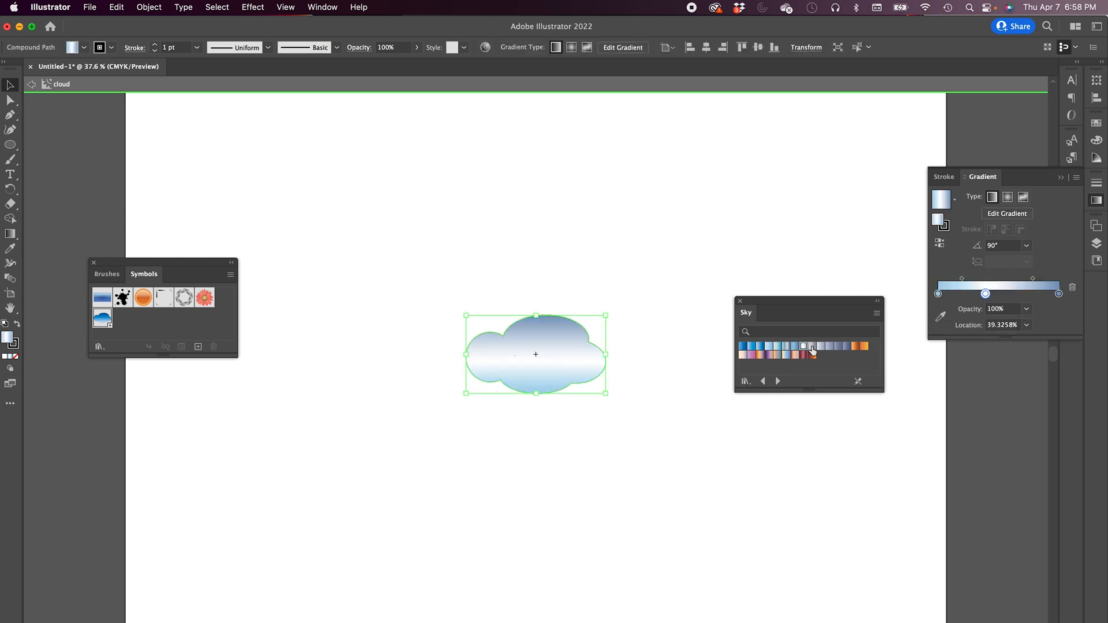
click(812, 347)
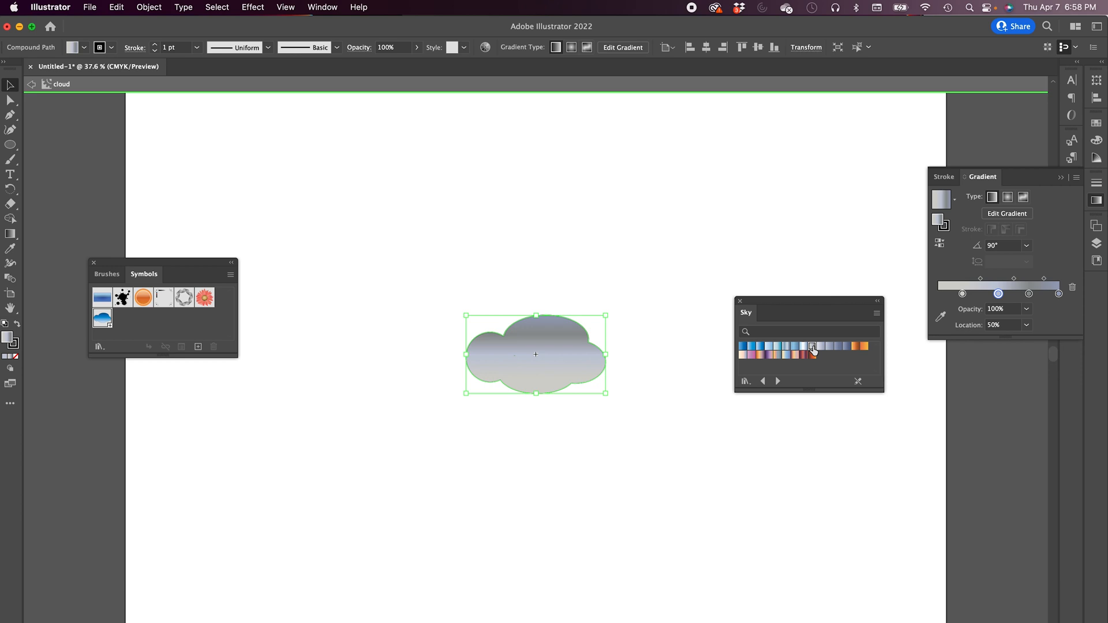
double_click(484, 289)
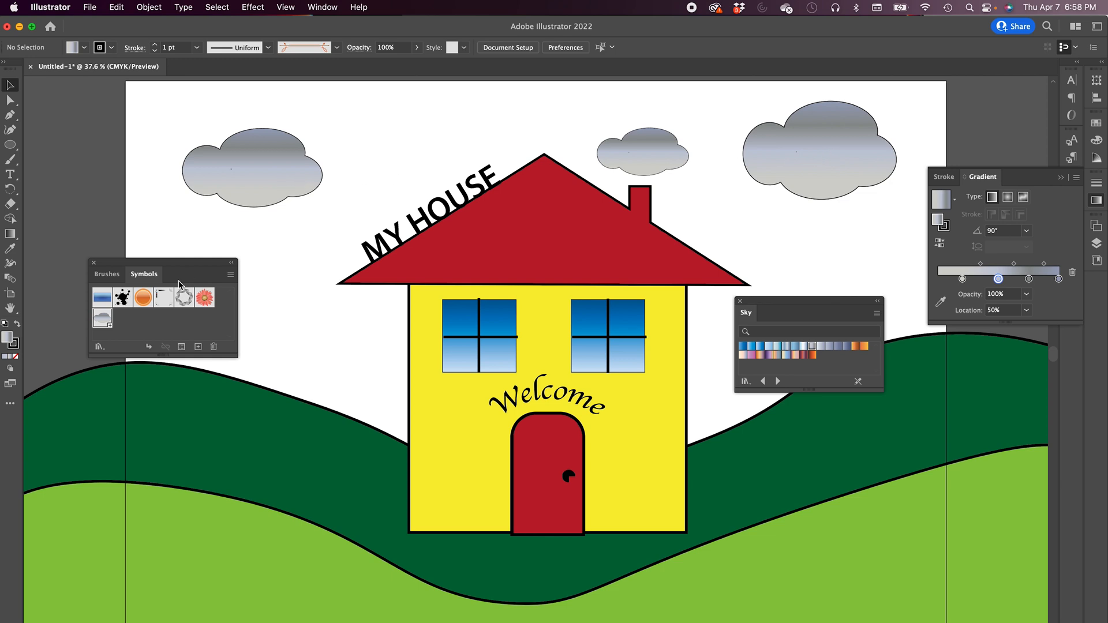
- Re-enter editing of the cloud symbol and apply a darker slate-blue Sky gradient swatch
click(246, 189)
click(230, 275)
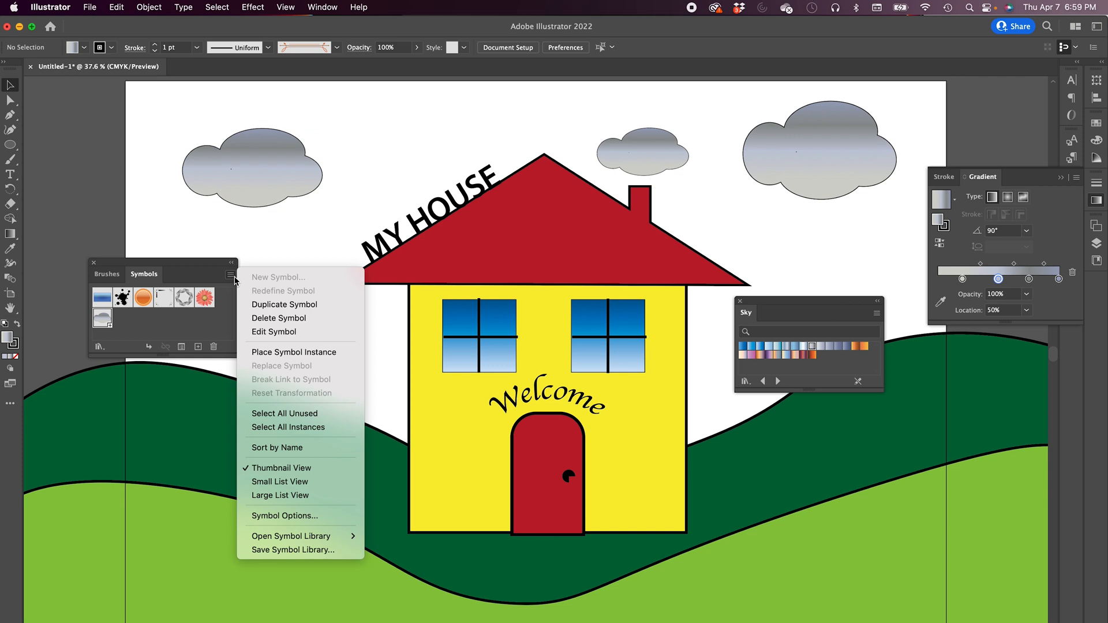
click(103, 325)
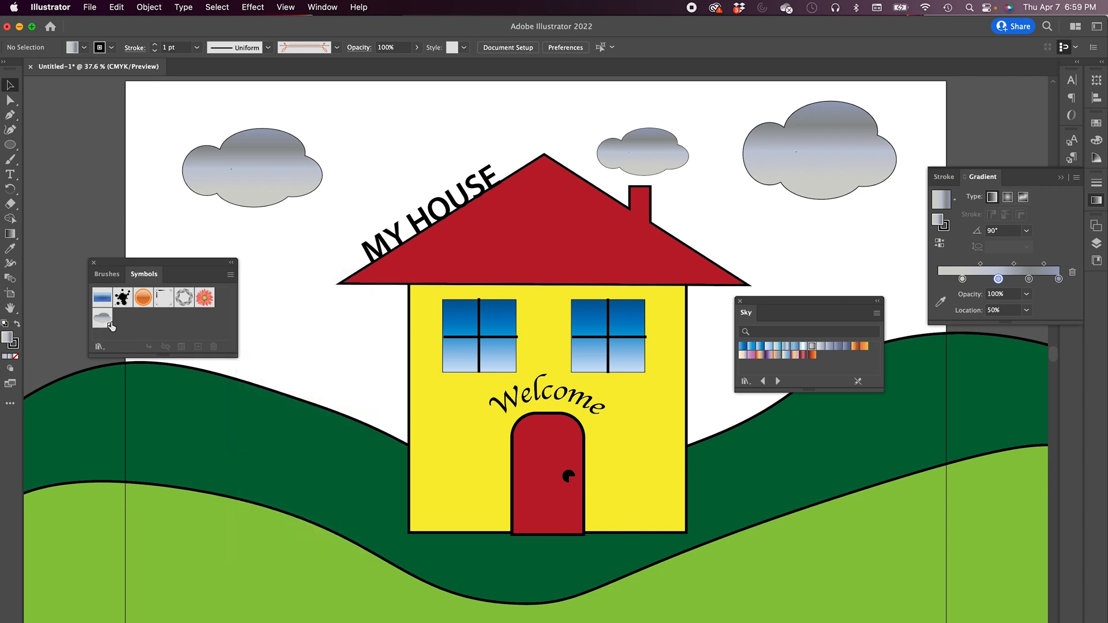
click(230, 276)
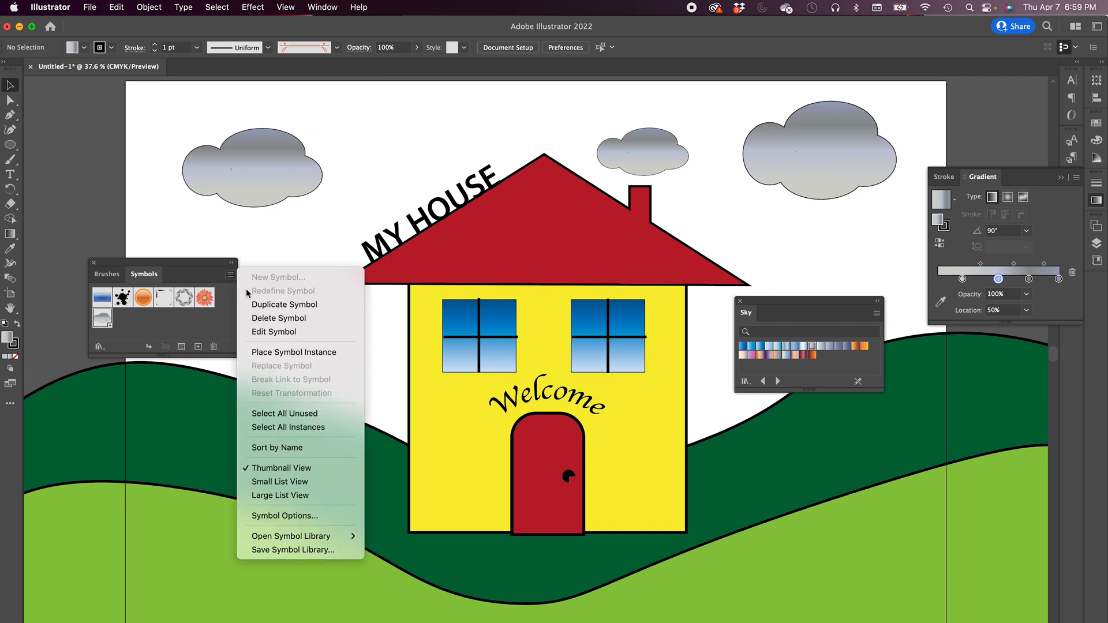
click(265, 332)
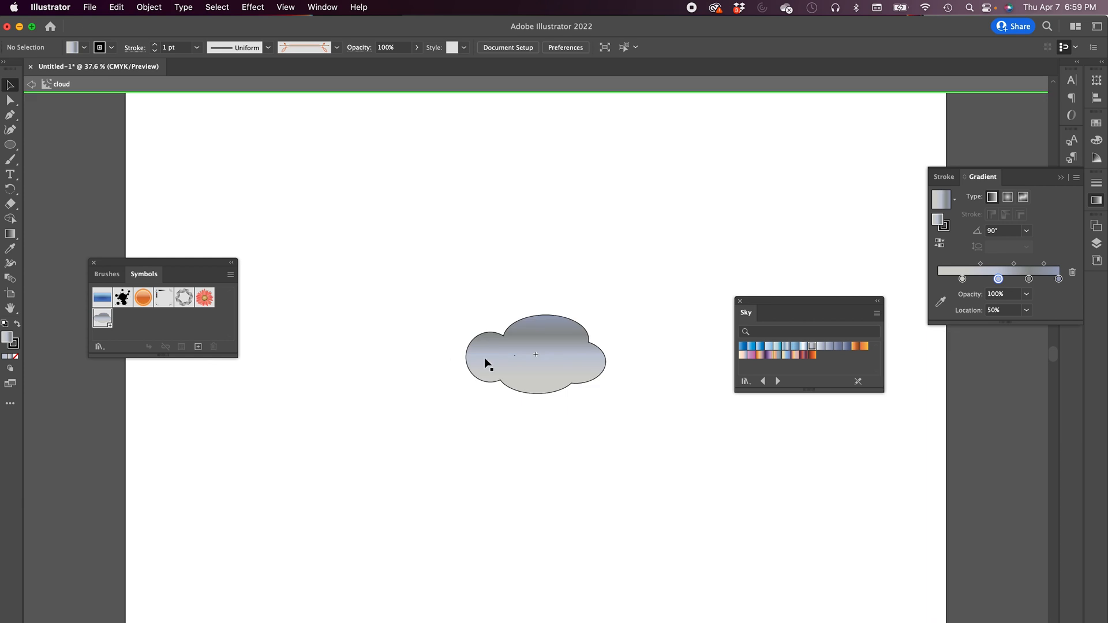
click(465, 363)
click(830, 347)
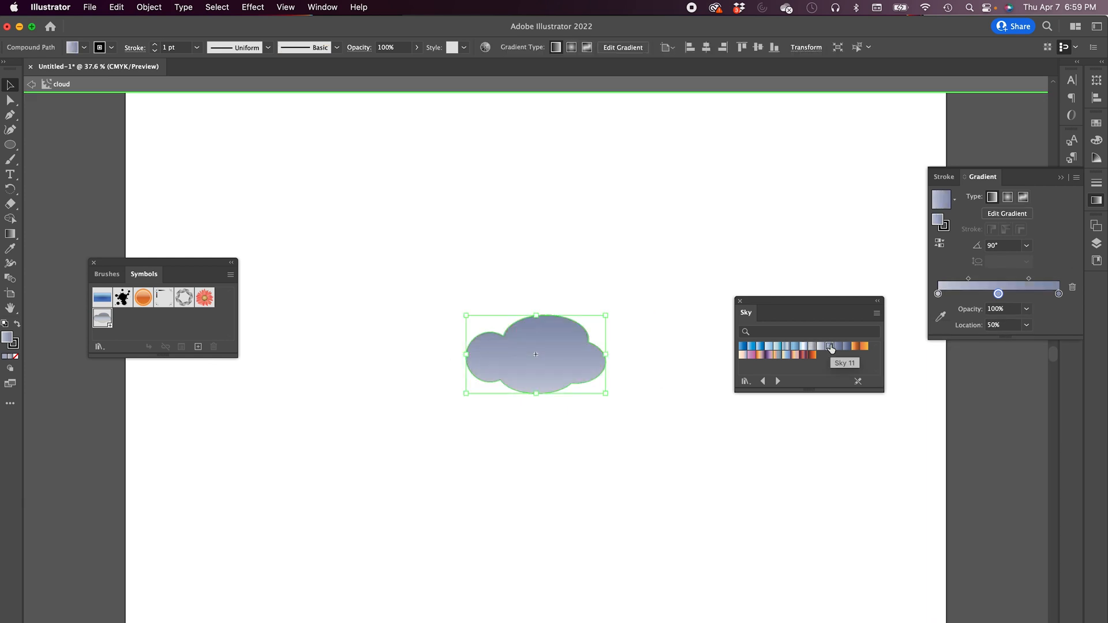
click(836, 348)
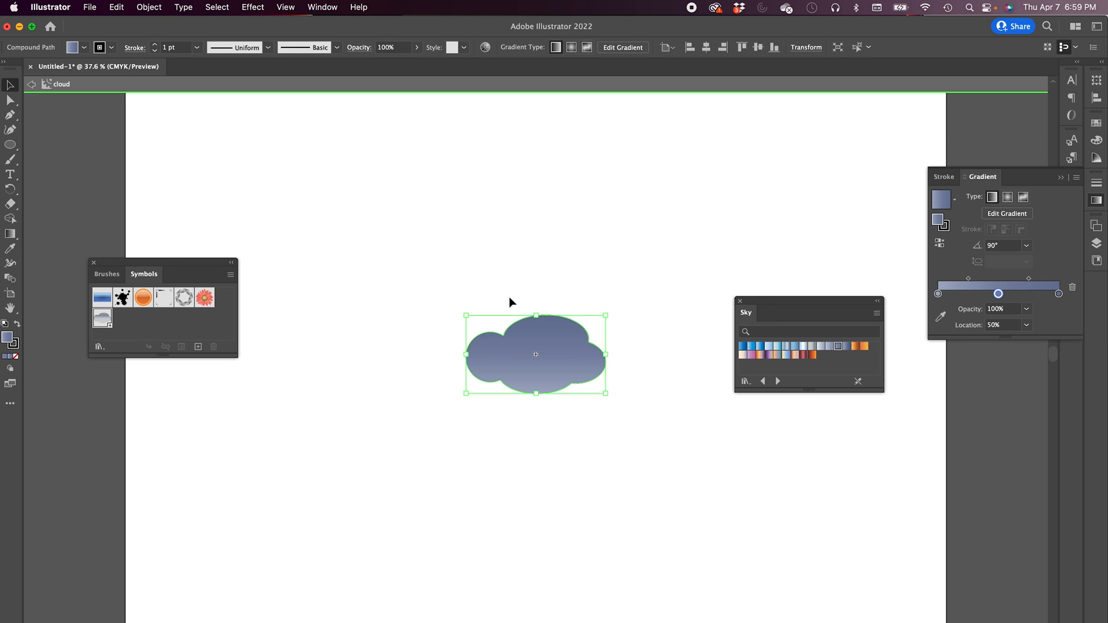
double_click(360, 250)
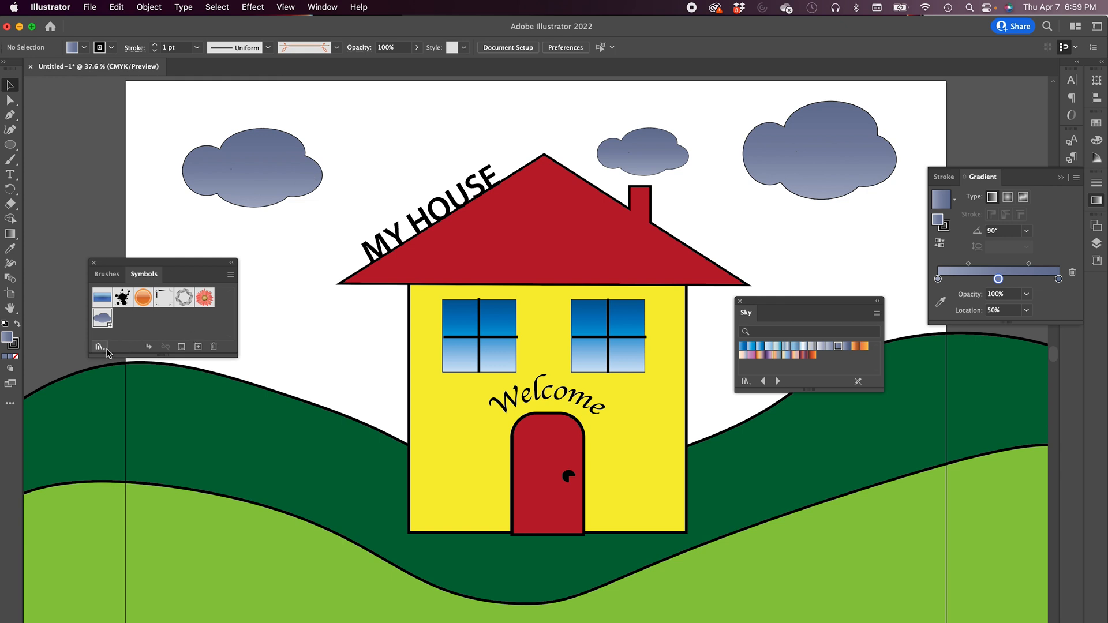
- Open the Nature symbol library and enlarge its panel
click(99, 347)
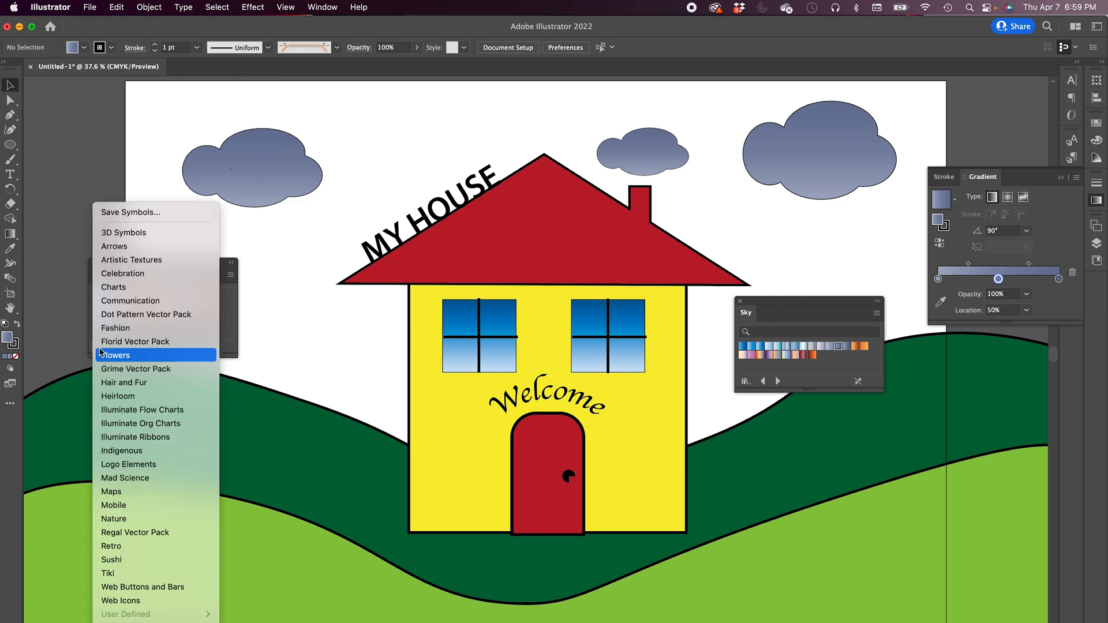
click(100, 354)
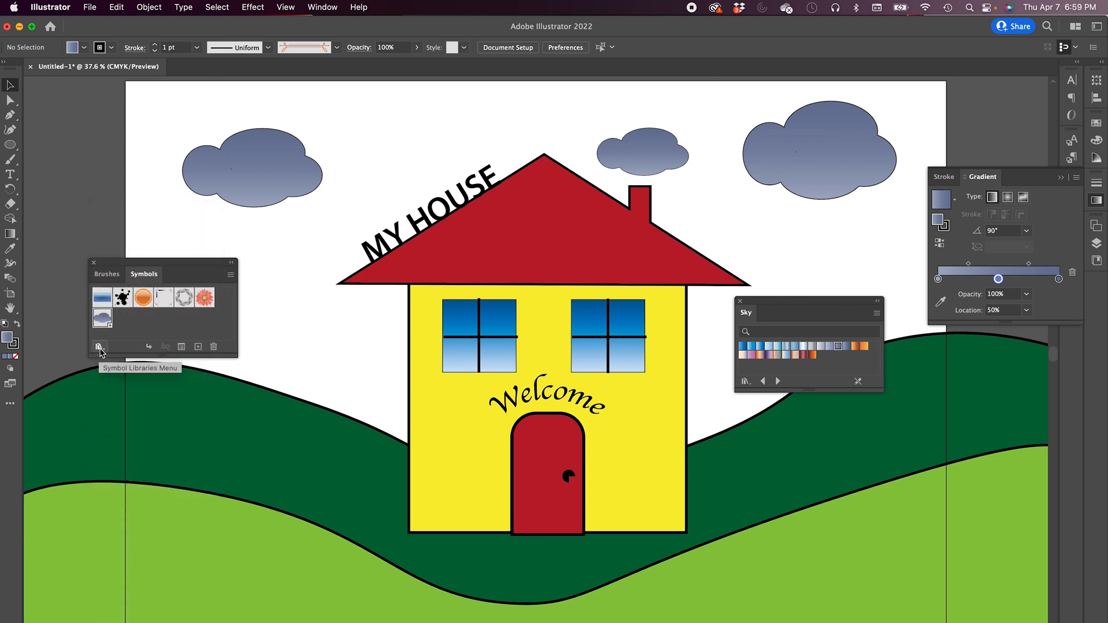
click(98, 347)
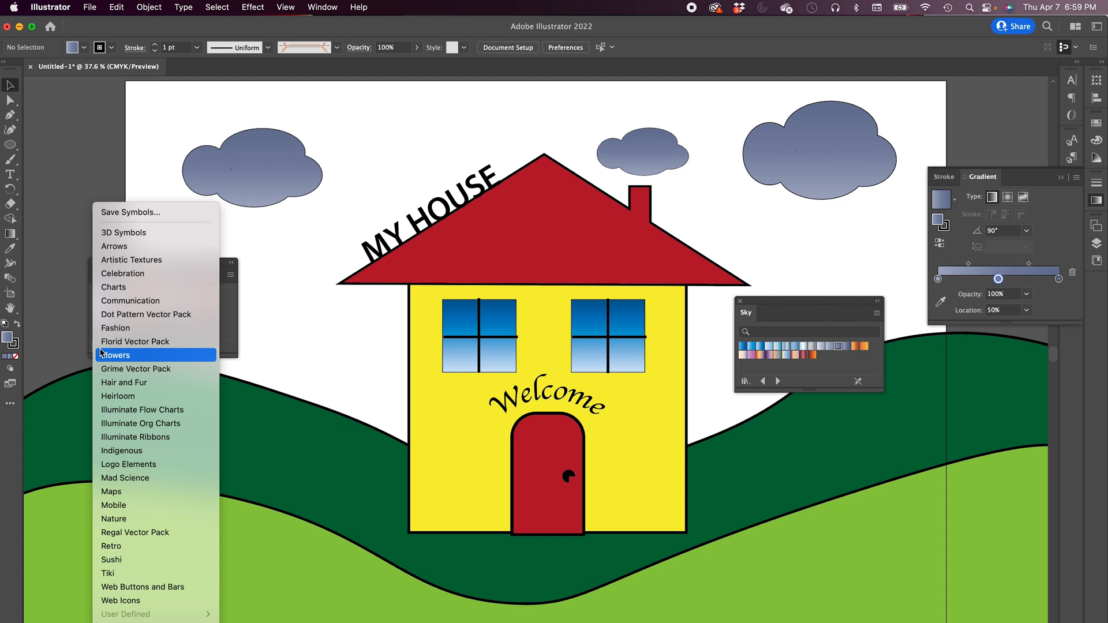
click(108, 519)
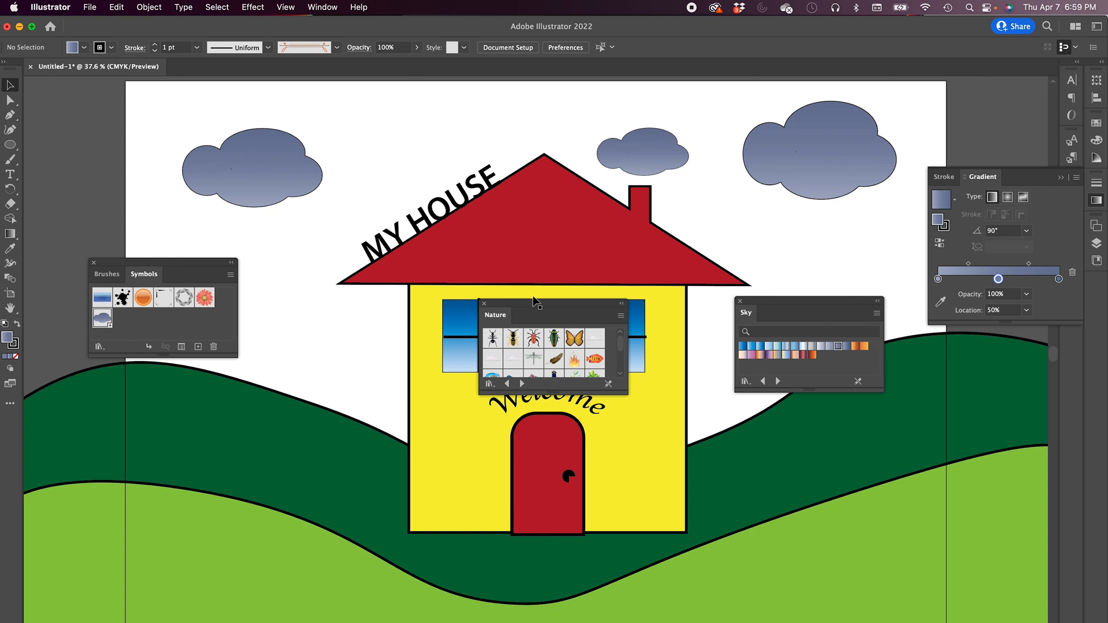
drag(536, 306, 139, 381)
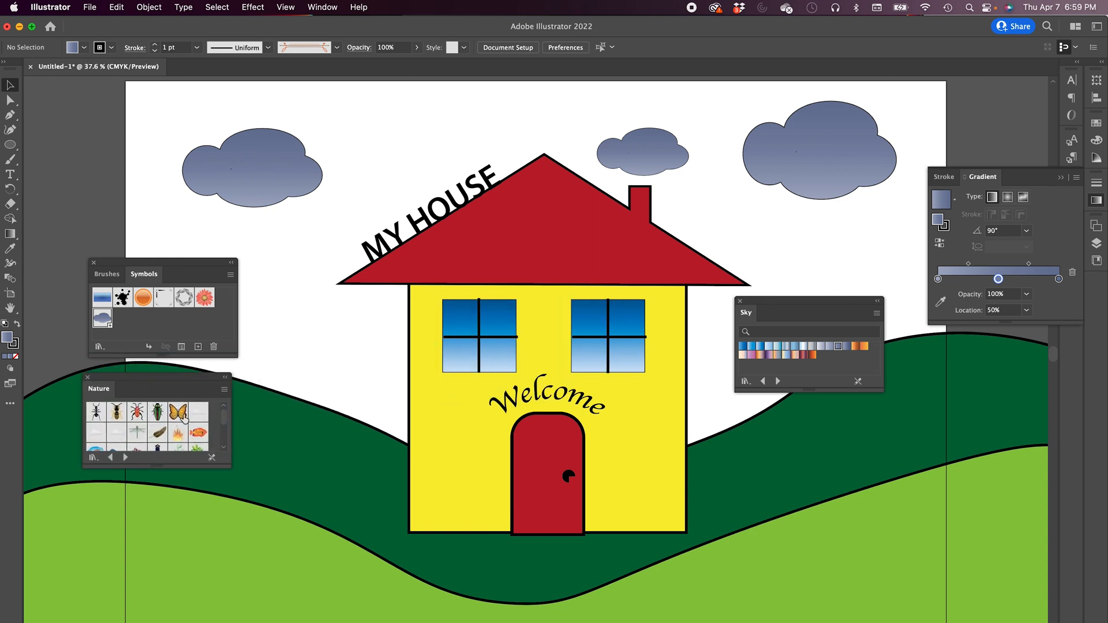
drag(186, 468, 188, 594)
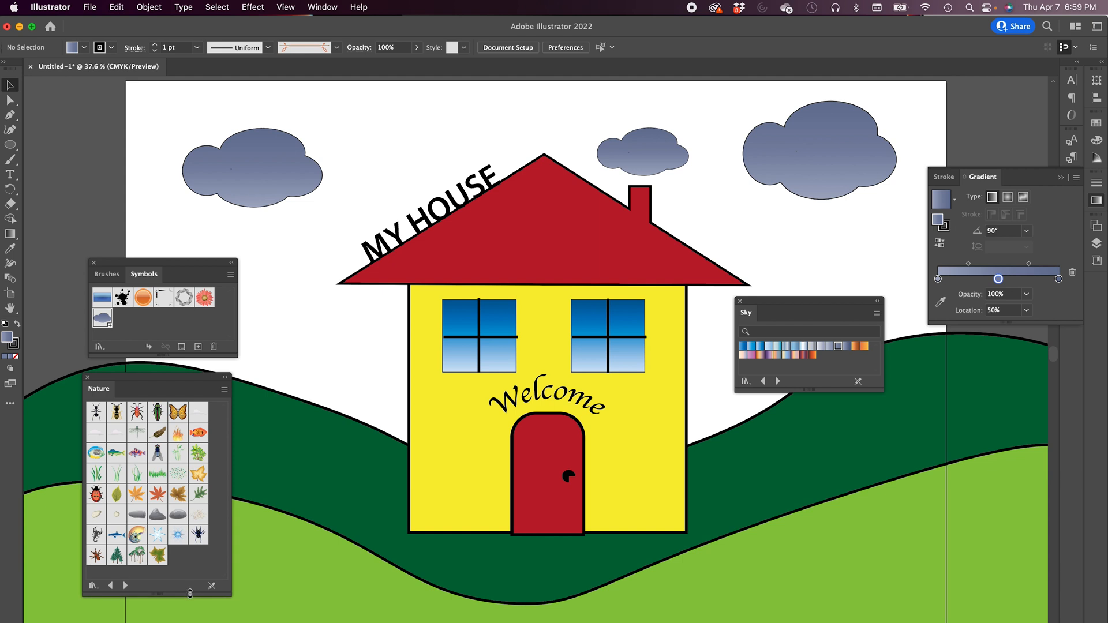
- Place grass symbols from the Nature library along the base of the house
drag(133, 475, 407, 510)
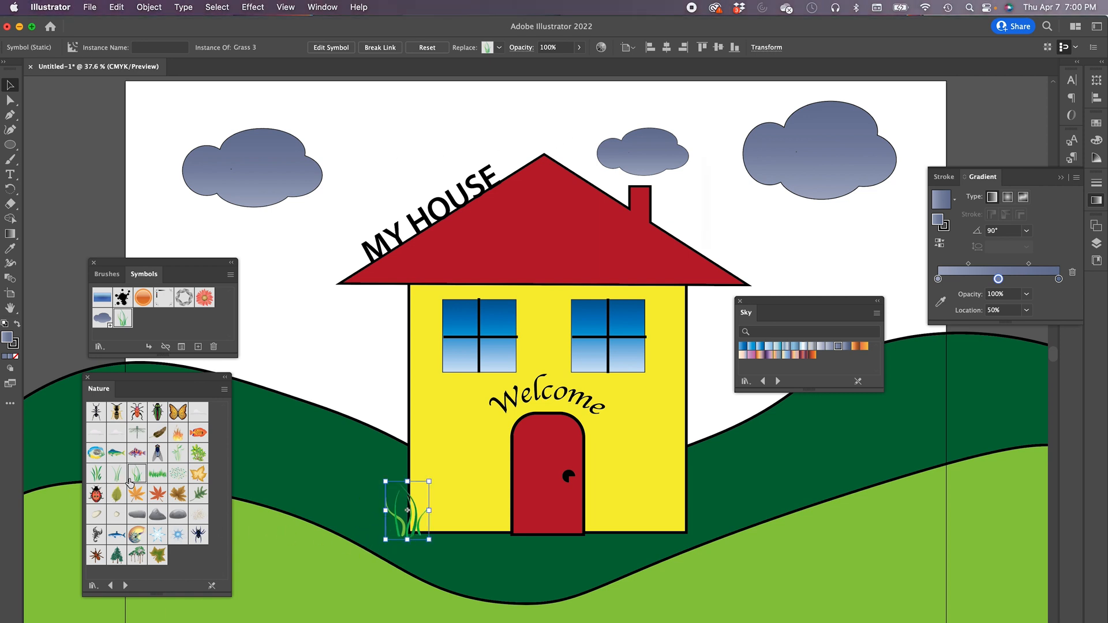
drag(157, 476, 466, 553)
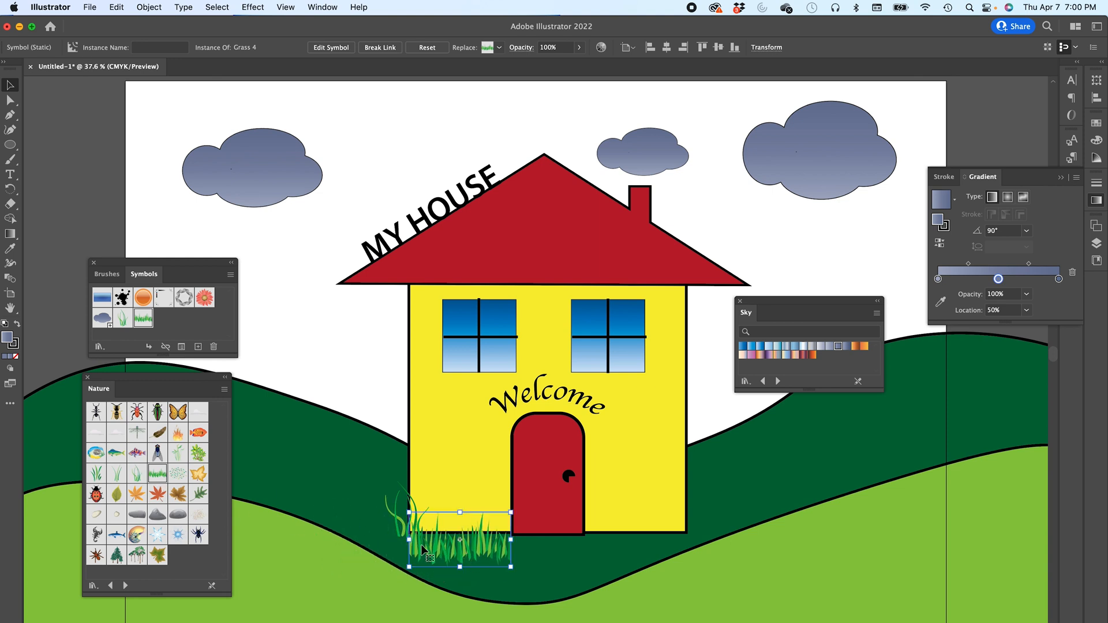
mouse_move(423, 551)
mouse_down()
mouse_move(602, 526)
mouse_move(439, 537)
mouse_up()
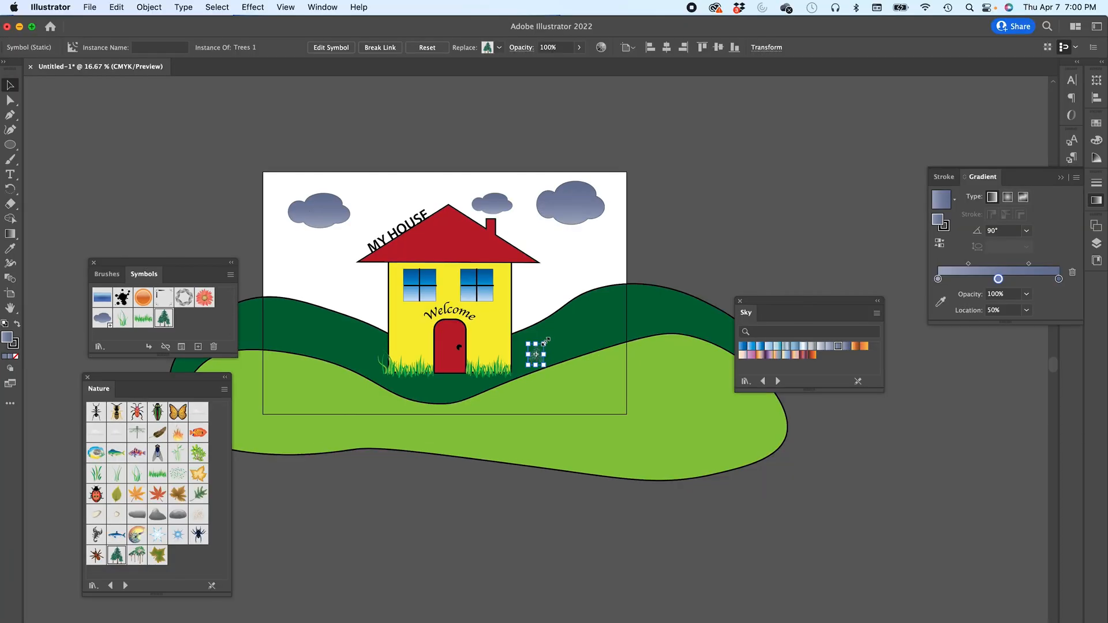
- Enlarge the Trees 1 symbol instance and position it on the hill to the right of the house
drag(539, 343, 627, 174)
drag(604, 228, 613, 234)
drag(570, 318, 572, 342)
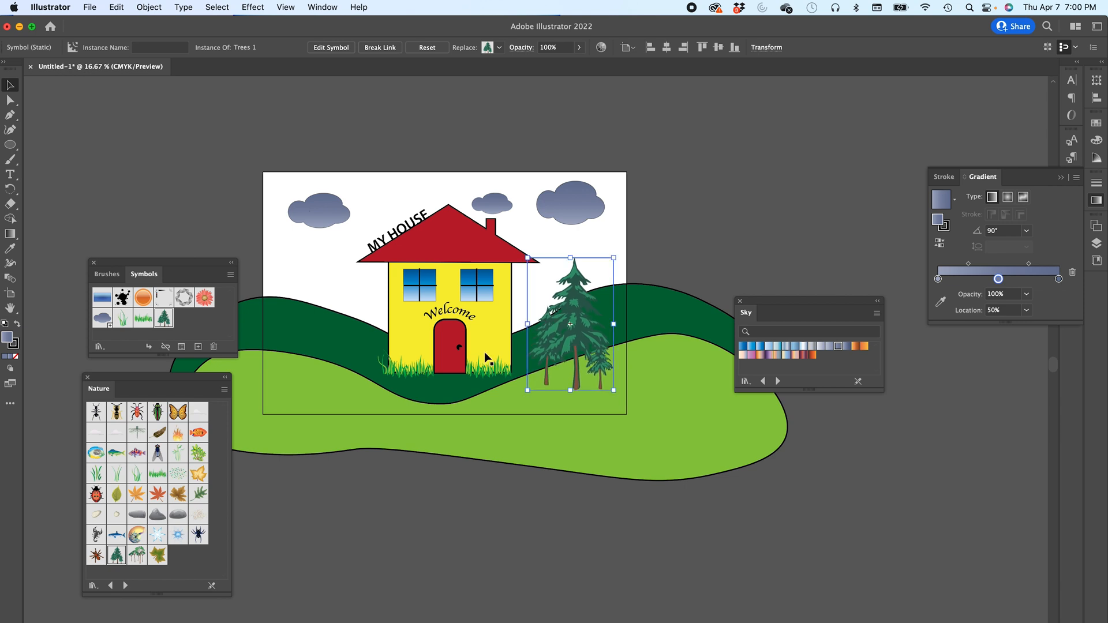
- Place a second trees symbol from the Nature library to the left of the house
drag(137, 557, 411, 428)
drag(358, 378, 331, 273)
key(cmd+z)
click(175, 217)
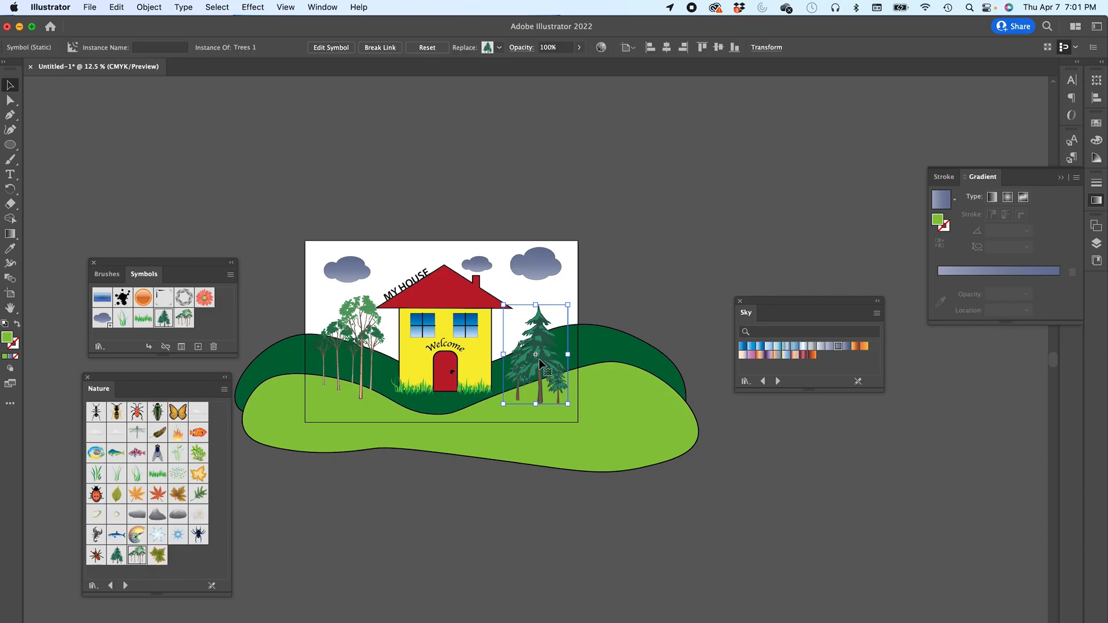
- Open the Properties panel and dock it alongside the Transform and Align panels
key(super+equal)
key(super+equal)
key(super+equal)
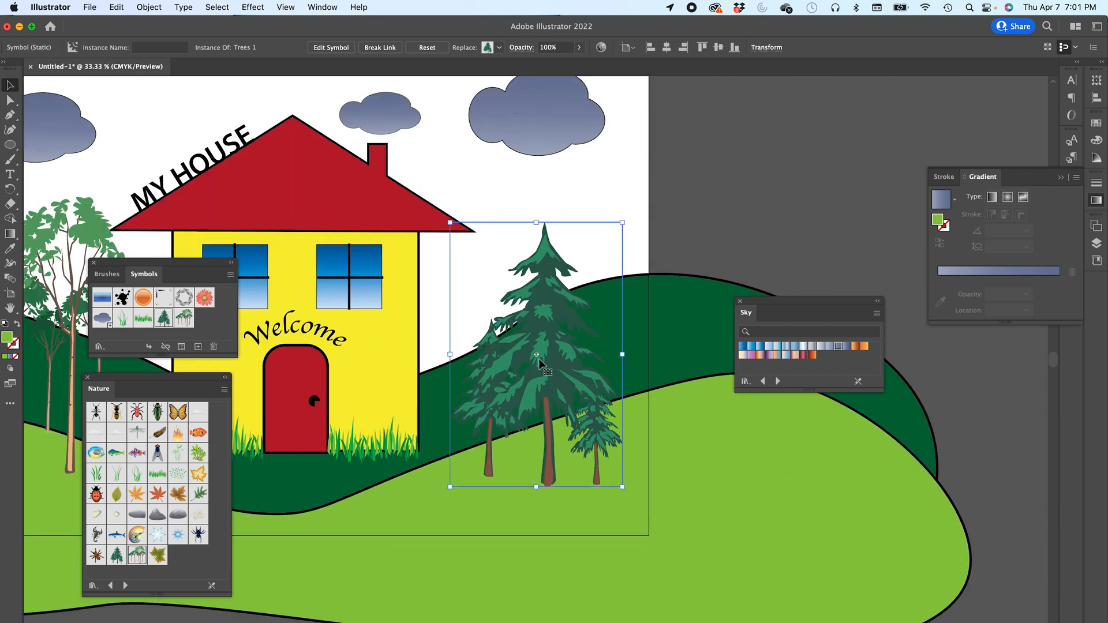
click(1096, 83)
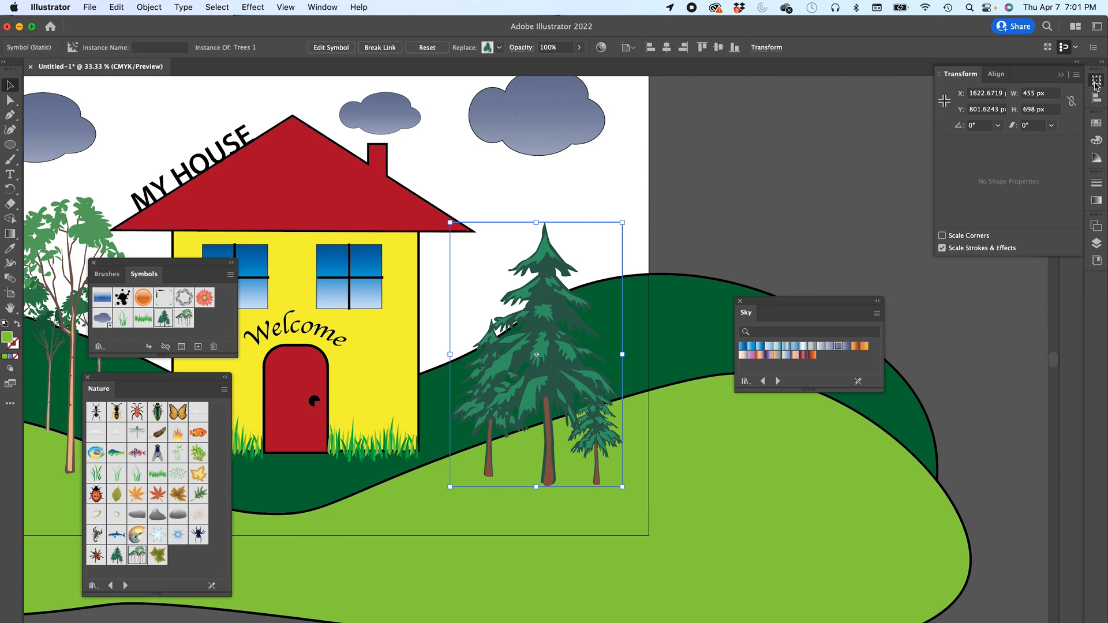
click(1096, 82)
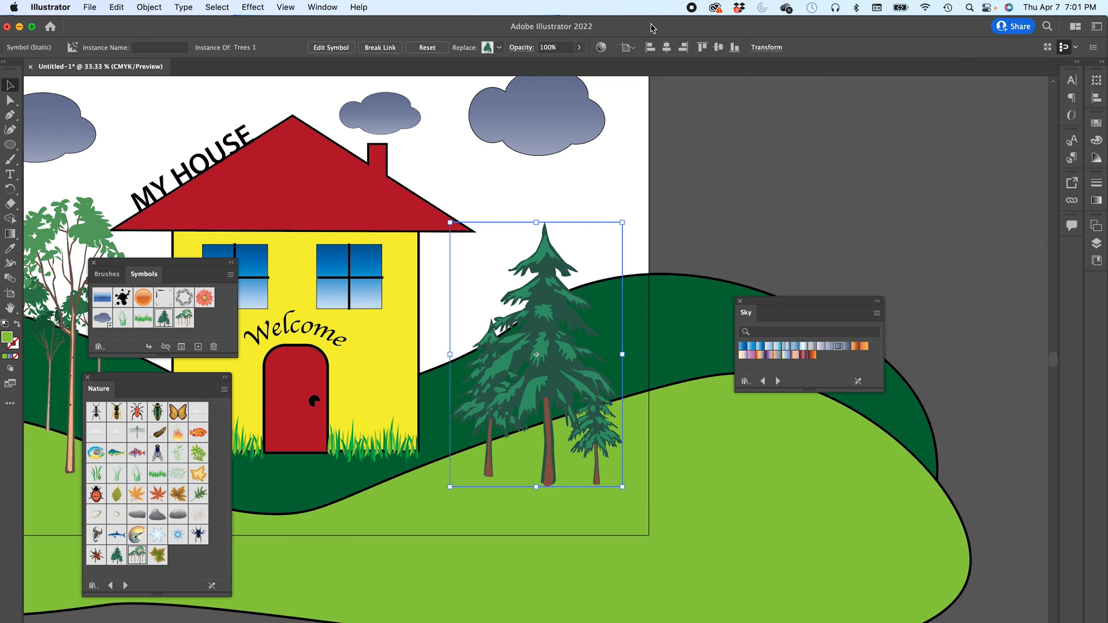
click(322, 7)
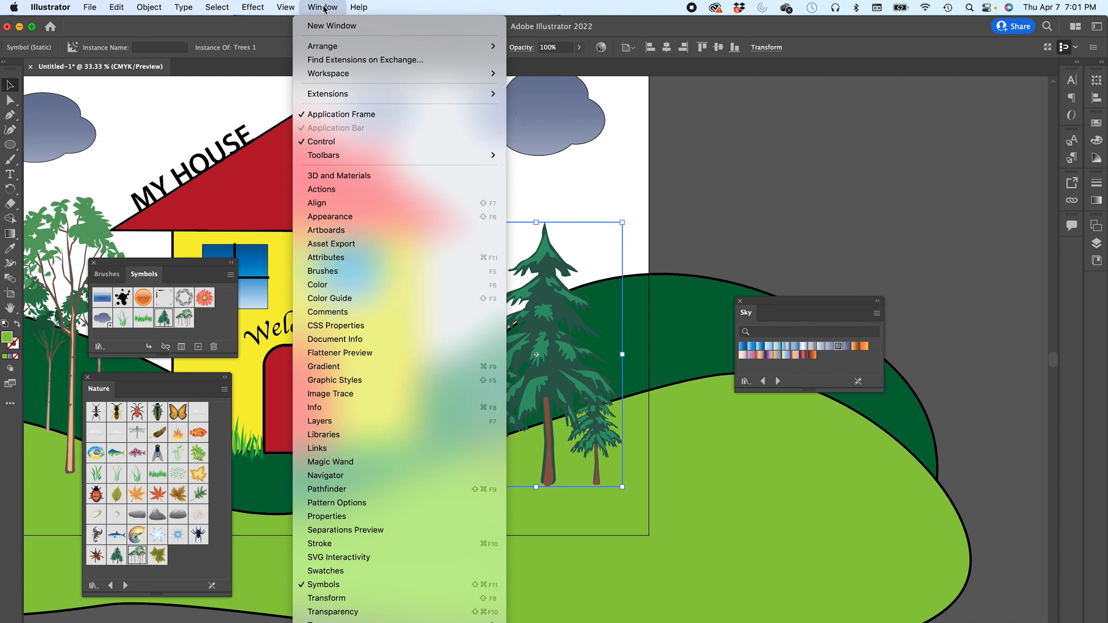
click(334, 517)
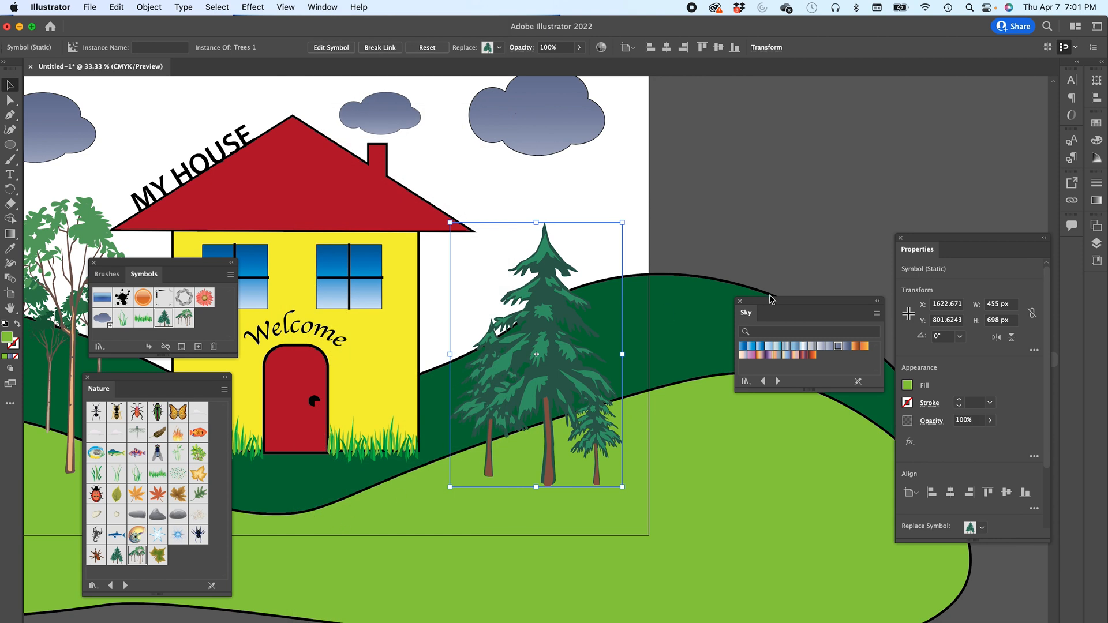
click(1102, 61)
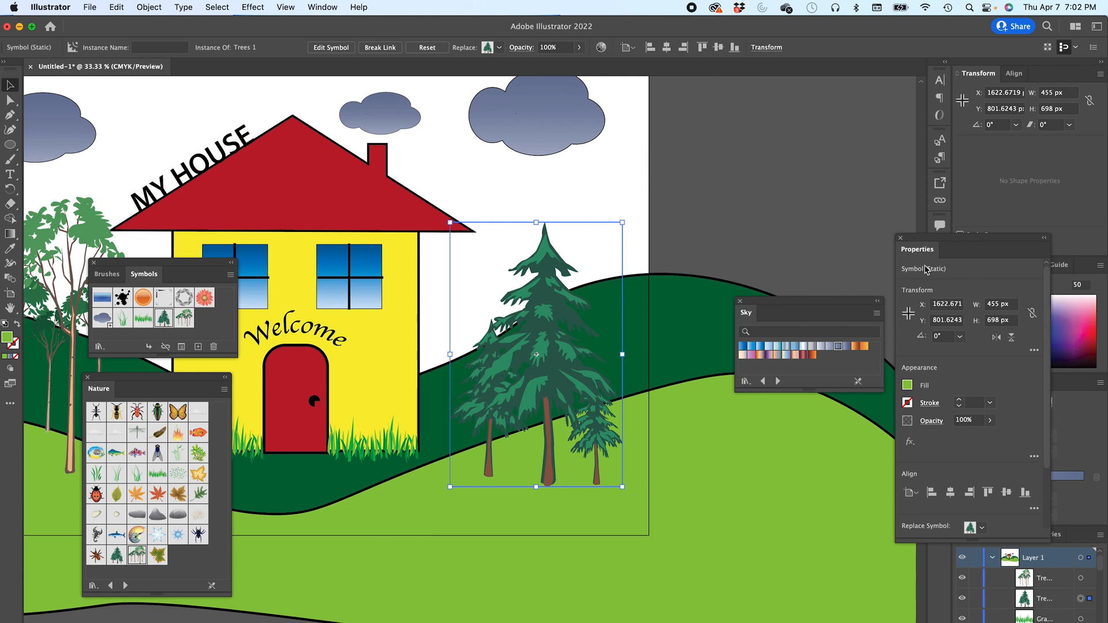
drag(919, 250, 1040, 83)
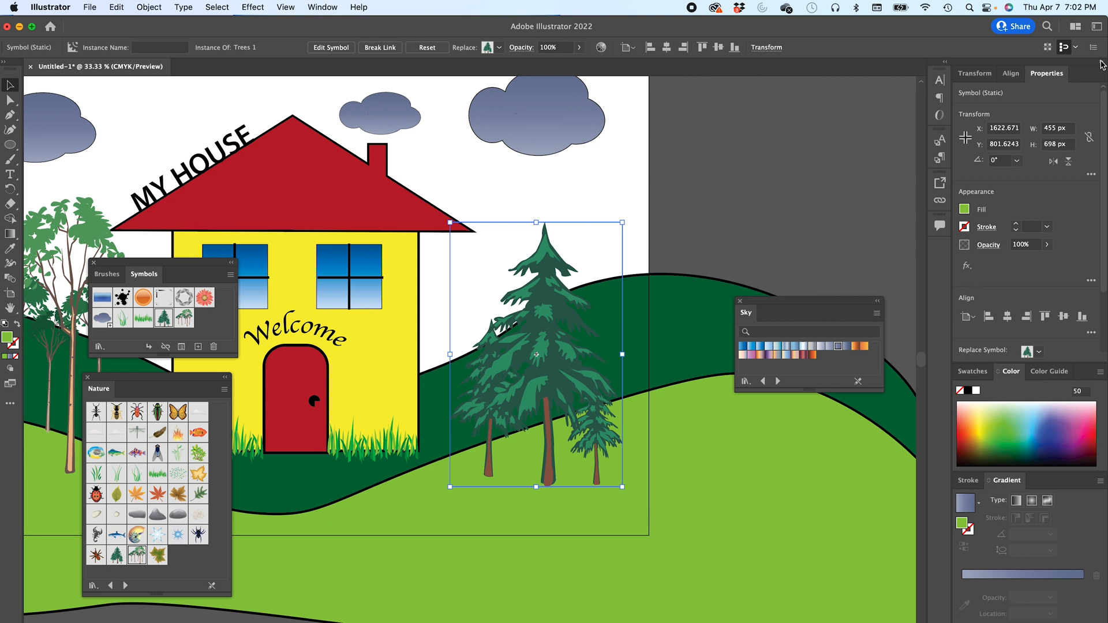
click(1103, 64)
click(1096, 118)
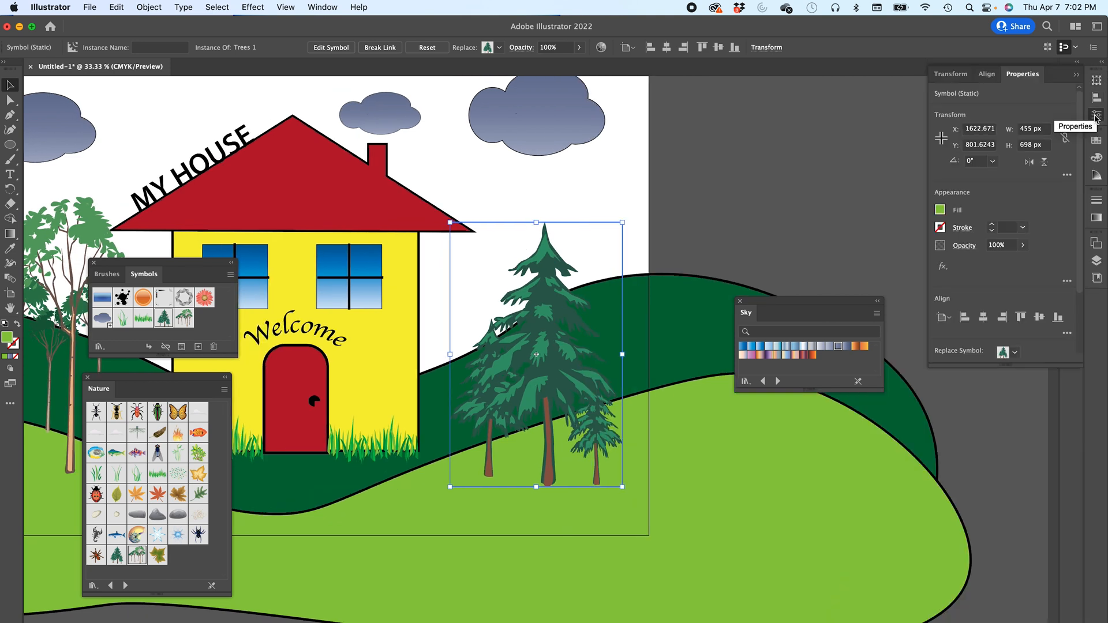
- Apply a Drop Shadow to the right tree instance with 80% opacity, 13 px X offset, 12 px Y offset and 12 px blur
click(944, 267)
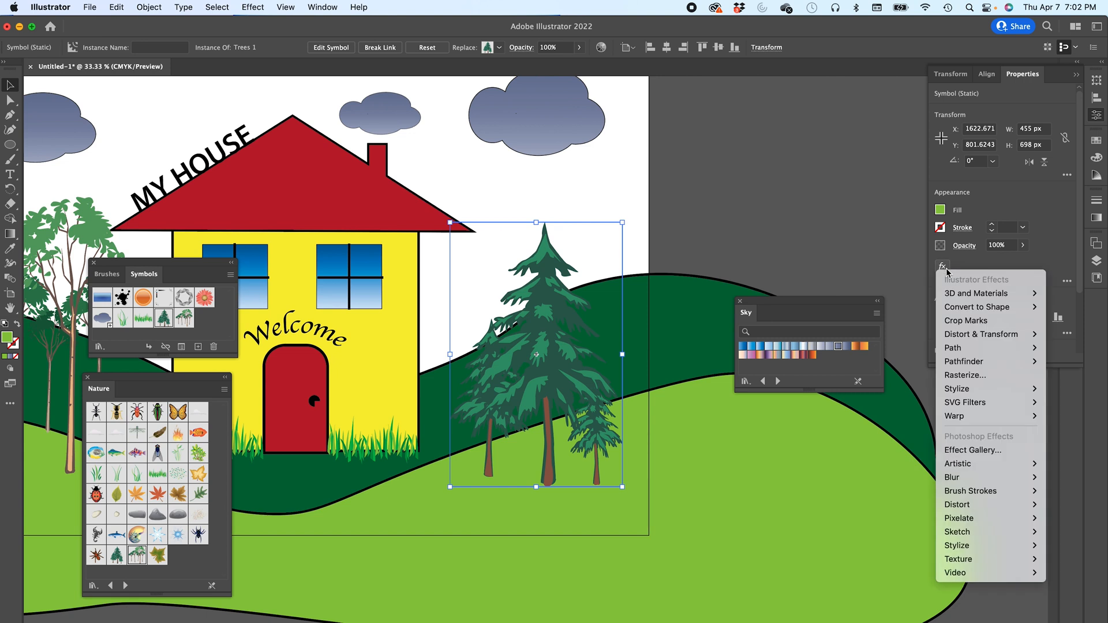
mouse_move(963, 393)
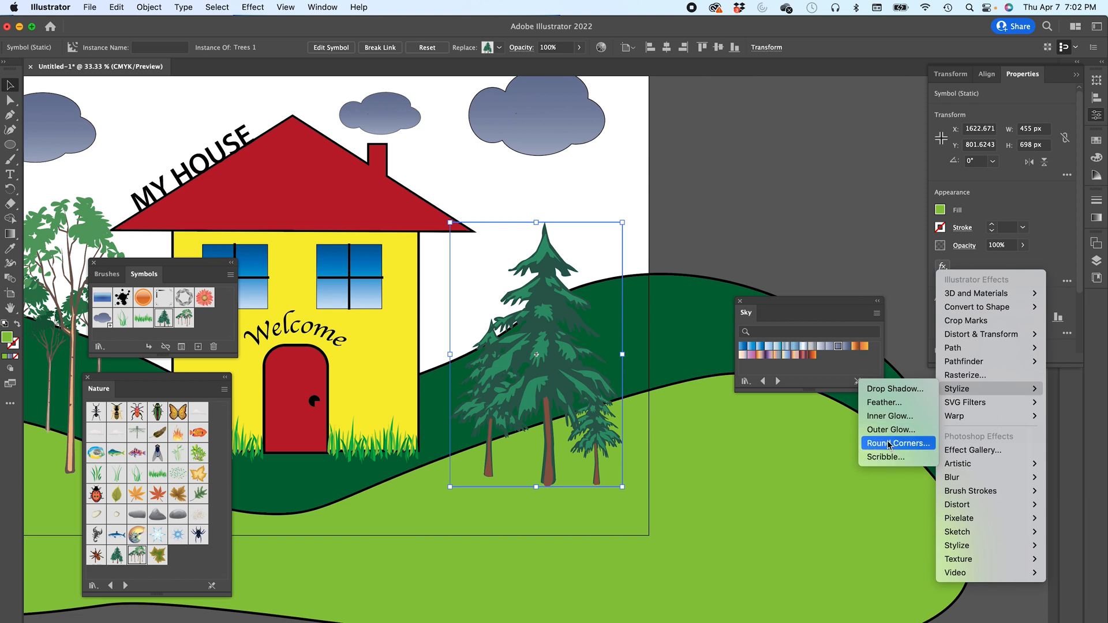
click(889, 390)
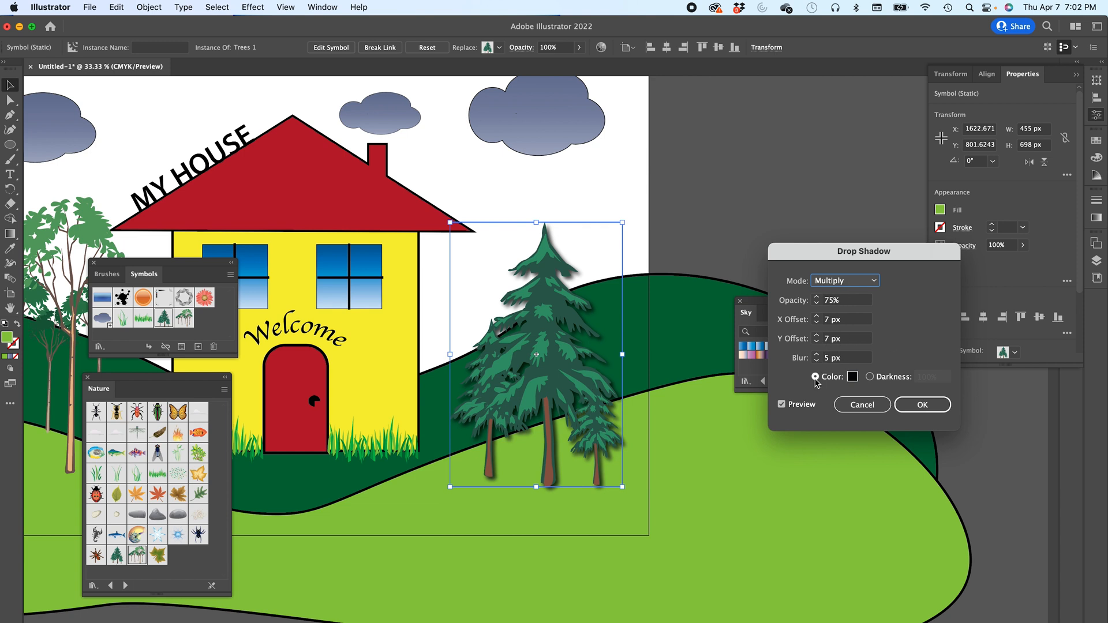
click(784, 407)
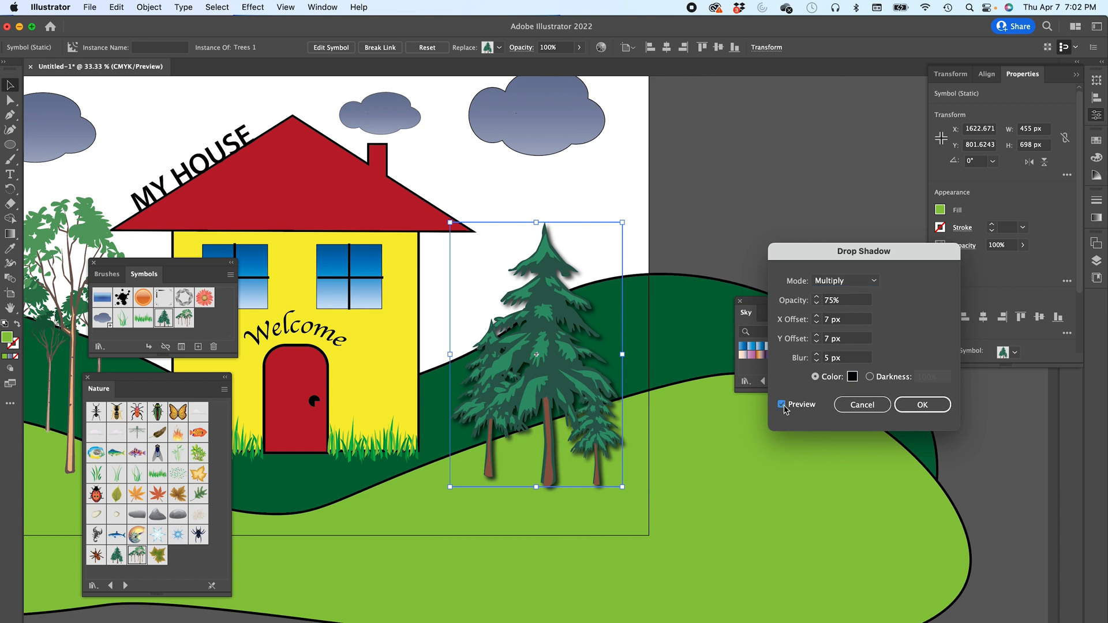
click(817, 355)
click(816, 355)
click(817, 355)
click(817, 355)
click(817, 355)
click(817, 355)
click(817, 355)
click(817, 338)
click(817, 339)
click(817, 338)
click(817, 338)
click(817, 319)
click(817, 317)
click(817, 317)
click(817, 316)
click(817, 317)
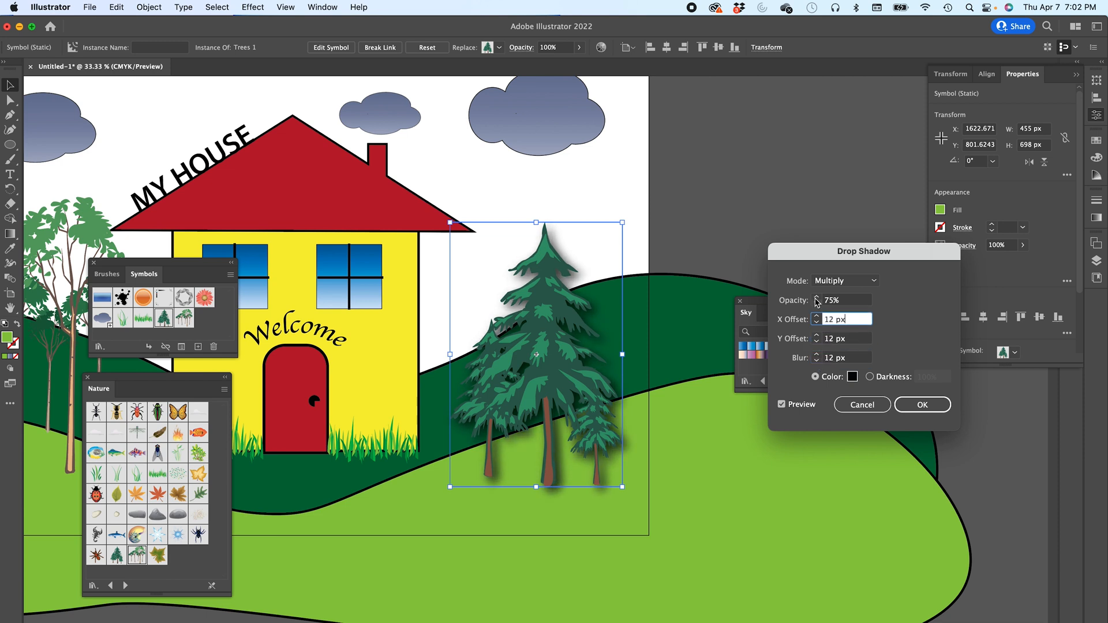
click(817, 300)
click(817, 298)
click(817, 299)
click(817, 298)
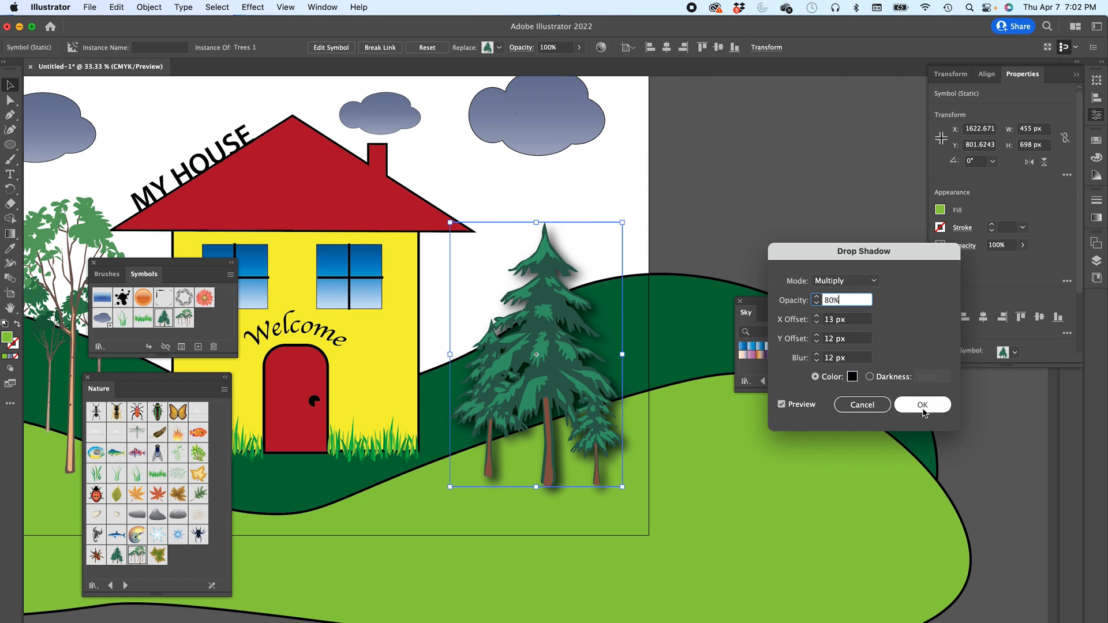
click(923, 407)
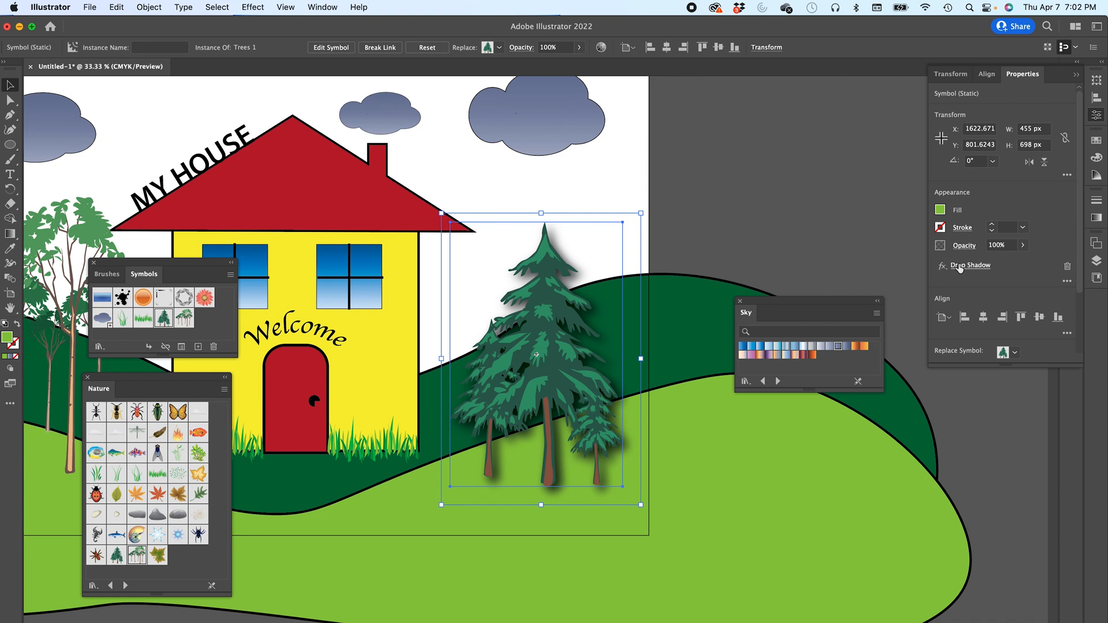
- Remove the tree's drop shadow and reapply it with the same settings
click(1067, 267)
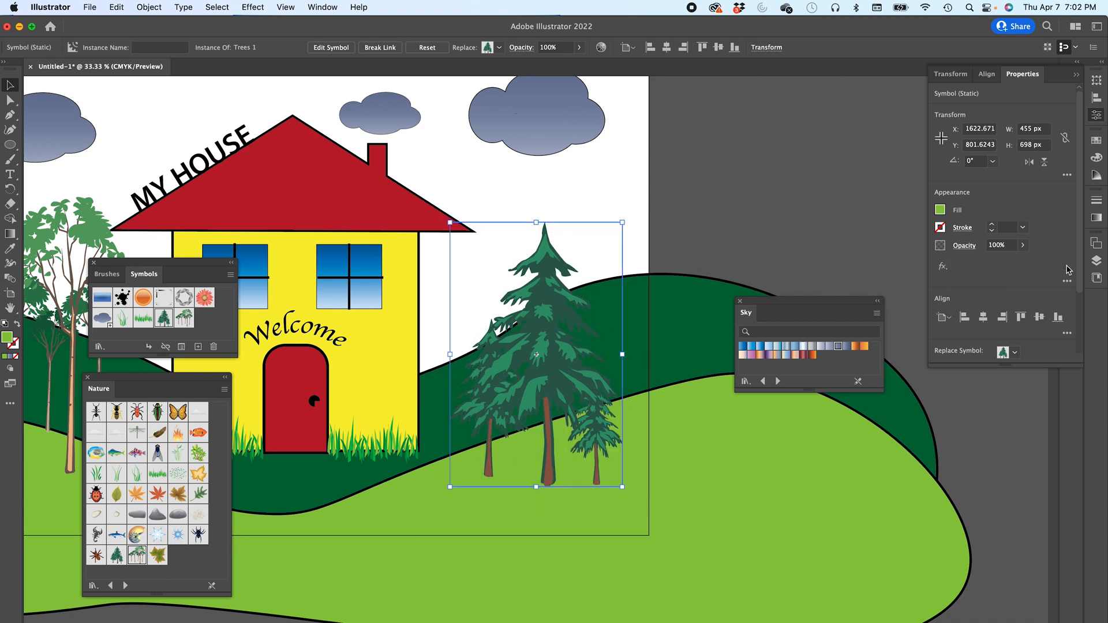
click(944, 268)
mouse_move(960, 393)
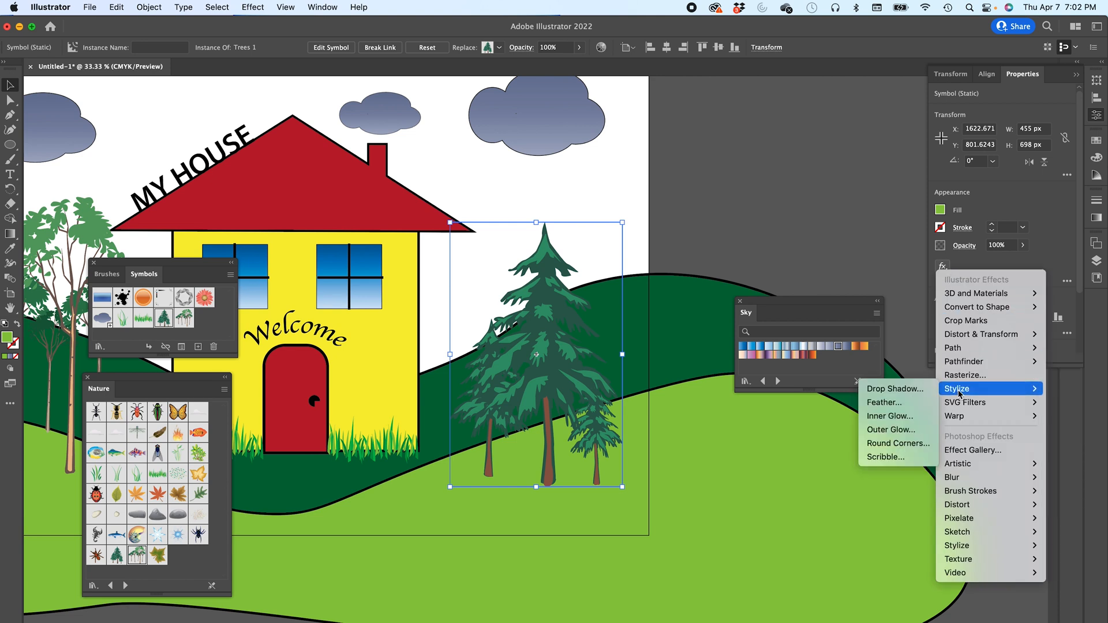
click(895, 389)
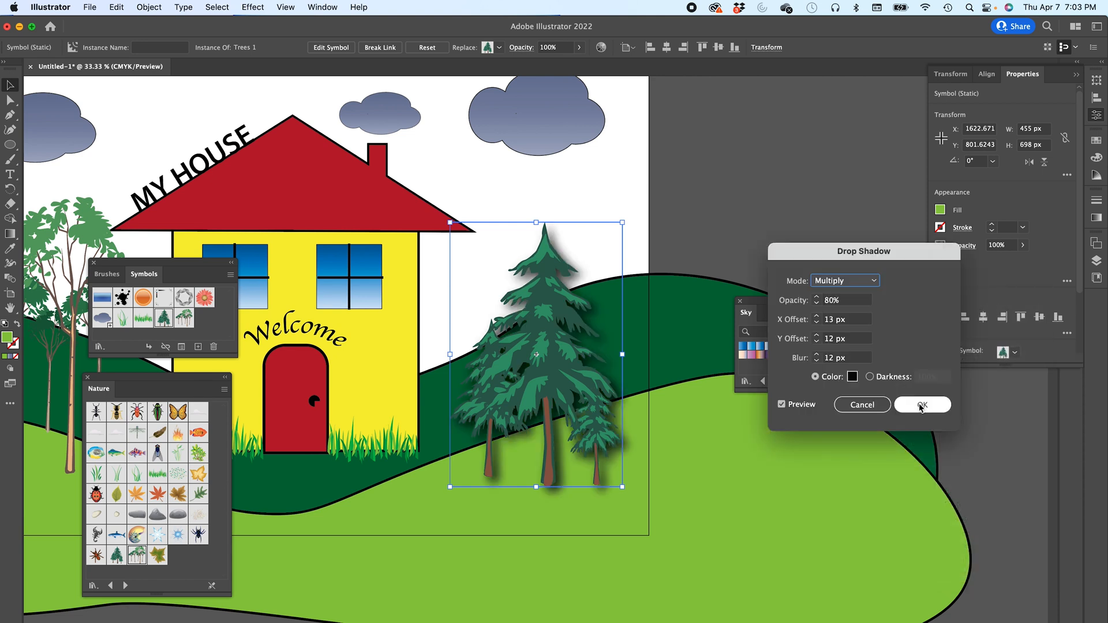
click(918, 405)
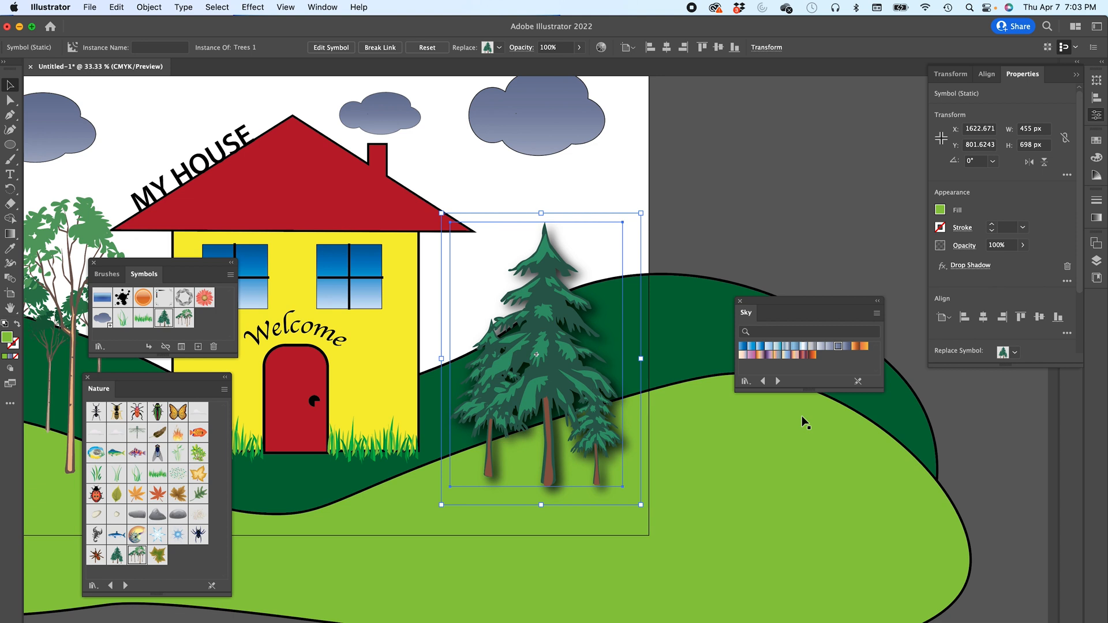
- Select the roof and open the Effect Gallery, previewing the Craquelure texture at 50% zoom
click(338, 200)
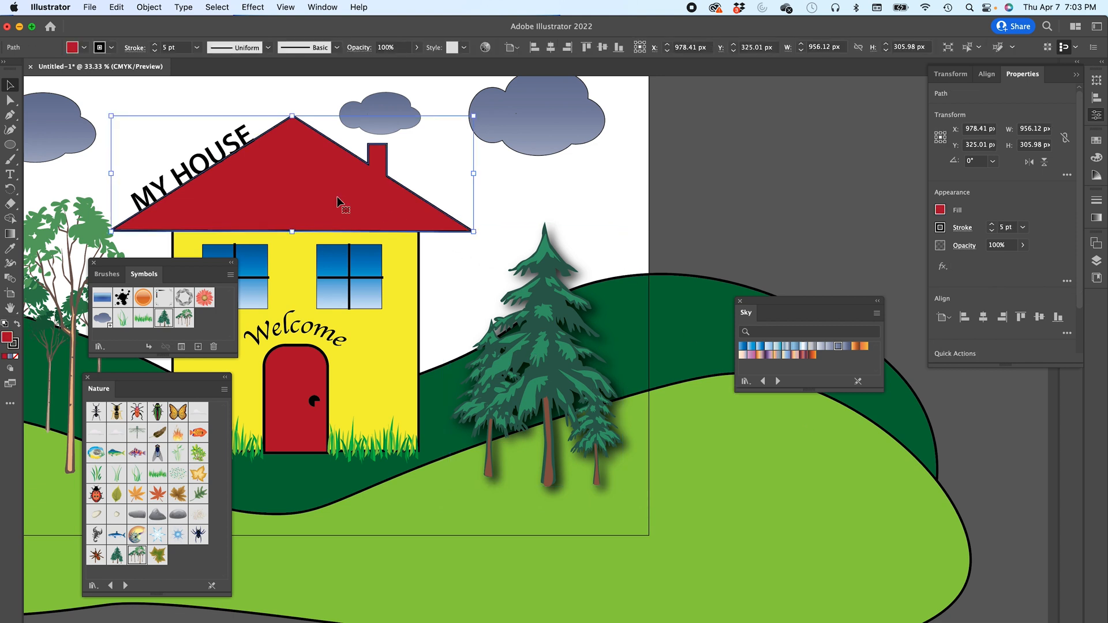
click(256, 8)
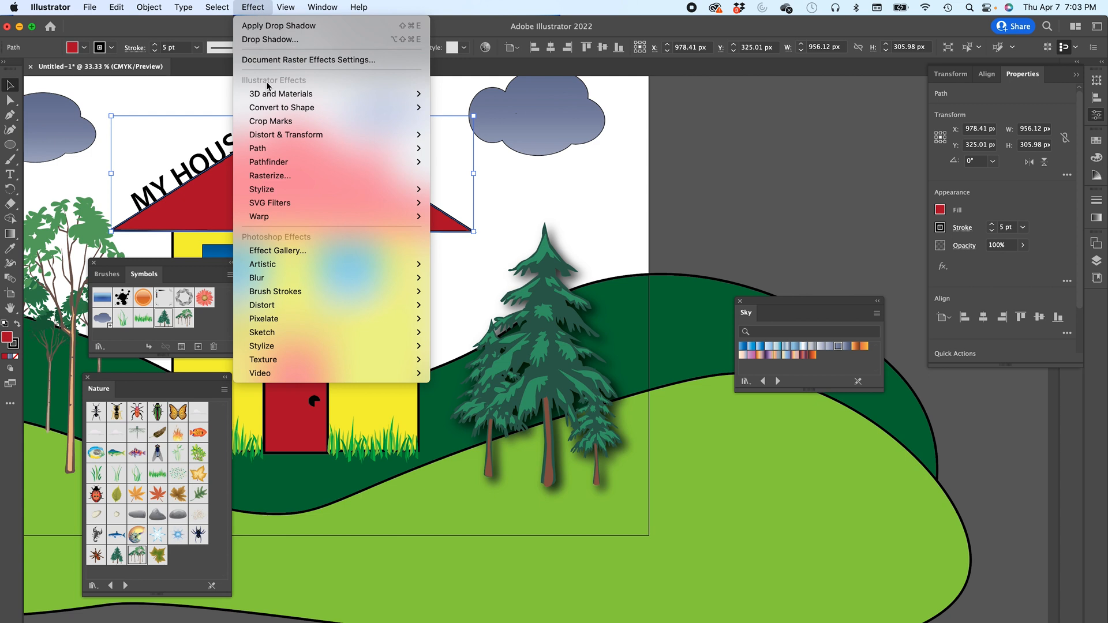
click(295, 255)
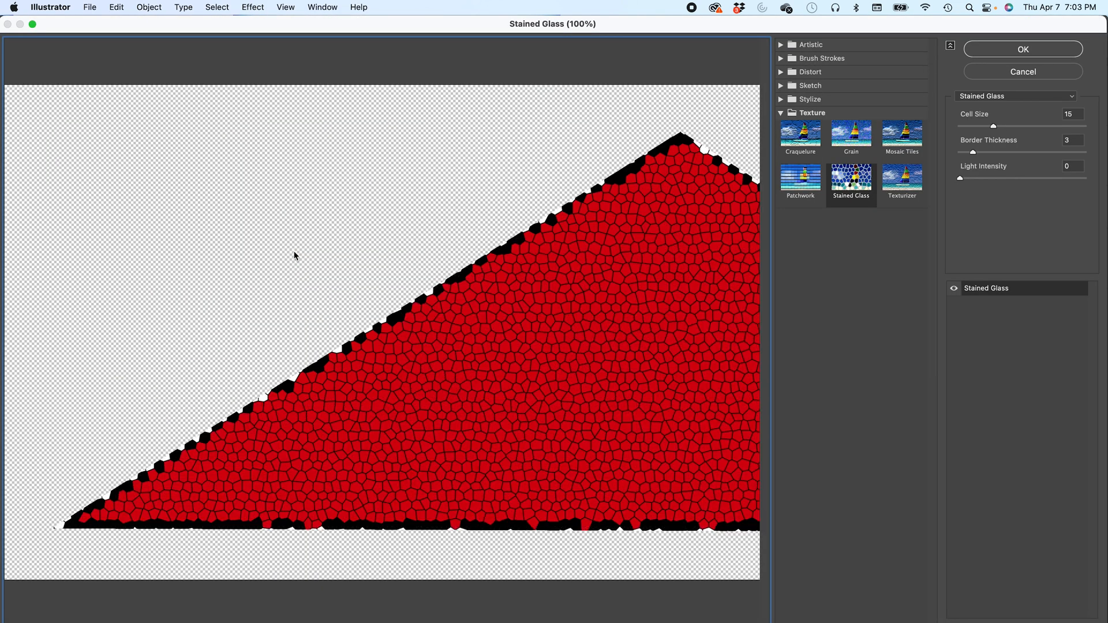
click(804, 141)
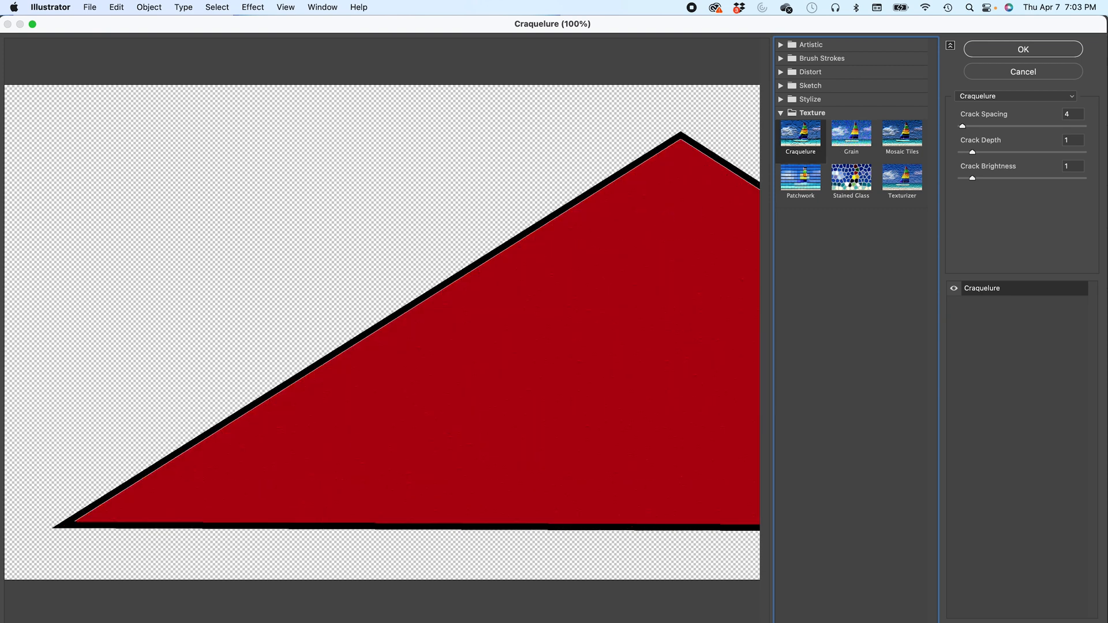
click(83, 622)
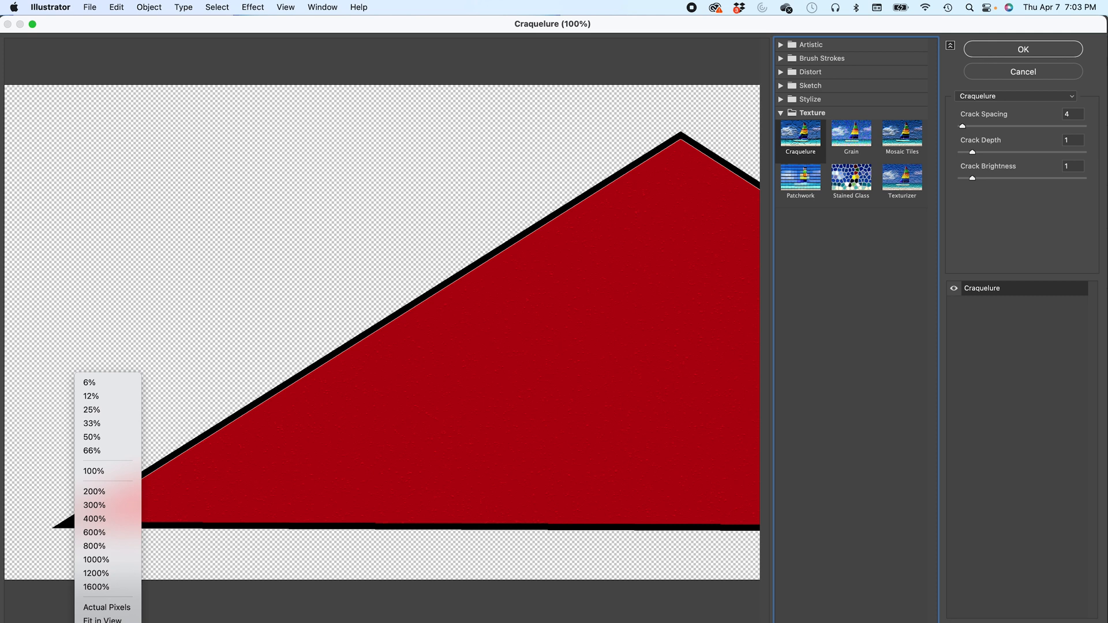
click(99, 437)
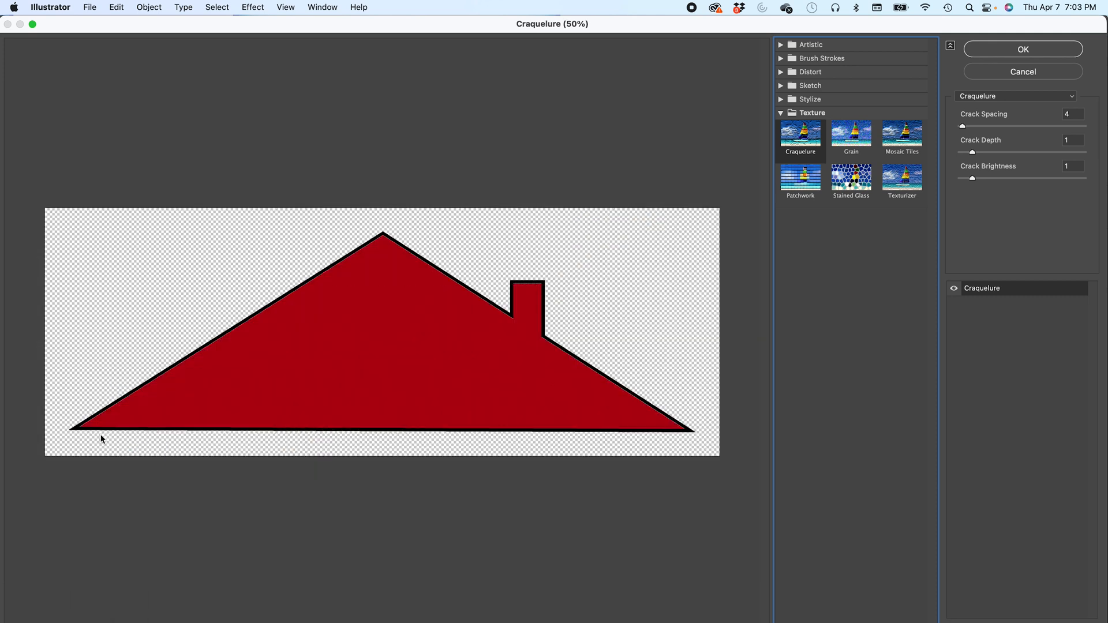
- Browse the Effect Gallery, previewing several texture, brush stroke and artistic filters on the roof
click(852, 134)
click(891, 144)
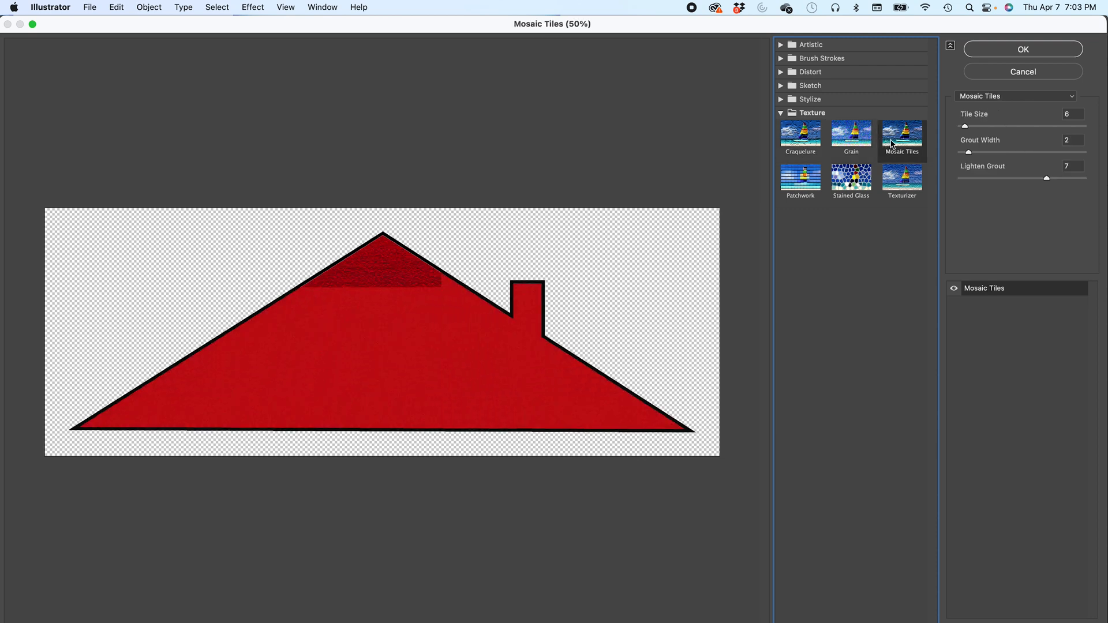
click(802, 138)
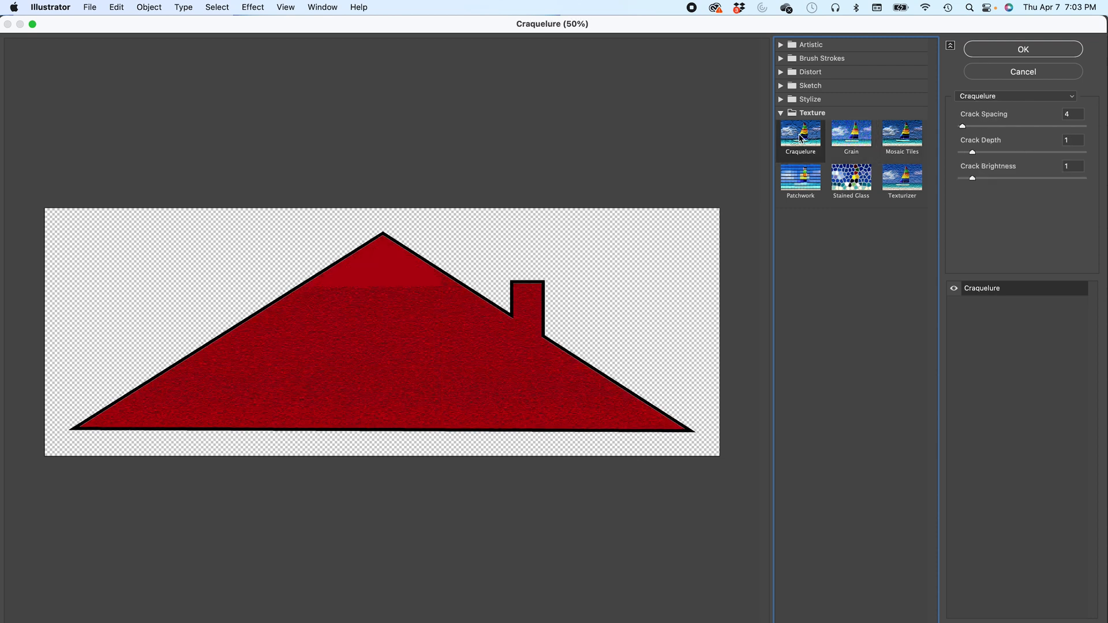
click(781, 100)
click(781, 85)
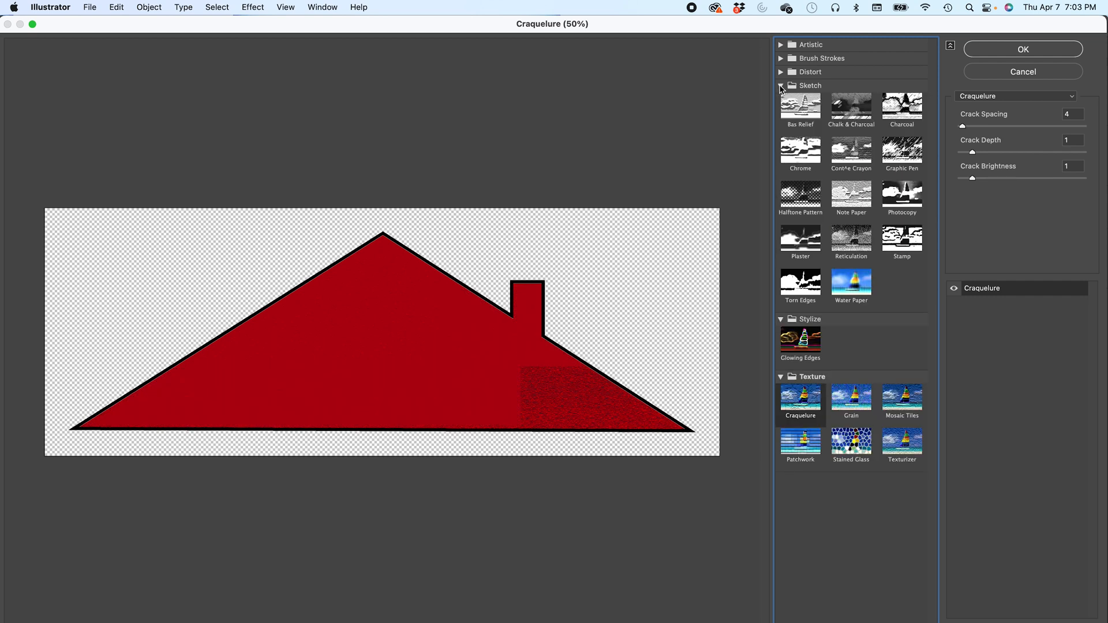
click(781, 72)
click(782, 58)
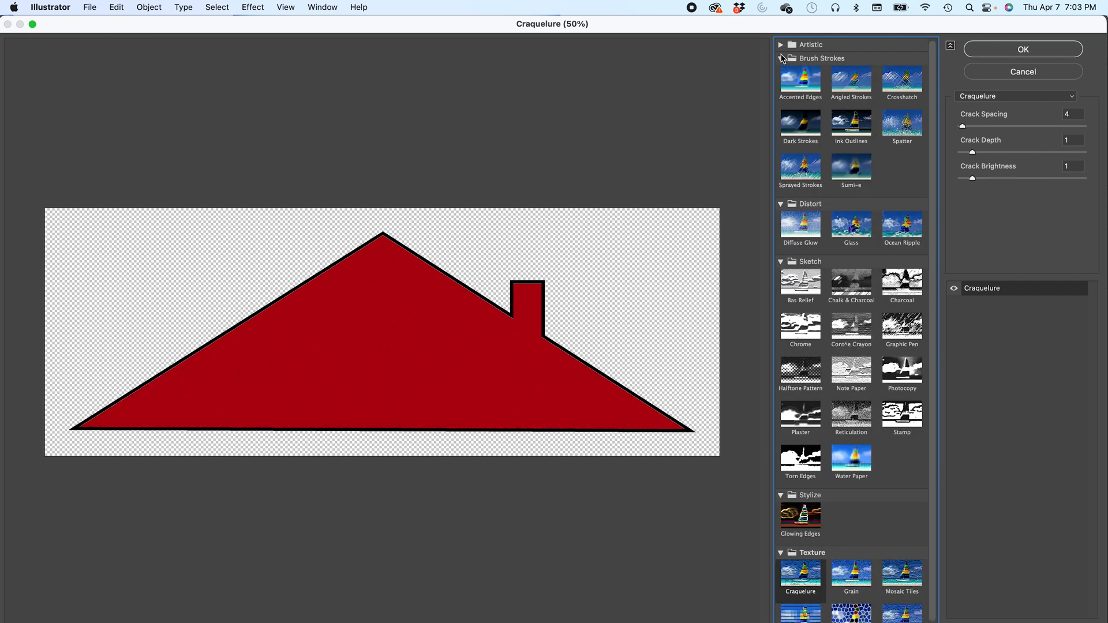
click(781, 45)
click(816, 111)
click(807, 248)
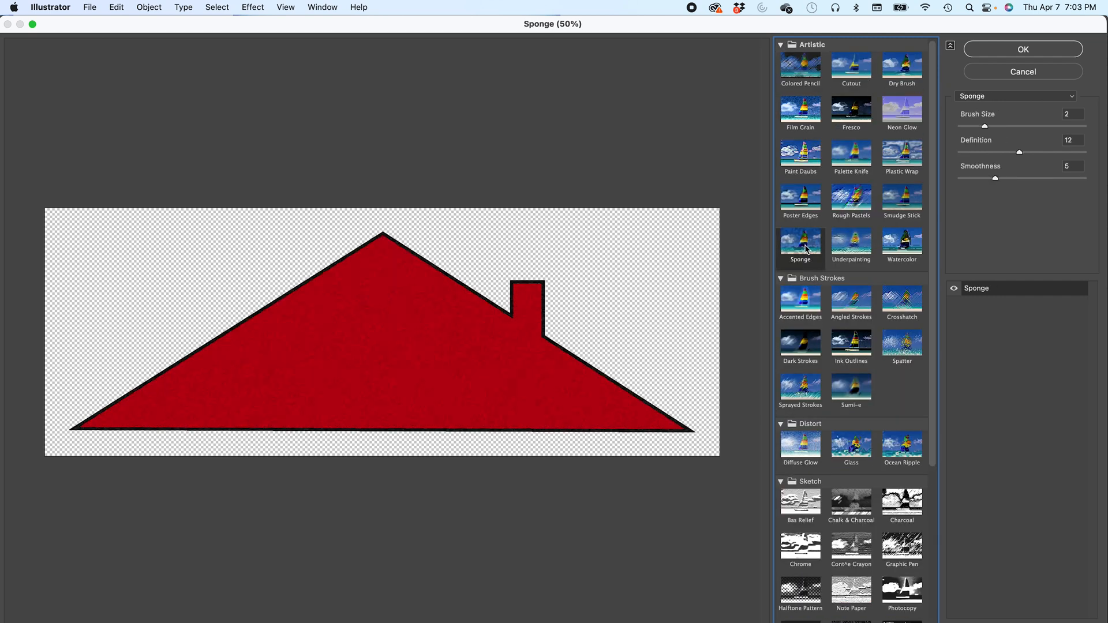
click(977, 337)
click(801, 309)
click(801, 391)
- Apply the Grain texture effect to the roof, adjusting its intensity slider
scroll(801, 398, down, 5)
click(799, 565)
click(889, 30)
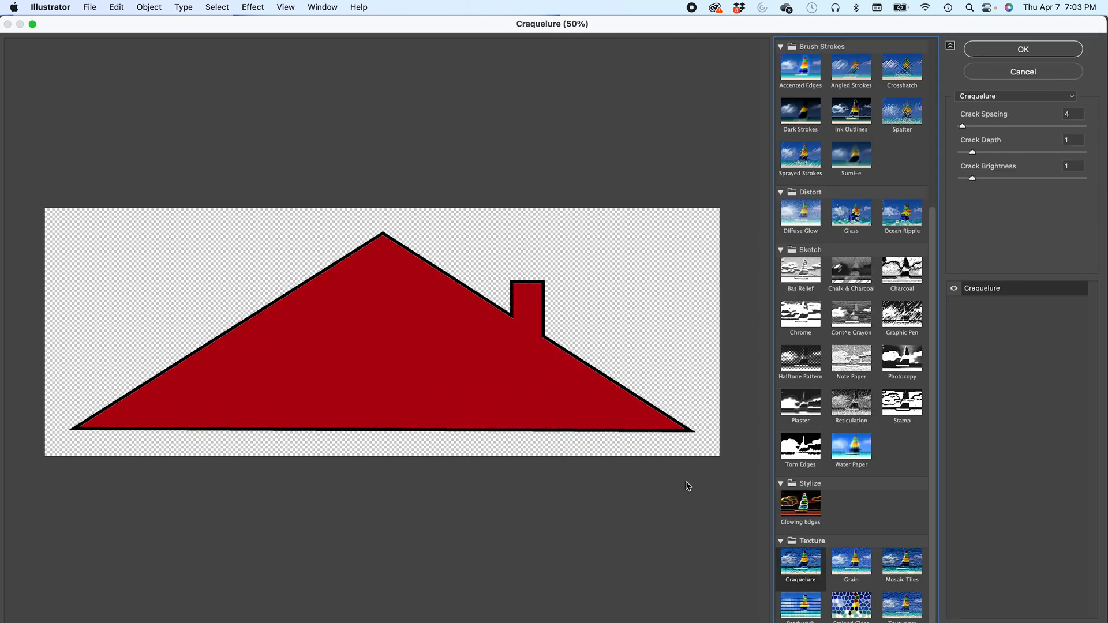
click(858, 563)
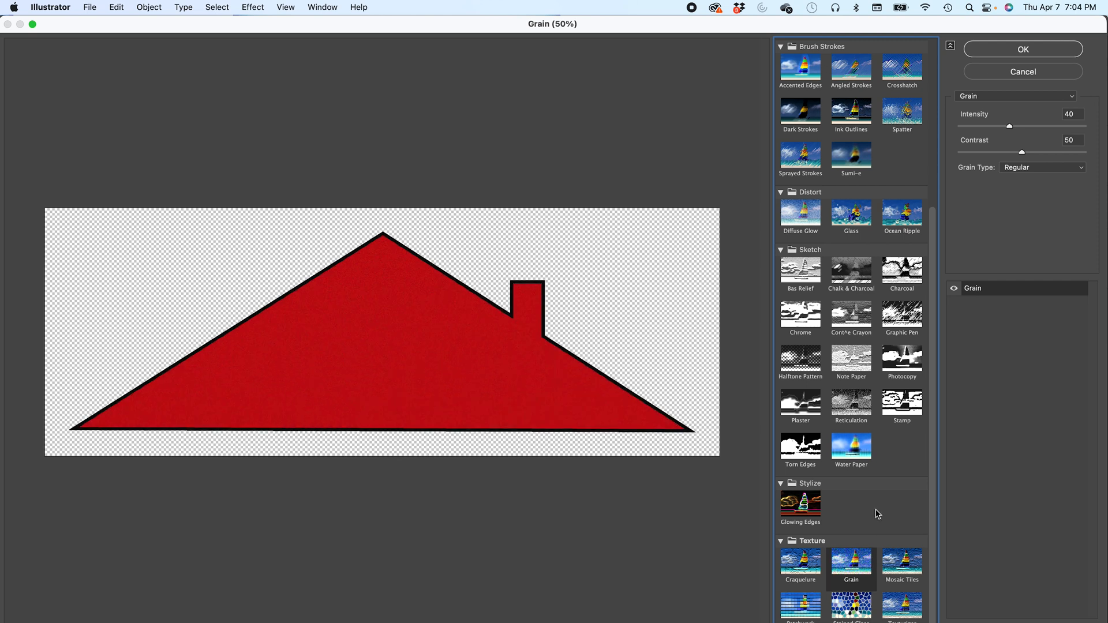
drag(1010, 127, 1014, 155)
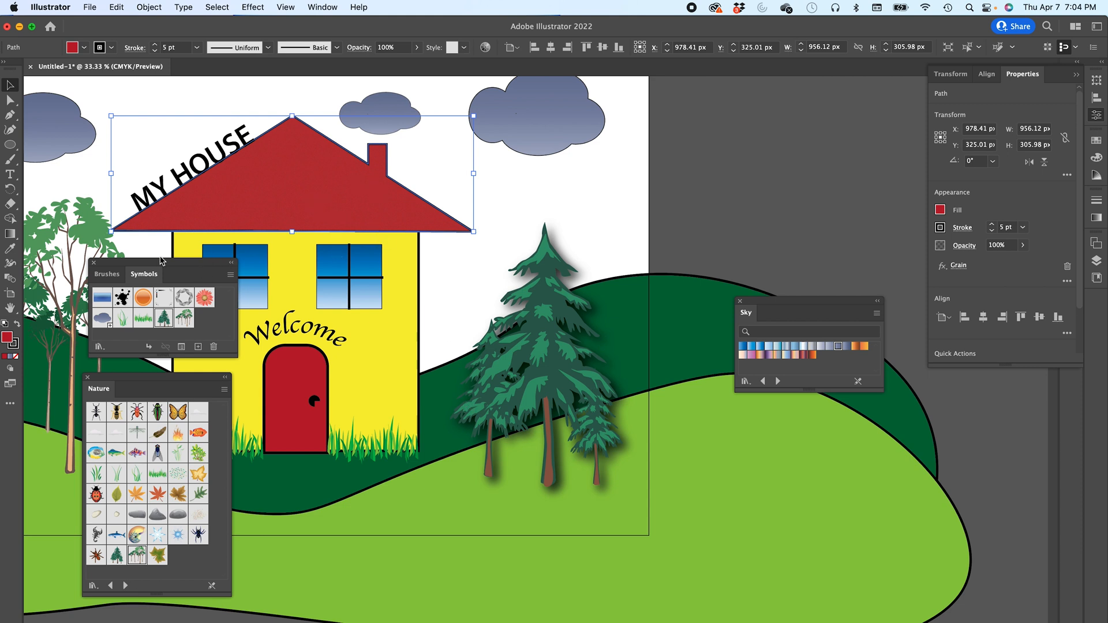
- Close the Symbols, Nature and Sky panels to clear the workspace around the artwork
click(94, 263)
click(87, 378)
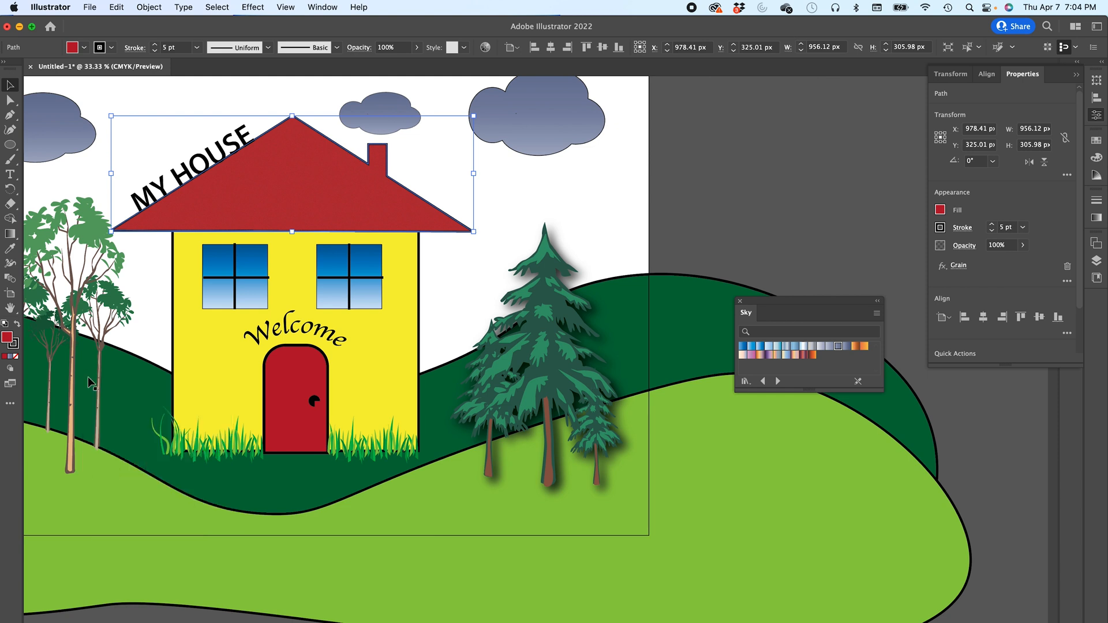
click(10, 309)
drag(69, 306, 245, 338)
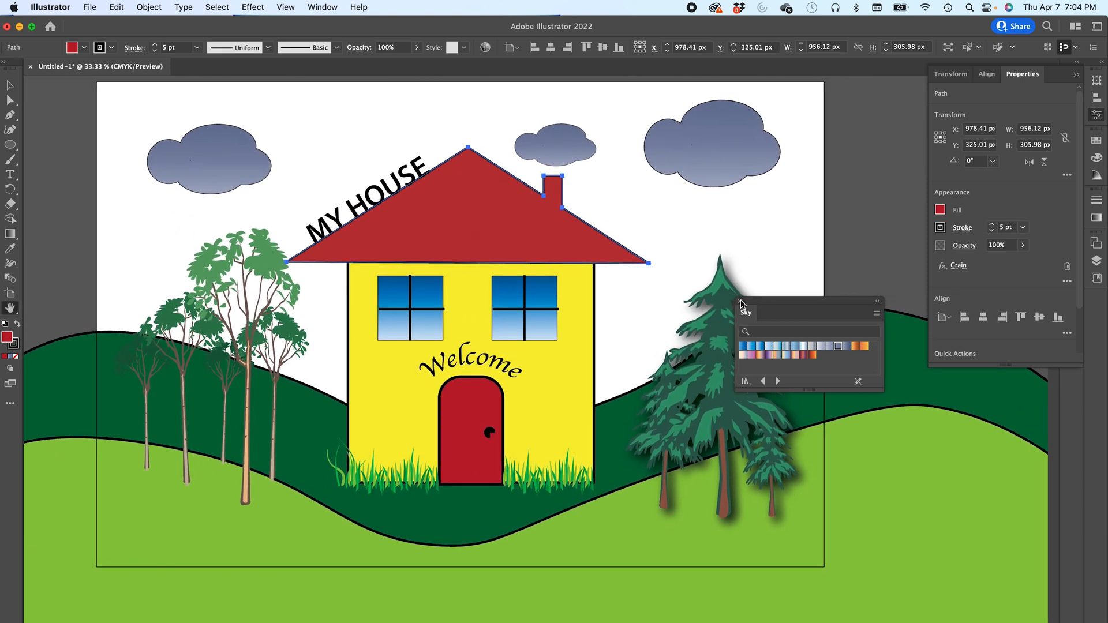
click(742, 301)
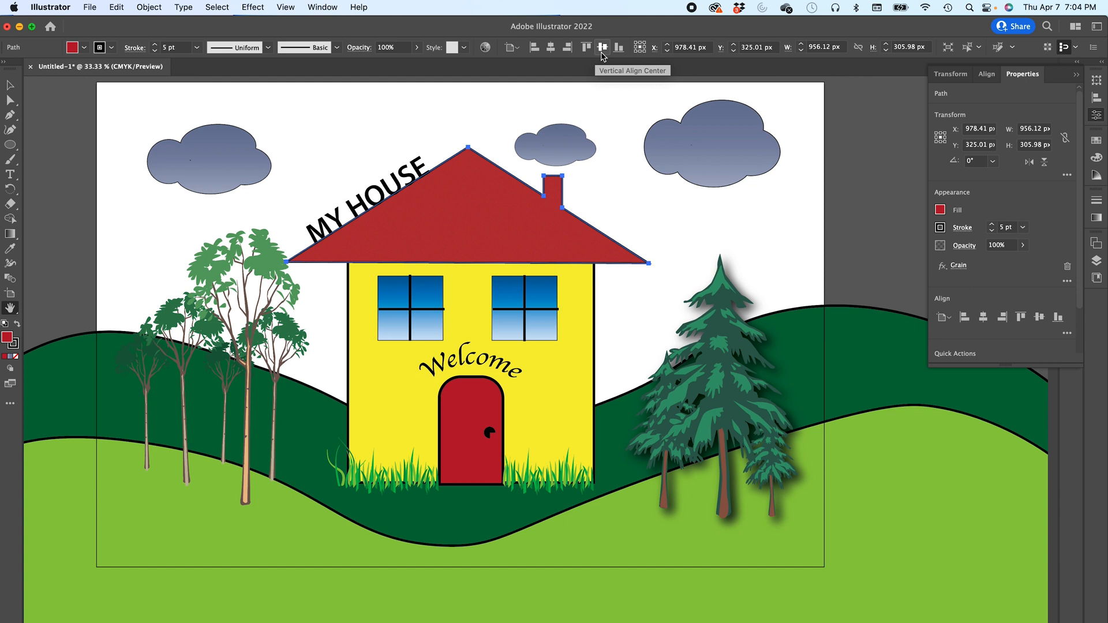
- Open the Layers panel and look through the layers for the roof and house wall
click(1103, 100)
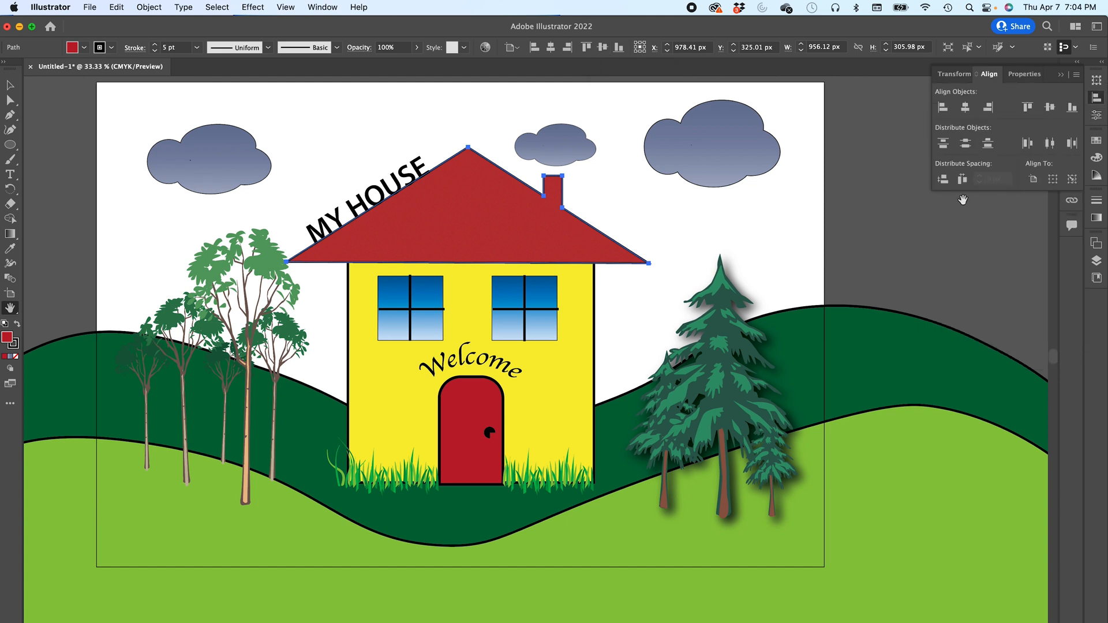
click(10, 85)
click(465, 240)
shift+click(475, 305)
click(475, 305)
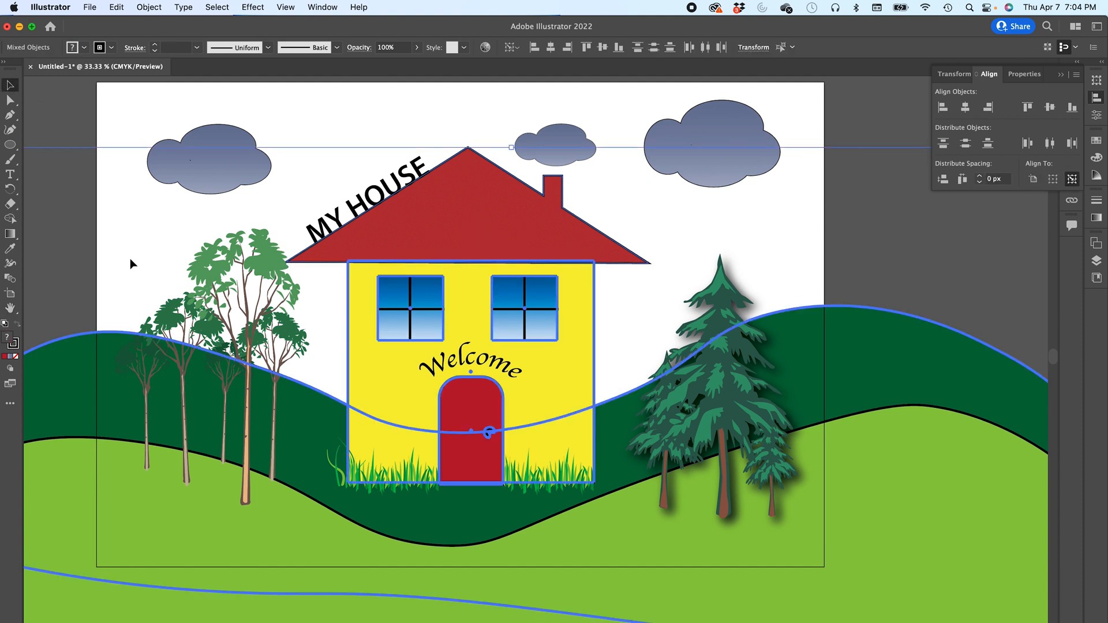
click(75, 143)
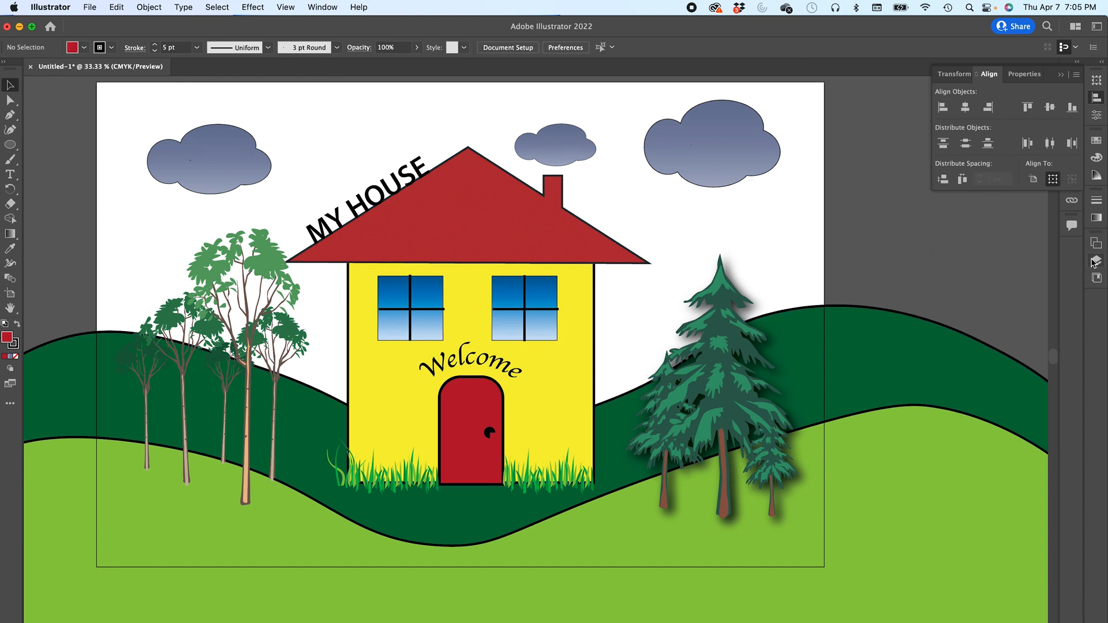
click(1096, 260)
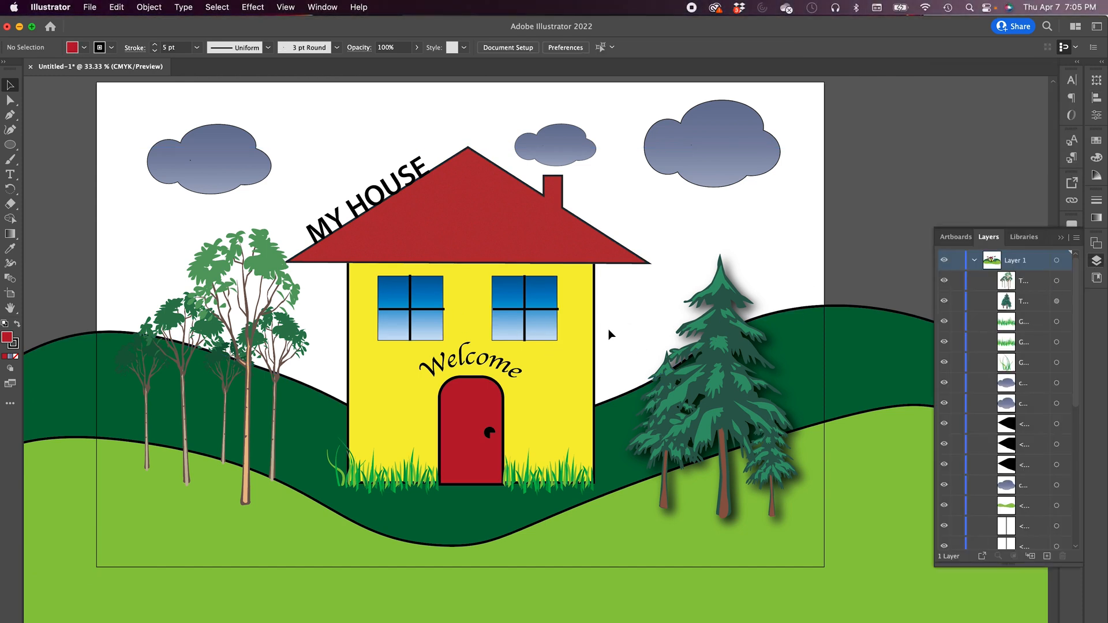
click(501, 237)
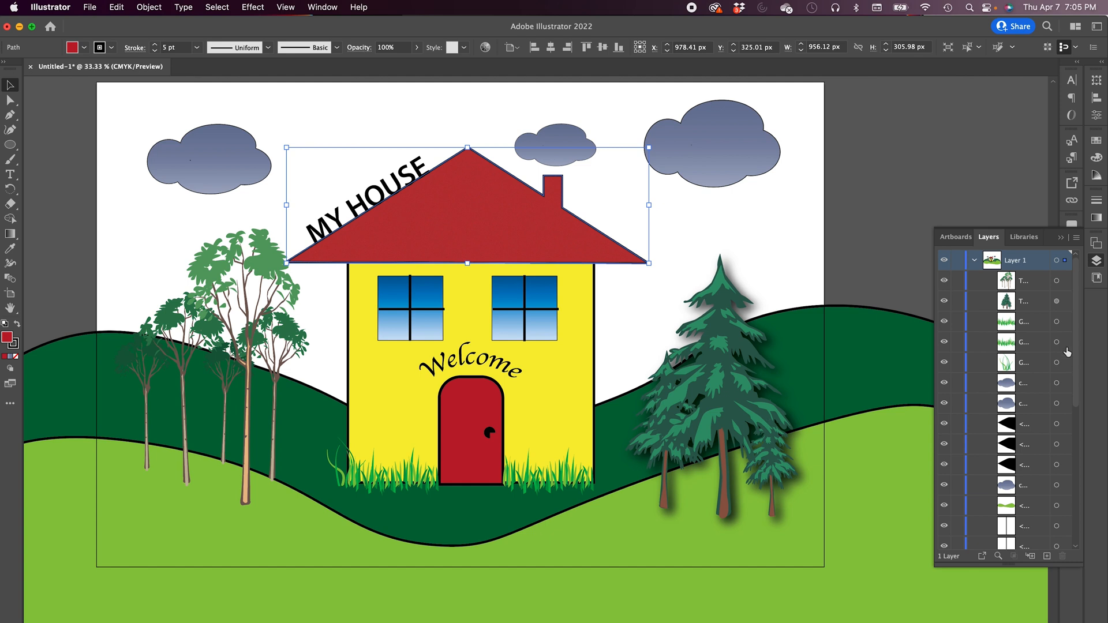
drag(1076, 353, 1080, 539)
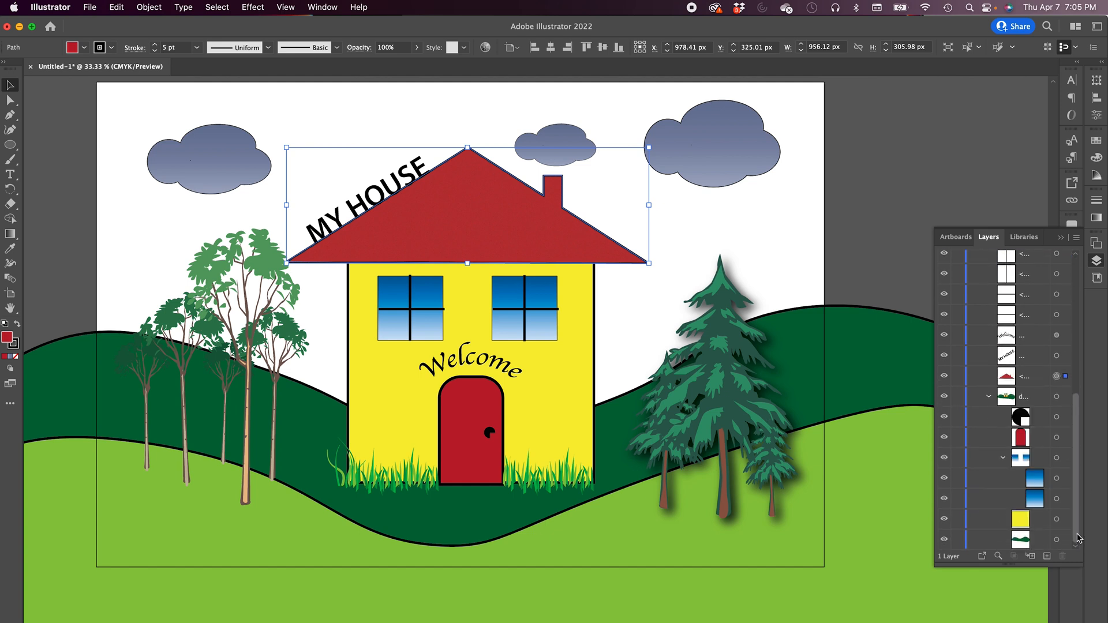
- Select the roof and house wall together, align them horizontally centred and nudge them slightly left
click(1056, 521)
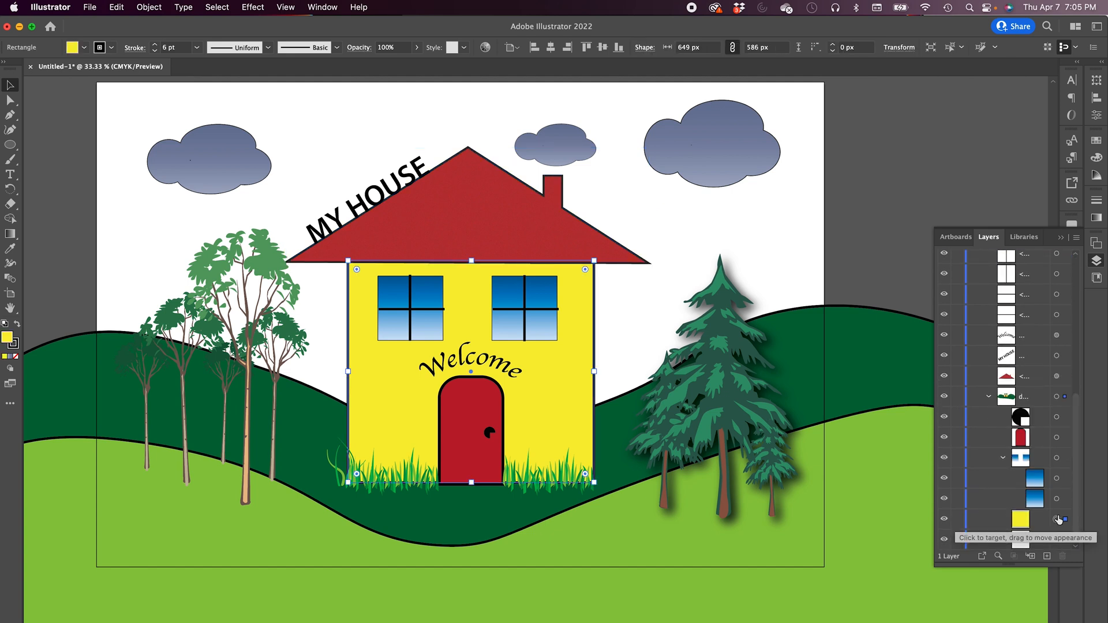
shift+click(1056, 377)
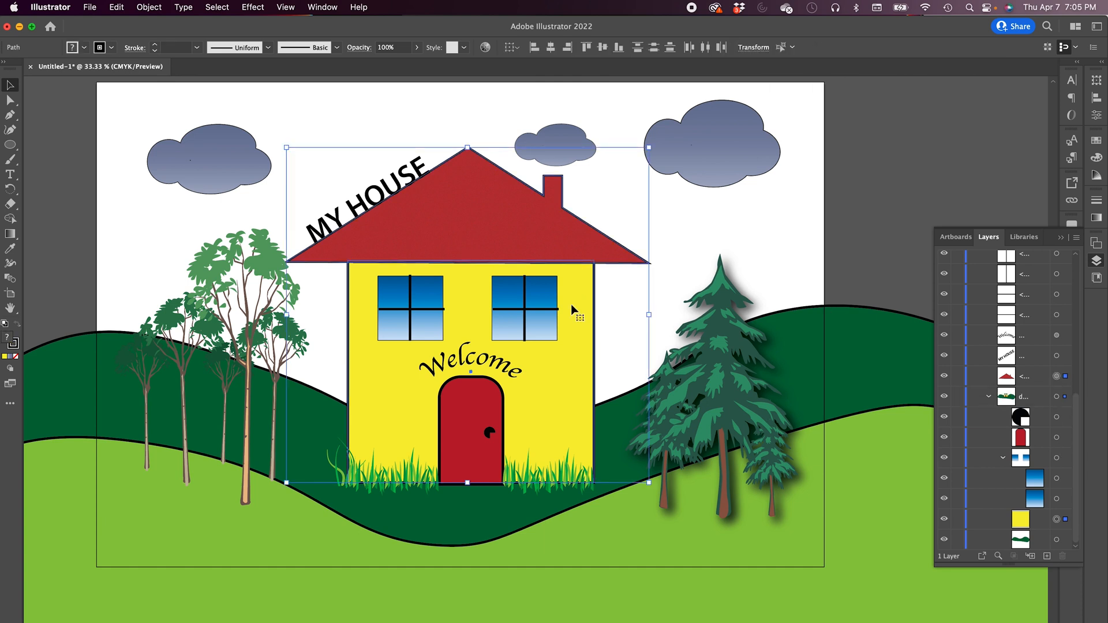
click(552, 51)
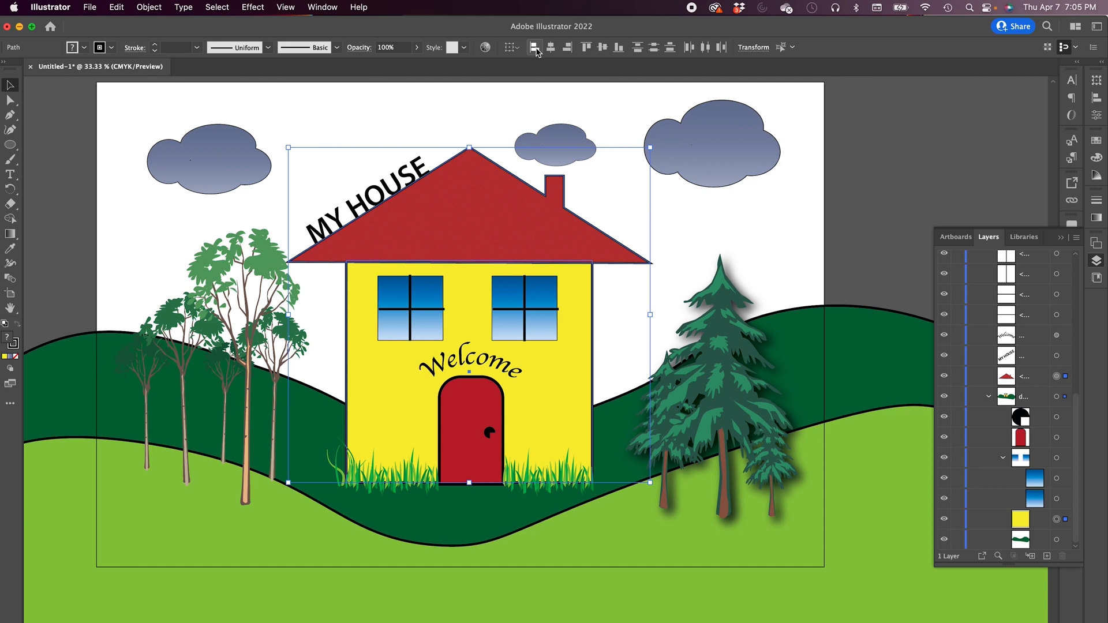
click(535, 48)
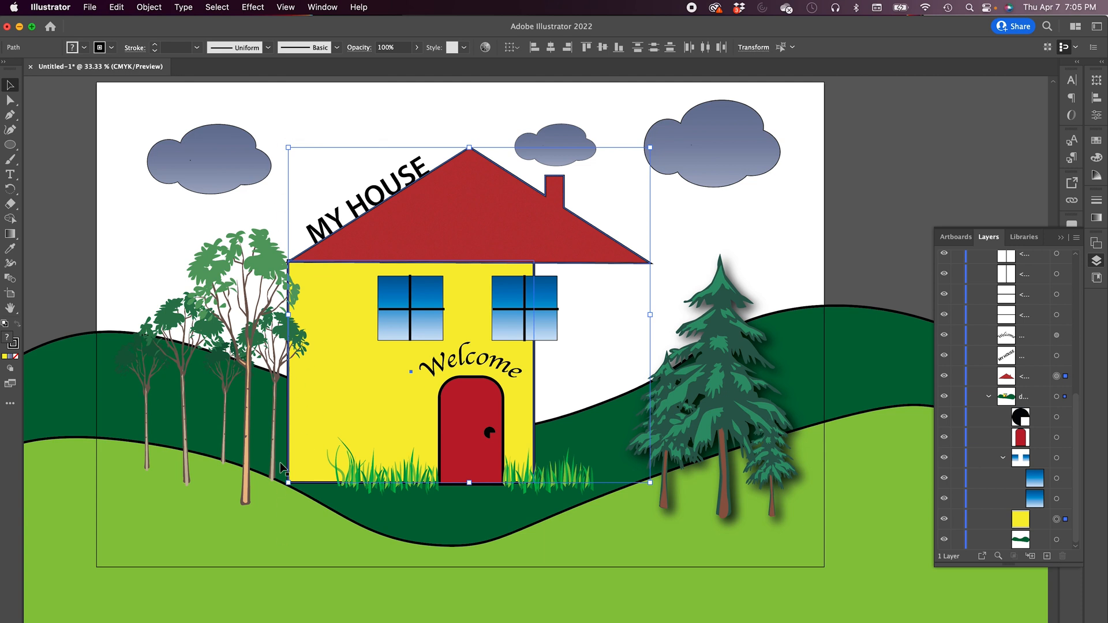
click(569, 50)
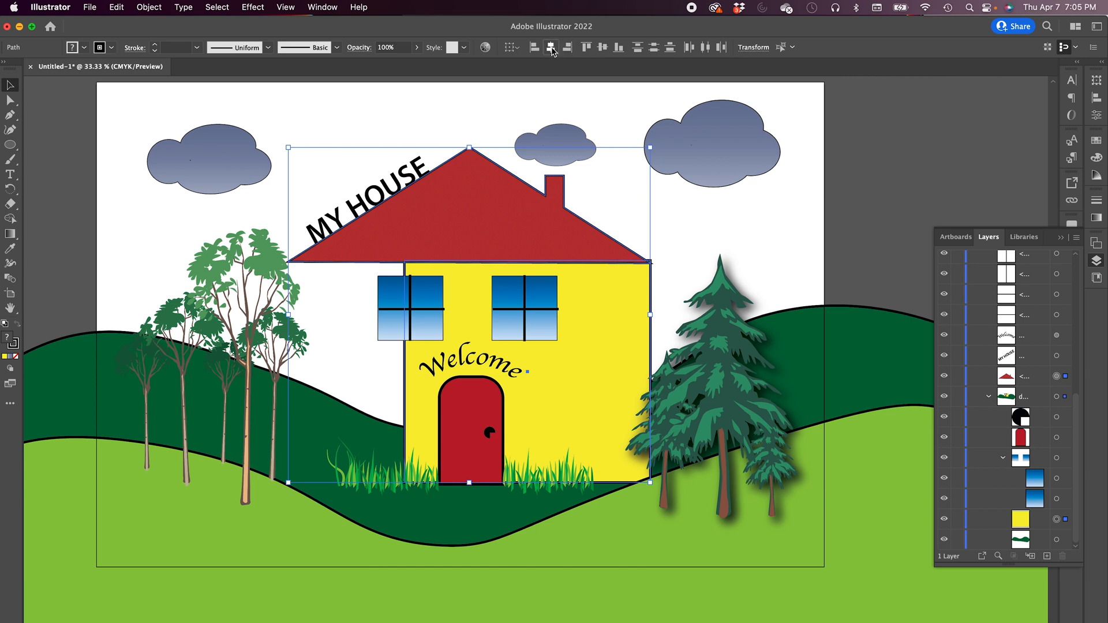
click(552, 49)
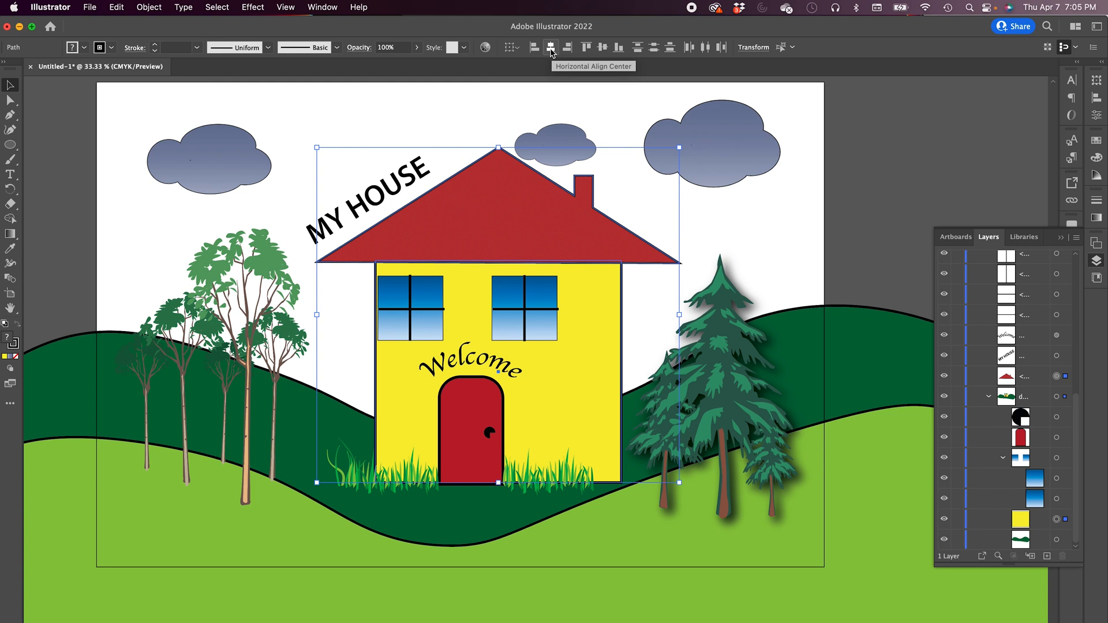
drag(518, 209, 492, 209)
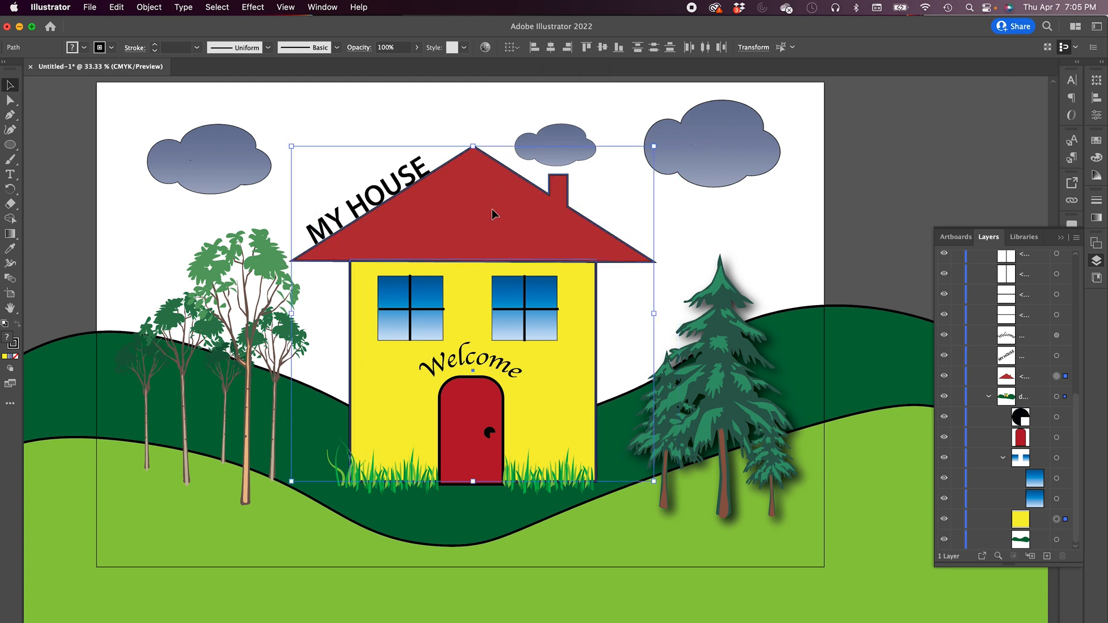
- Select the crossbars of both windows and set their stroke weight to 2 pt
click(409, 307)
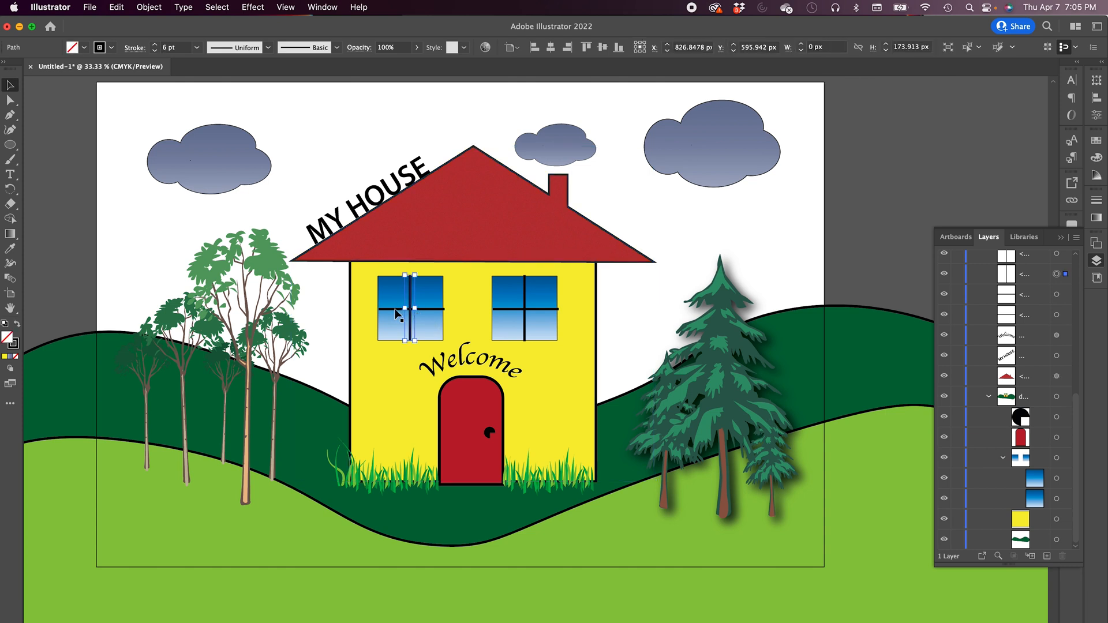
shift+click(525, 305)
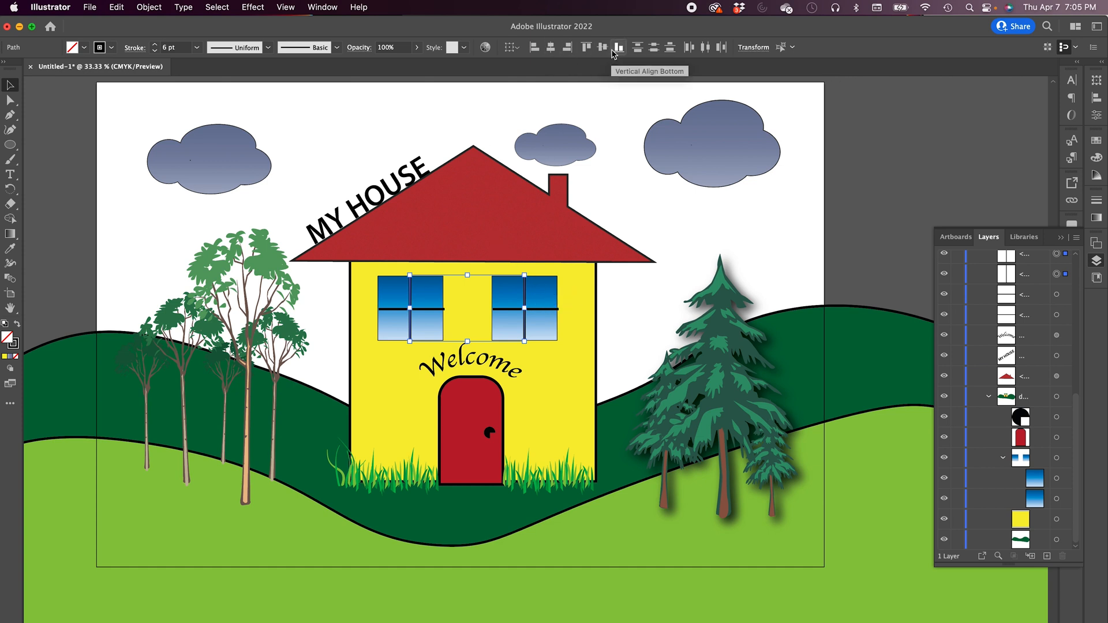
click(587, 50)
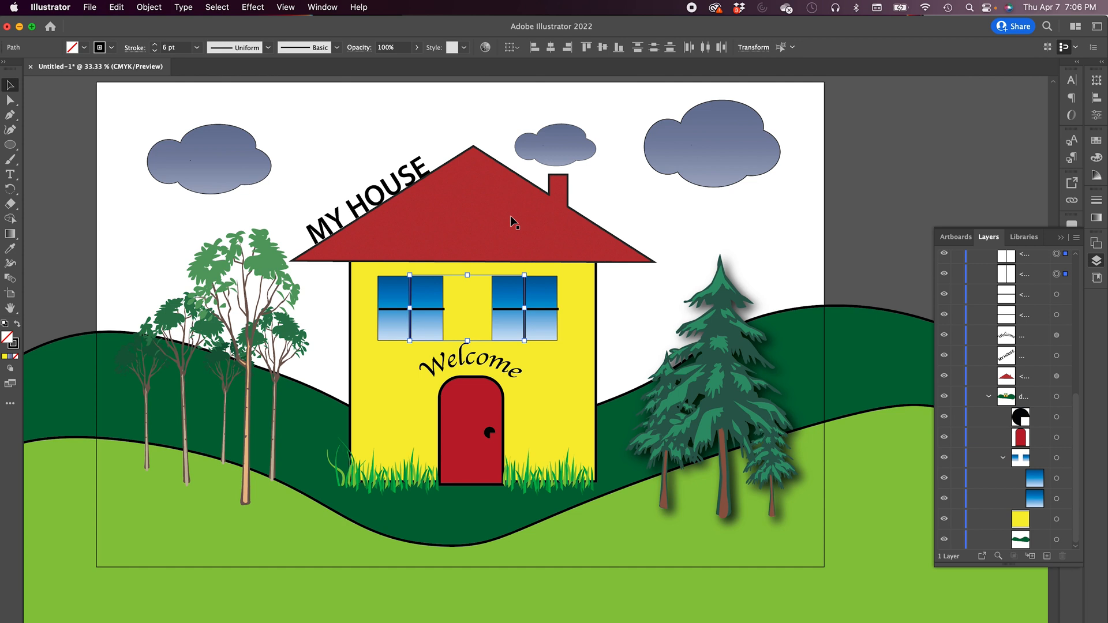
click(437, 309)
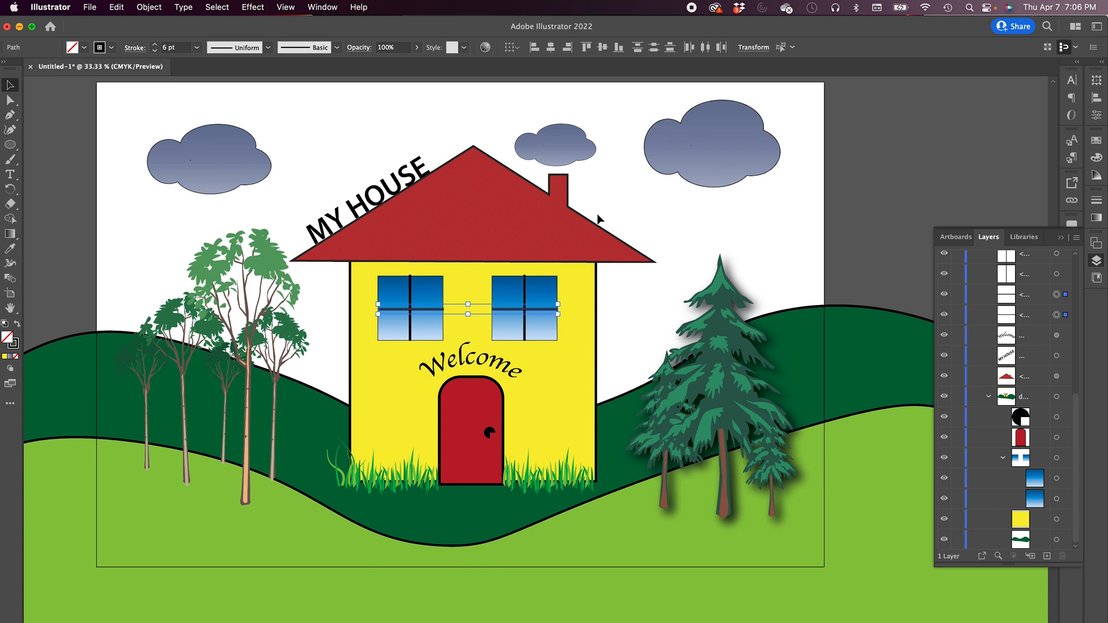
shift+click(410, 289)
click(155, 51)
click(155, 51)
click(154, 51)
click(155, 51)
click(155, 51)
click(155, 50)
click(155, 50)
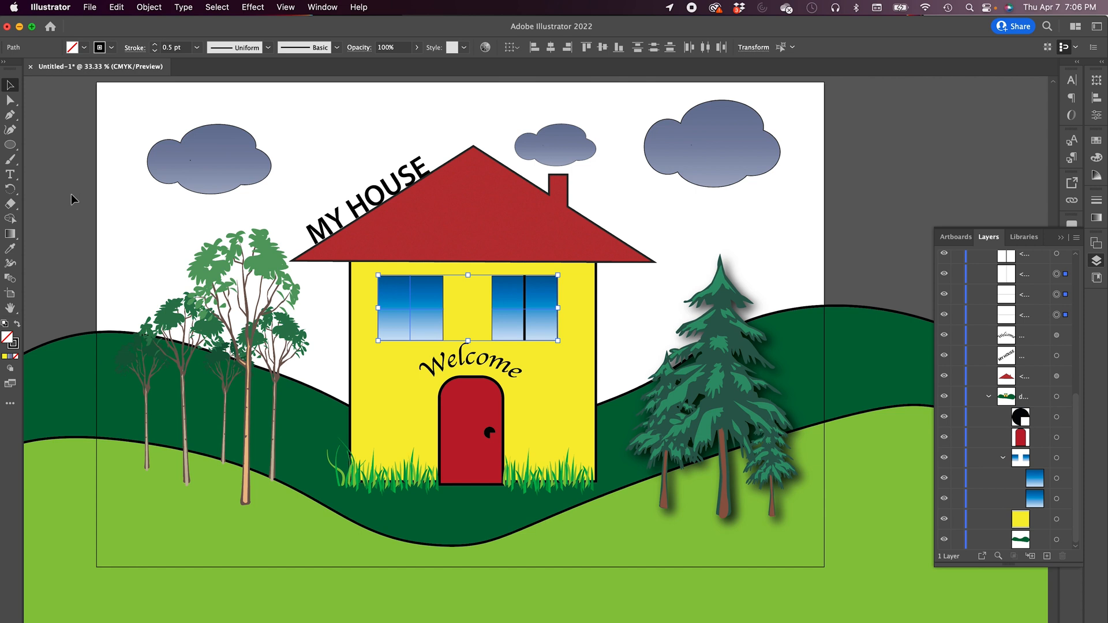
shift+click(525, 296)
click(197, 48)
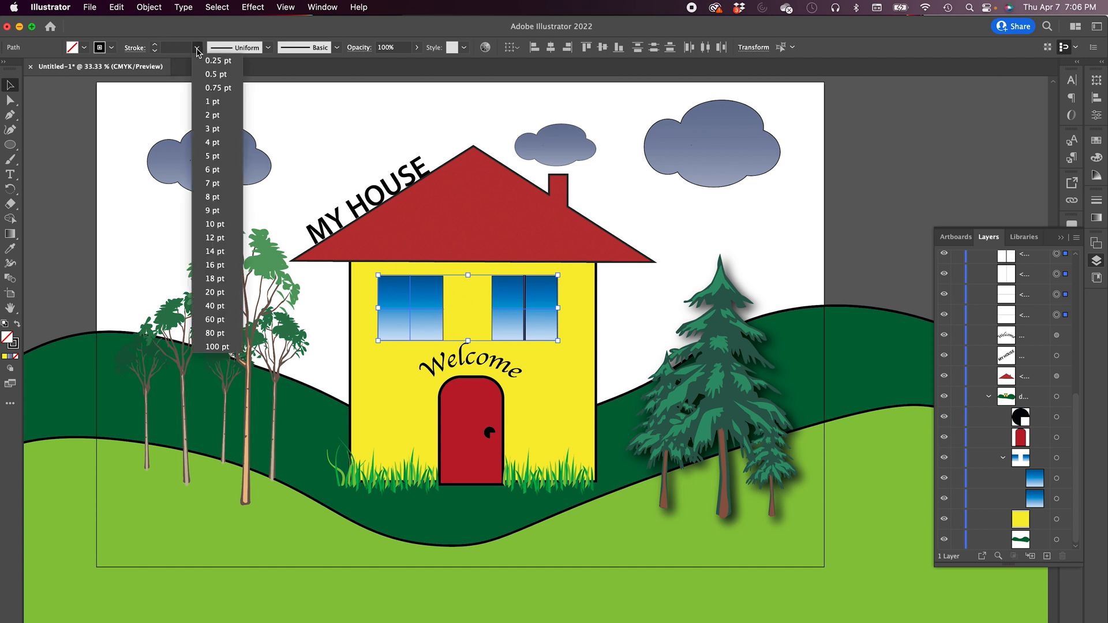
click(213, 117)
click(71, 206)
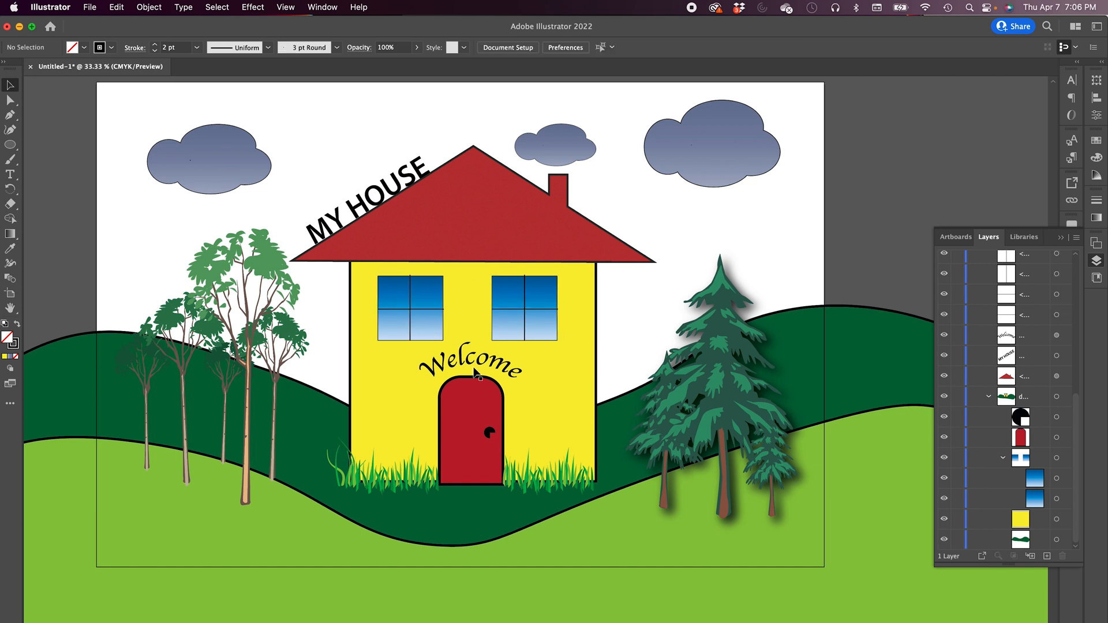
- Select both window pane rectangles and set their stroke weight to 9 pt
click(415, 233)
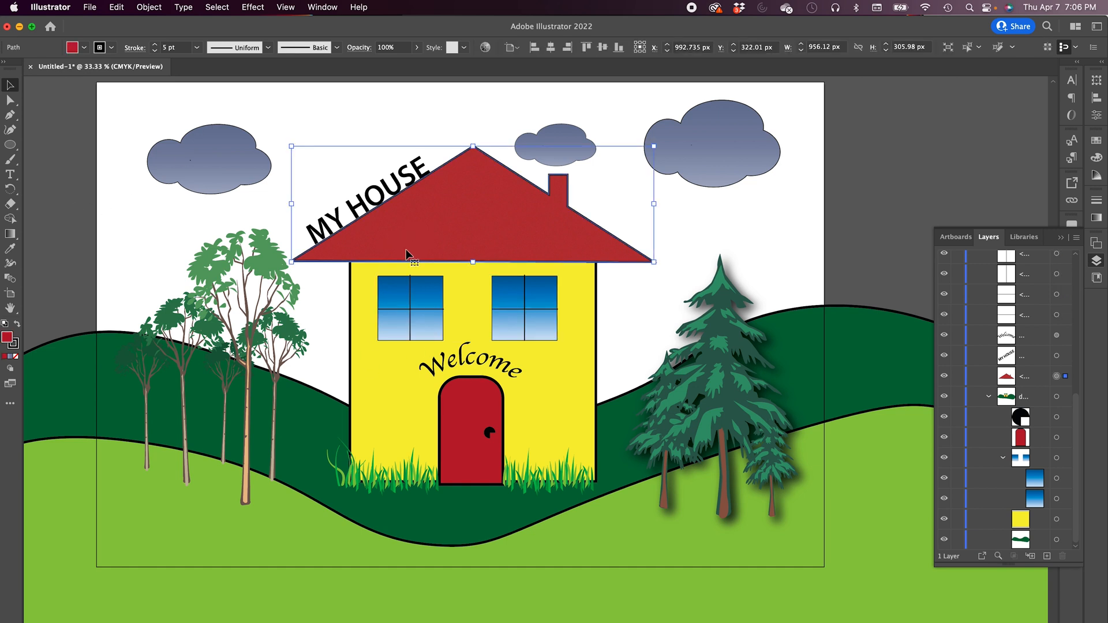
click(451, 422)
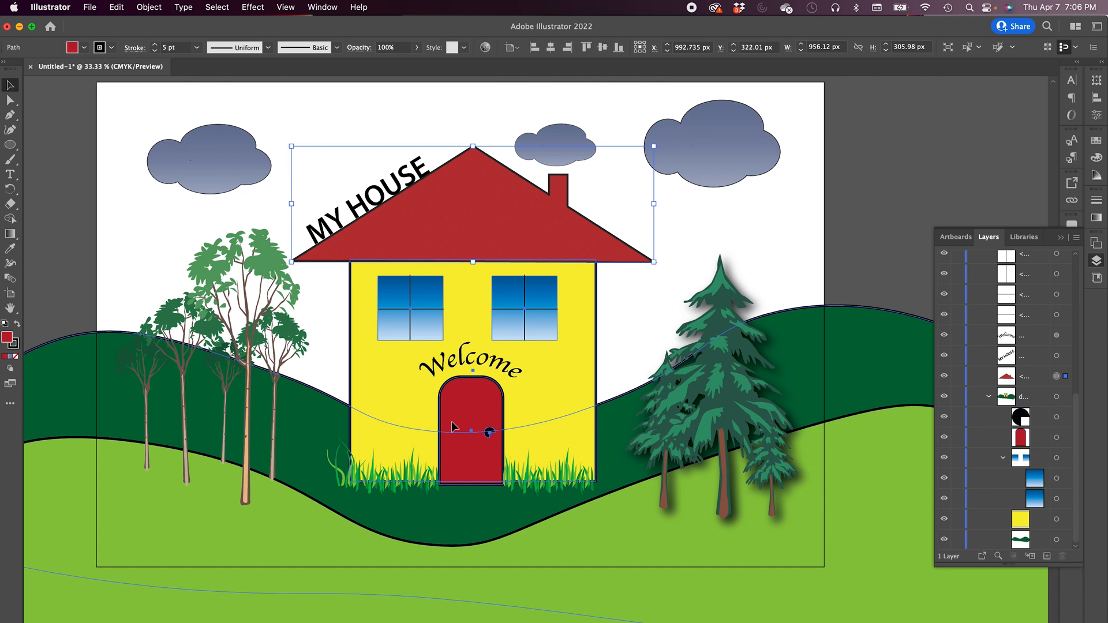
click(87, 211)
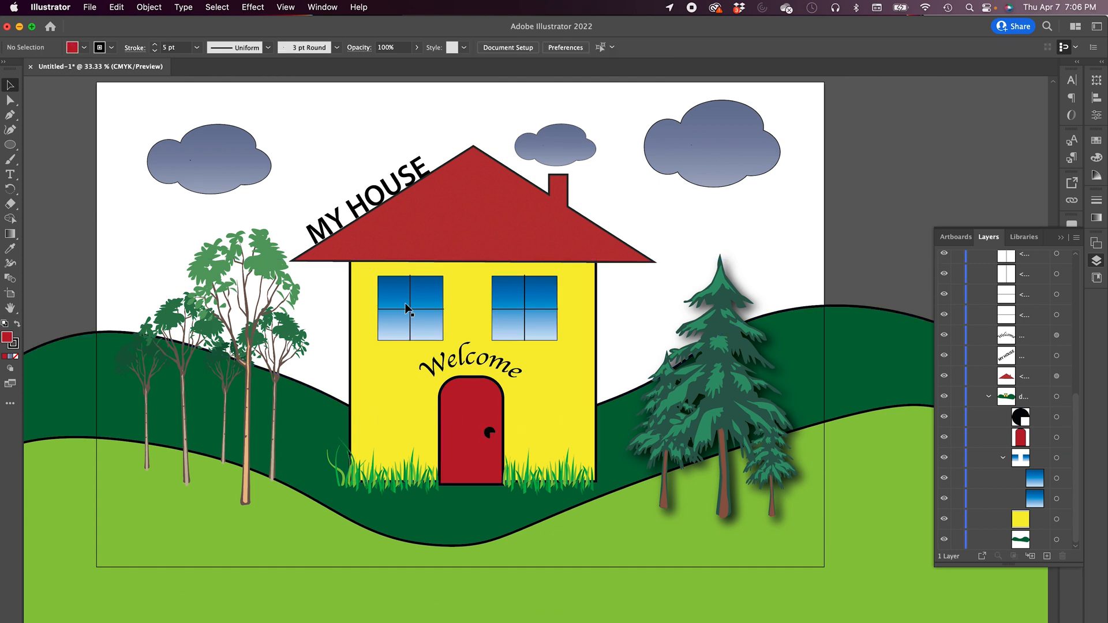
click(509, 287)
click(537, 309)
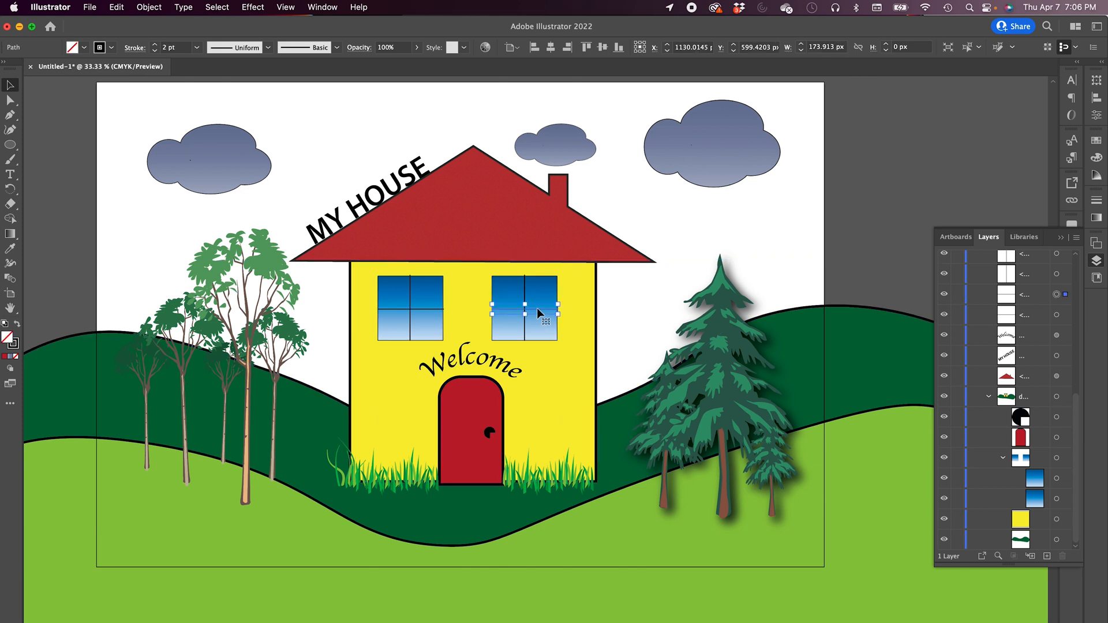
click(553, 288)
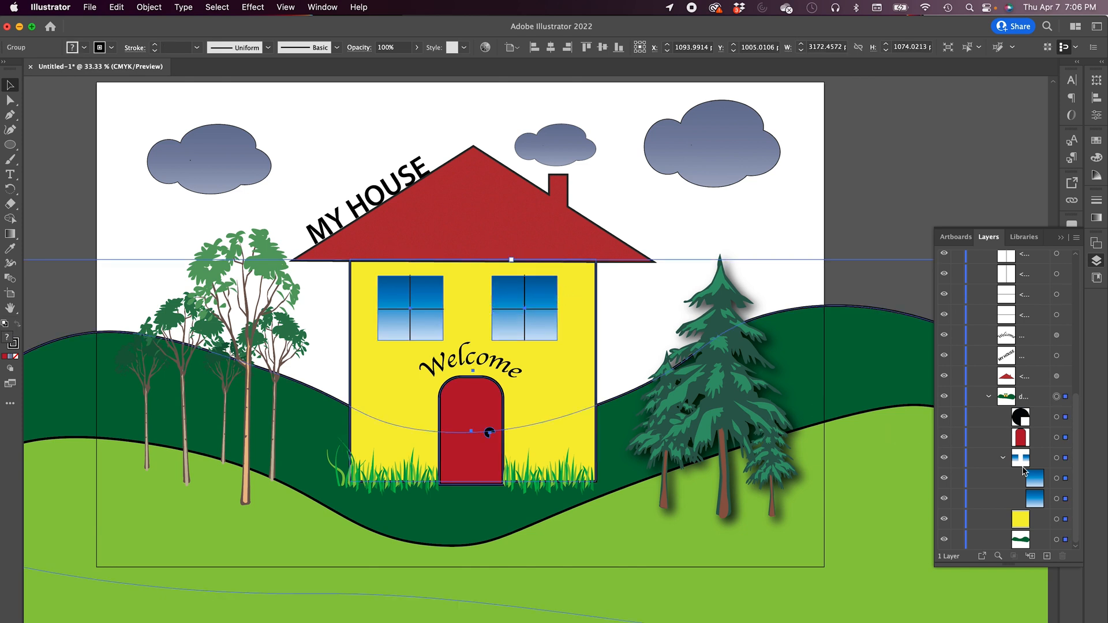
click(1057, 479)
shift+click(1057, 499)
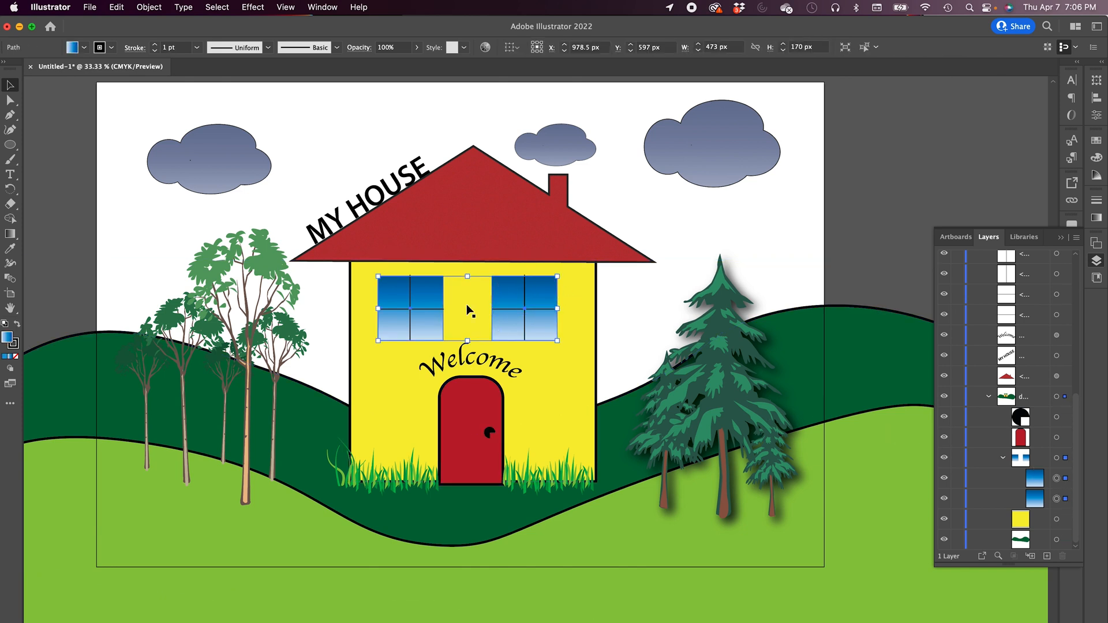
click(155, 45)
click(155, 45)
click(155, 45)
click(75, 159)
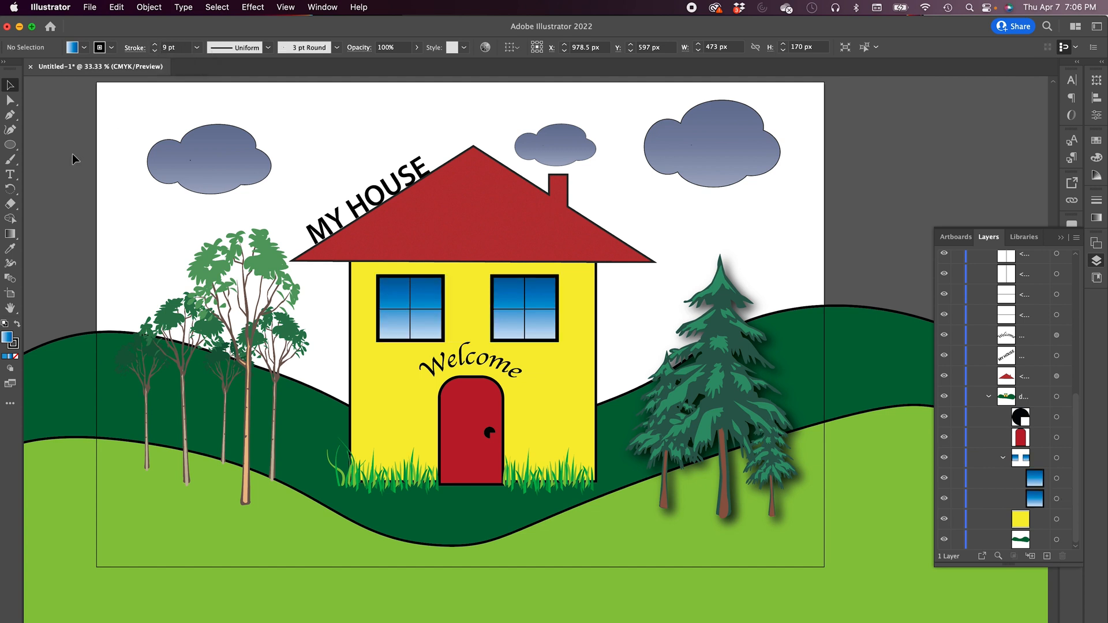